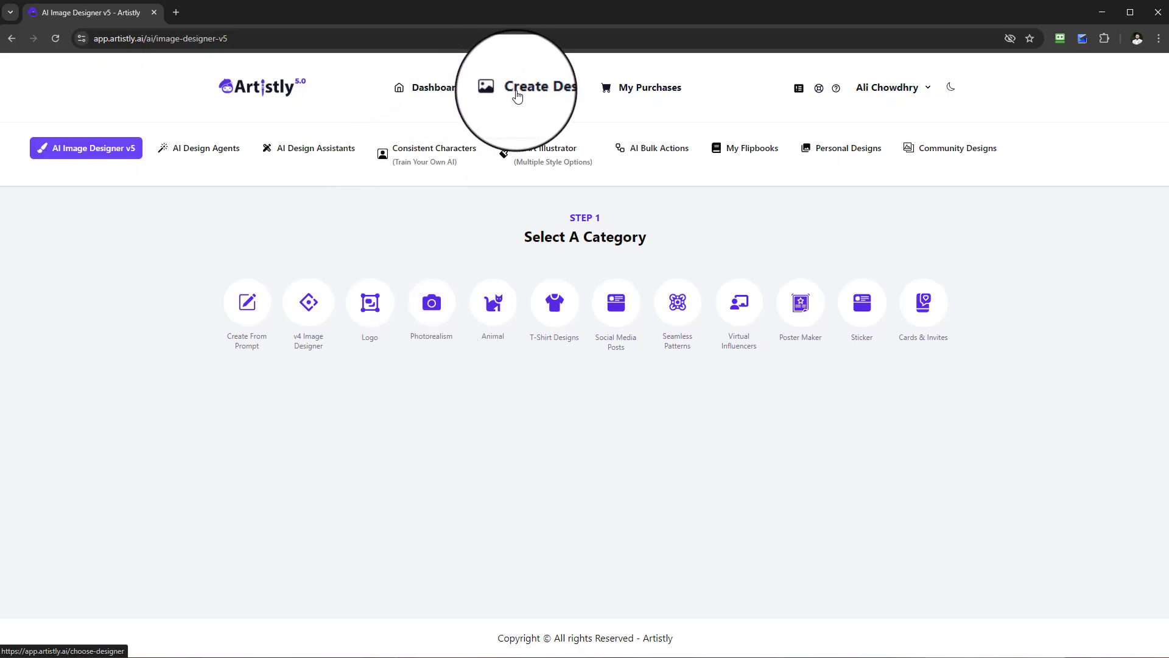
Open the Consistent Characters tool and choose the Multi-consistent Characters category to reach the Character 1 and Character 2 uploads.
click(410, 159)
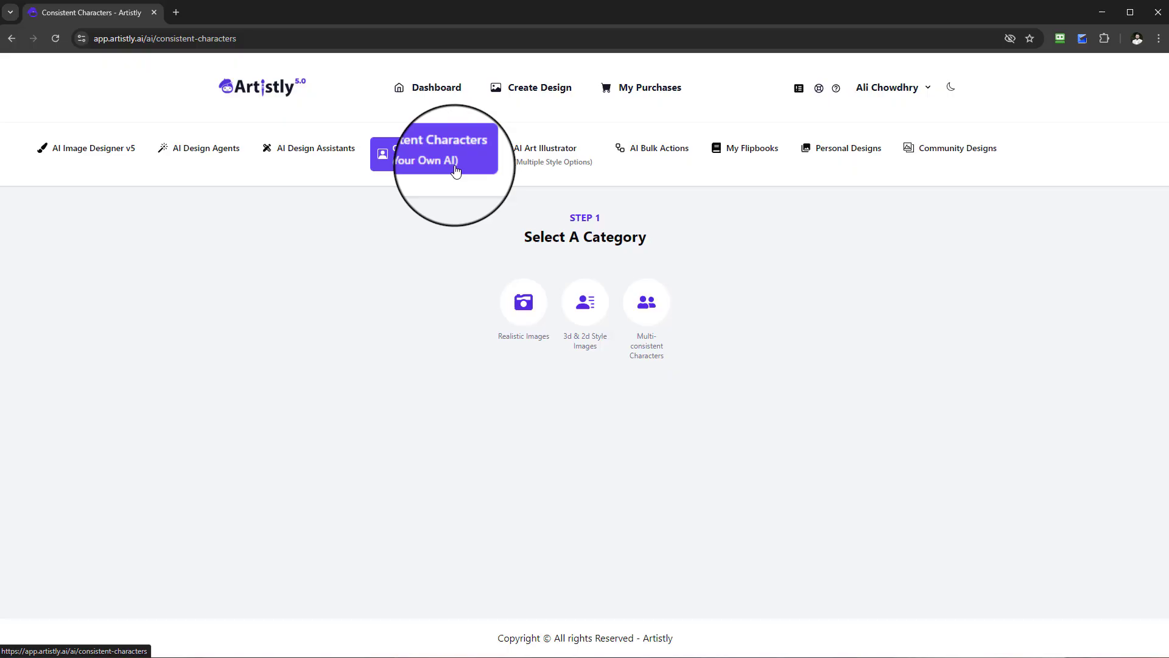
click(648, 312)
scroll(646, 274, up, 3)
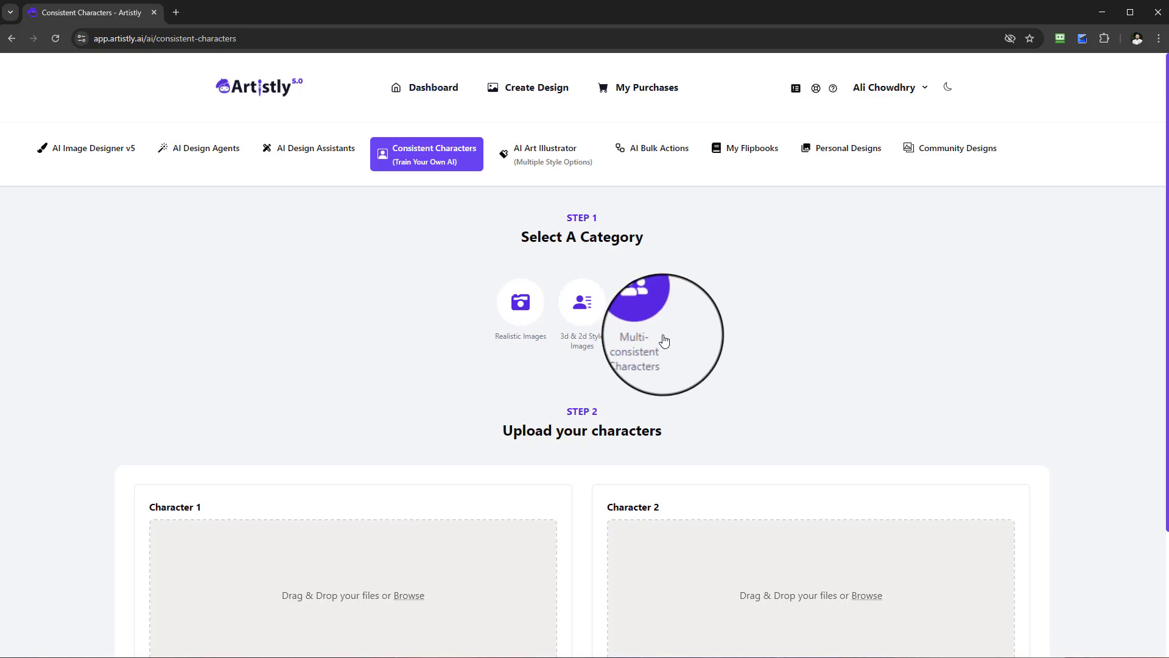
scroll(665, 356, down, 2)
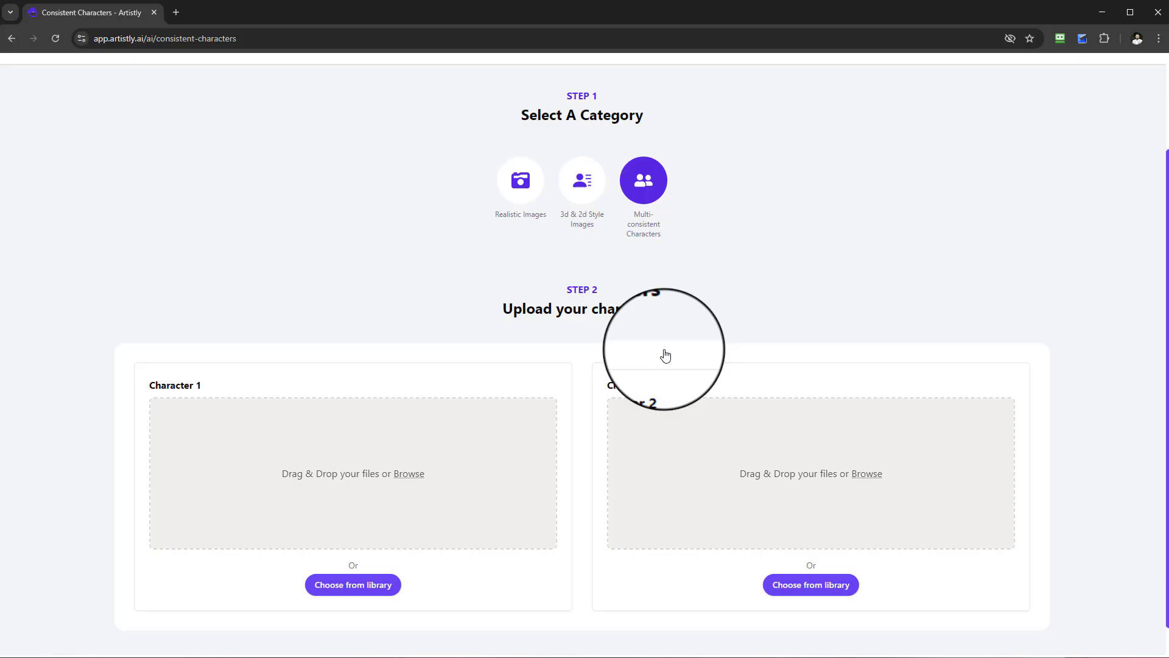
scroll(665, 355, down, 1)
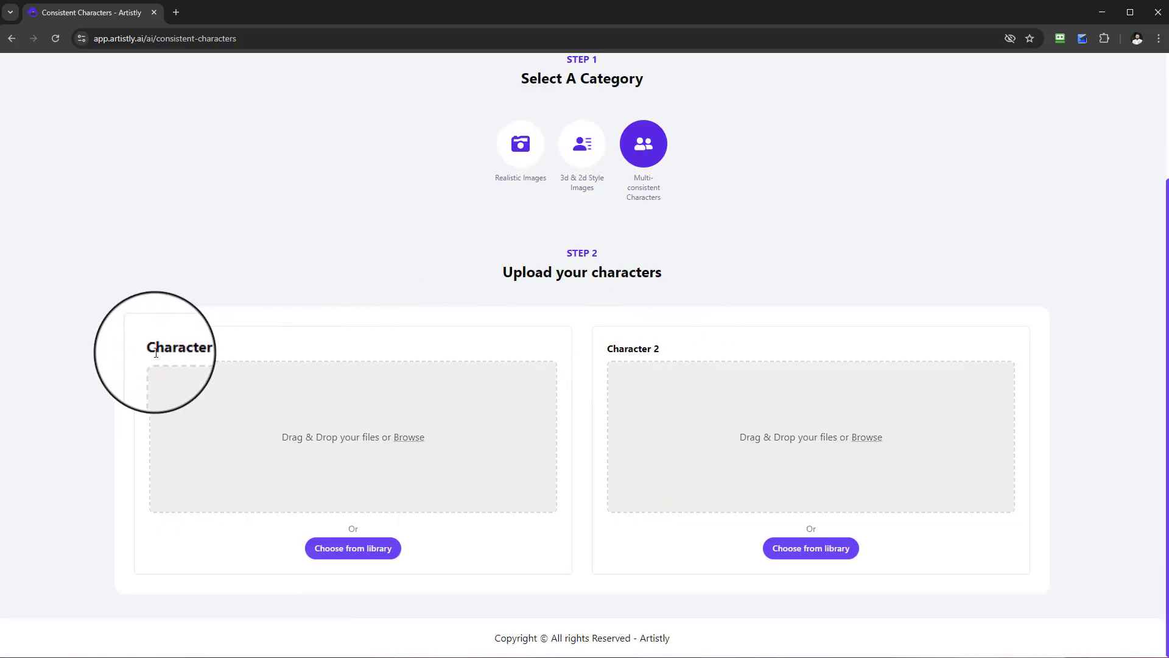
drag(152, 352, 290, 358)
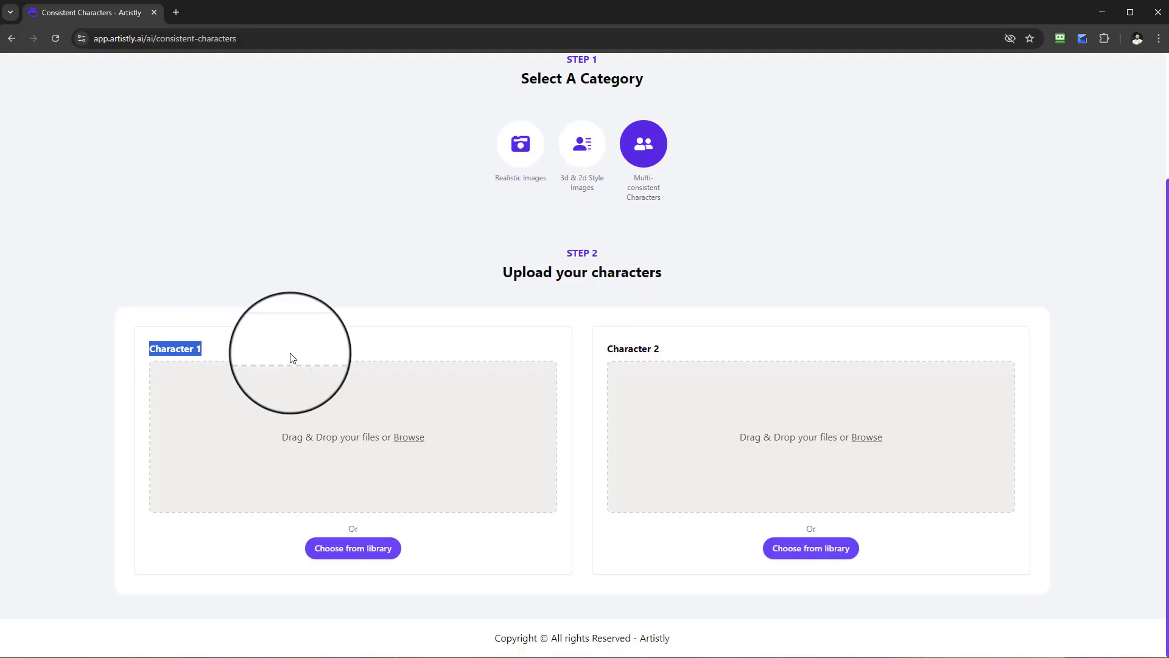
drag(609, 352, 629, 382)
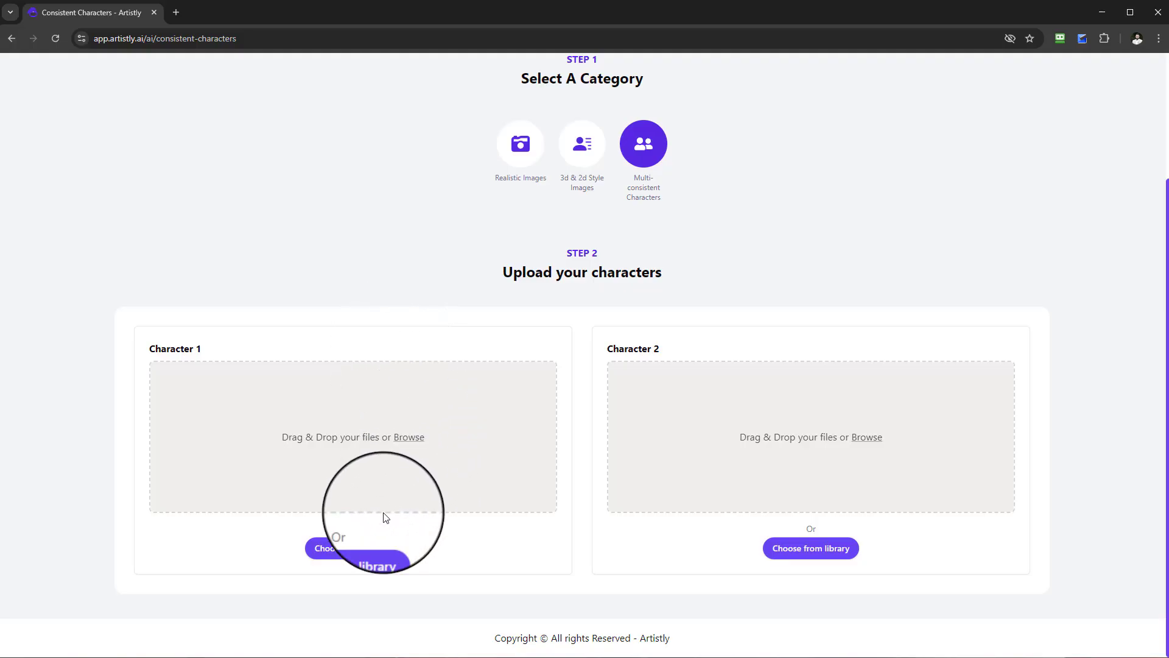
Look at the media library images available for Character 1 and close the library without choosing one.
click(369, 548)
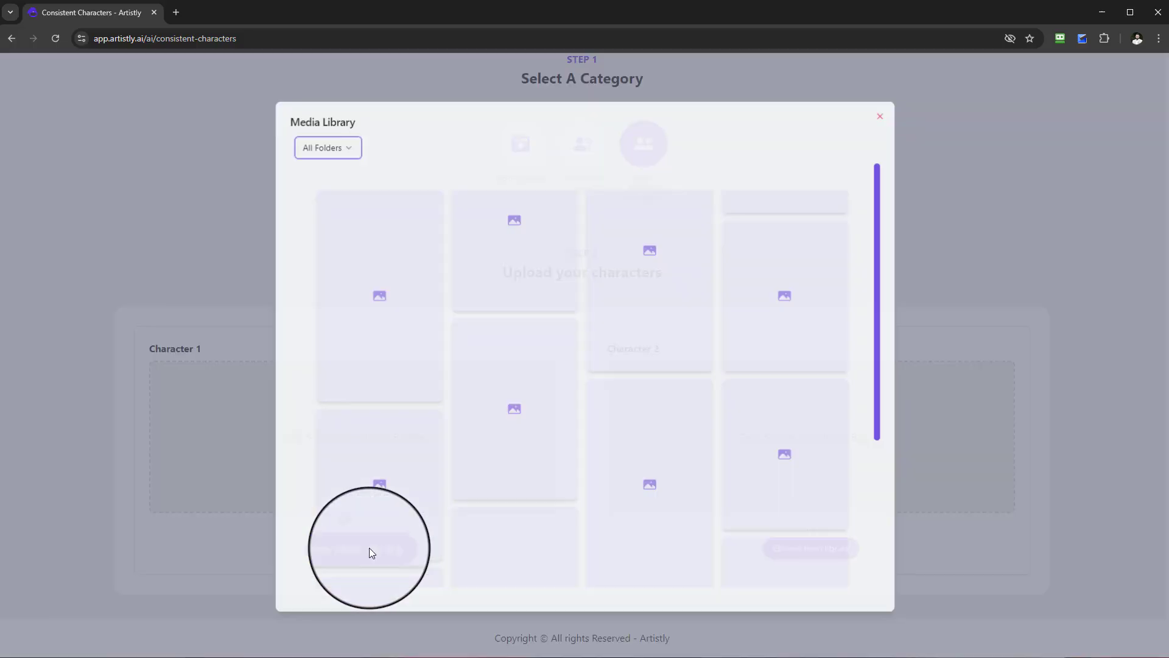
click(882, 114)
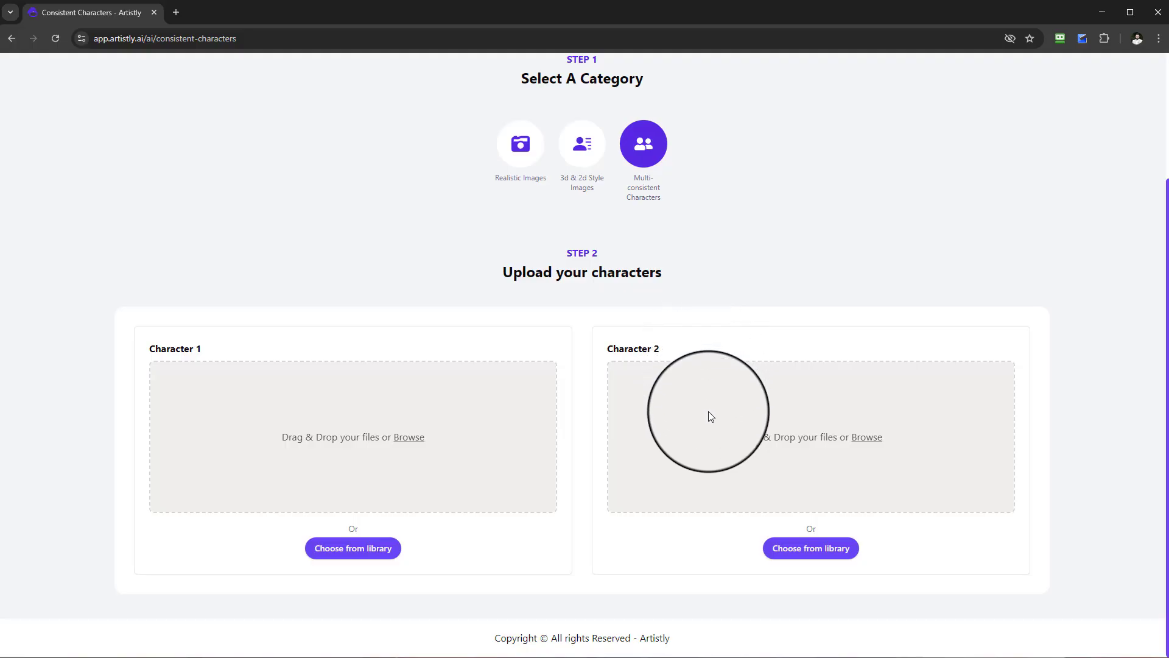
click(360, 548)
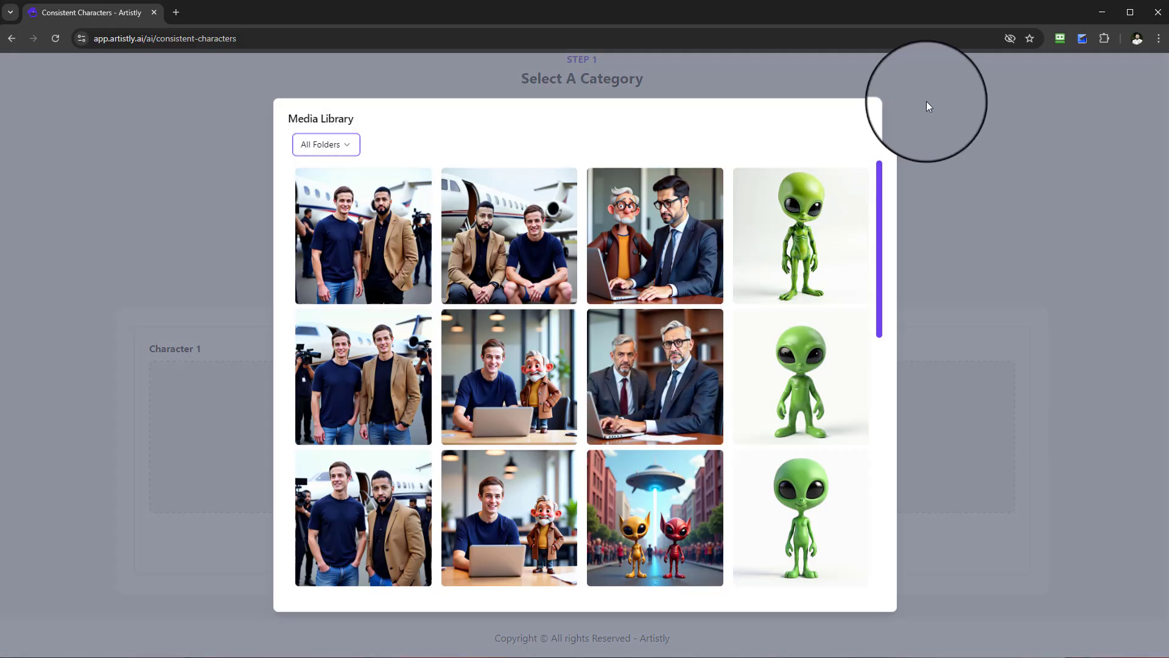
click(881, 116)
Open the Personal Designs gallery and load more of the older designs.
scroll(756, 213, up, 3)
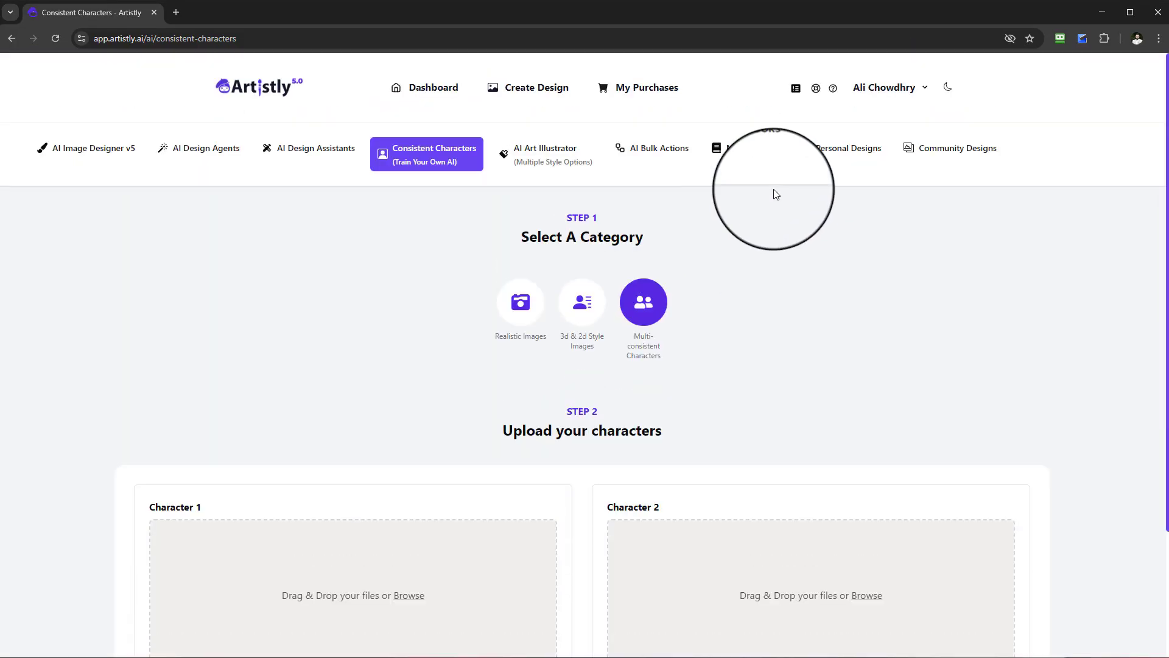
click(815, 158)
scroll(727, 393, down, 10)
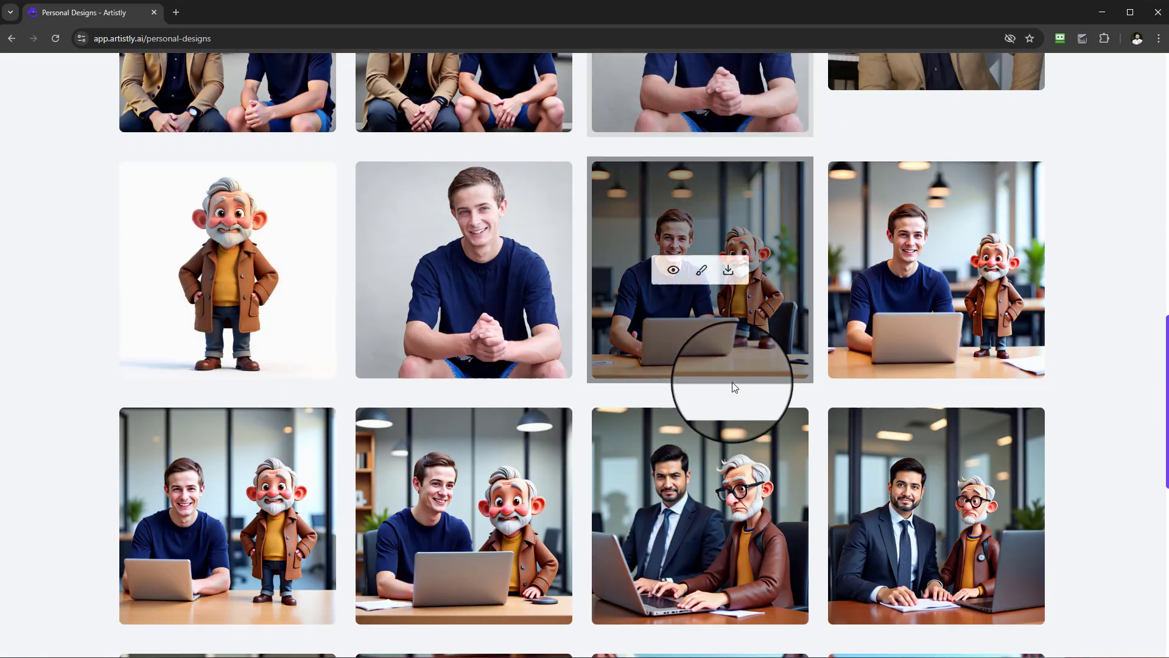
scroll(732, 382, down, 10)
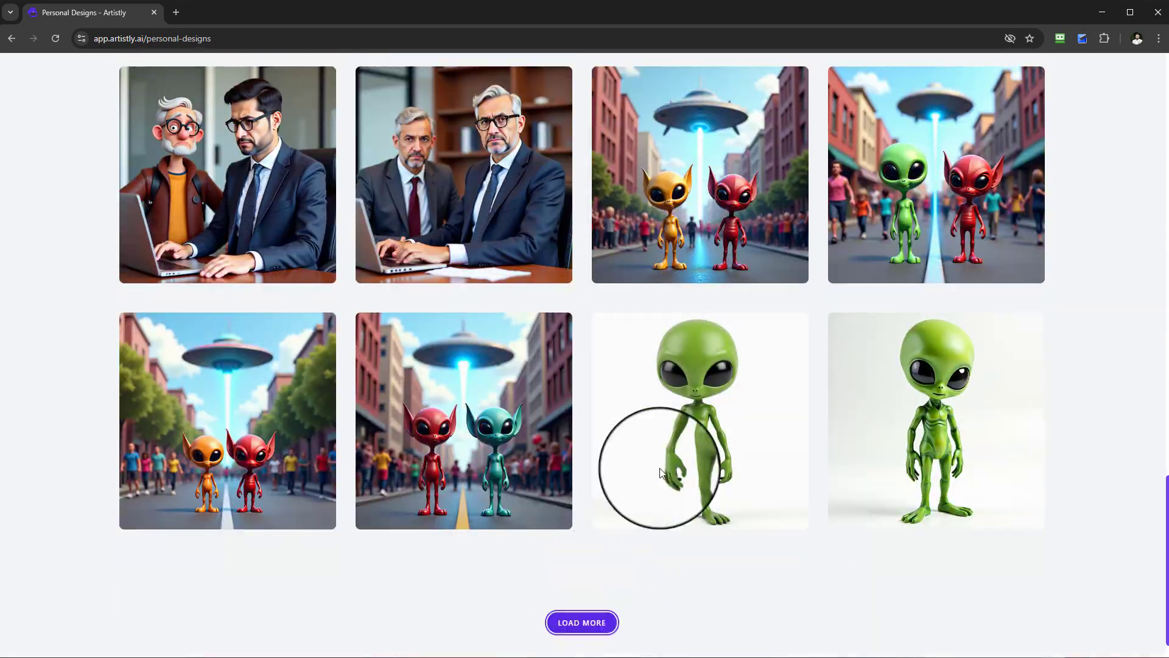
scroll(662, 473, down, 17)
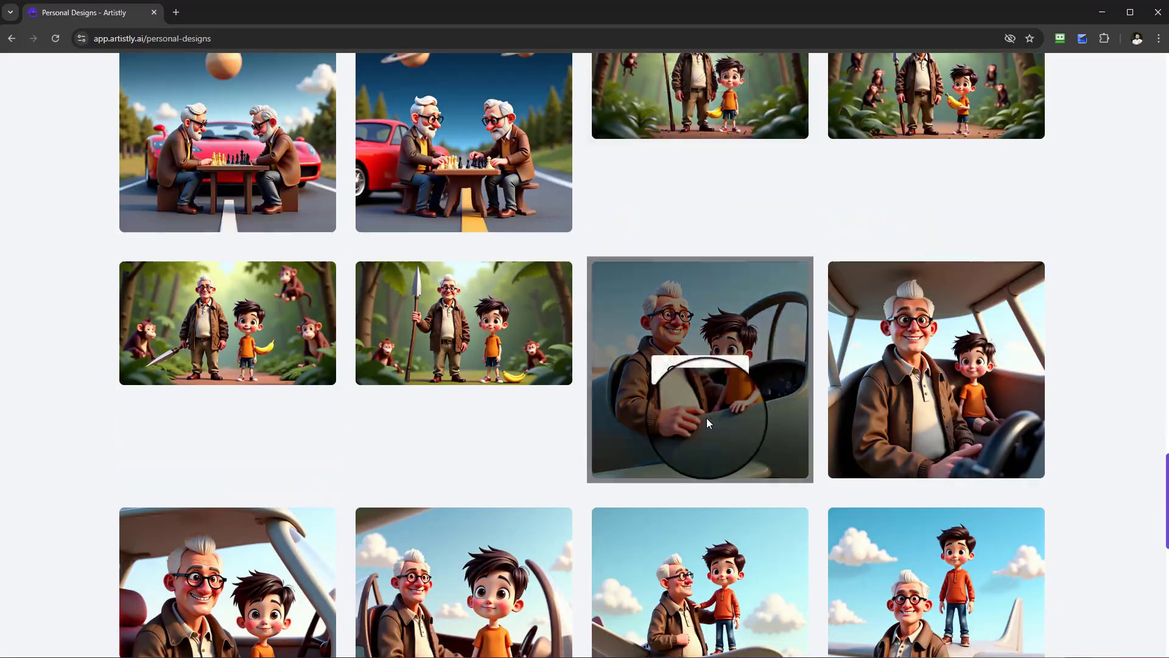
scroll(707, 418, down, 11)
click(582, 579)
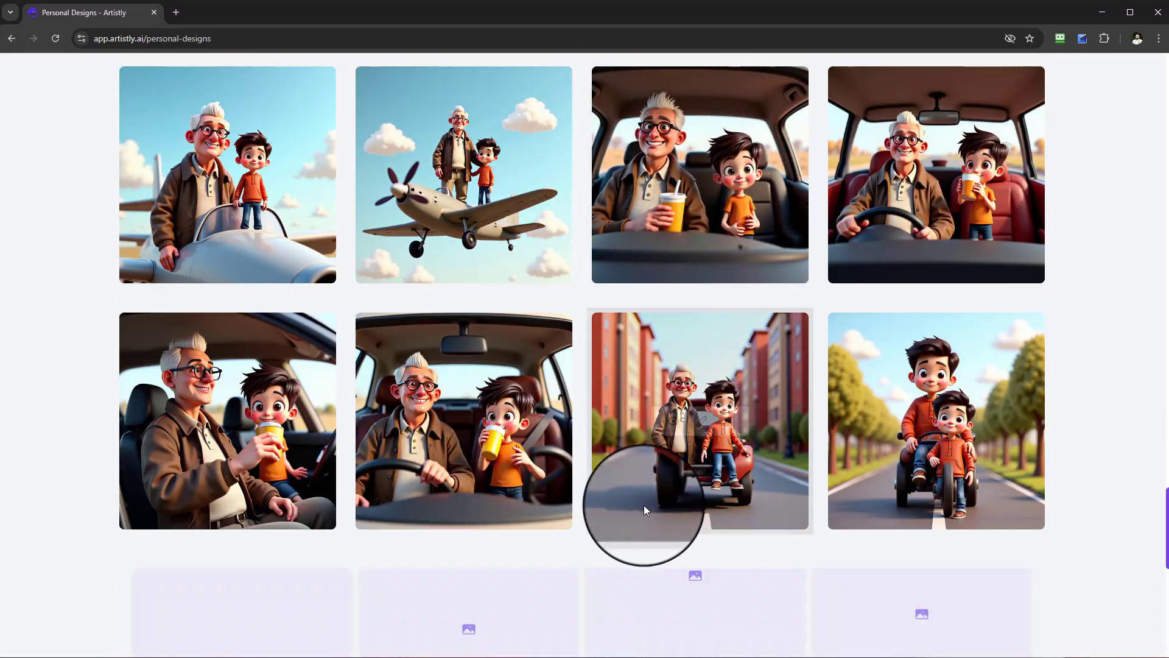
View the details and design prompt of the elderly man with glasses and a brown jacket on white, and close them.
scroll(646, 503, down, 11)
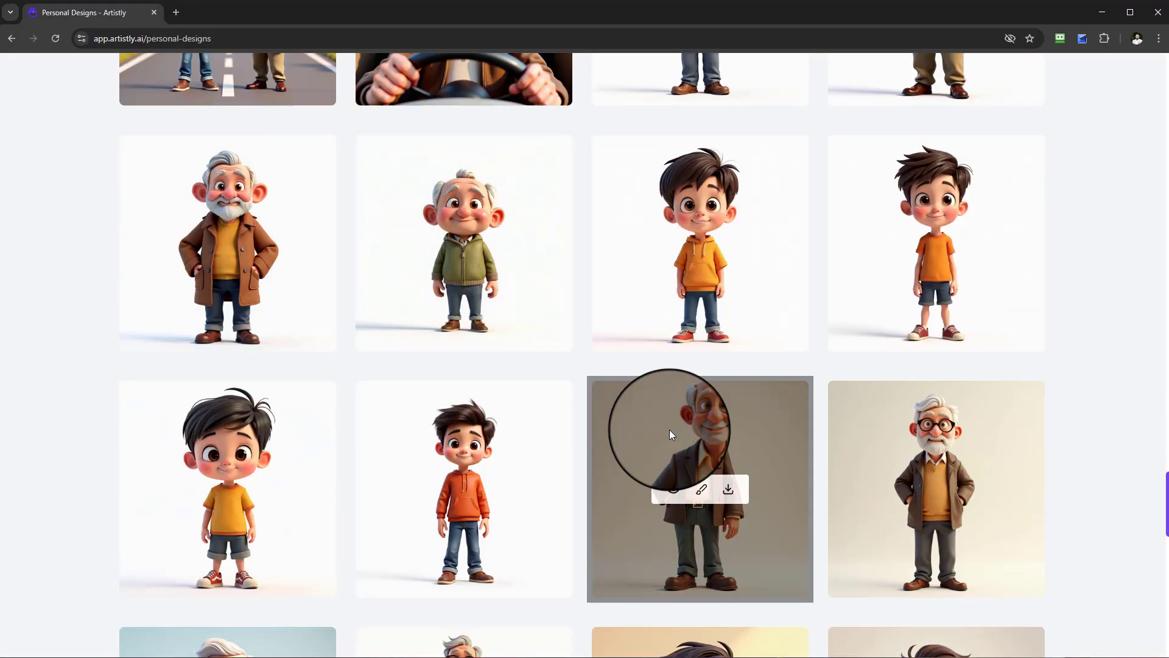
scroll(481, 397, down, 4)
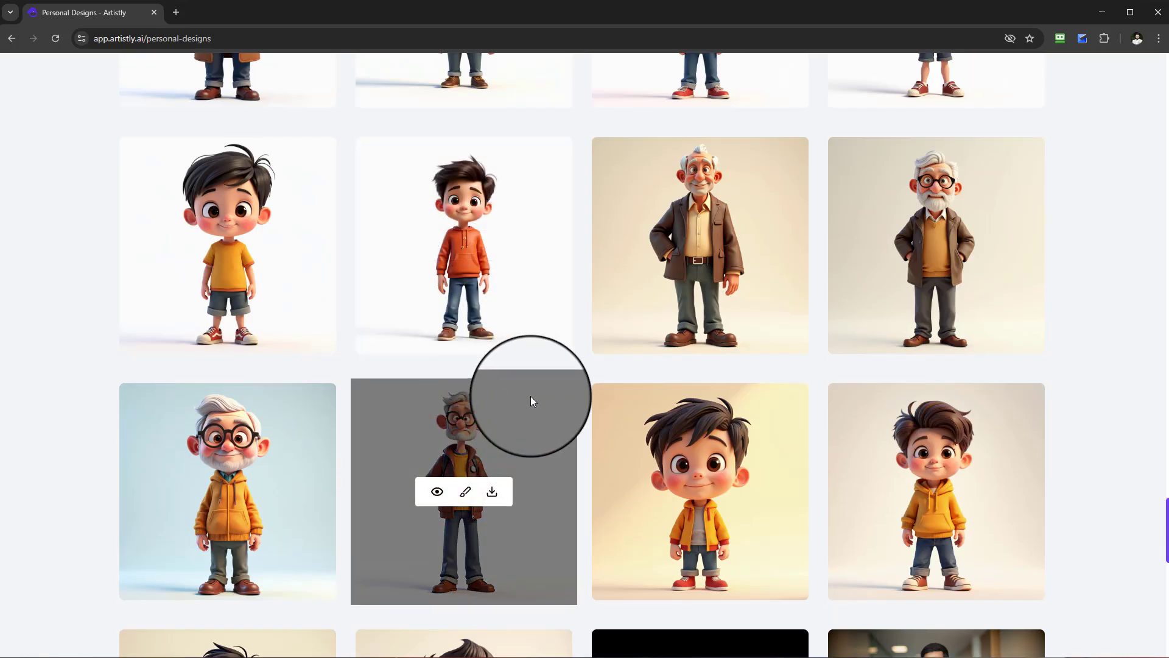
scroll(557, 403, down, 2)
scroll(558, 406, up, 3)
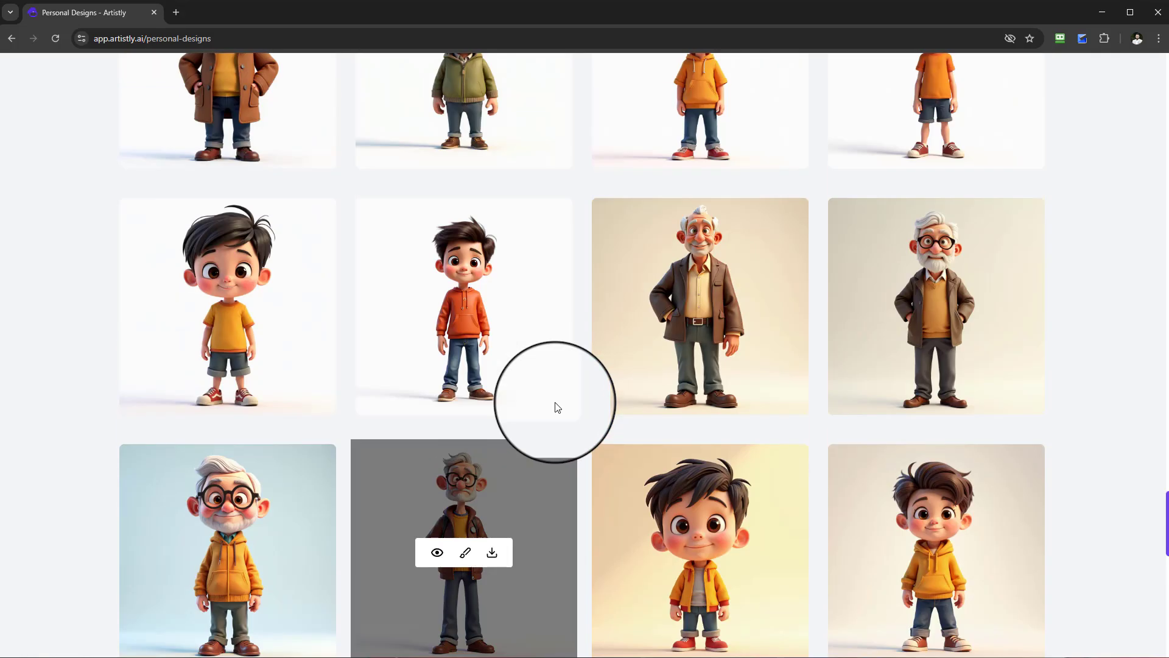
scroll(536, 390, up, 1)
scroll(548, 323, up, 2)
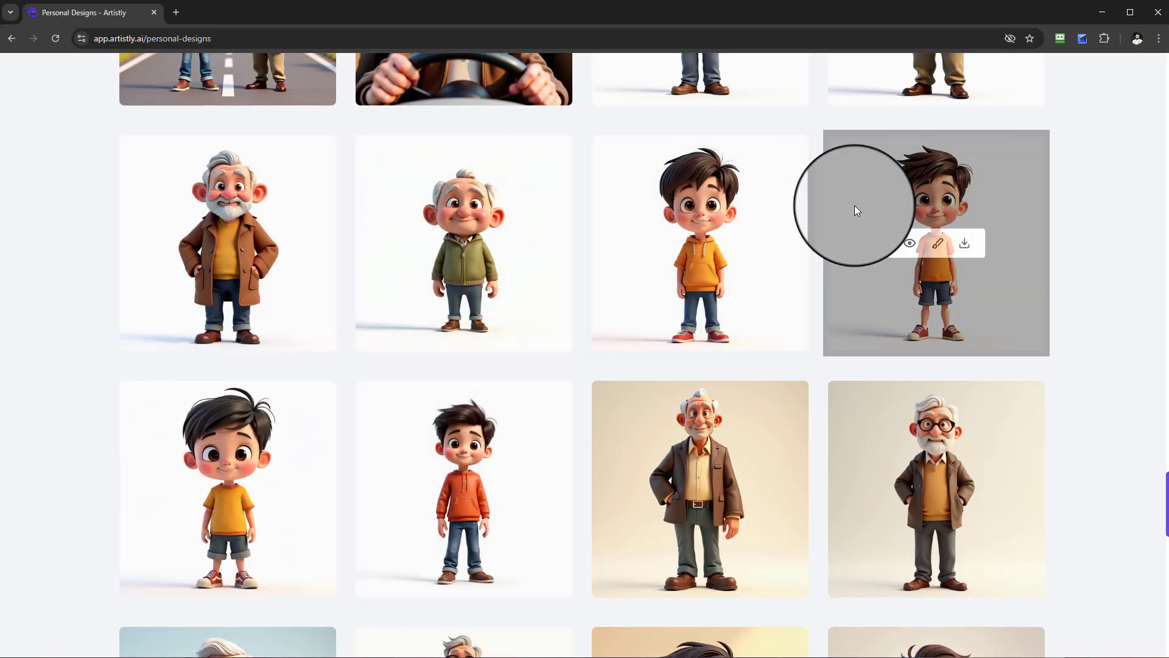
scroll(463, 390, up, 3)
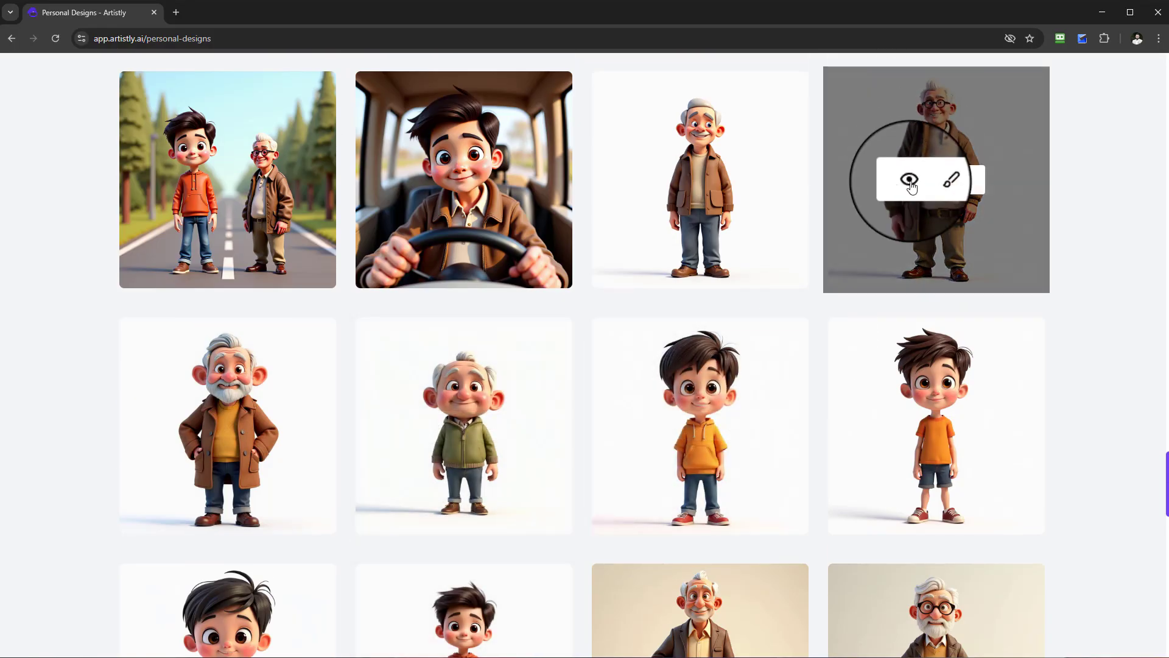
click(908, 177)
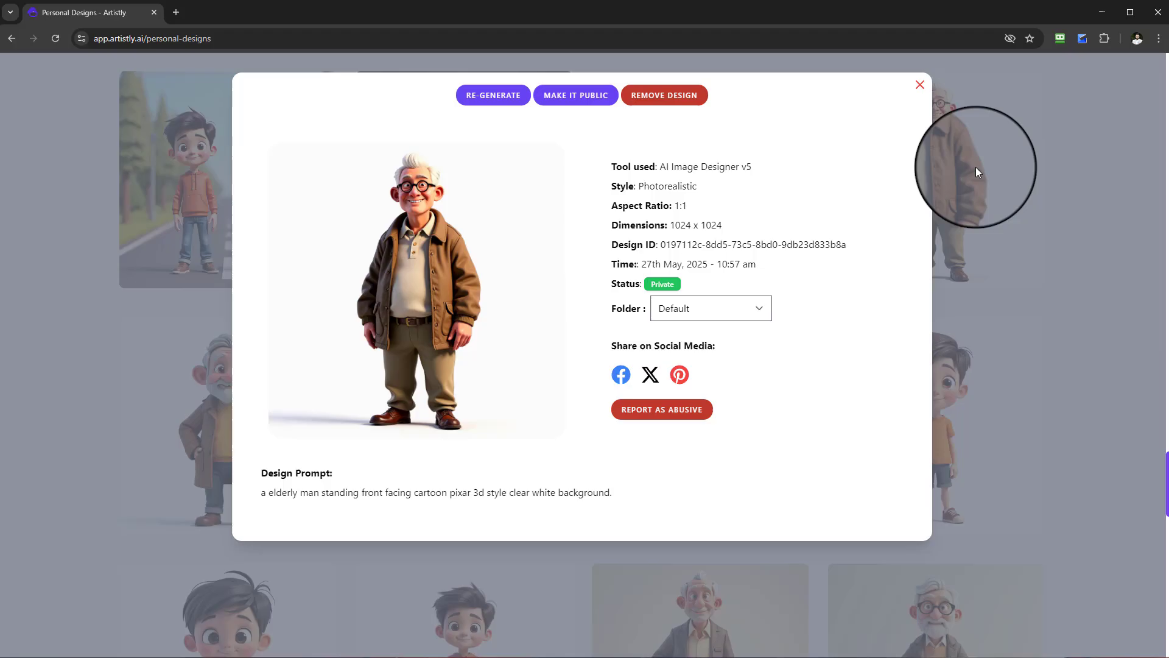
click(919, 85)
Examine the two-character scenes and compare the backgrounds of the single boy and elderly man designs in the gallery.
scroll(799, 333, up, 20)
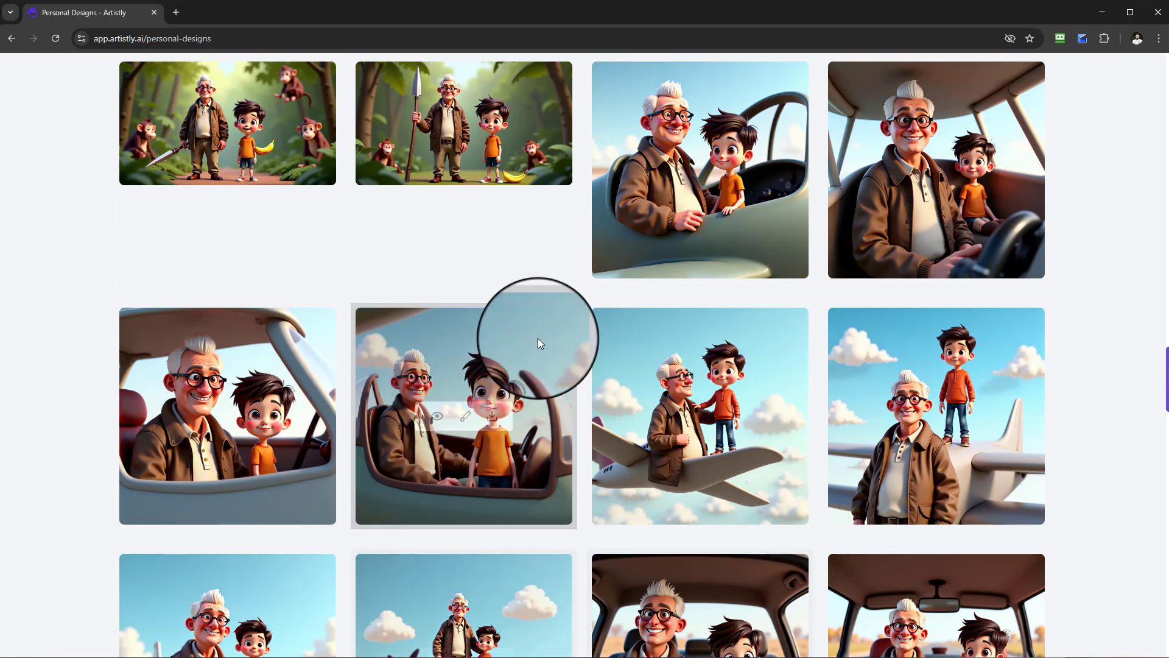
scroll(525, 323, up, 20)
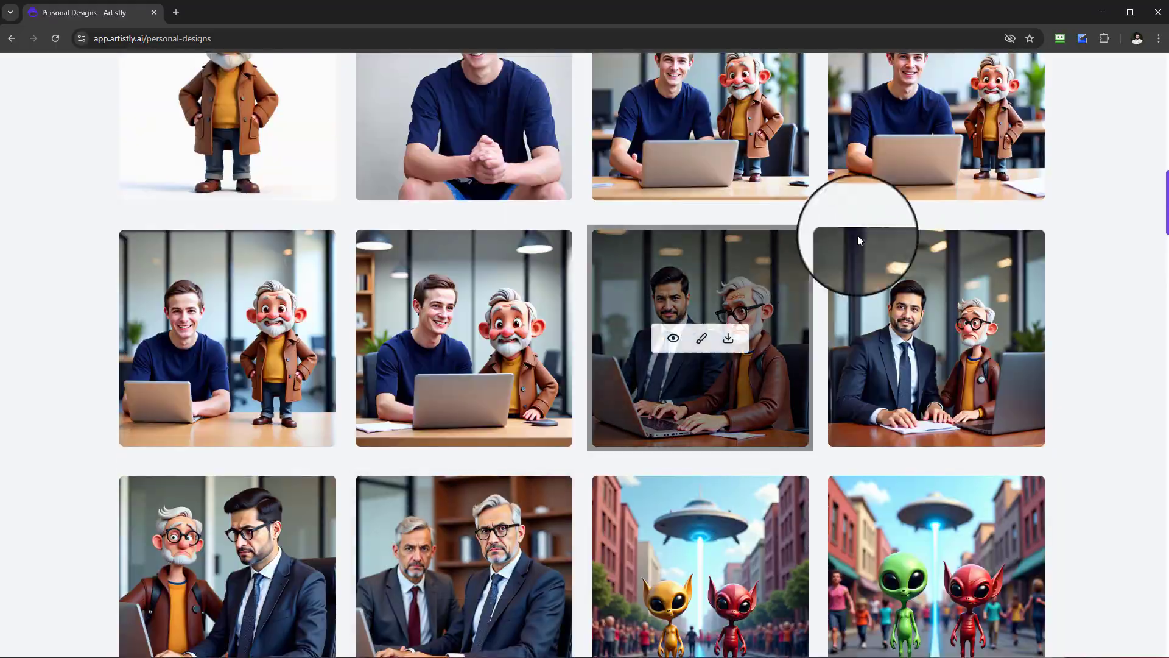
drag(1167, 214, 1166, 518)
mouse_move(730, 345)
scroll(731, 341, down, 7)
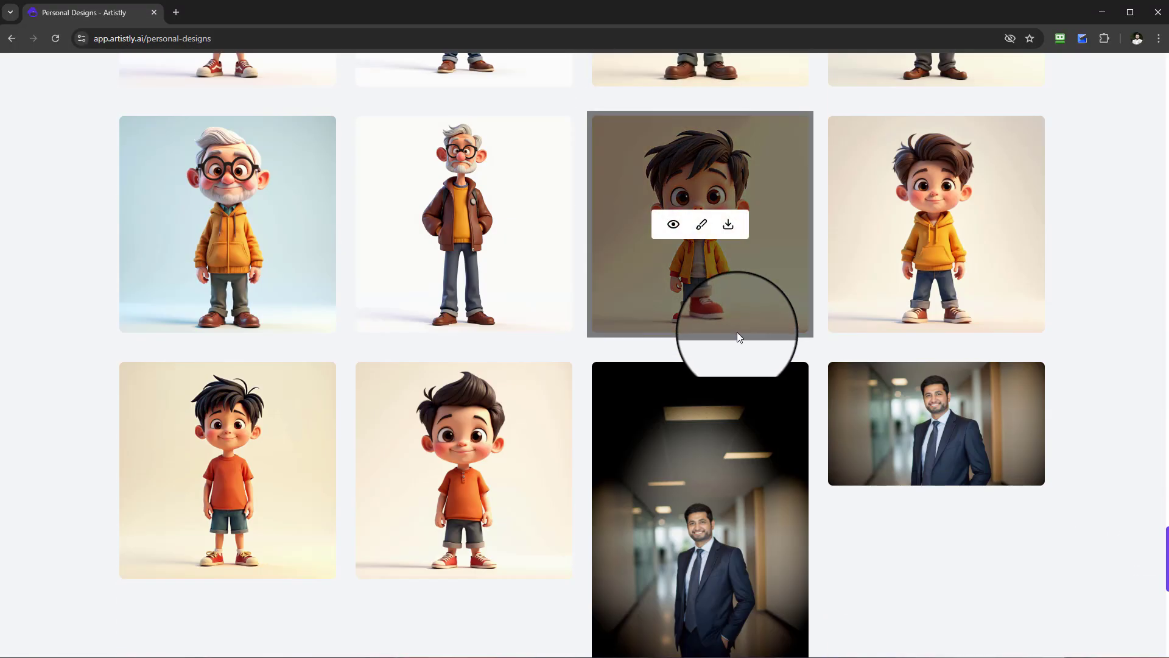
scroll(737, 331, up, 1)
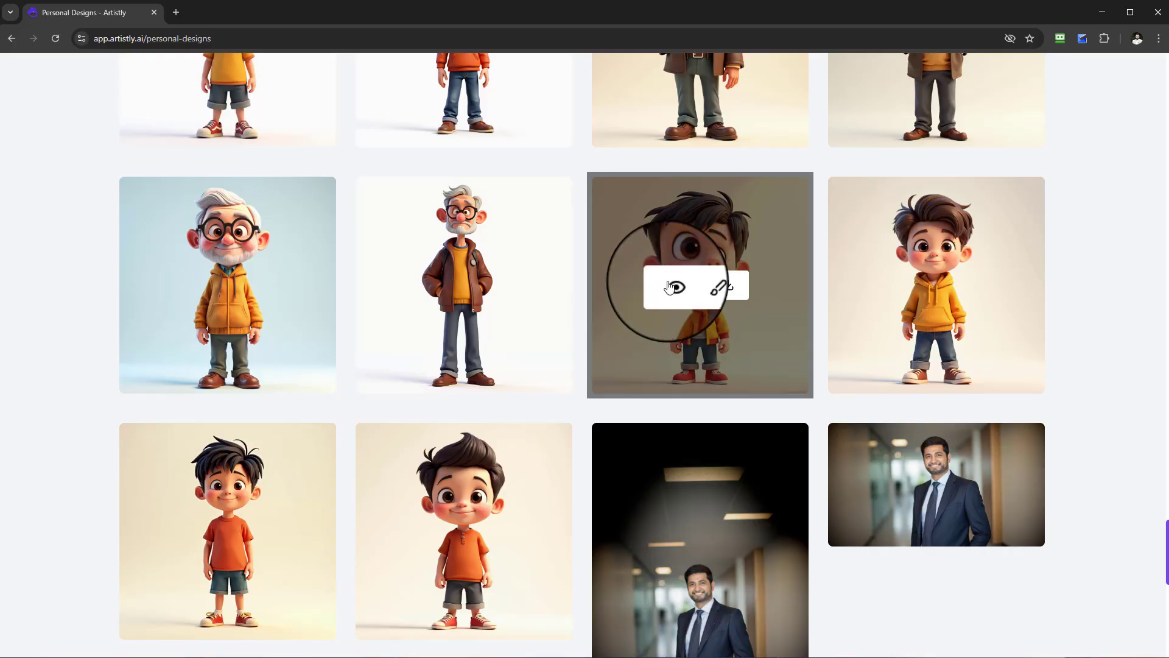
scroll(402, 249, up, 2)
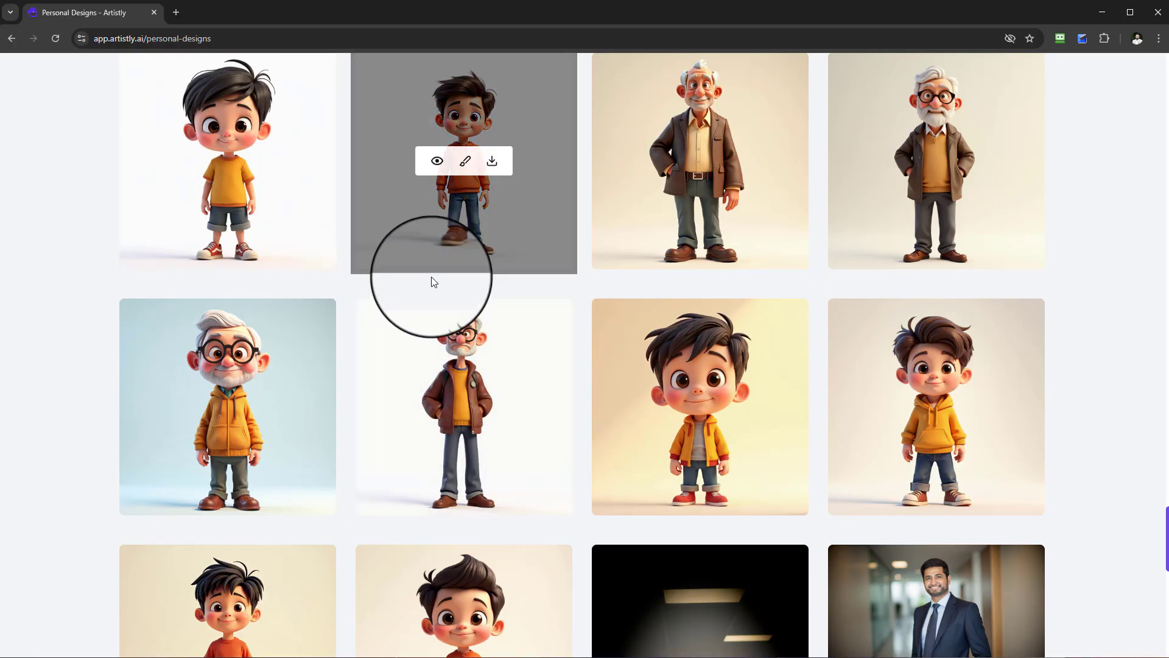
mouse_move(447, 329)
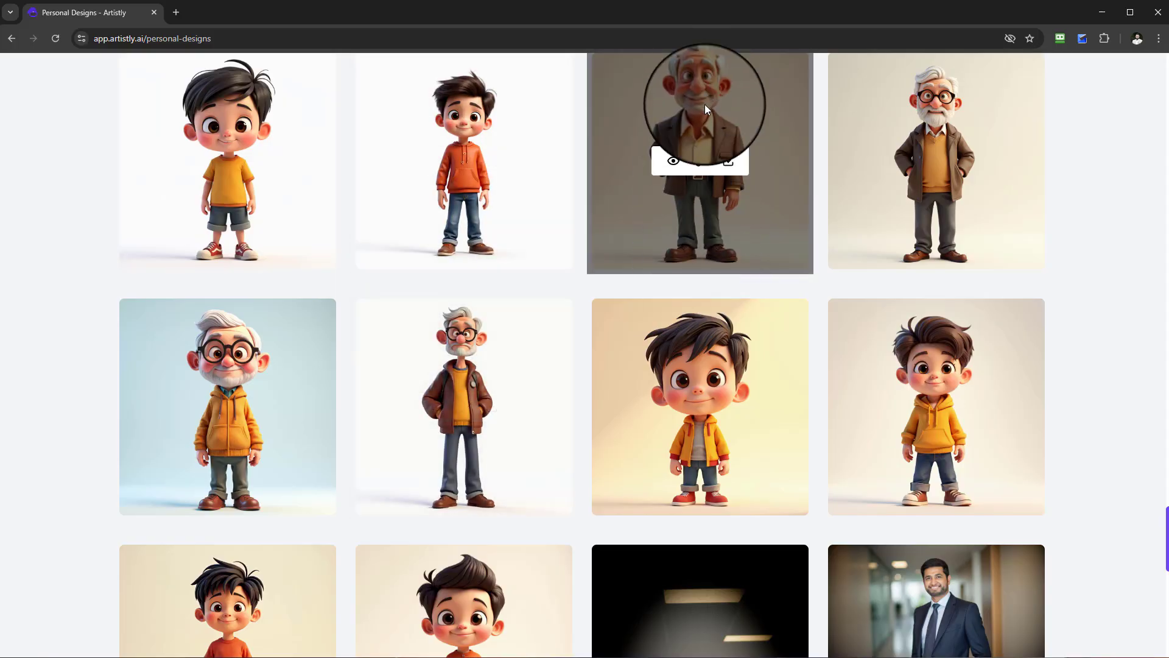
scroll(792, 378, down, 1)
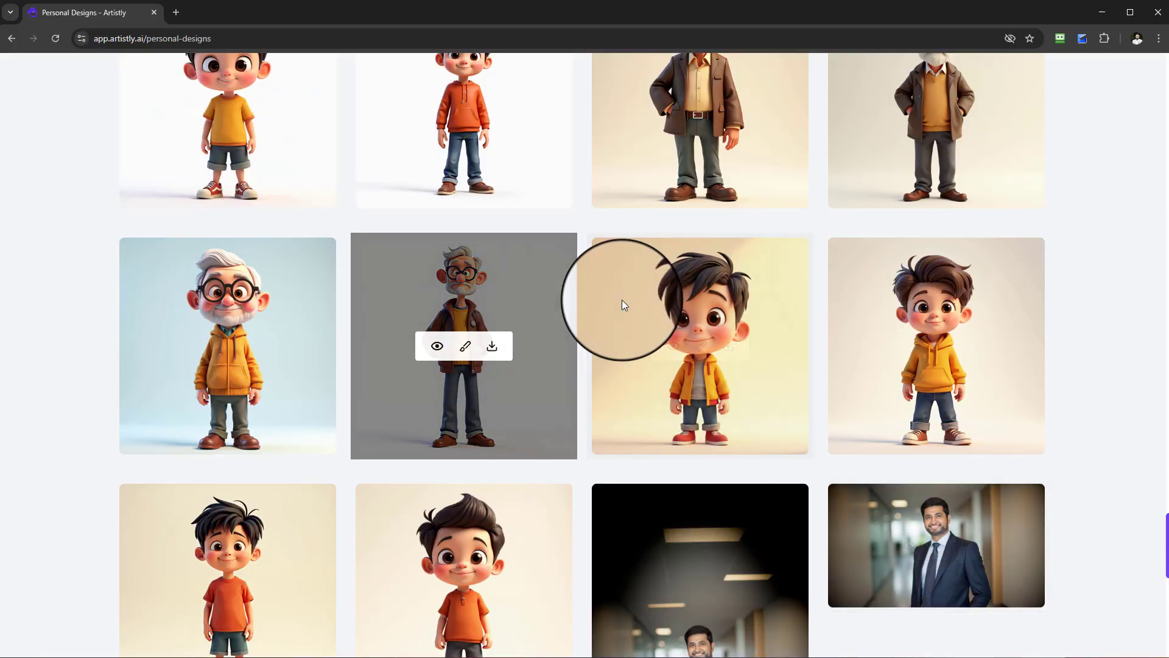
scroll(761, 310, up, 2)
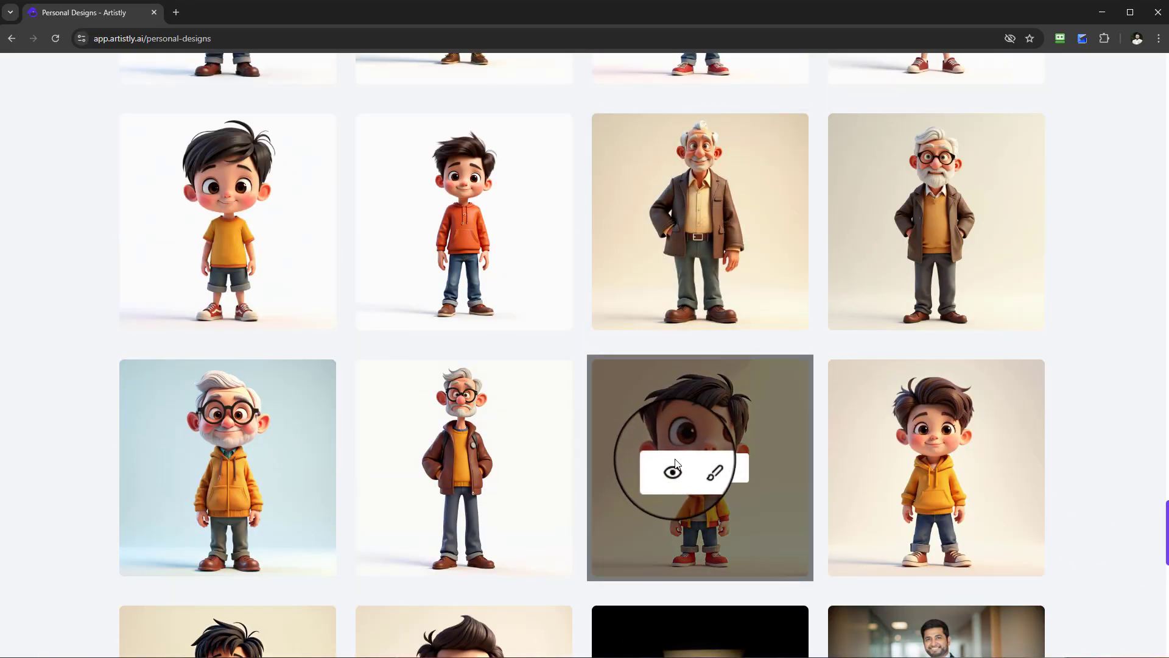
scroll(670, 452, down, 3)
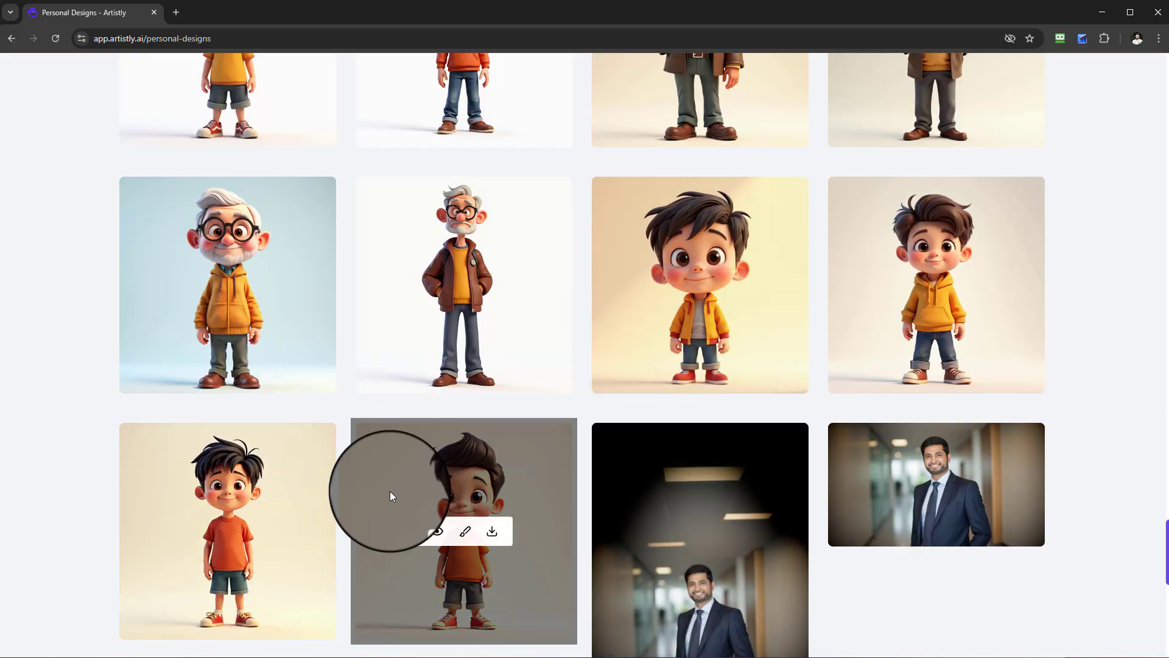
View the design prompt of the boy in an orange shirt on a beige background, and close the details.
scroll(414, 481, down, 1)
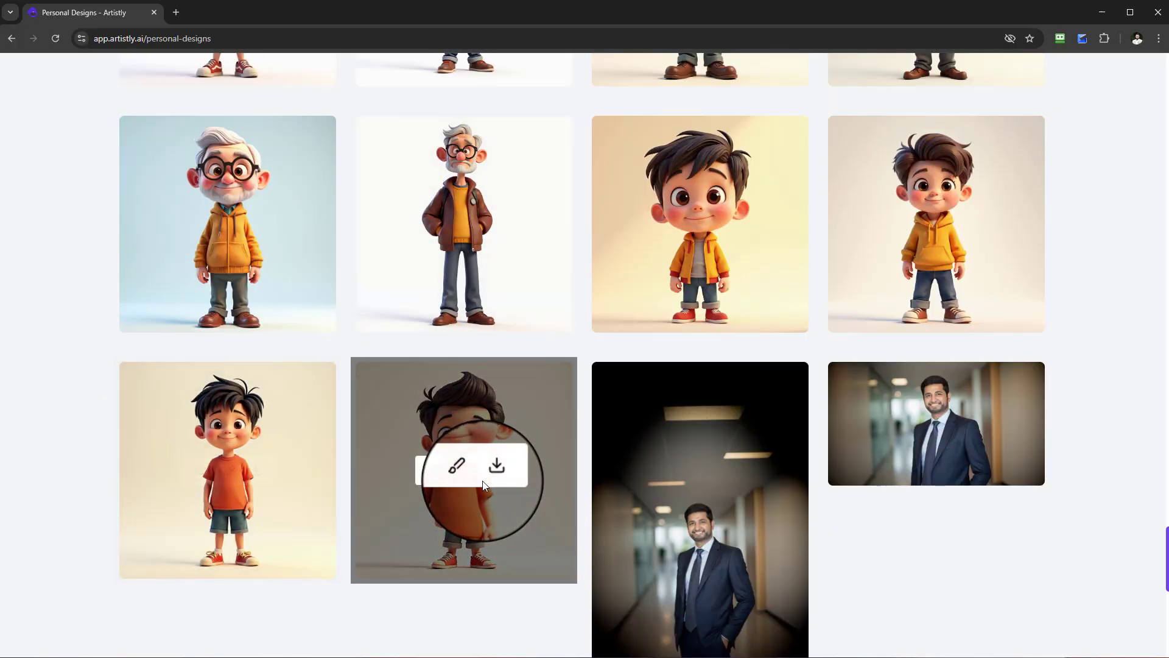
click(437, 471)
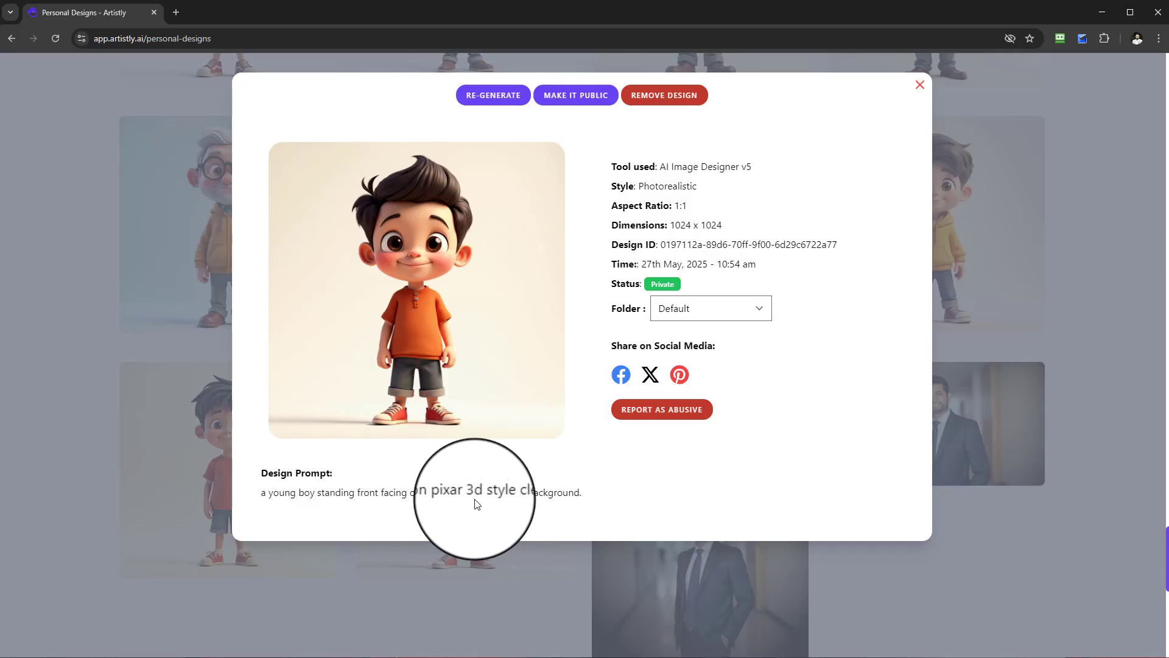
click(924, 83)
Copy the design prompt of the boy in an orange T-shirt and shorts on a white background, and close the details.
scroll(587, 449, up, 9)
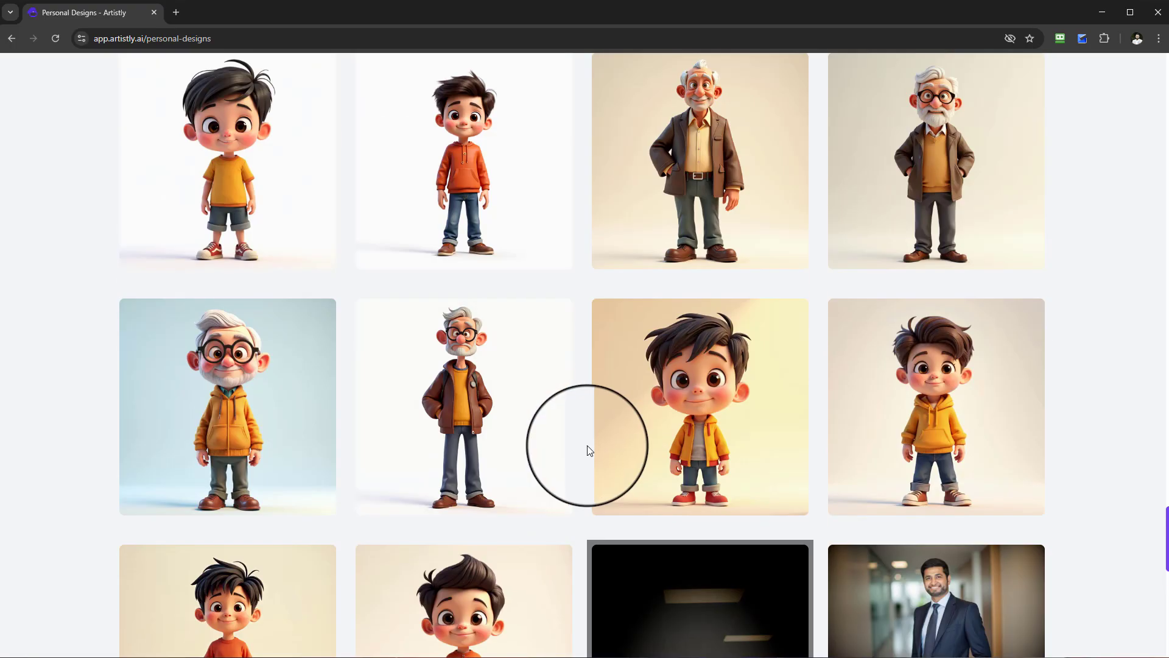
scroll(548, 395, down, 1)
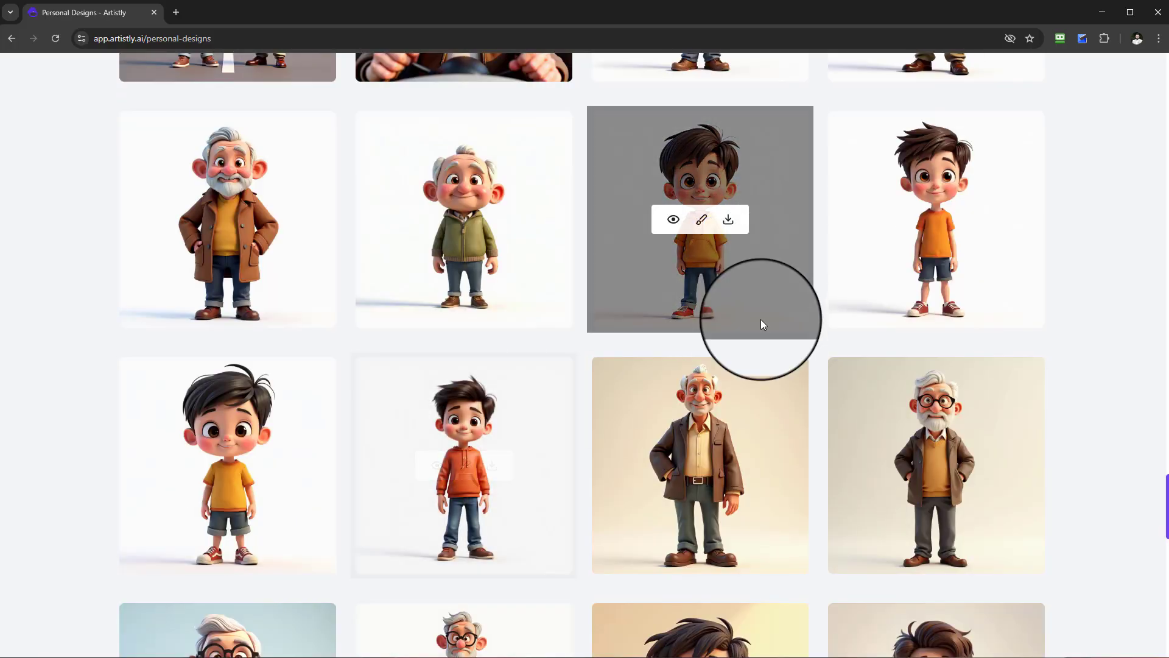
click(863, 252)
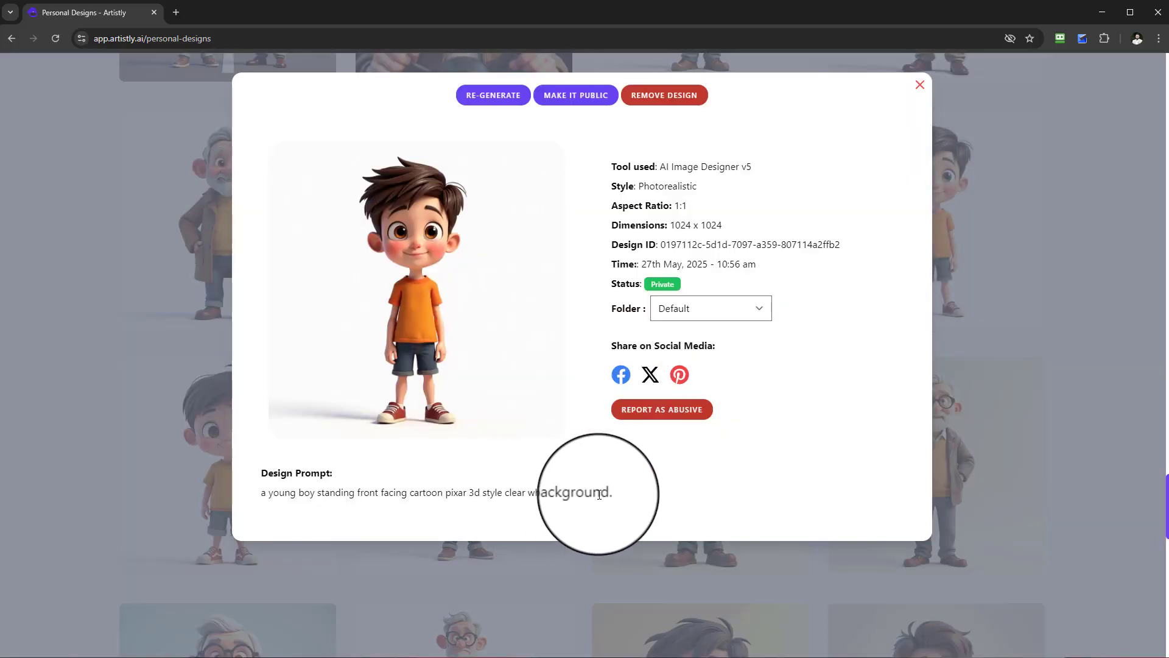
drag(613, 495, 253, 495)
right_click(302, 493)
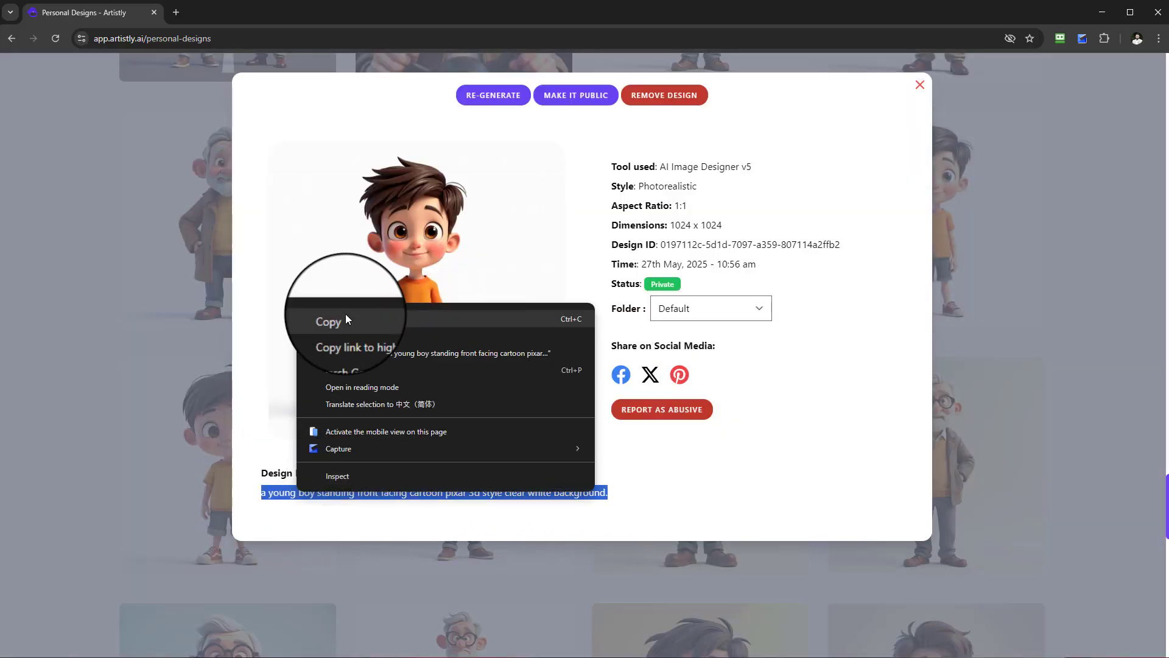
click(345, 316)
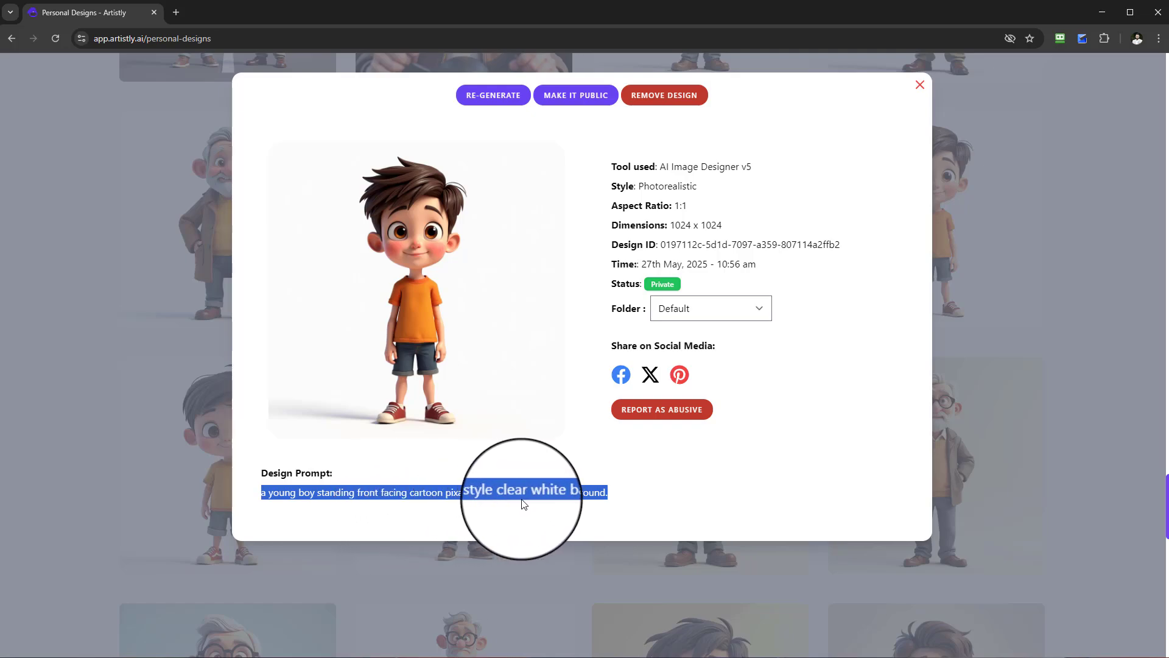
click(920, 84)
Examine the single aliens on white backgrounds and the two-character office and private jet scenes in the gallery.
scroll(1143, 466, up, 2)
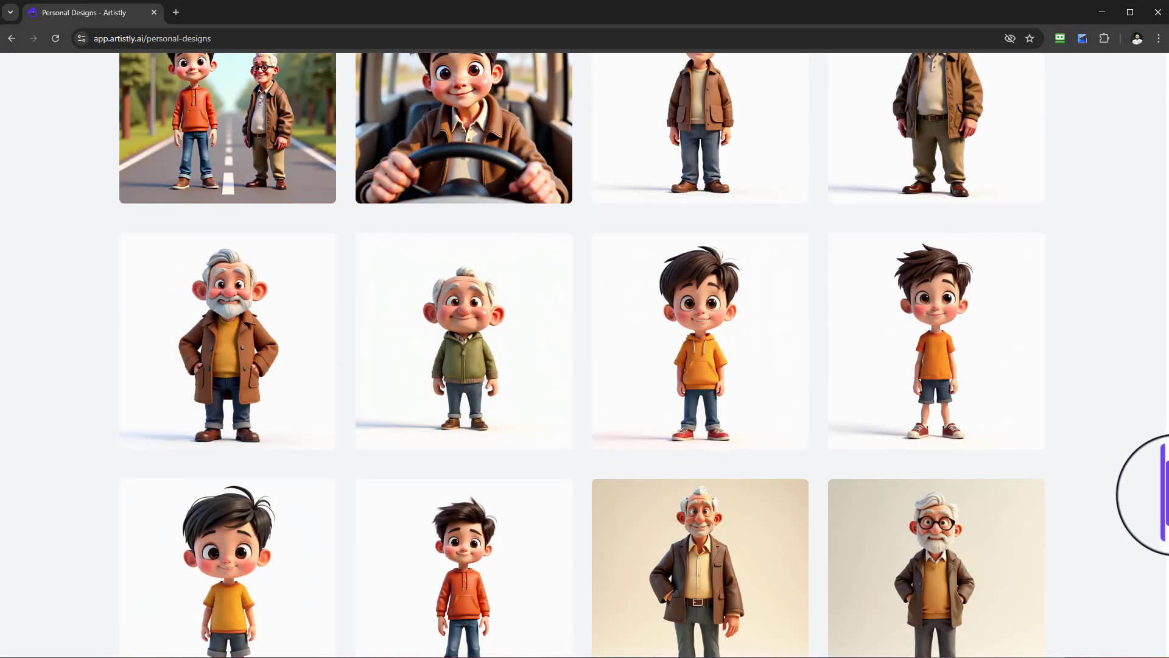
scroll(1166, 505, up, 15)
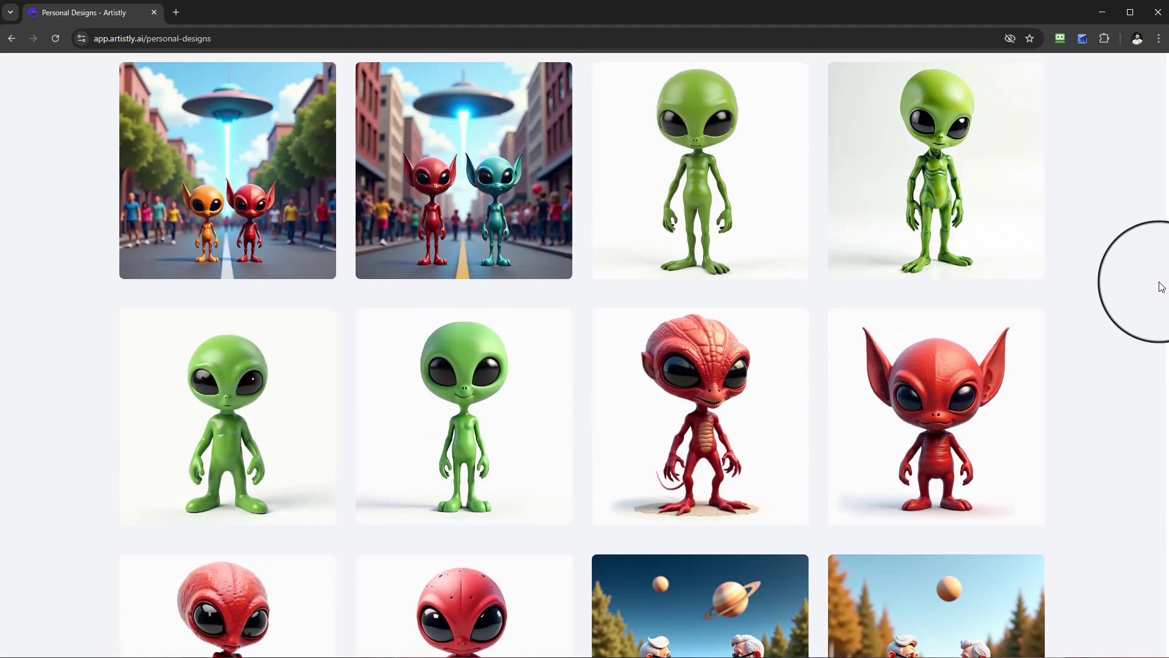
scroll(970, 425, down, 10)
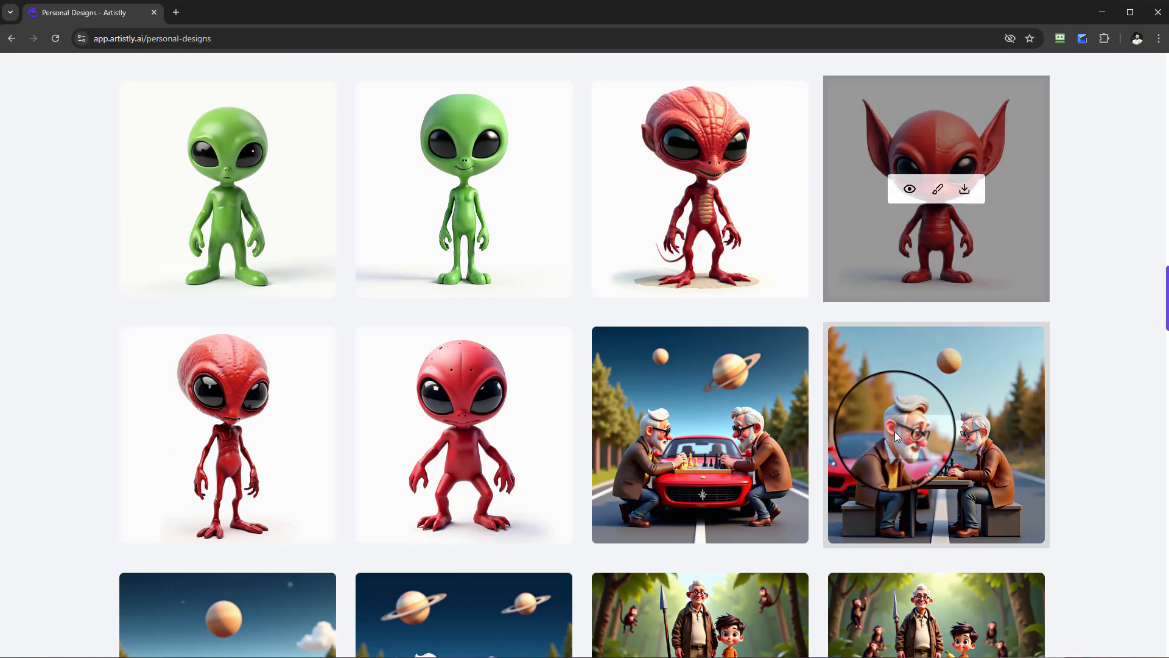
scroll(878, 438, up, 7)
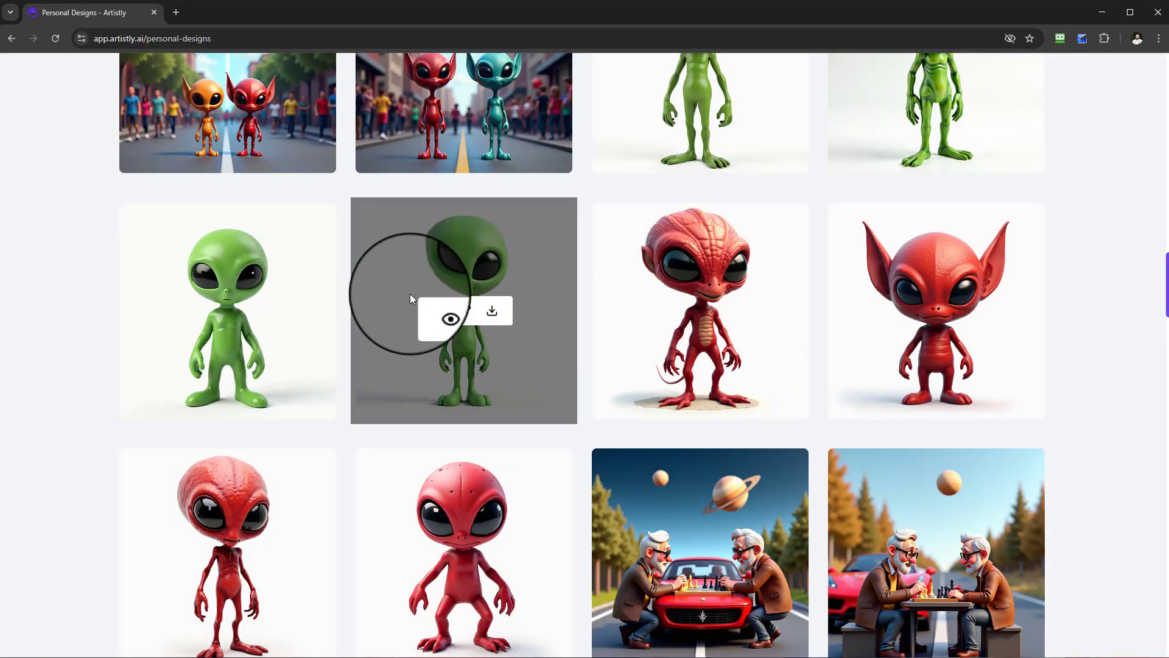
scroll(774, 395, up, 9)
scroll(771, 407, up, 4)
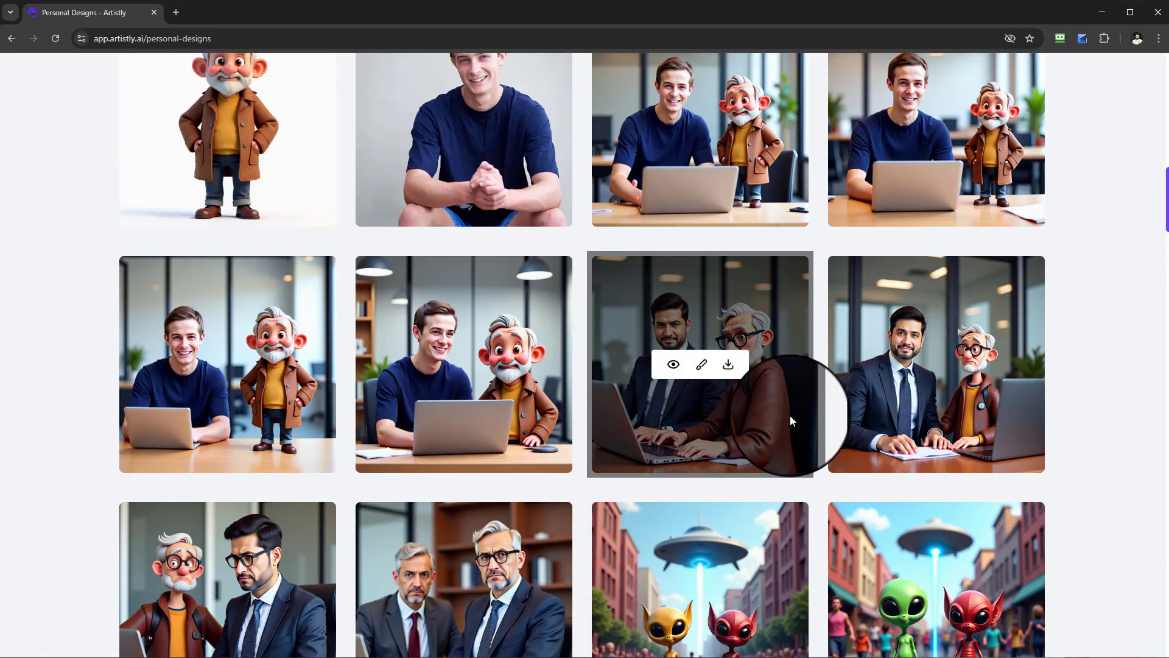
scroll(908, 439, down, 2)
scroll(913, 365, up, 2)
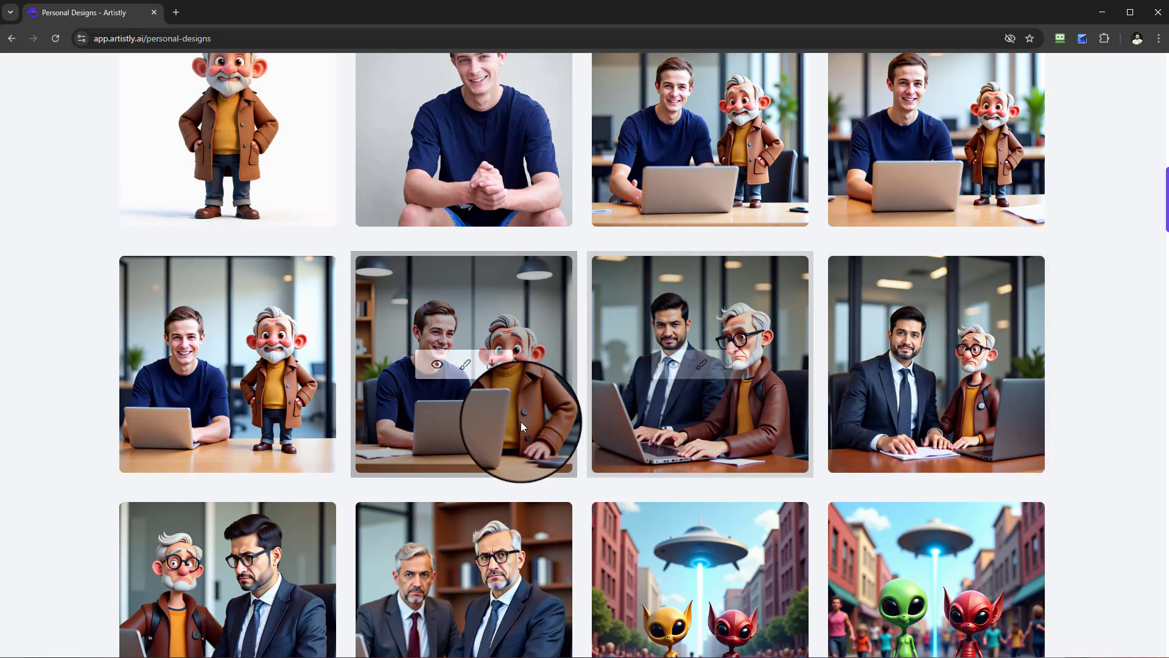
scroll(521, 420, up, 2)
scroll(751, 443, up, 5)
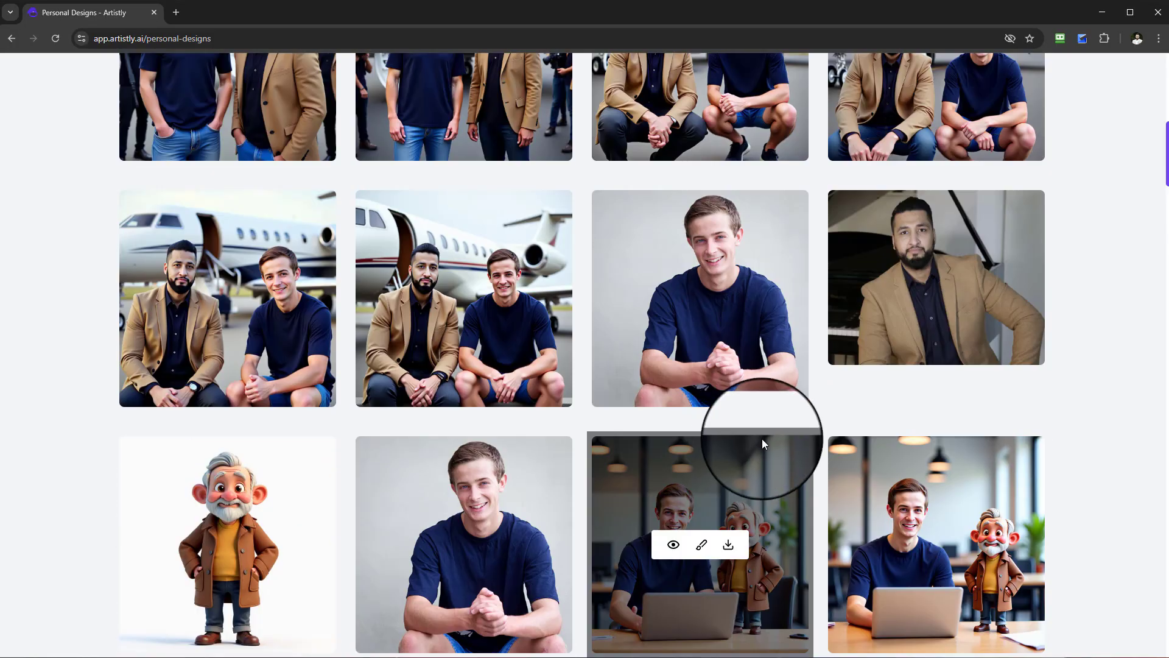
scroll(691, 337, up, 2)
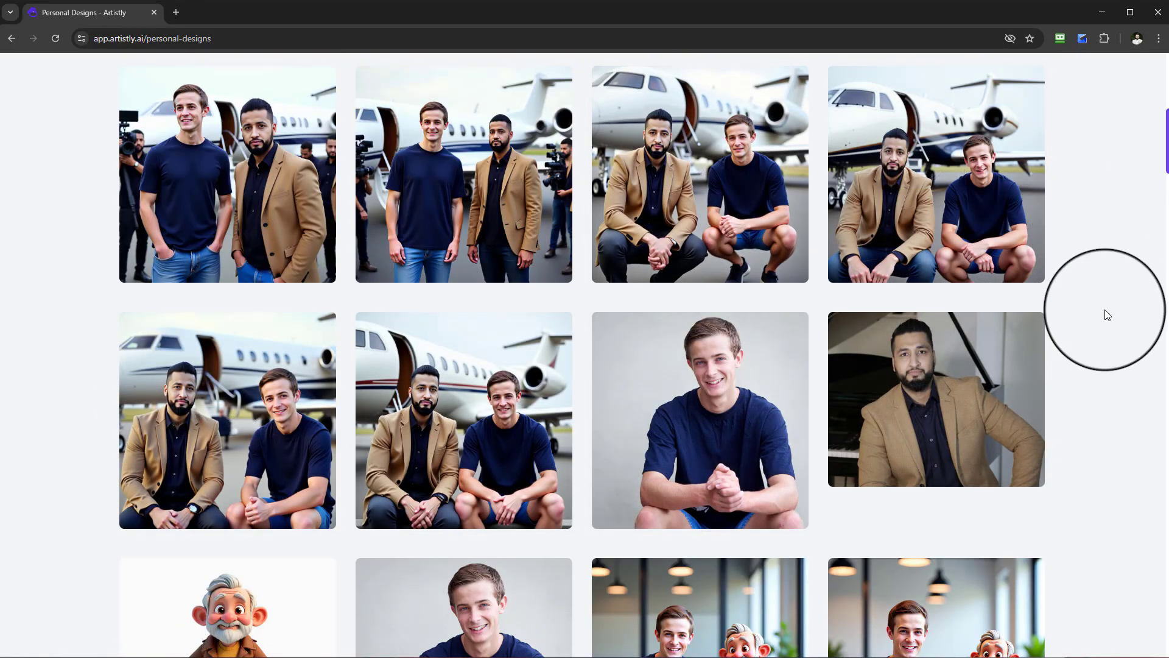
scroll(1106, 317, up, 3)
scroll(1105, 331, down, 7)
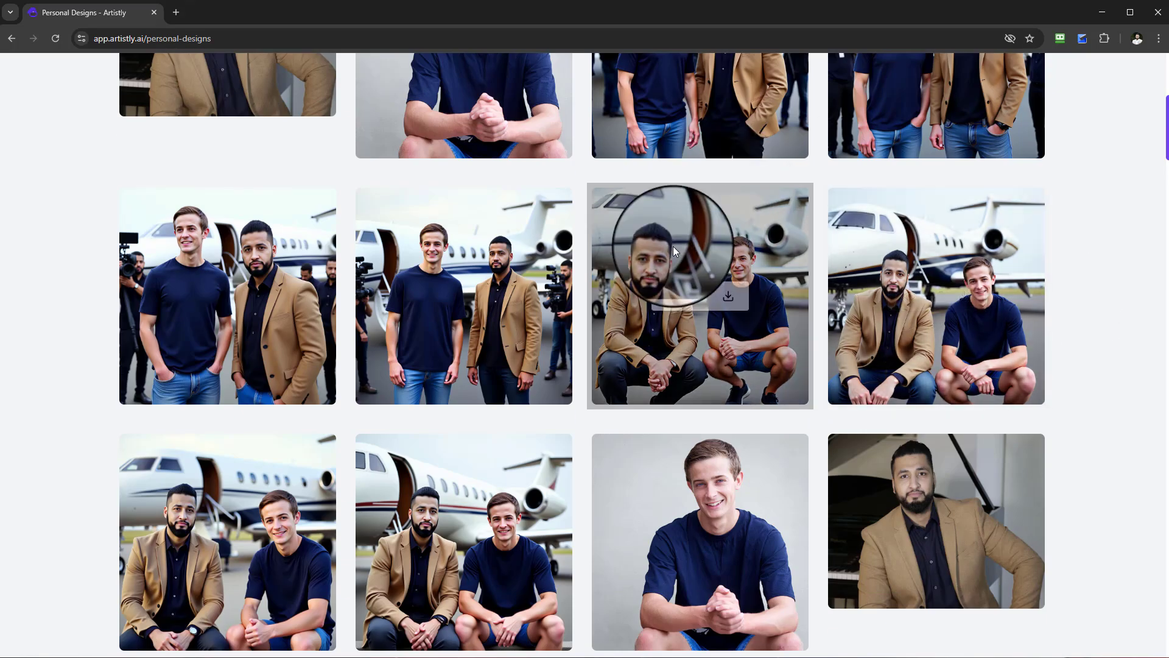
scroll(607, 272, down, 3)
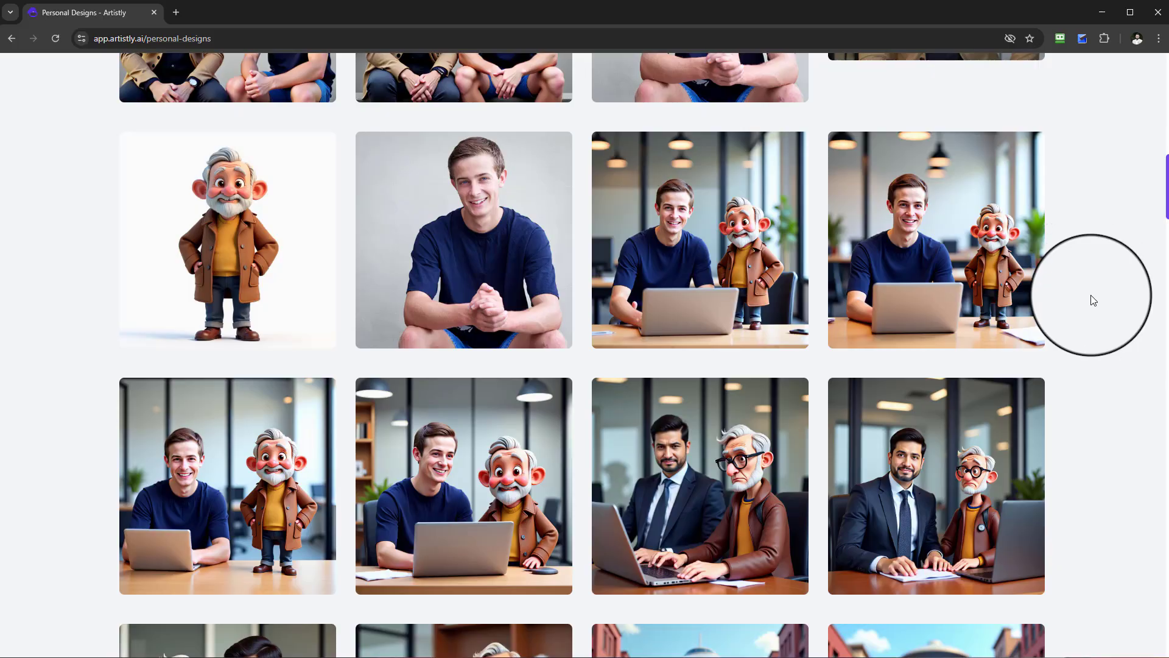
scroll(1093, 298, down, 2)
scroll(1036, 398, down, 2)
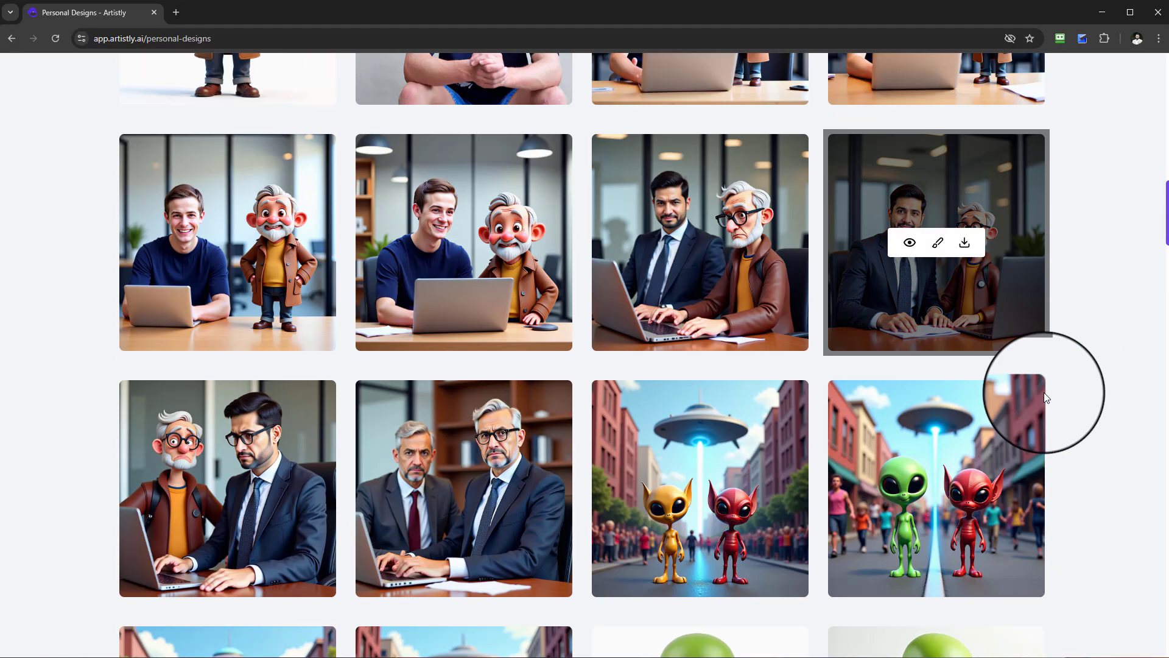
View the design prompt of the street scene with the green and red aliens, and close the details.
scroll(1045, 394, down, 5)
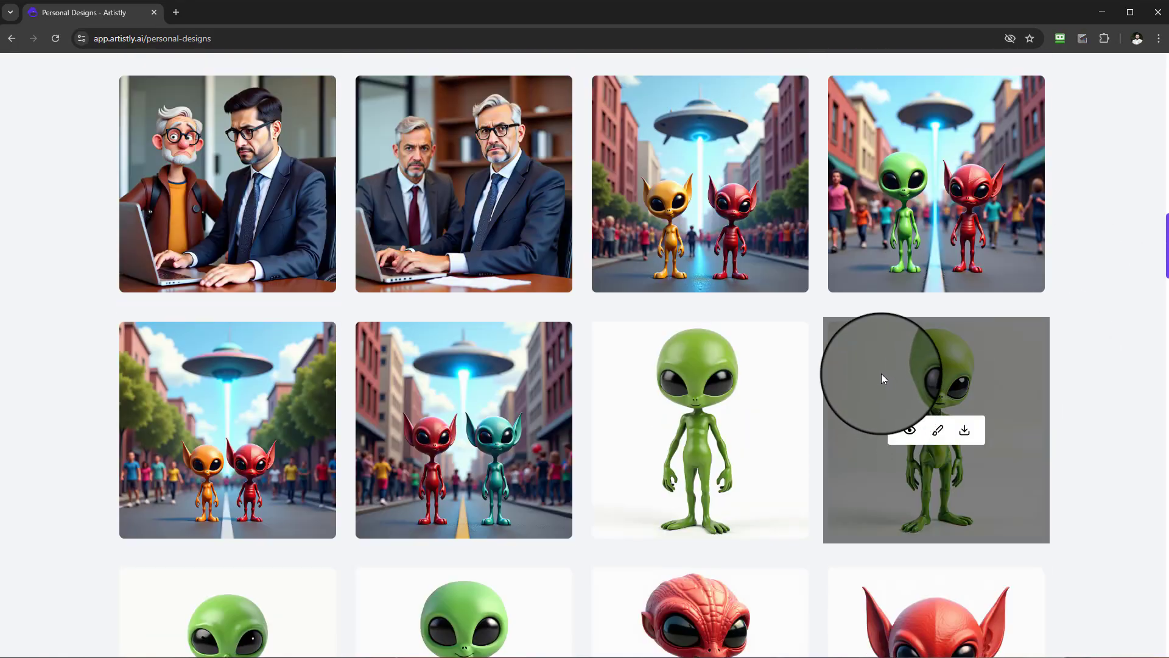
click(910, 187)
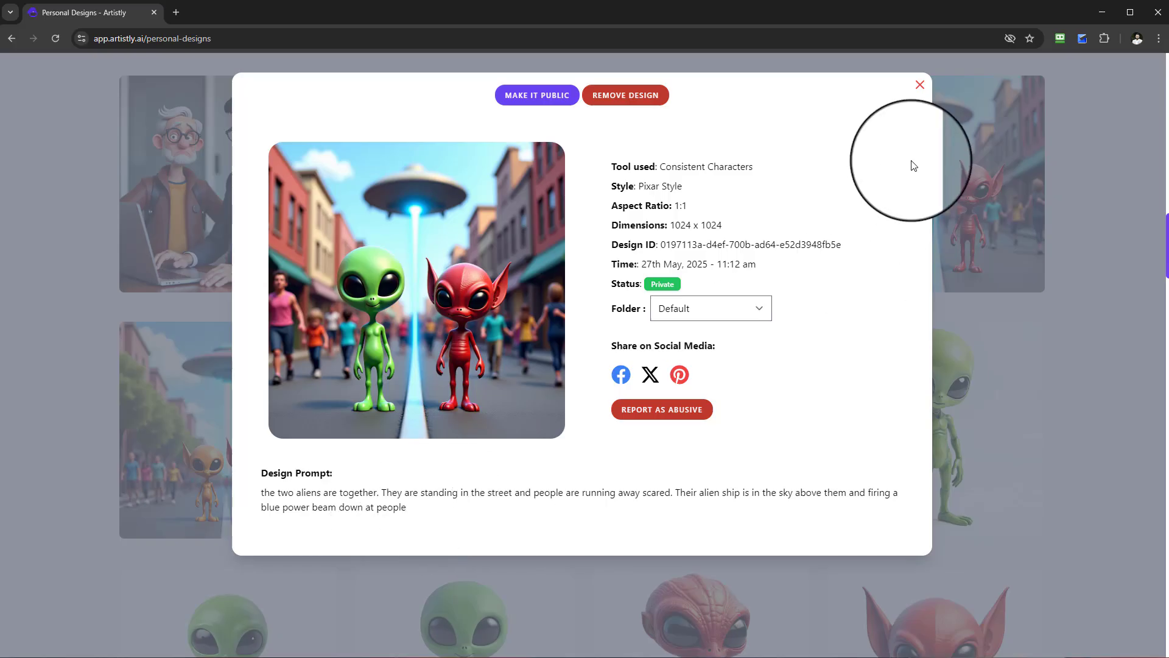
click(920, 85)
Examine the chess, jungle, airplane and car scenes that combine two cartoon characters in the gallery.
scroll(894, 284, down, 12)
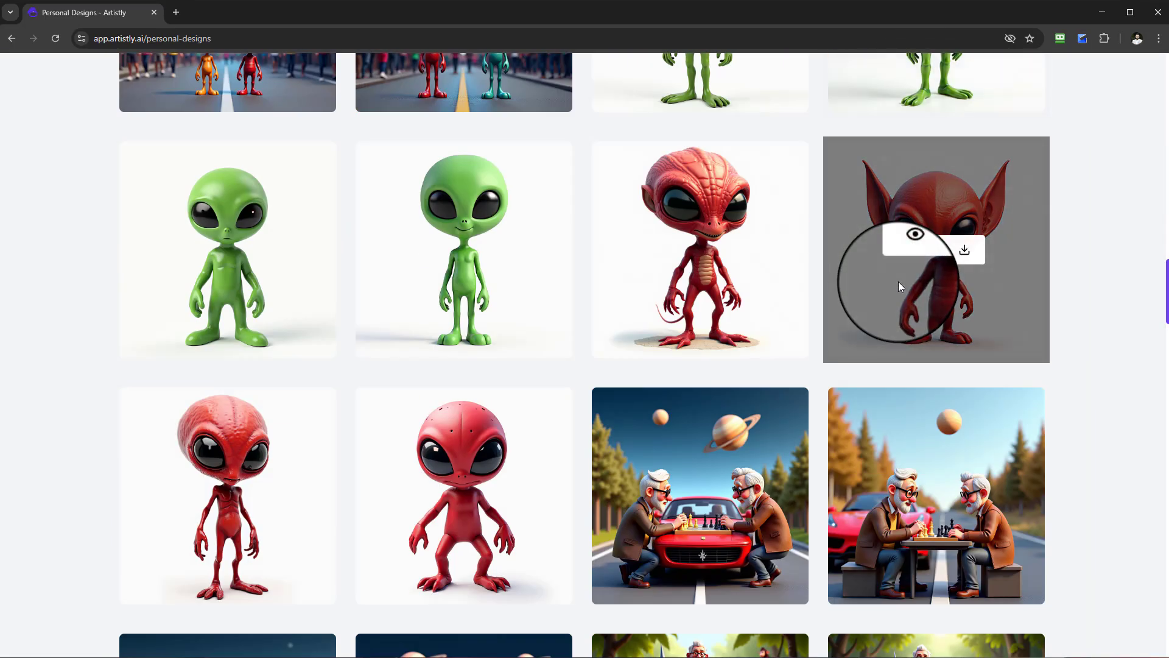
scroll(798, 390, down, 8)
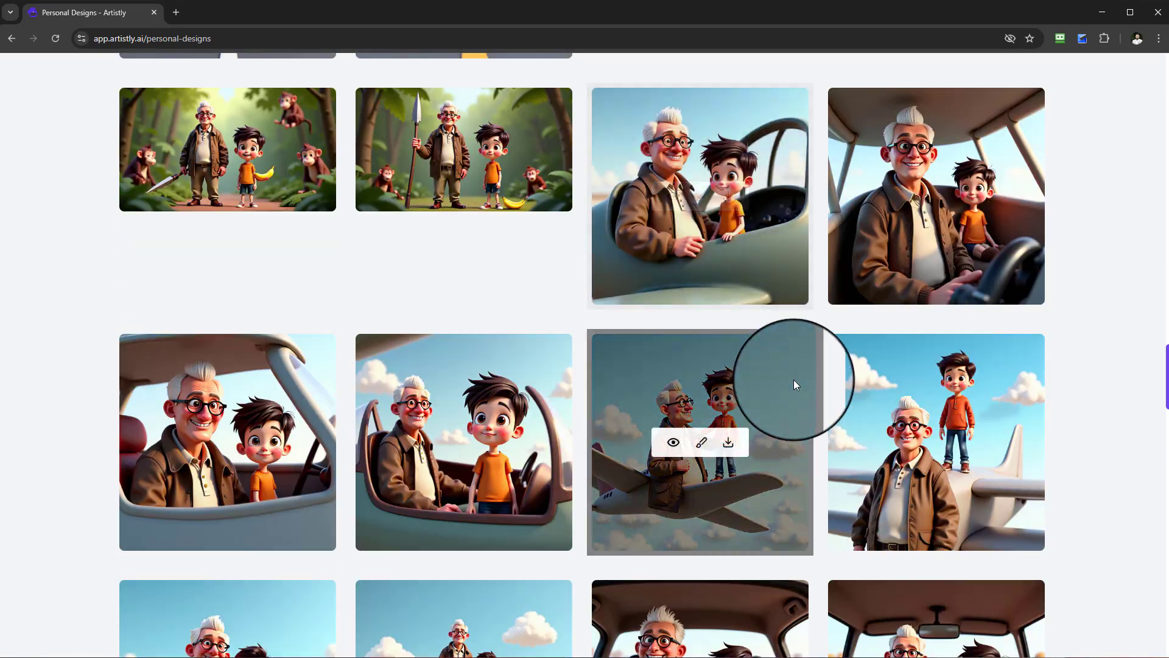
scroll(1107, 418, down, 8)
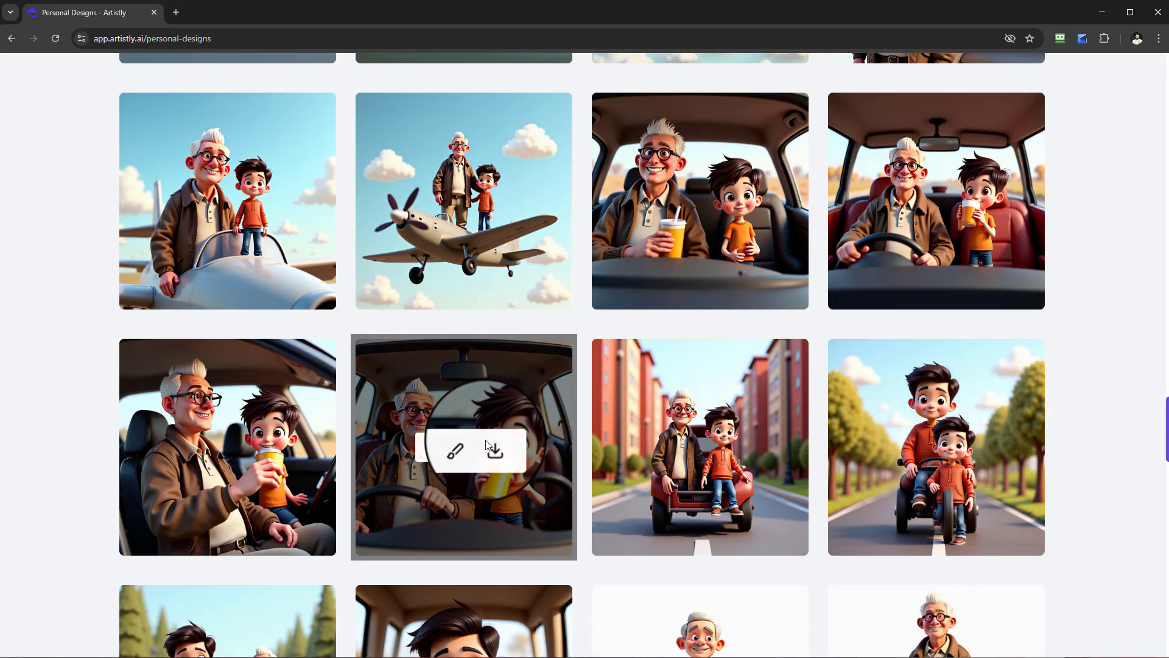
scroll(471, 349, up, 4)
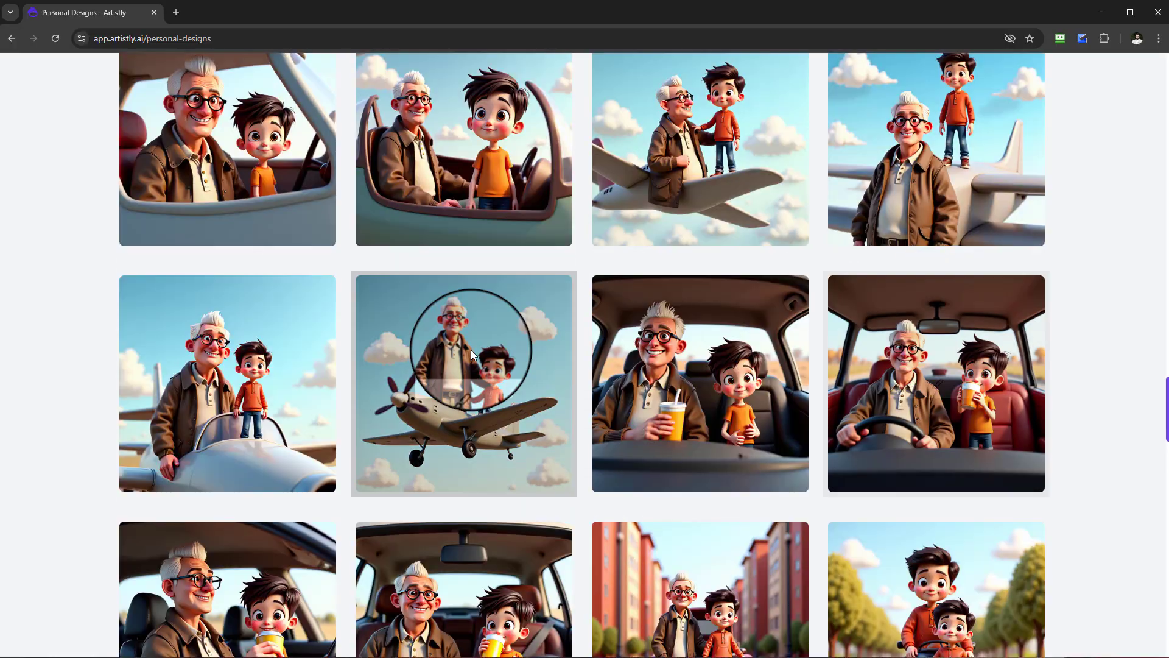
scroll(480, 236, up, 9)
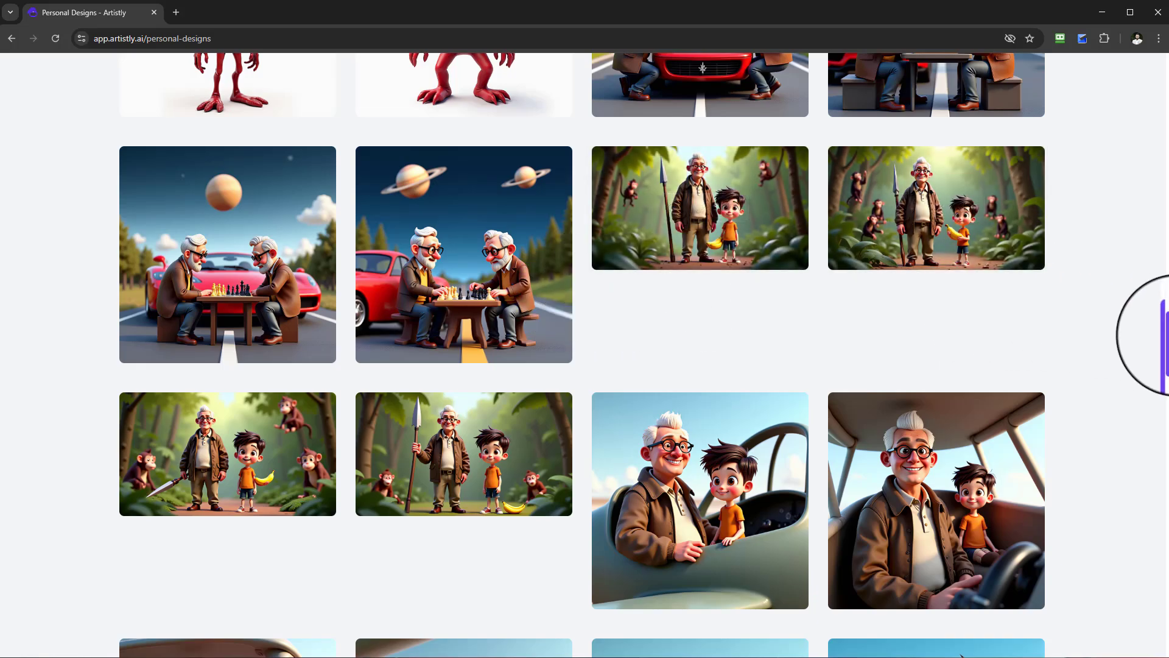
scroll(1028, 343, down, 3)
scroll(1029, 343, down, 10)
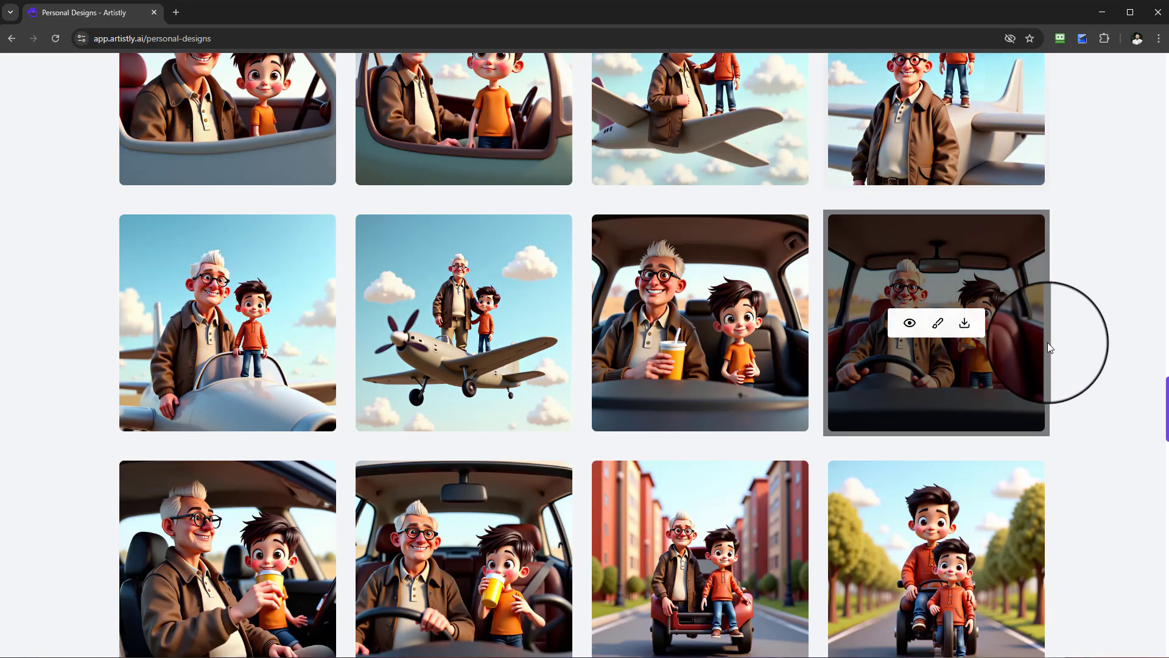
View the design prompt of the white-haired elderly man in glasses and a brown jacket on white, and close the details.
scroll(579, 433, down, 5)
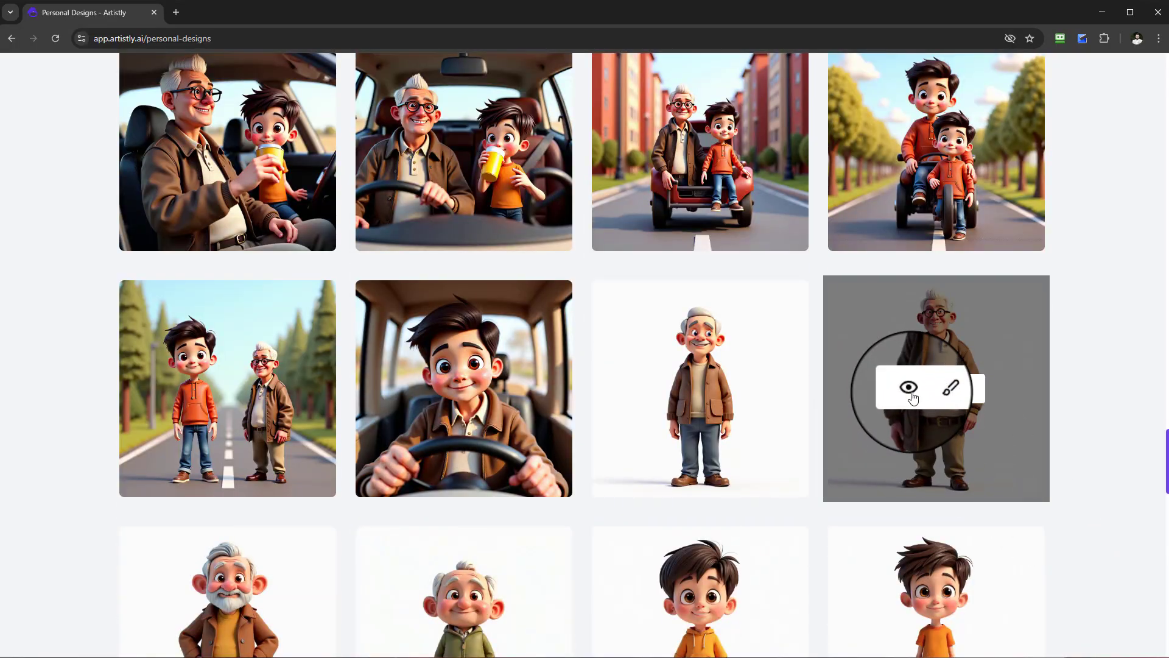
click(911, 393)
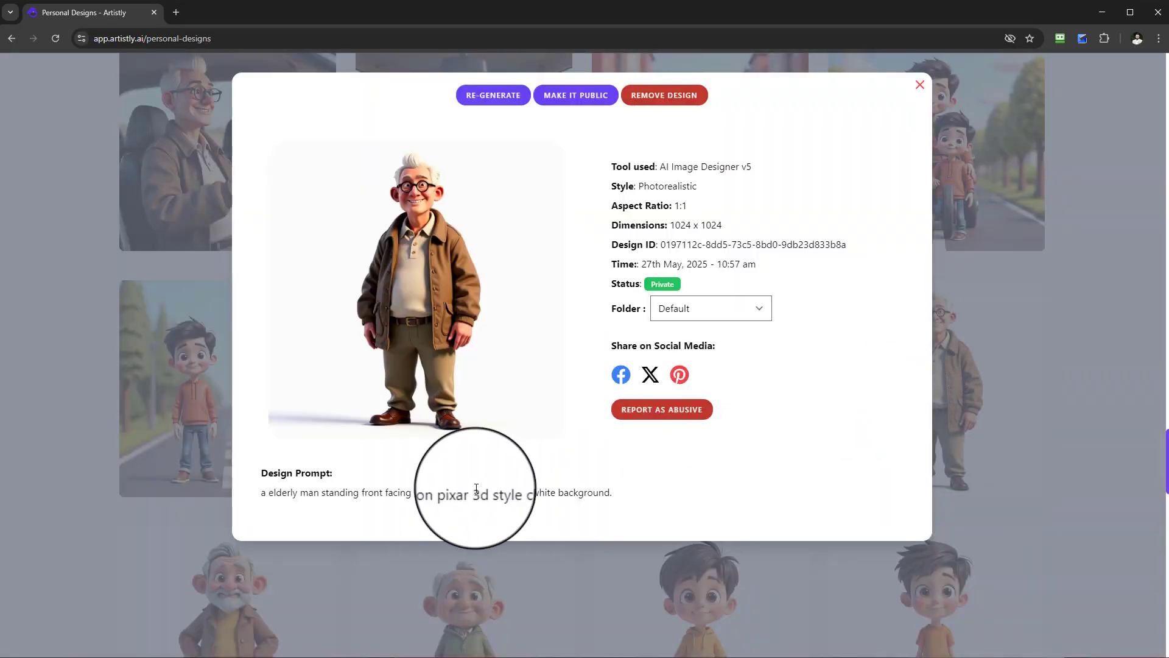
click(919, 86)
Open AI Image Designer v5 with Create From Prompt and paste "a young boy standing front facing cartoon pixar 3d style clear white background.".
drag(1168, 455, 1167, 61)
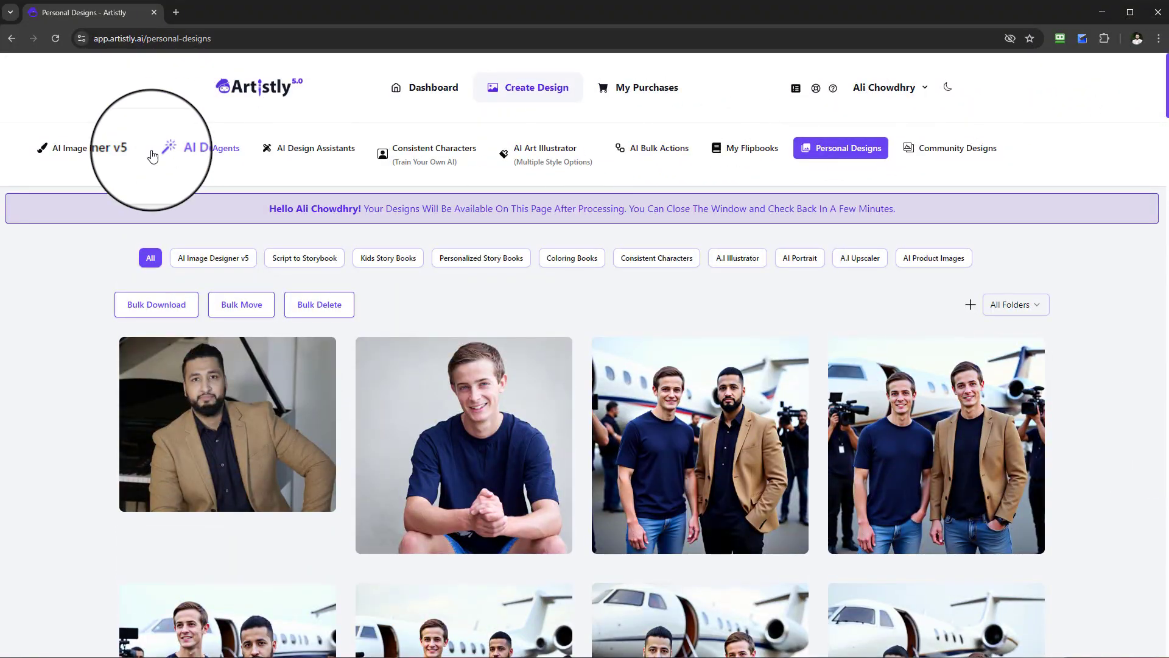
click(97, 157)
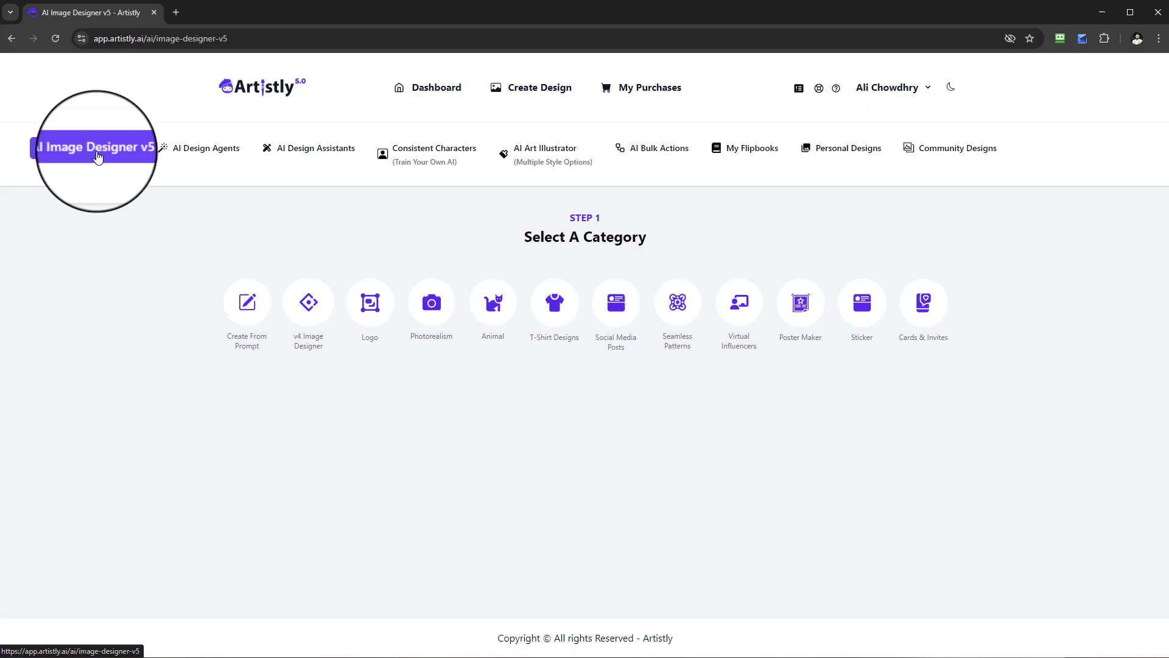
click(245, 312)
click(252, 278)
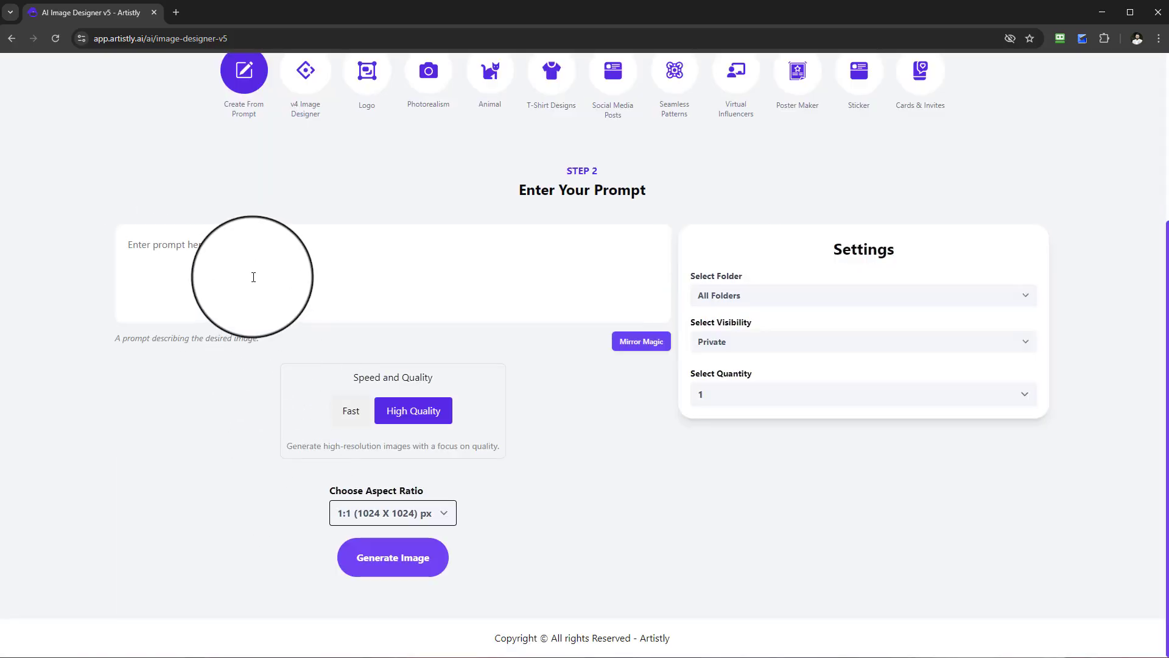
text(a young boy standing front facing cartoon pixar 3d style clear white background.)
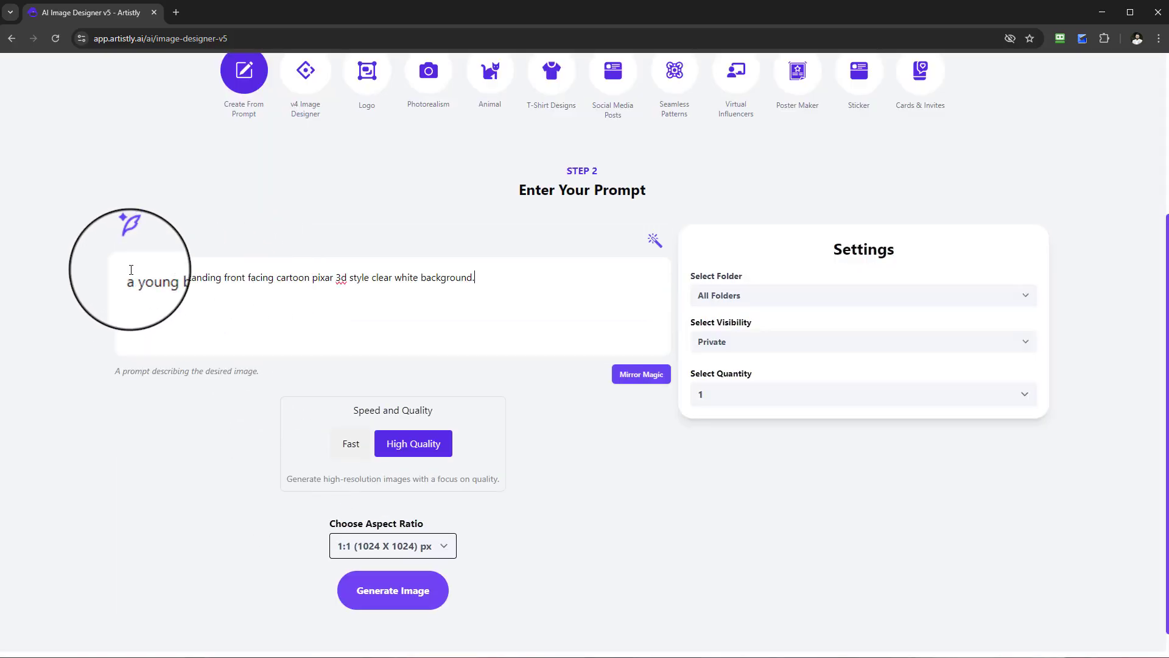
Review the subject, pose, style and background wording of the pasted prompt.
drag(124, 282, 246, 284)
click(262, 277)
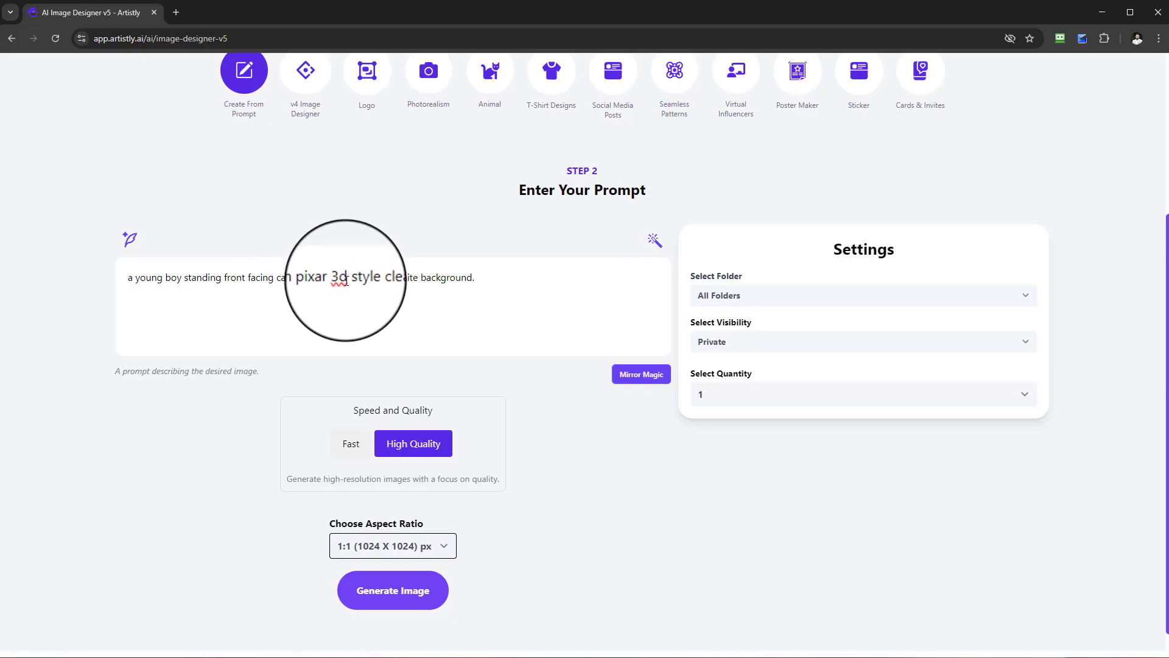
drag(344, 279, 323, 278)
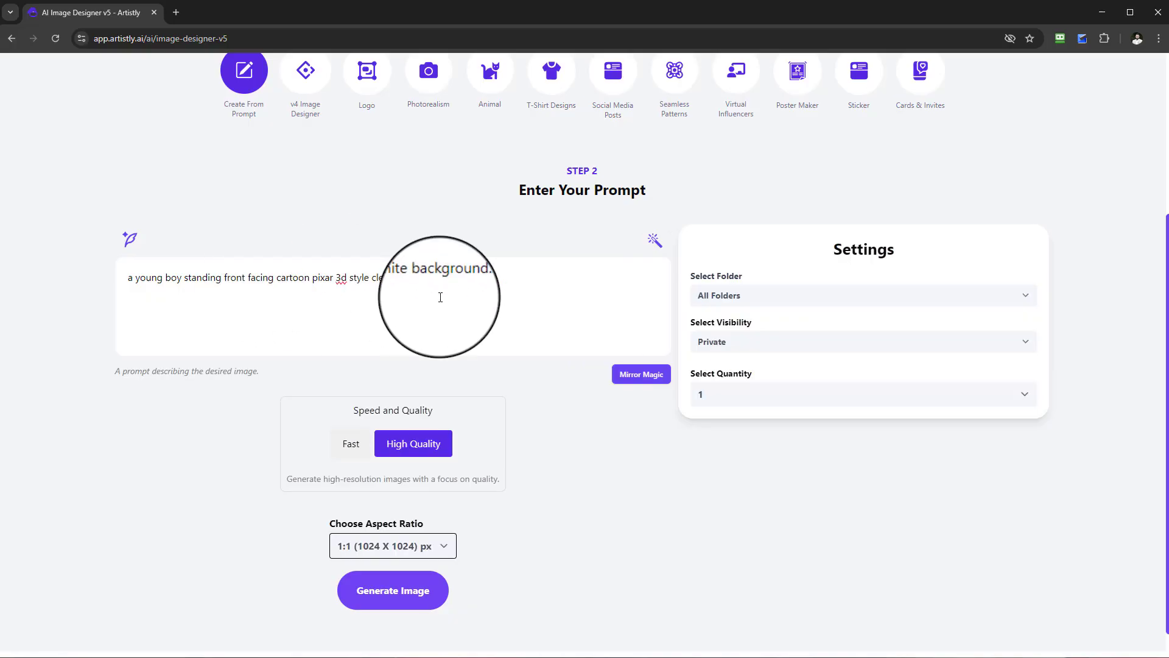
drag(501, 285, 127, 278)
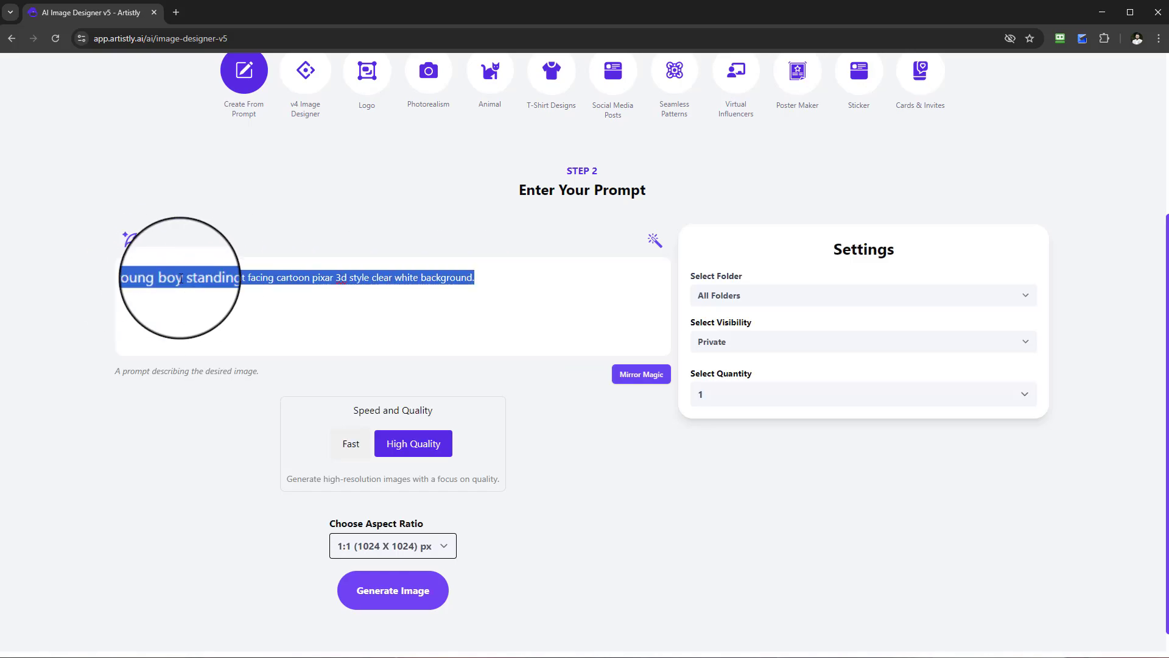
Set the number of images to generate to 4.
scroll(387, 365, down, 1)
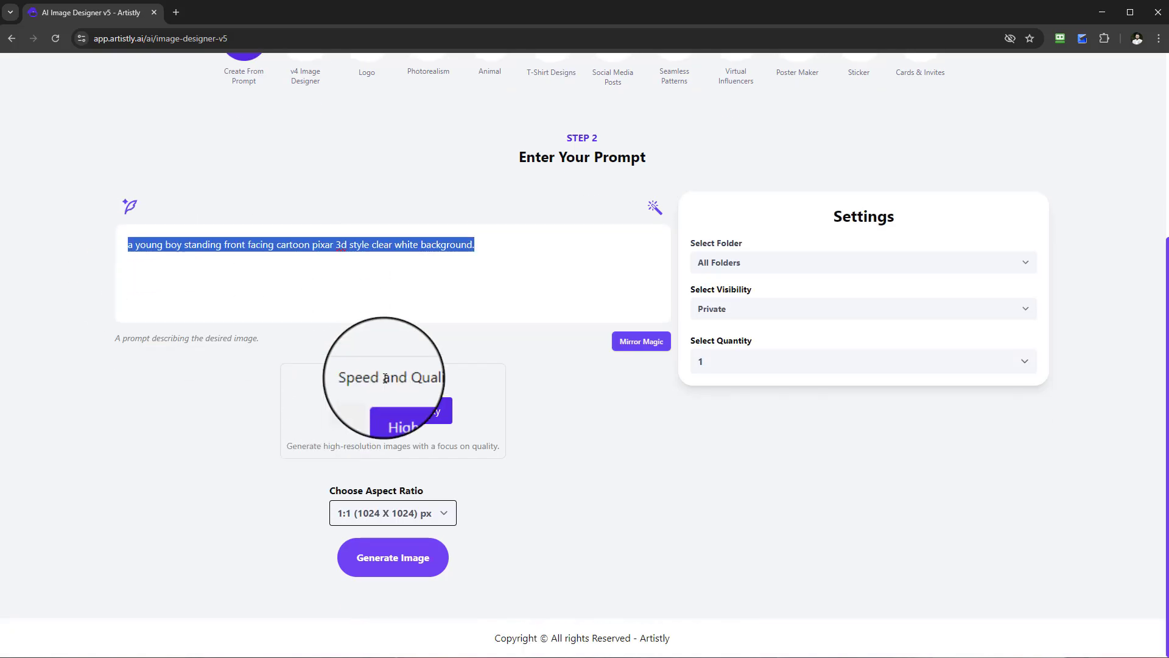
click(765, 362)
click(750, 435)
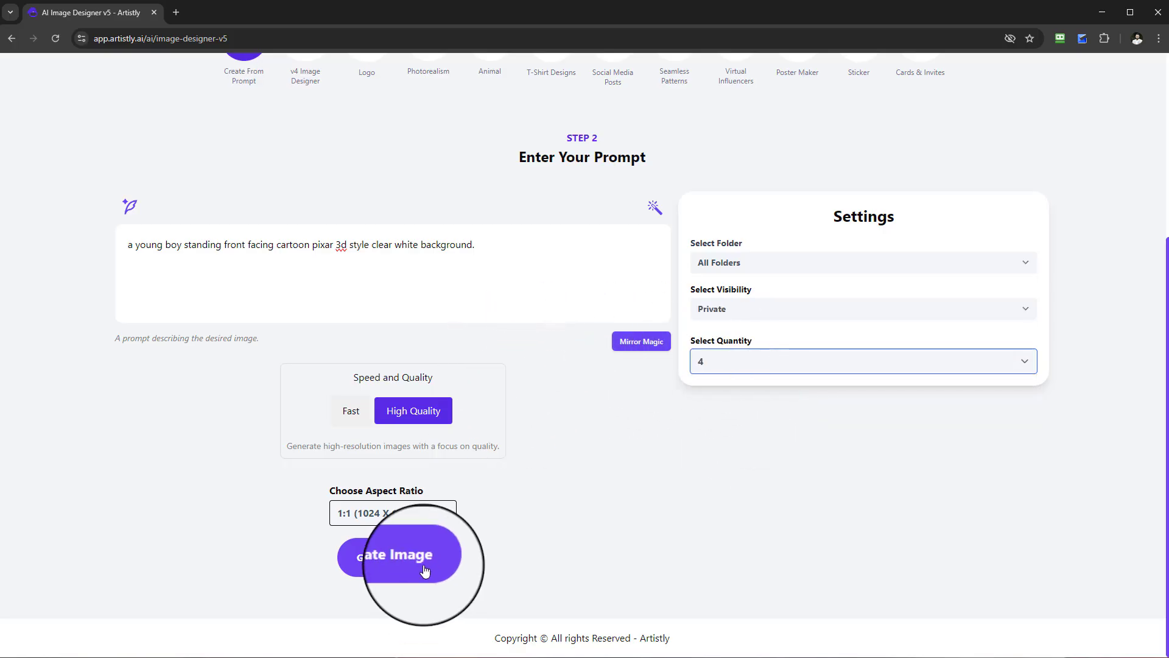
Generate the four high-quality 1:1 images of the young boy from the entered prompt.
triple_click(129, 249)
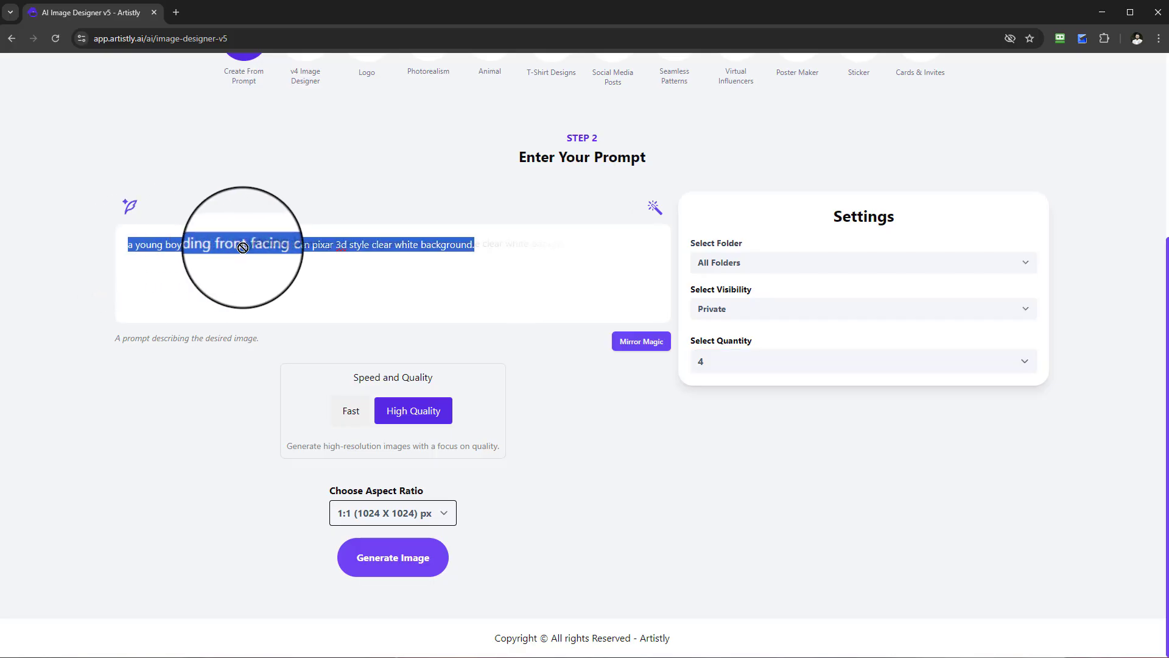
click(260, 249)
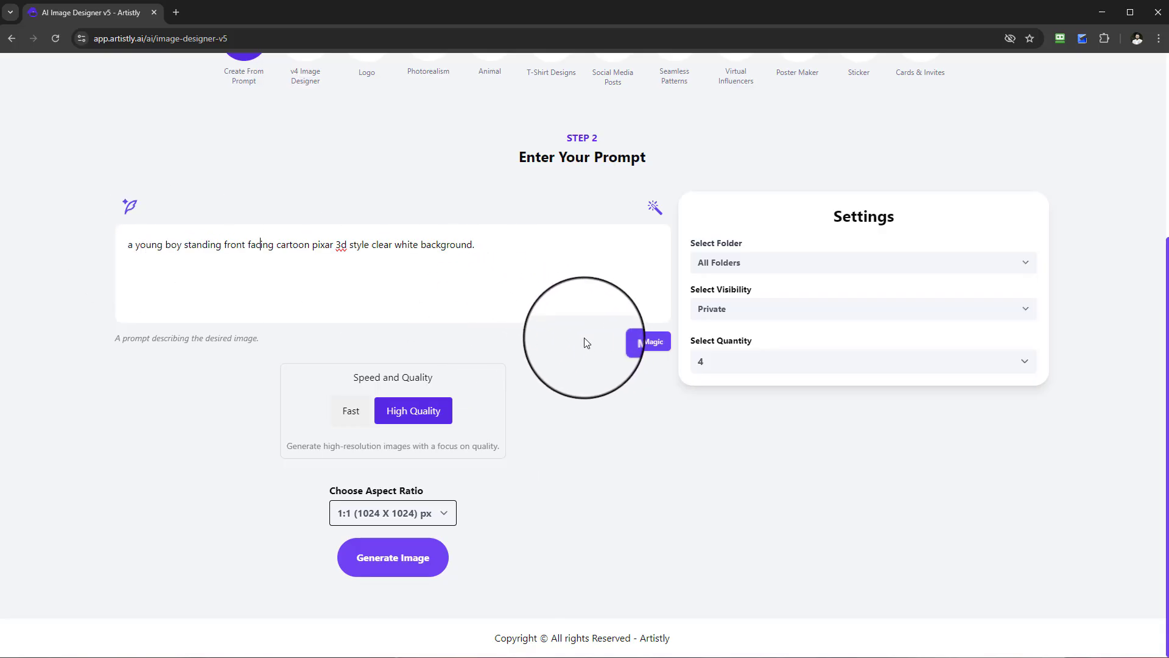
scroll(585, 339, up, 3)
scroll(575, 313, up, 1)
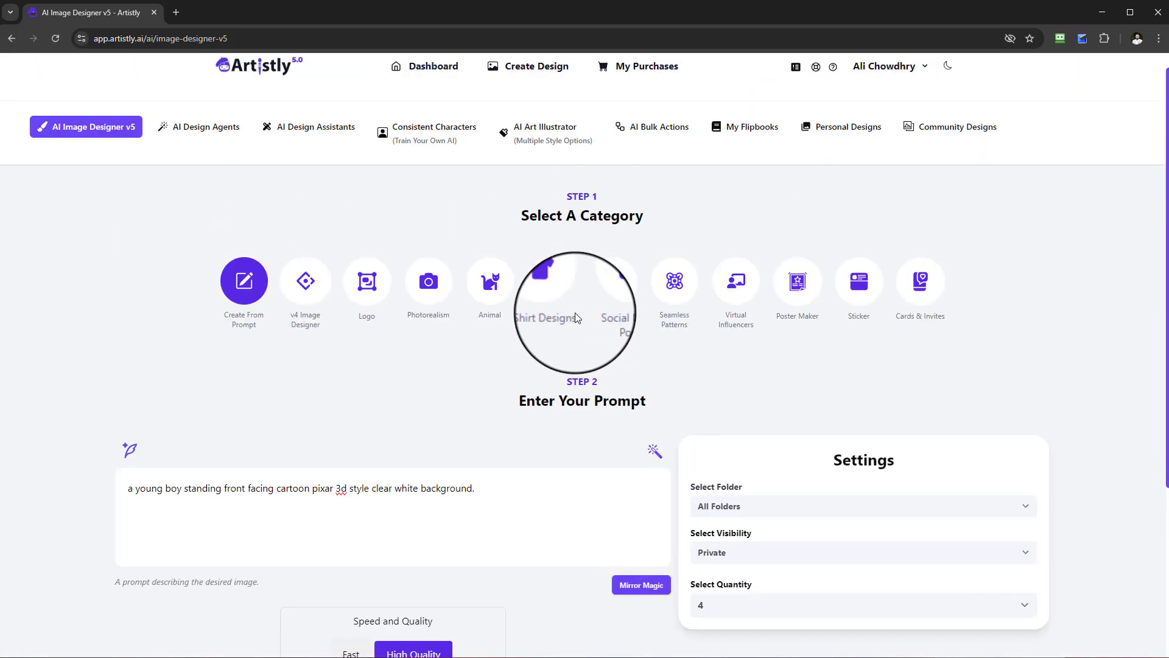
scroll(430, 533, down, 3)
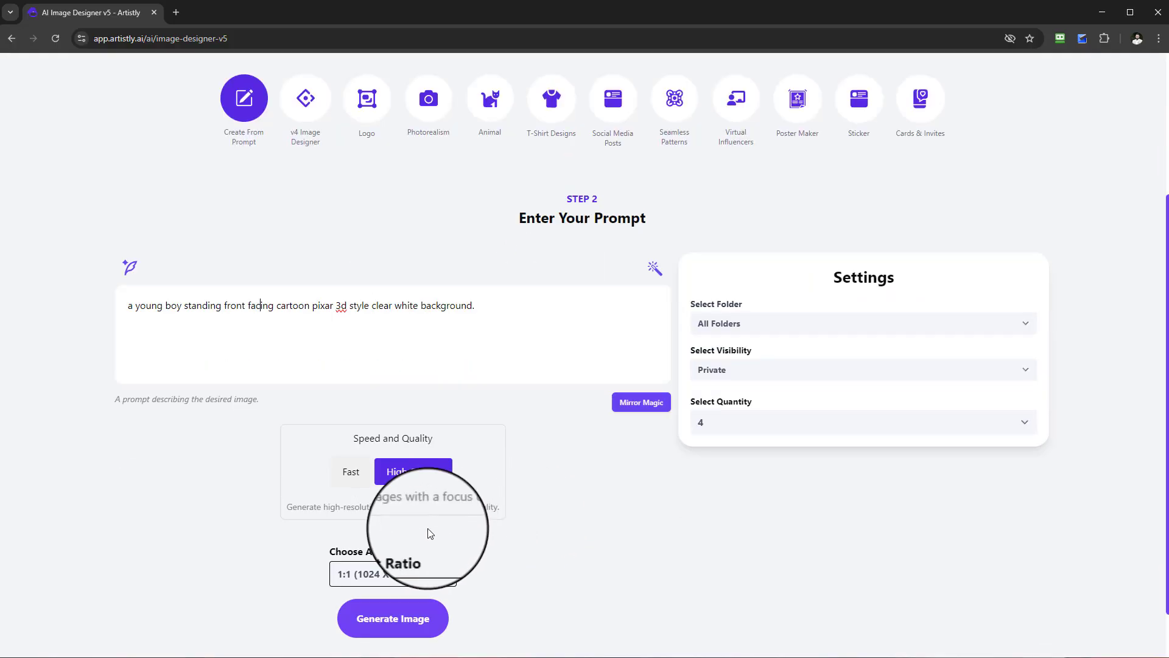
click(403, 619)
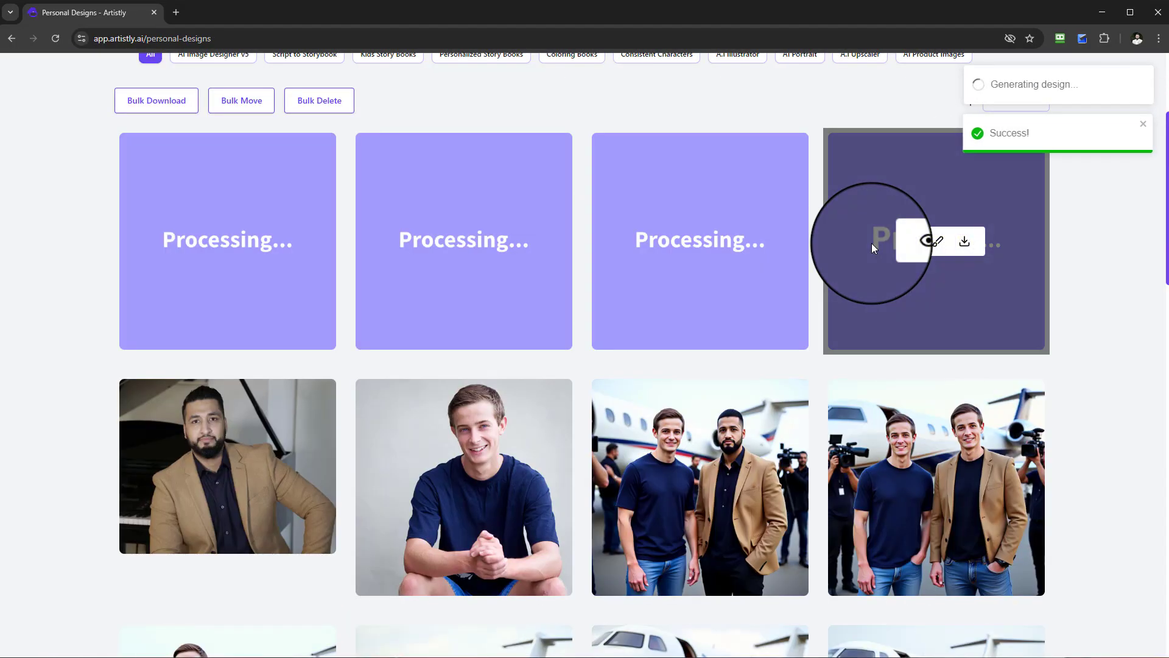
Open the Multi-consistent Characters category of the Consistent Characters tool.
scroll(620, 273, up, 3)
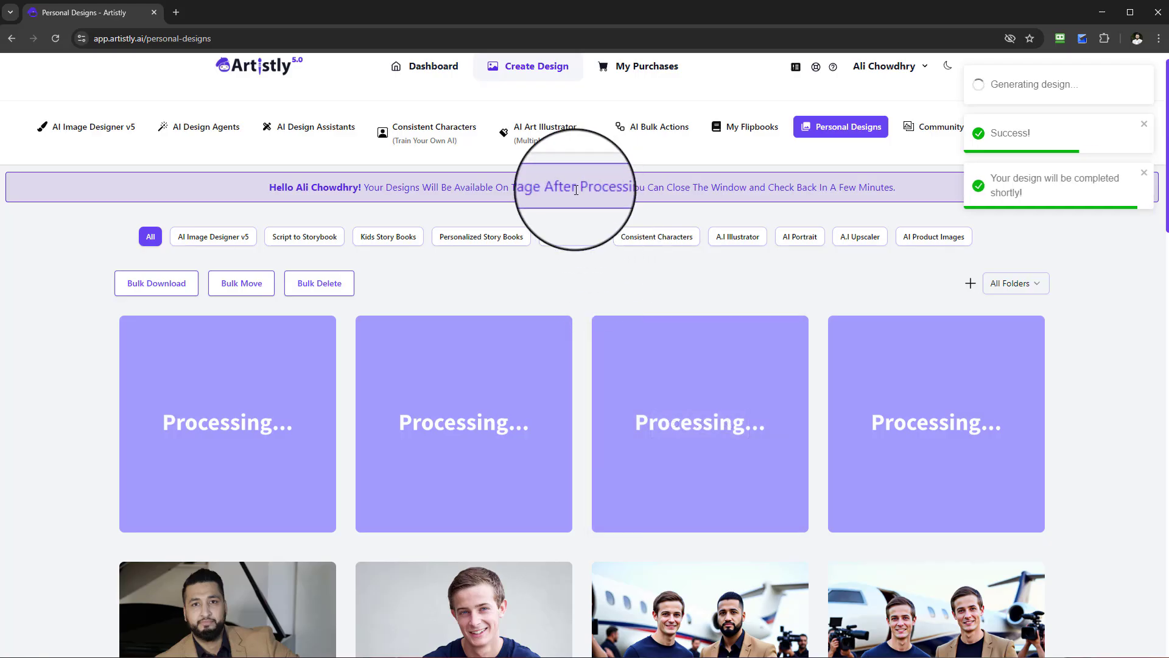
click(417, 143)
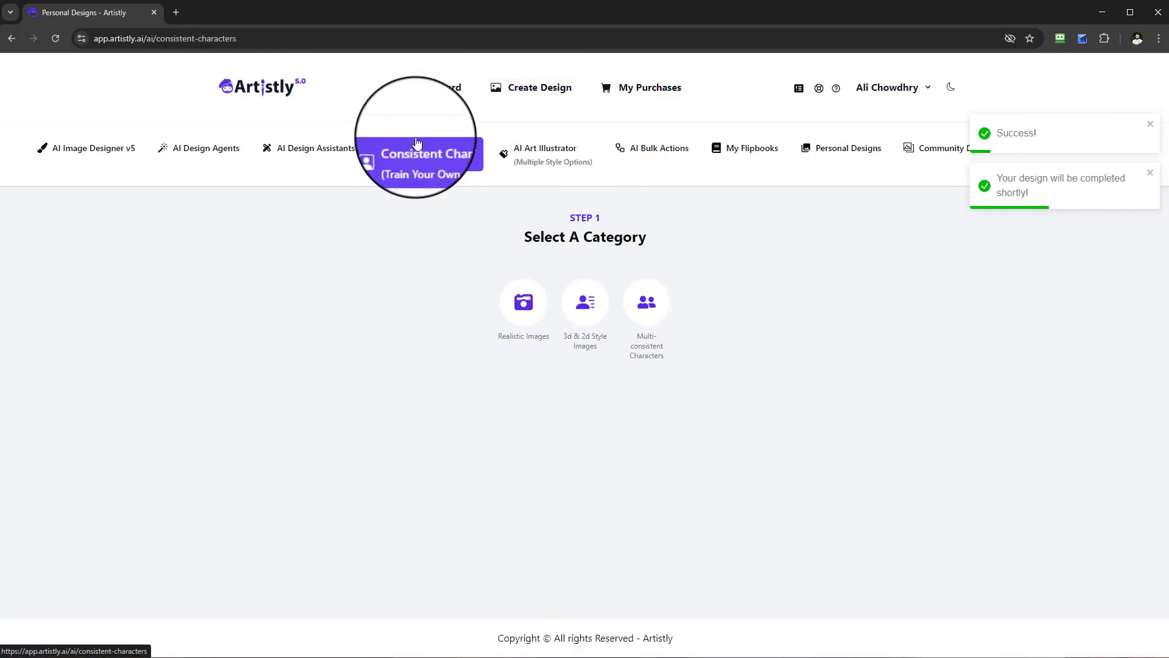
click(659, 315)
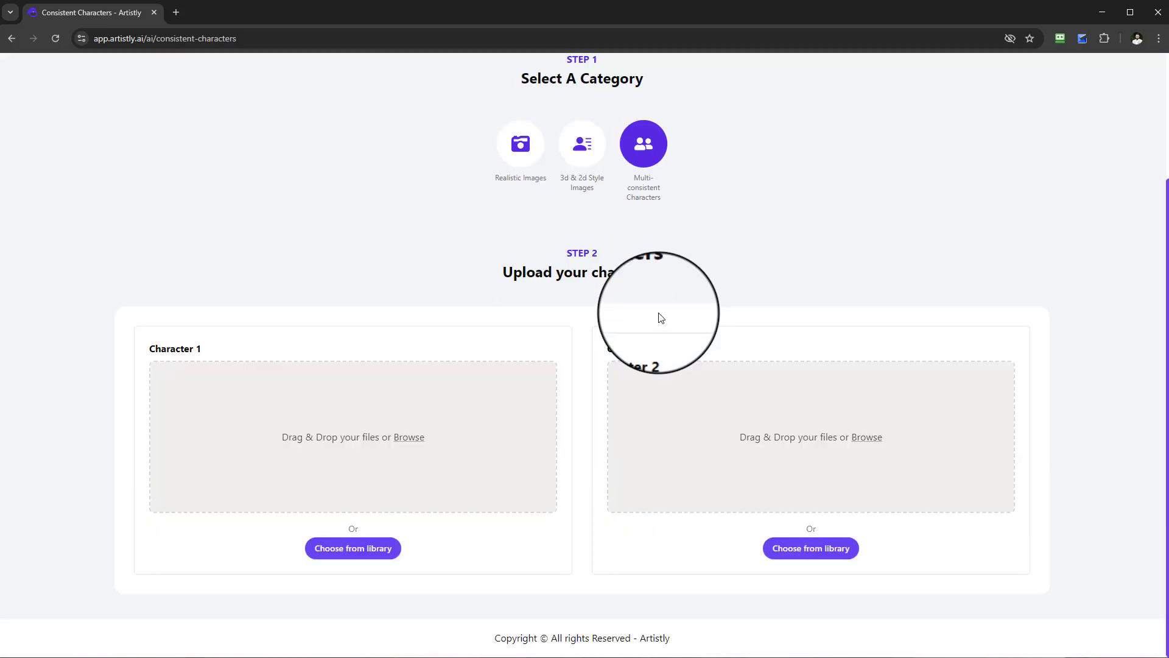
Choose the white-haired elderly man in glasses and a brown jacket from the media library as Character 1, loading more designs to find him.
click(359, 548)
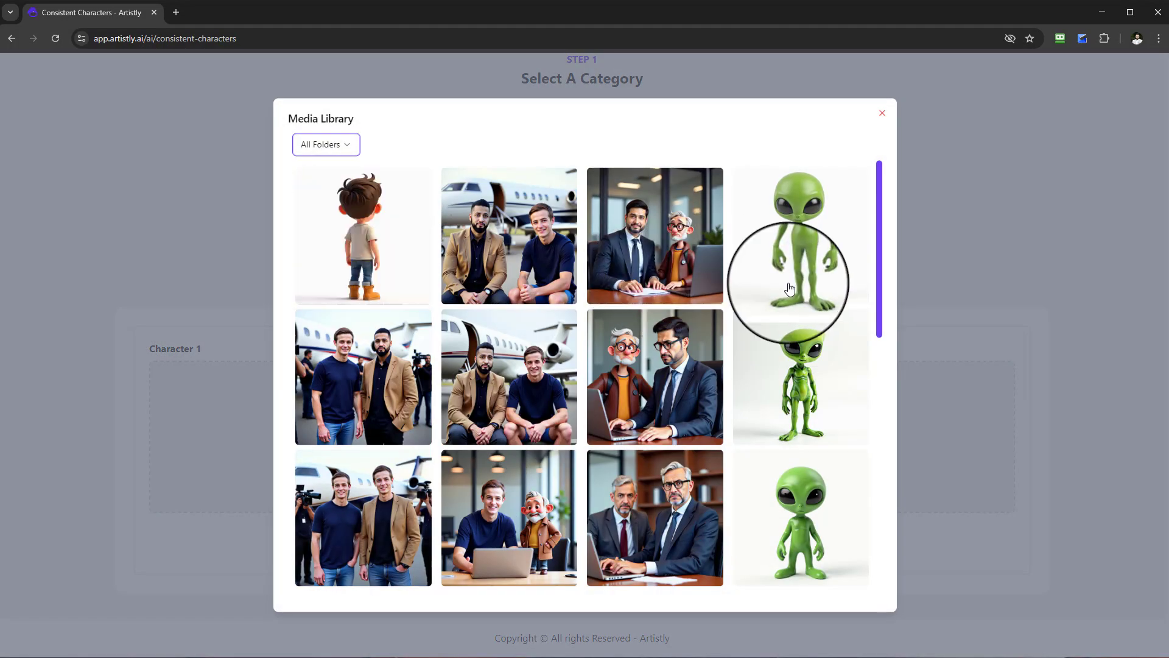
scroll(779, 305, down, 3)
scroll(754, 308, up, 3)
scroll(767, 312, down, 5)
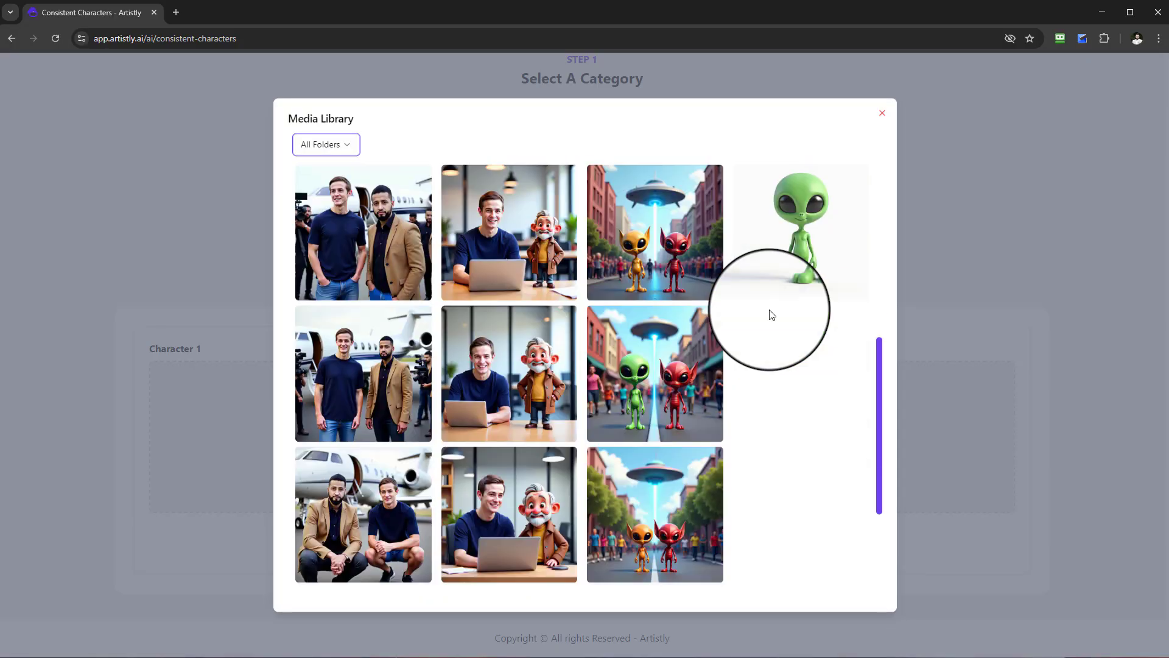
scroll(770, 315, down, 3)
click(579, 568)
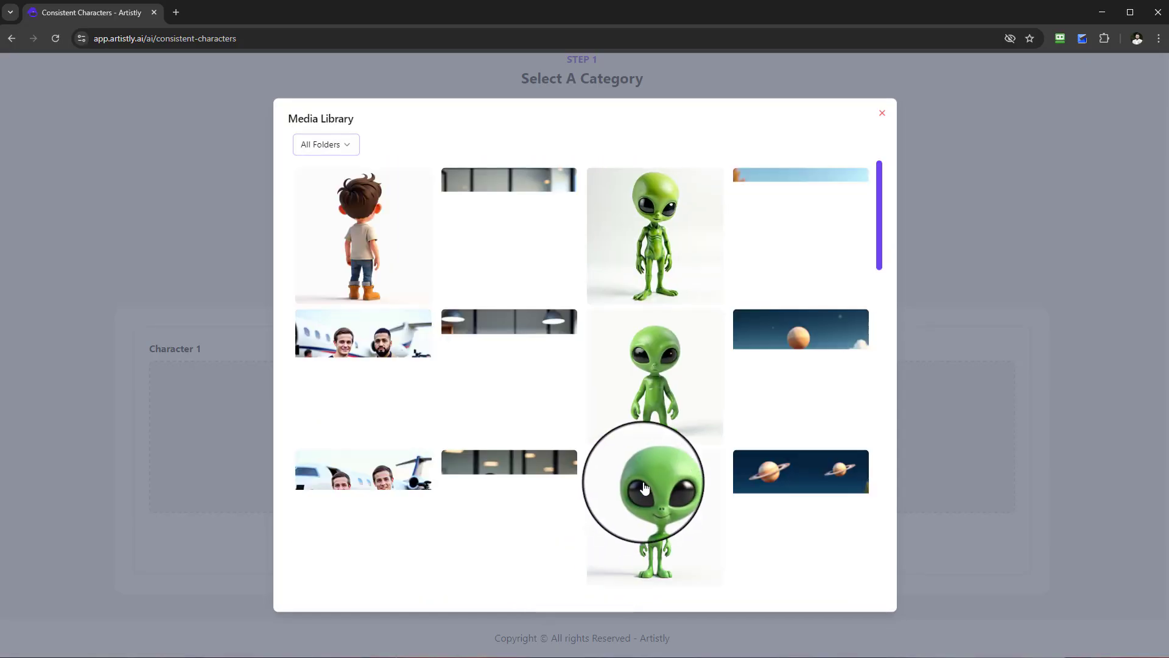
scroll(641, 405, down, 6)
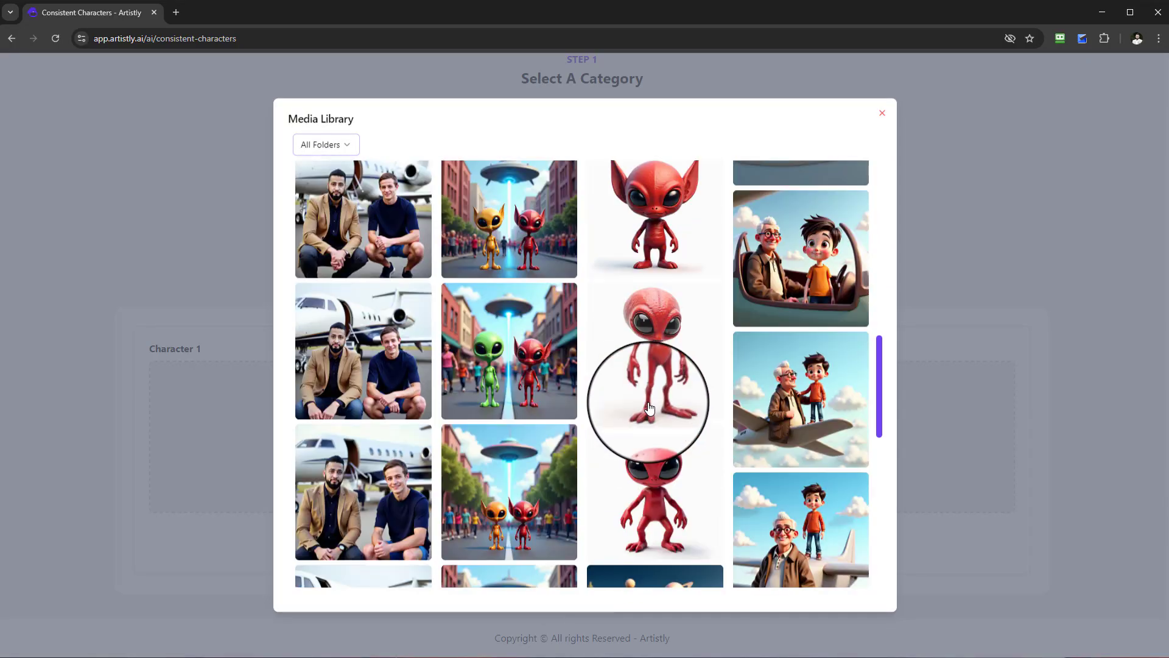
scroll(649, 408, down, 10)
click(585, 573)
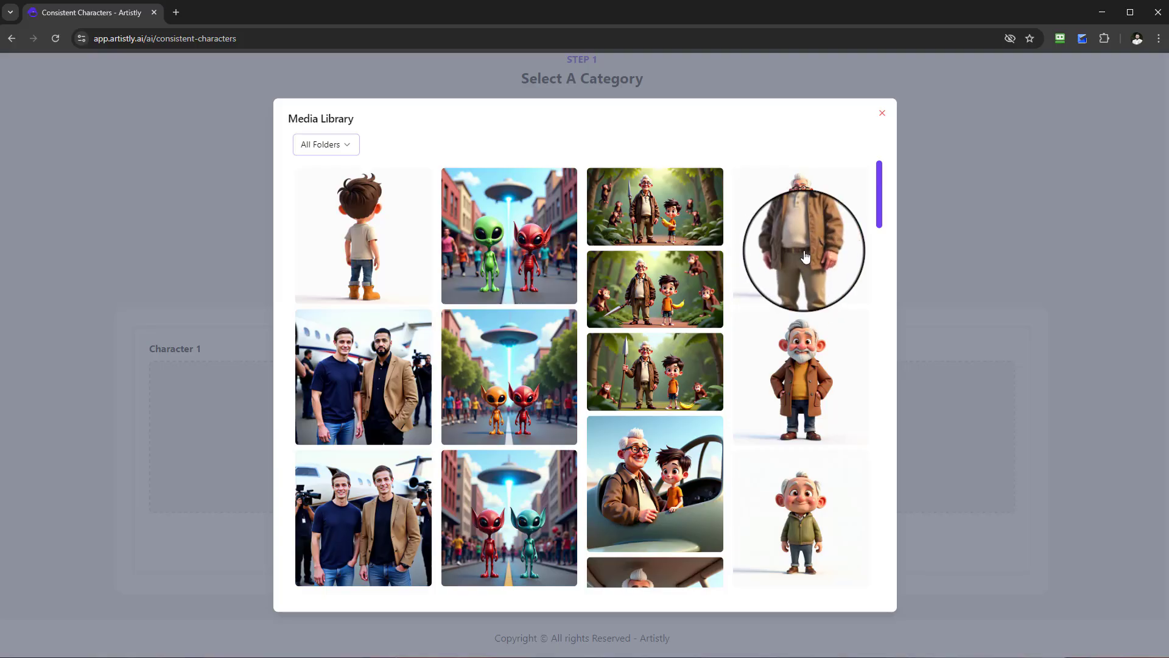
click(788, 268)
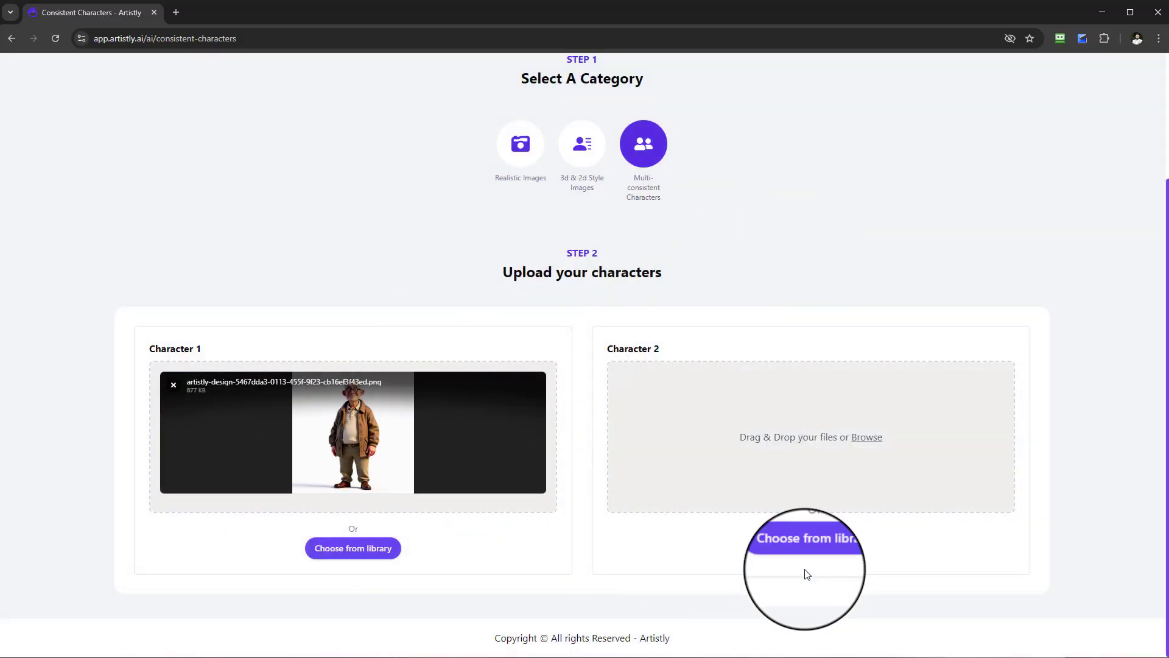
Choose the front-facing boy in an orange T-shirt and long jeans from the media library as Character 2.
click(803, 550)
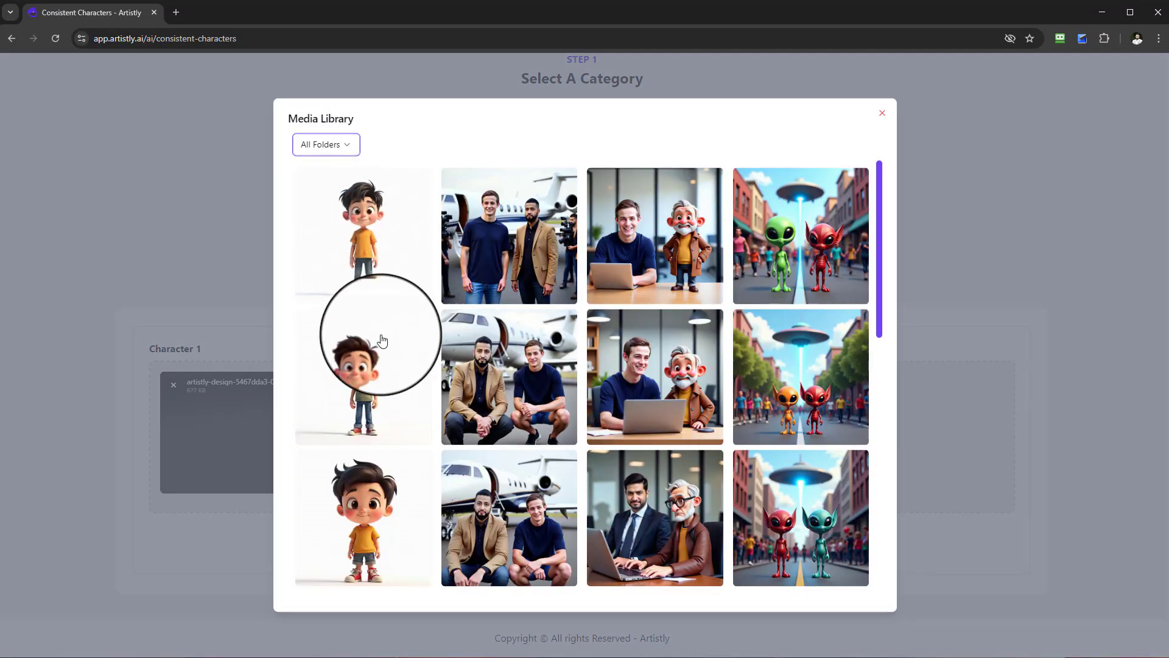
scroll(366, 391, down, 2)
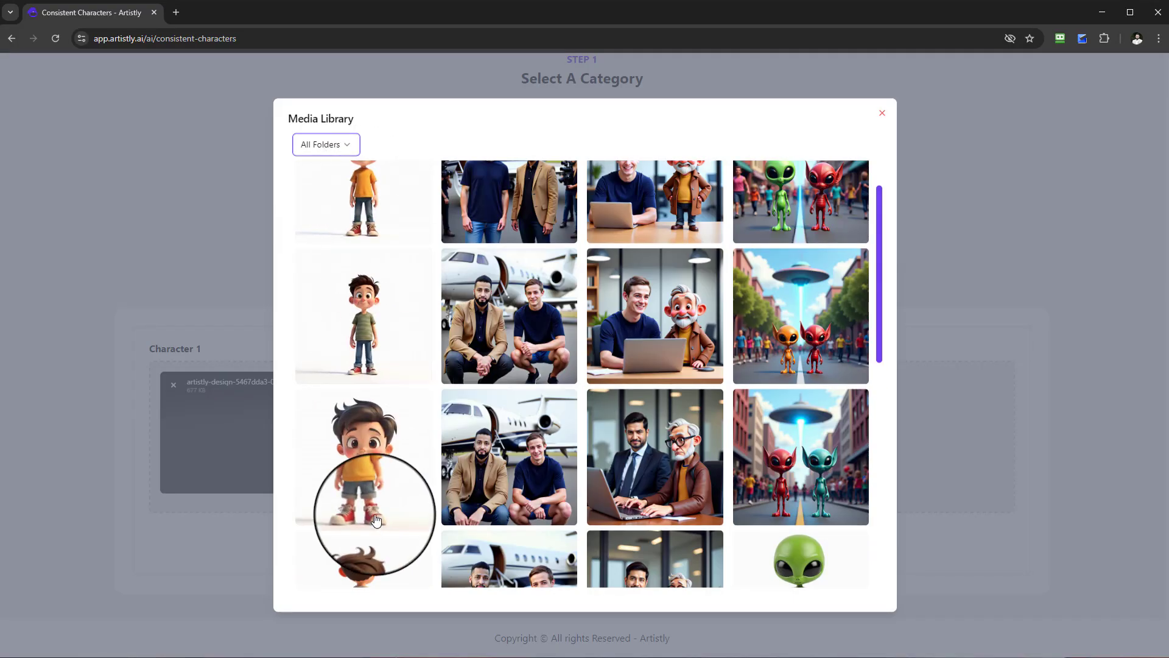
scroll(374, 465, up, 2)
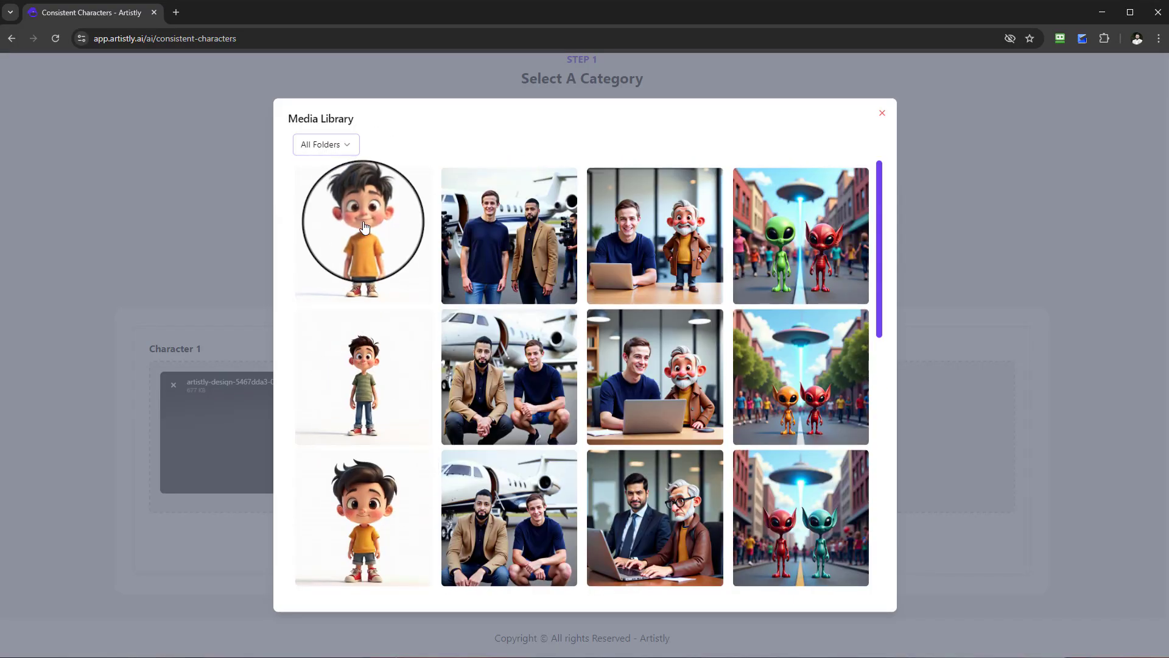
click(364, 232)
Review the available dimensions, keep 1:1 (1024 X 1024) px, and set the quantity to 4.
scroll(785, 256, up, 2)
scroll(668, 474, down, 2)
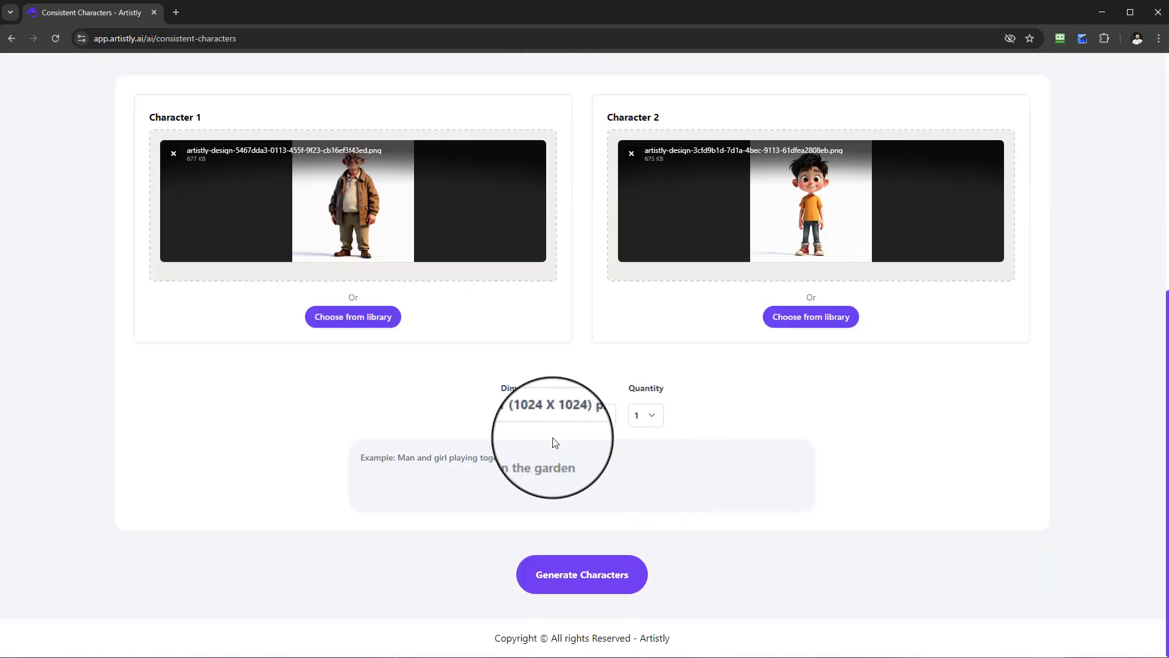
drag(502, 397, 550, 394)
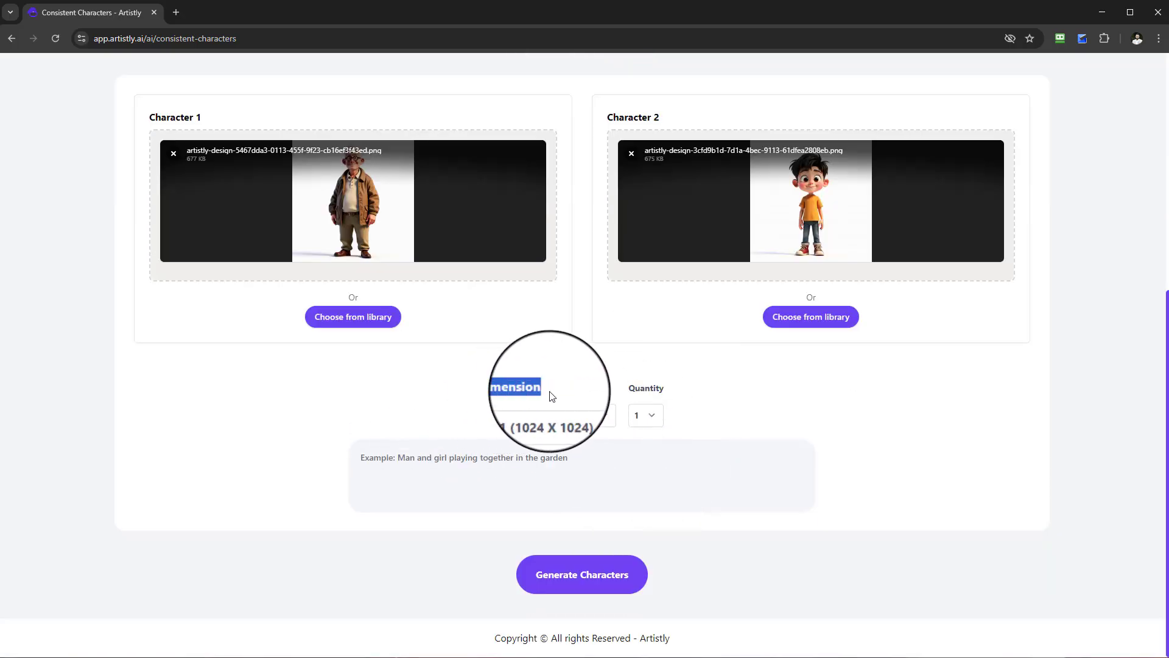
click(556, 420)
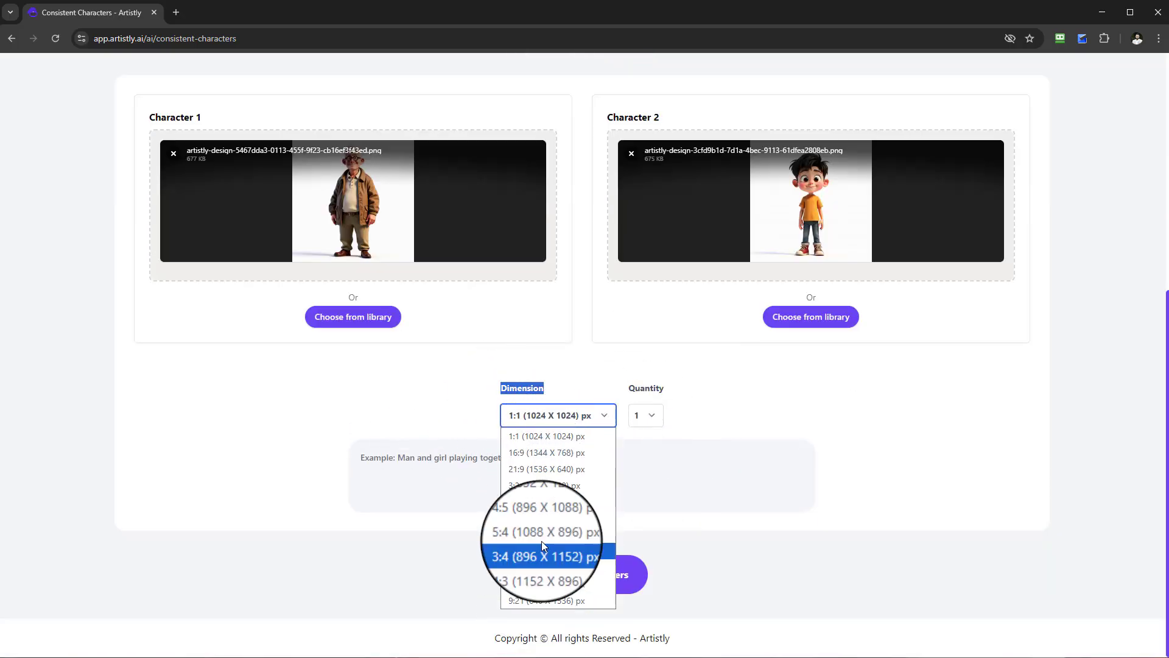
click(572, 393)
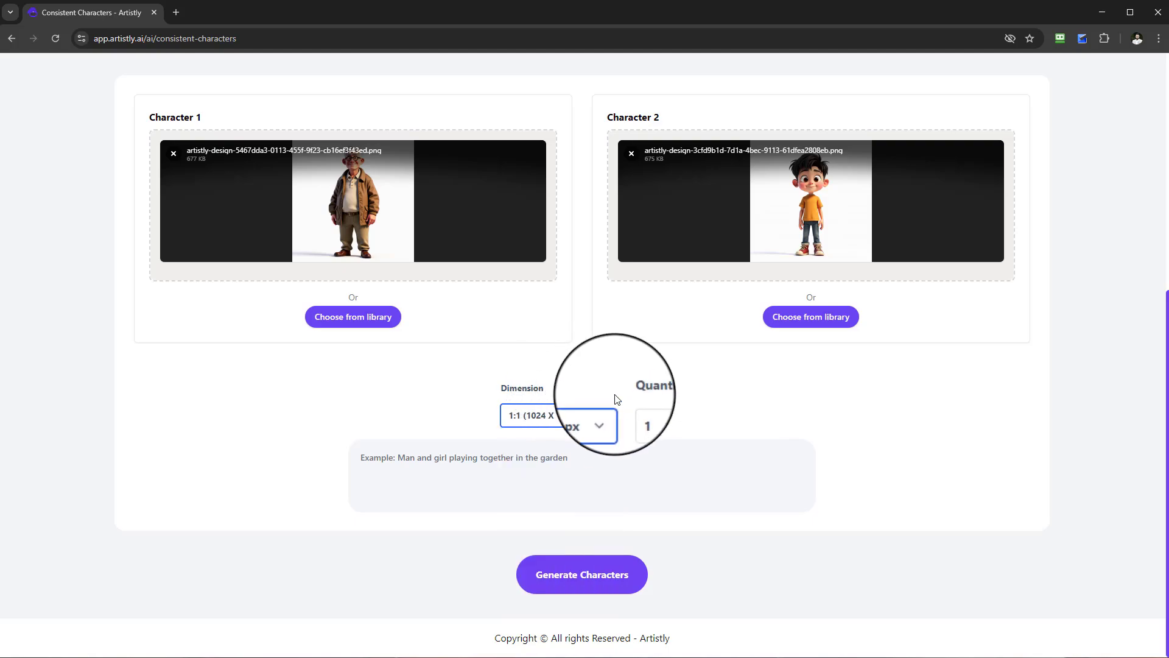
click(651, 414)
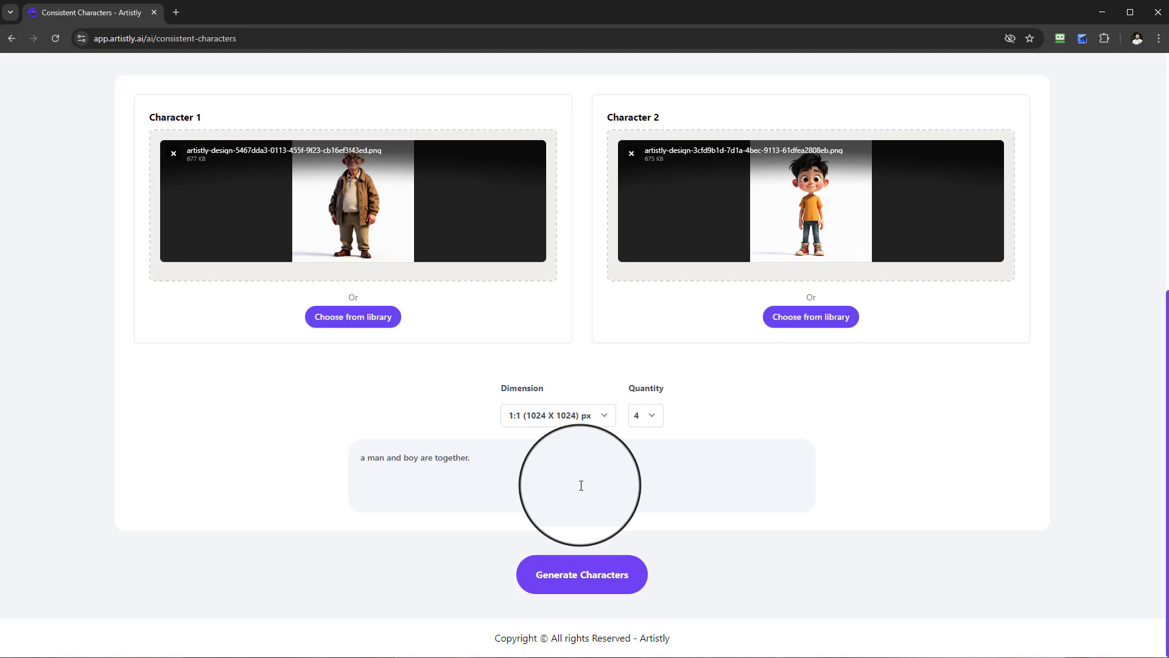
Enter the prompt "a man and boy are together. The man is flying a kite and the boy sitting down eating food in the park.".
key(Caps_Lock)
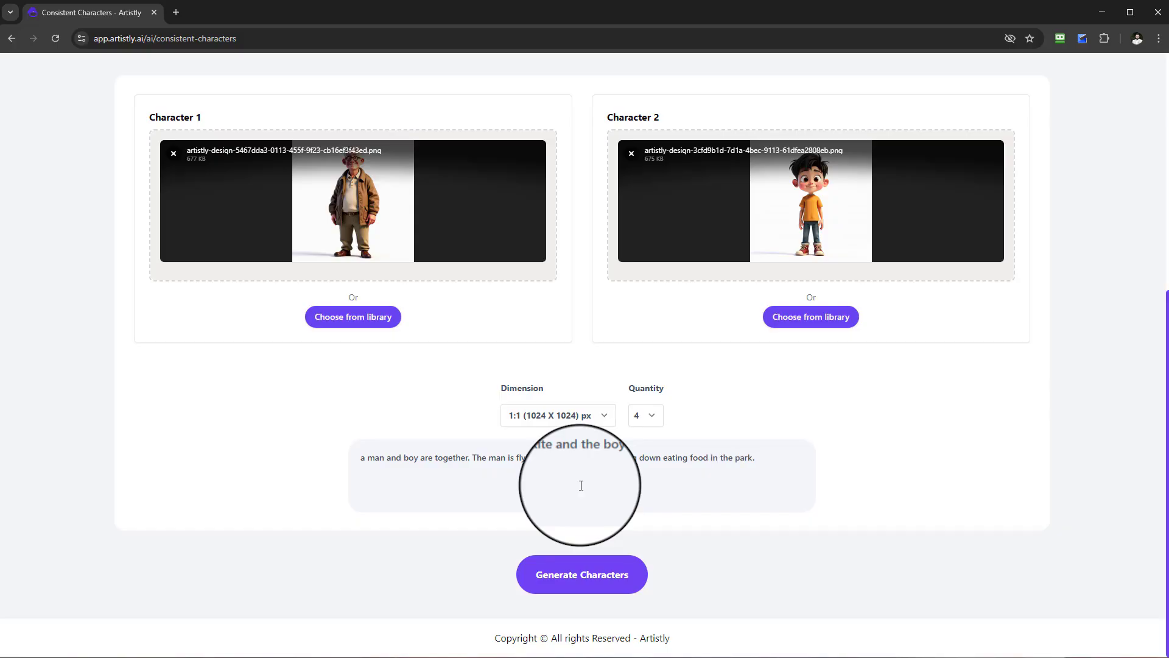
scroll(420, 384, up, 1)
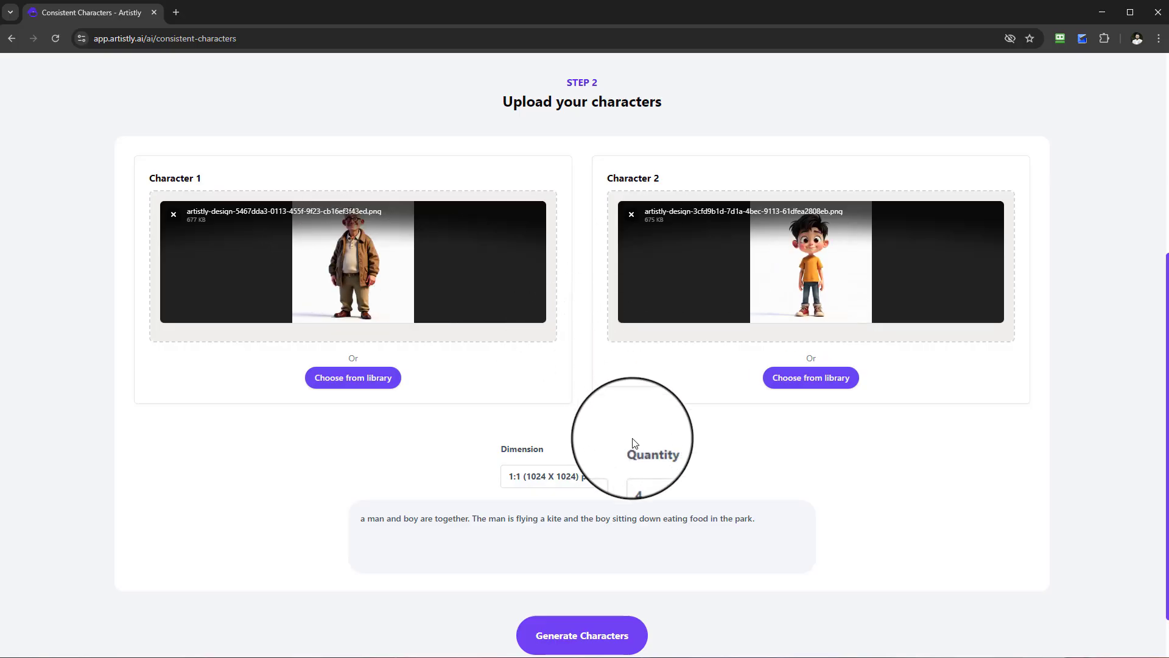
scroll(634, 443, down, 1)
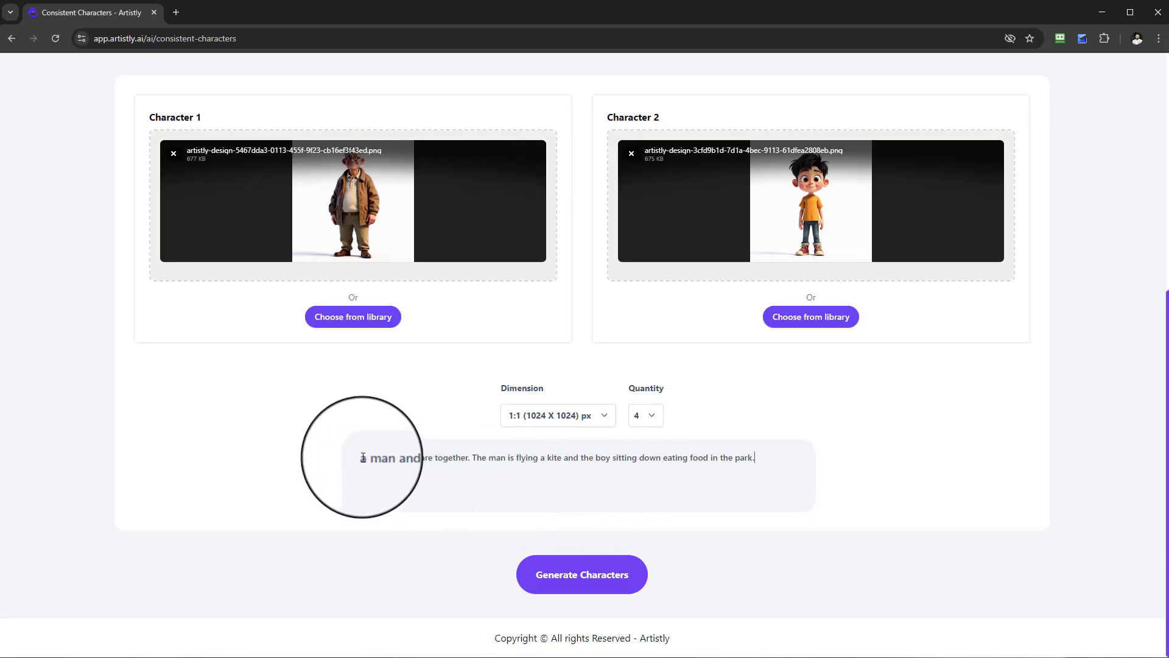
drag(361, 458, 778, 445)
click(833, 466)
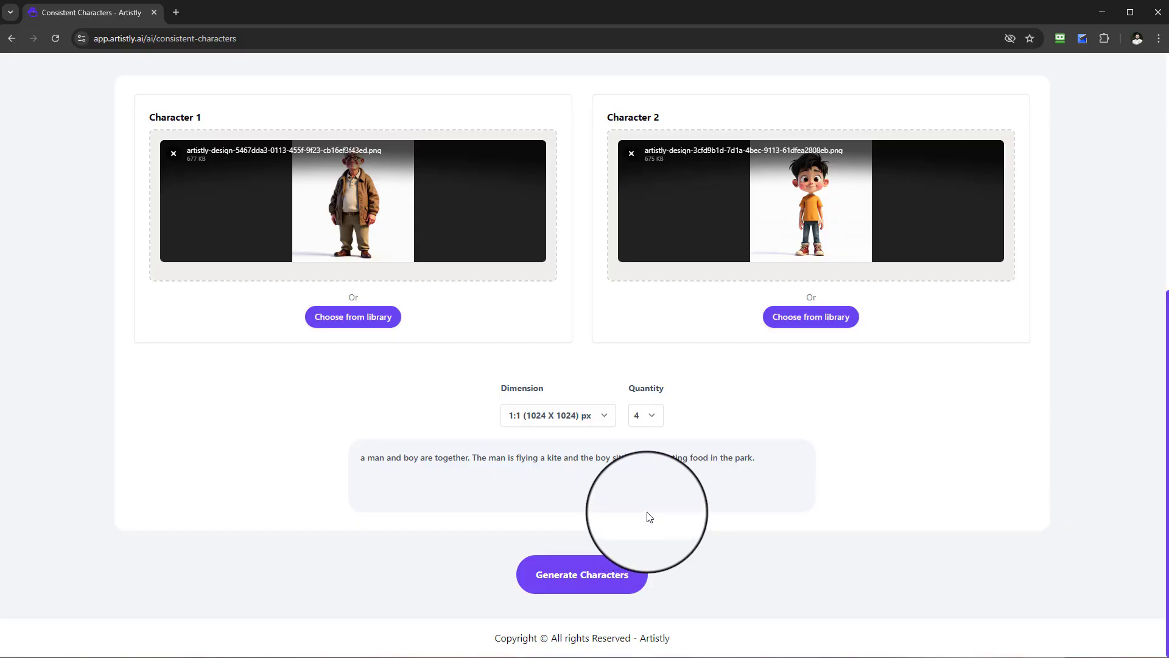
Generate the images combining the elderly man and the boy in the park scene.
scroll(651, 511, up, 1)
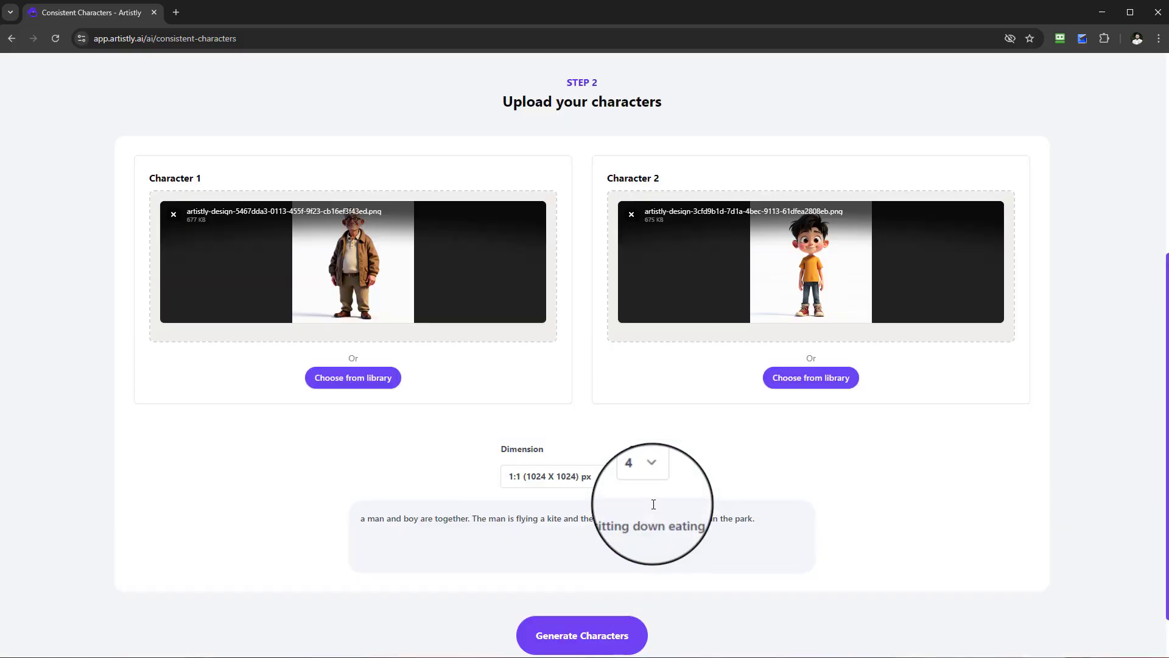
scroll(660, 502, down, 1)
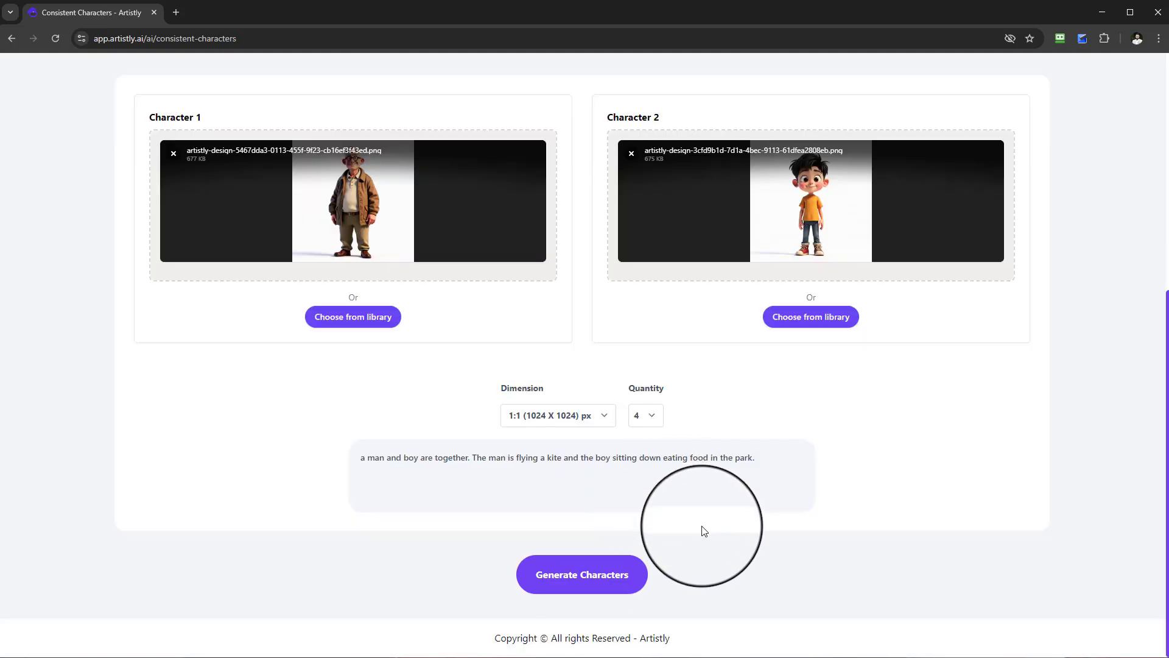
click(621, 586)
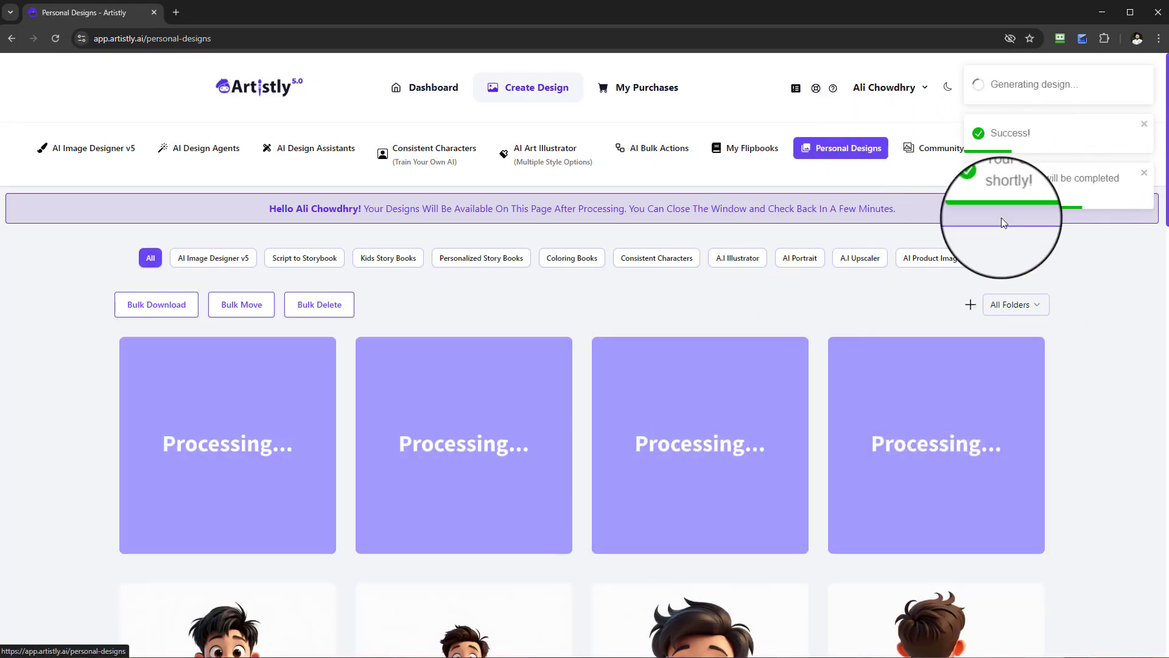
Browse the earlier personal designs, loading more of them, and examine the scenes that combine the elderly man and the boy.
mouse_move(1029, 406)
scroll(1079, 415, down, 8)
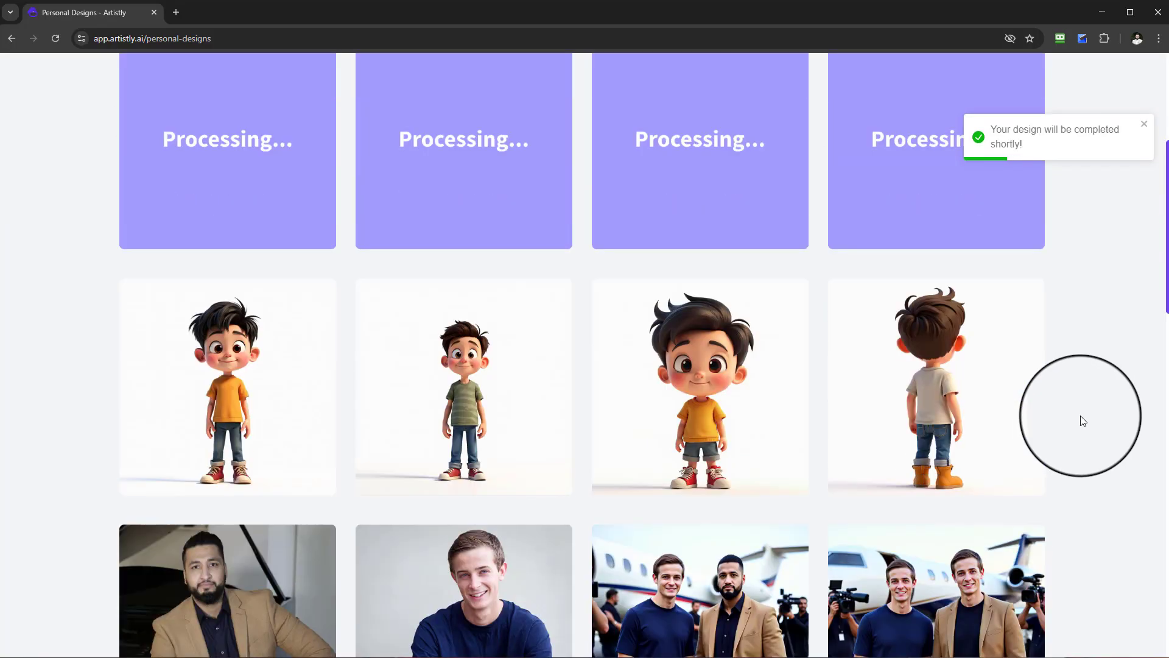
scroll(1081, 416, down, 16)
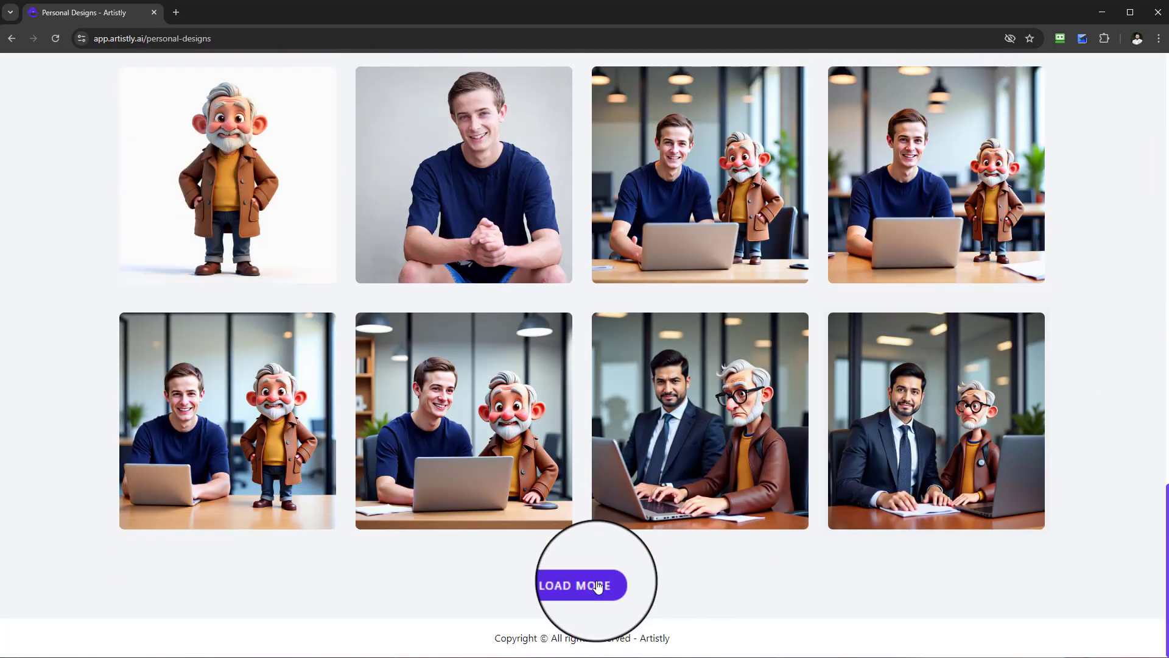
click(598, 585)
scroll(794, 500, down, 10)
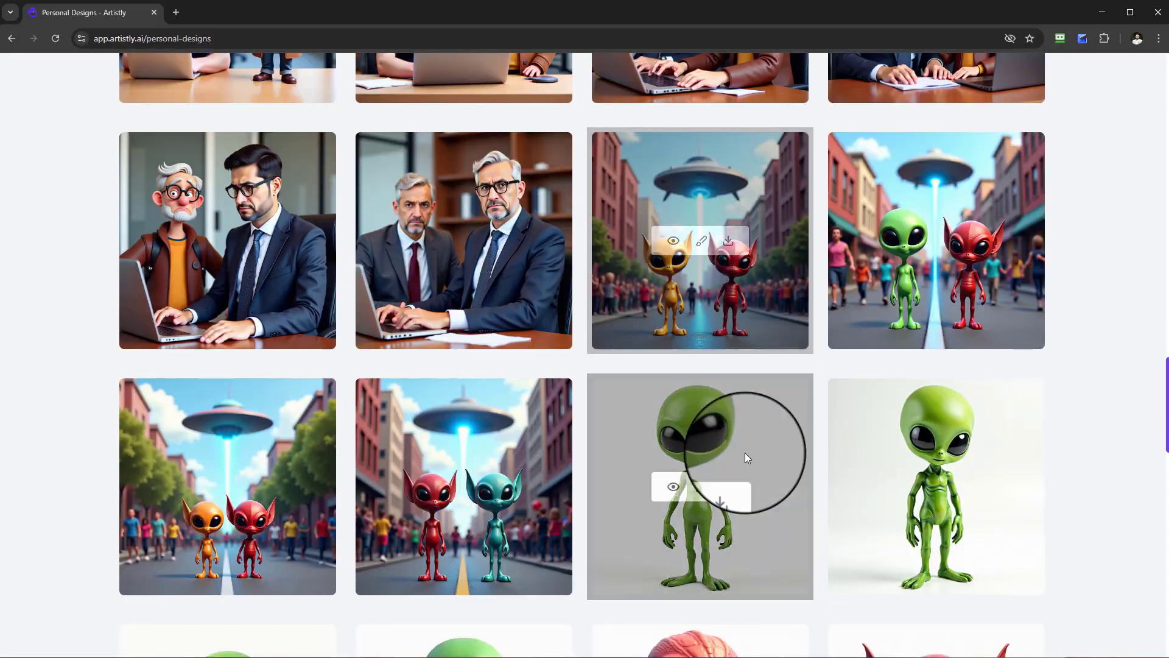
scroll(737, 456, down, 14)
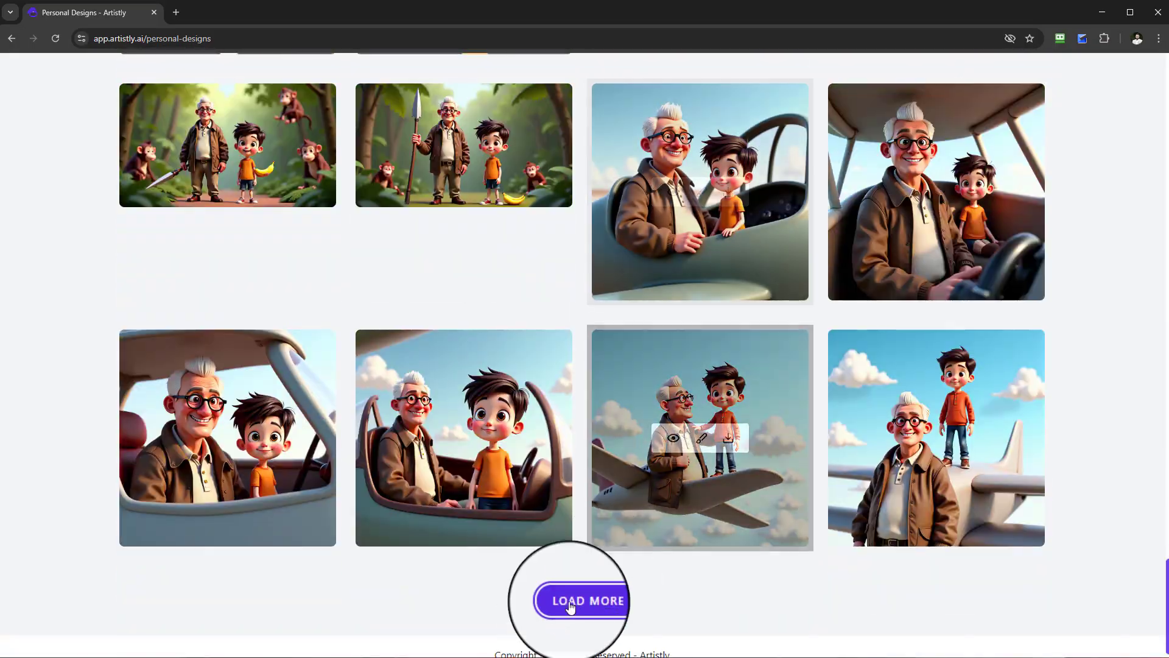
click(581, 603)
scroll(666, 503, down, 13)
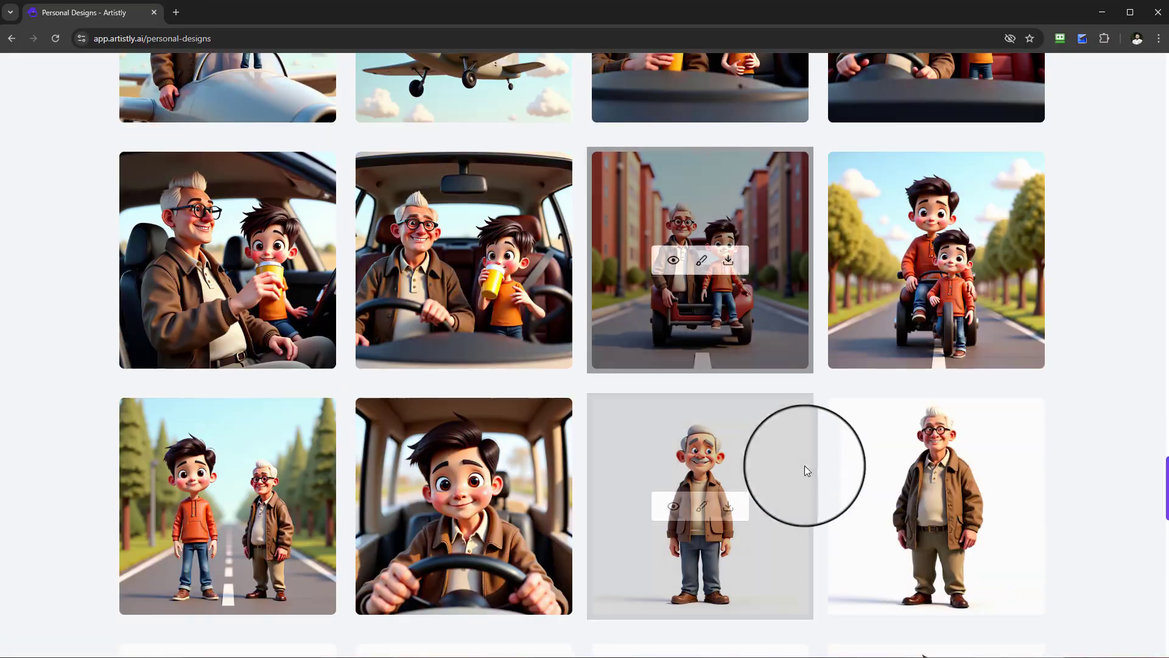
scroll(475, 375, down, 1)
scroll(959, 421, up, 4)
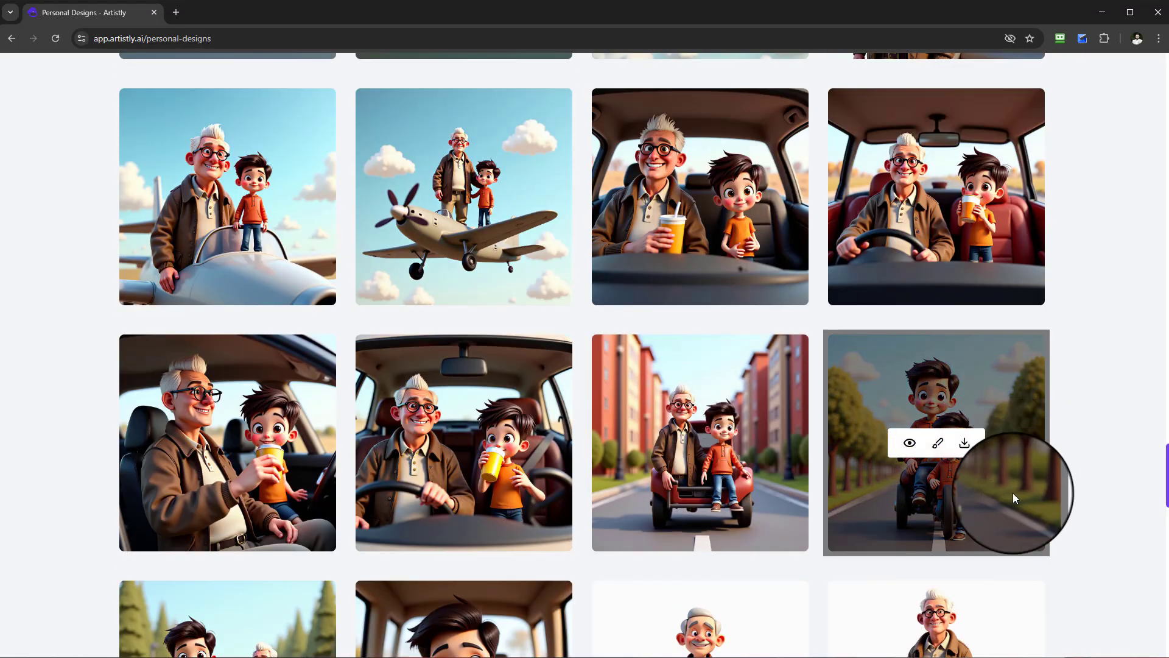
Examine the two designs of the characters riding vehicles down a road and read the design prompt behind them.
scroll(494, 576, down, 2)
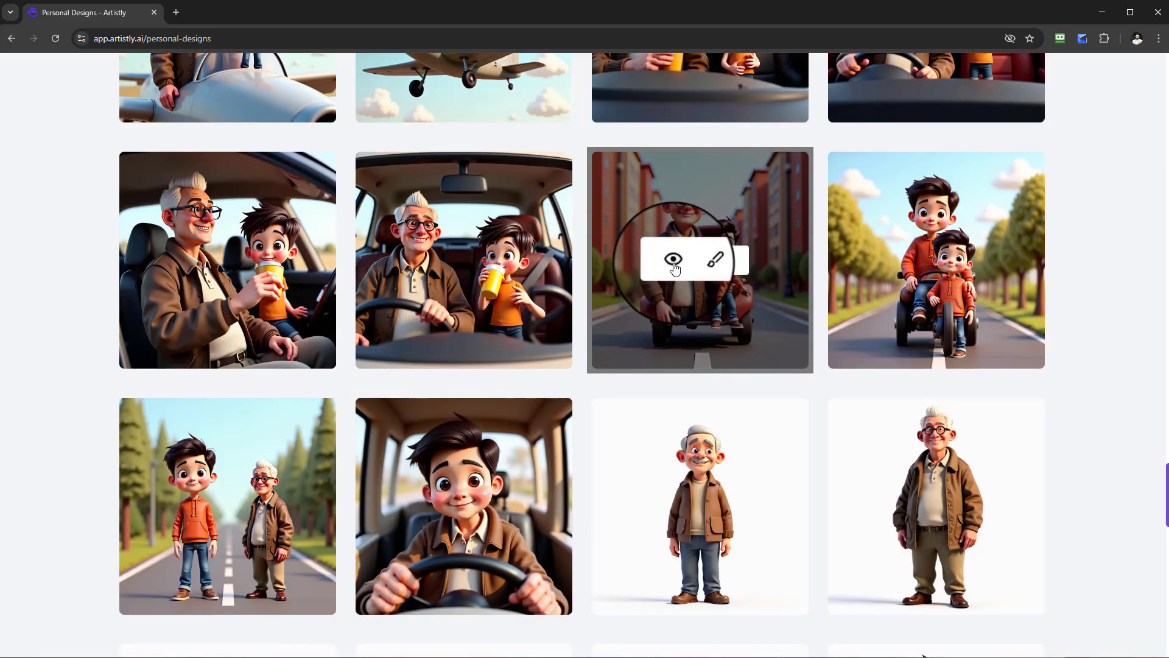
click(673, 261)
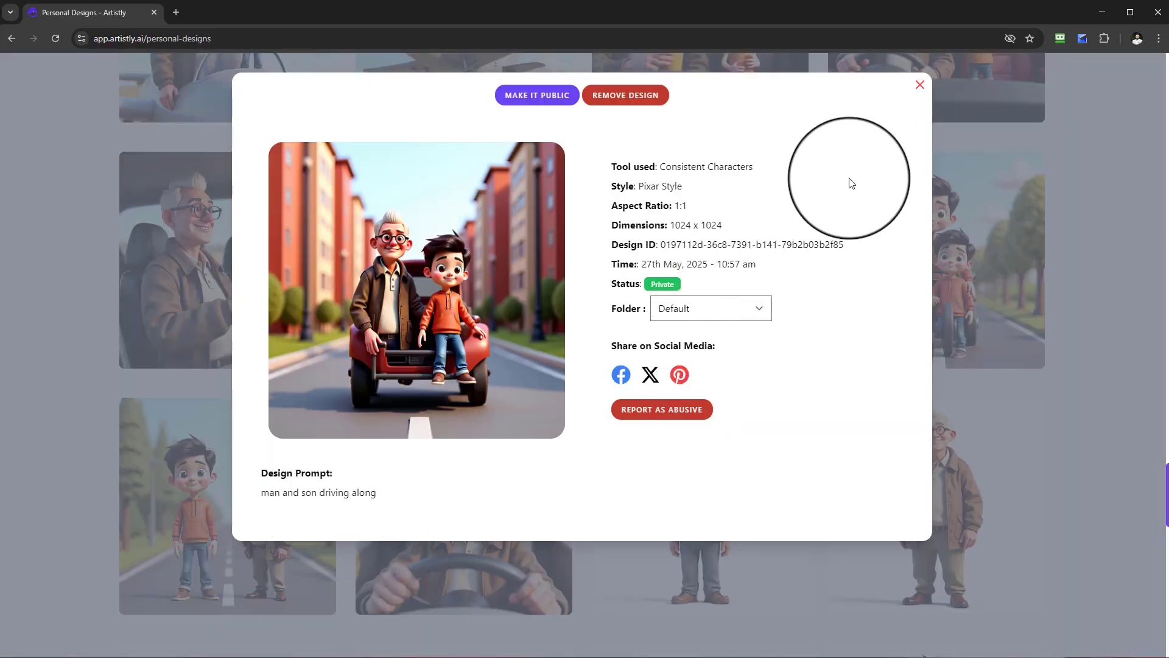
click(920, 84)
mouse_move(889, 237)
click(901, 261)
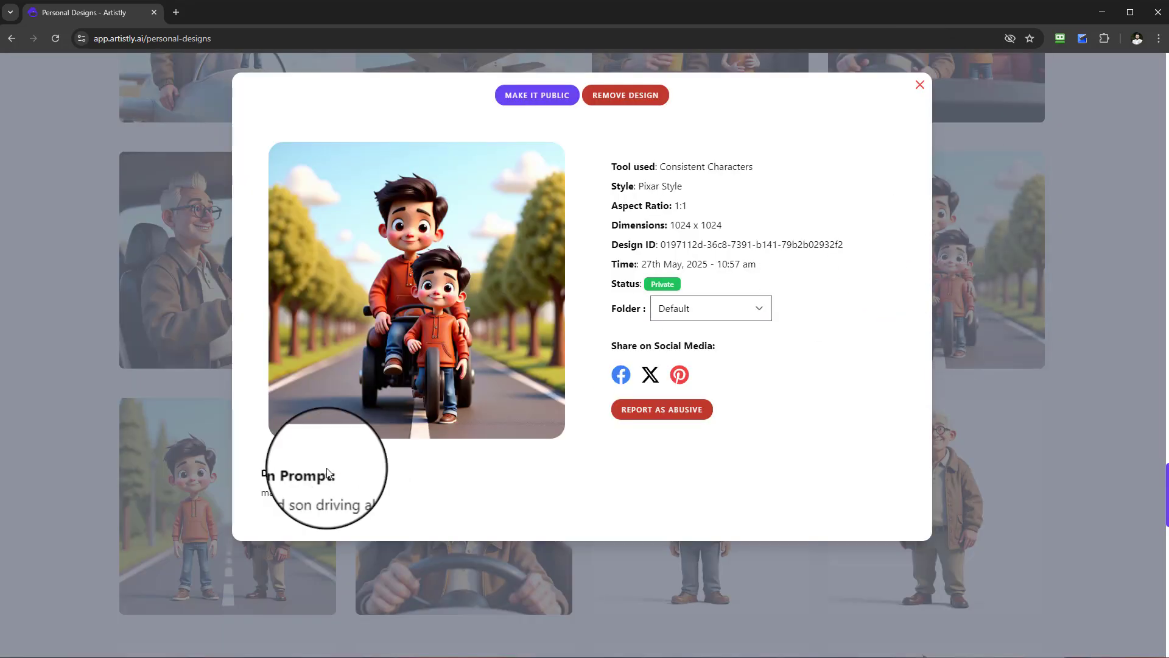
drag(262, 494, 383, 499)
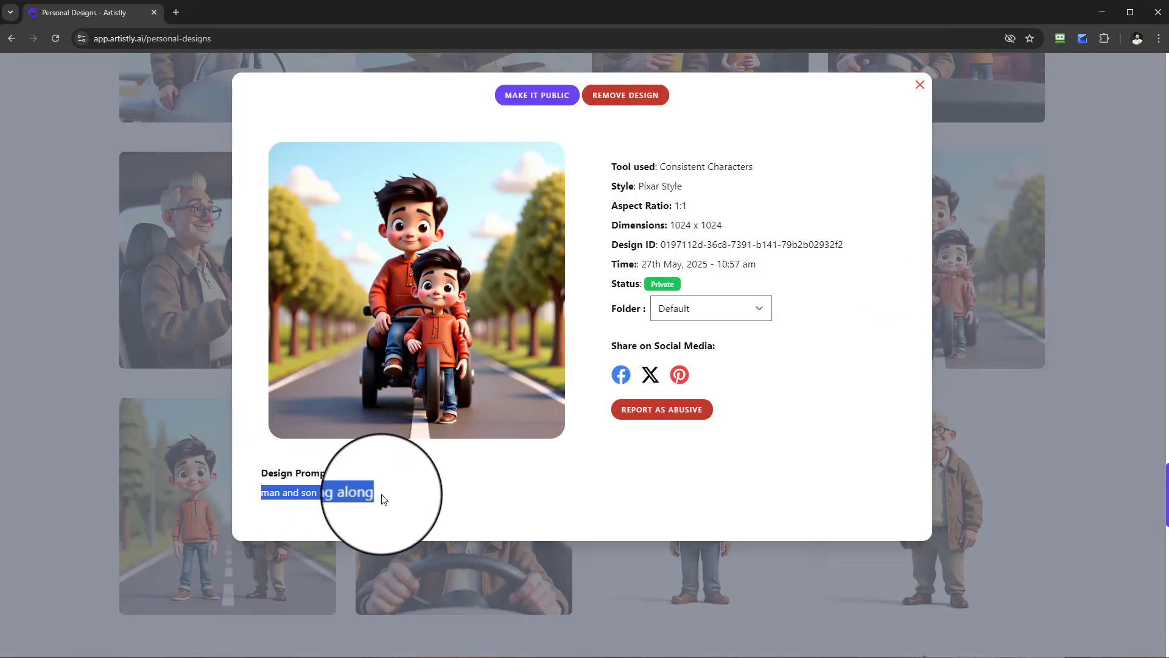
click(920, 85)
Review three car interior scenes of the man and boy with a drink, comparing each image with its design prompt.
scroll(609, 305, up, 2)
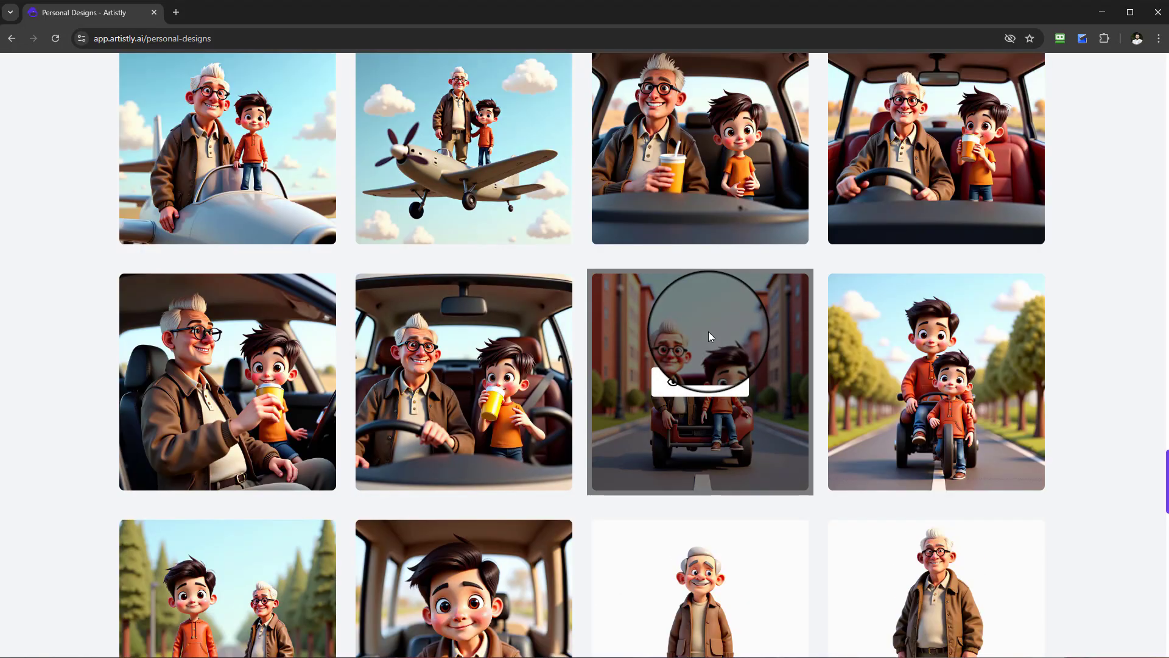
mouse_move(541, 349)
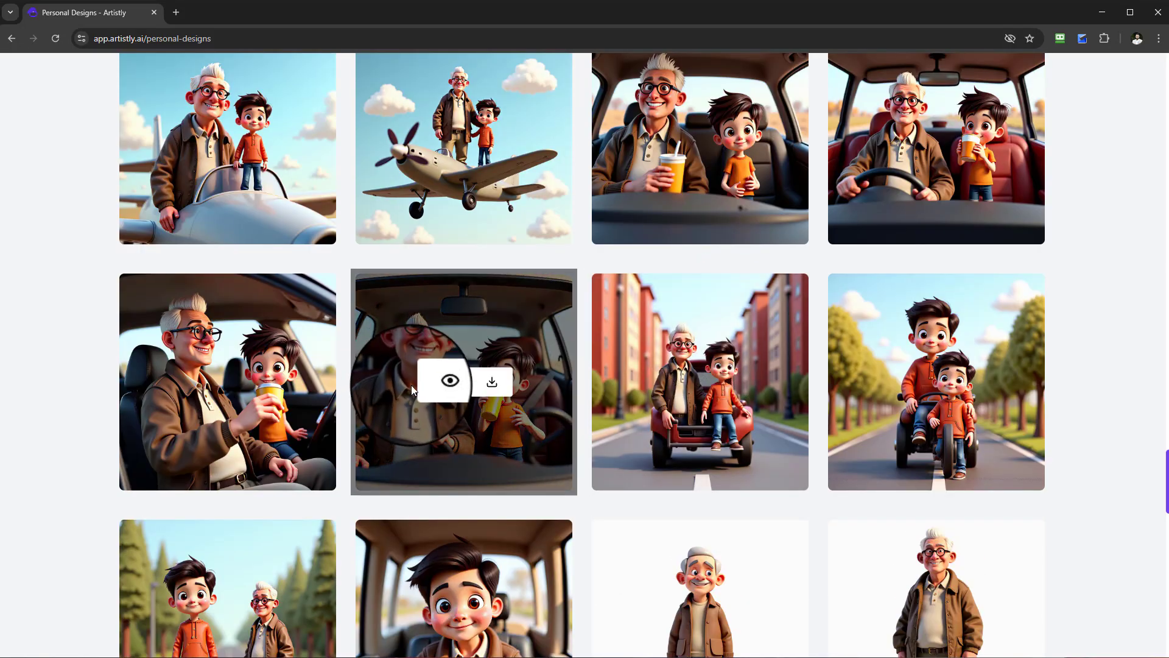
click(437, 384)
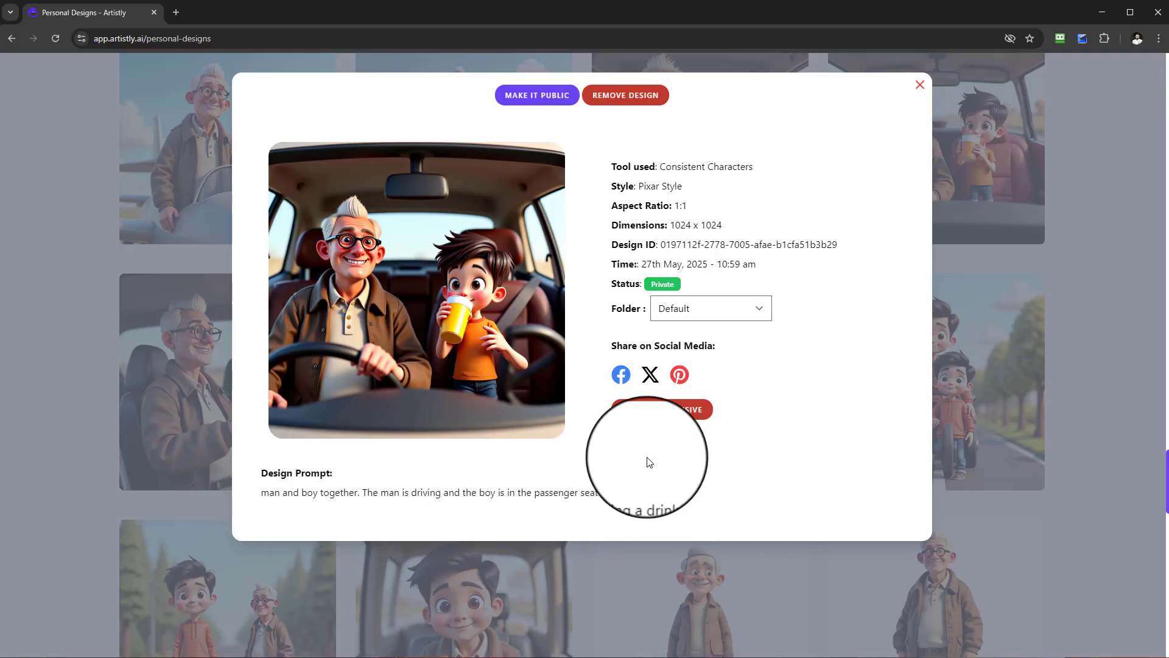
click(920, 86)
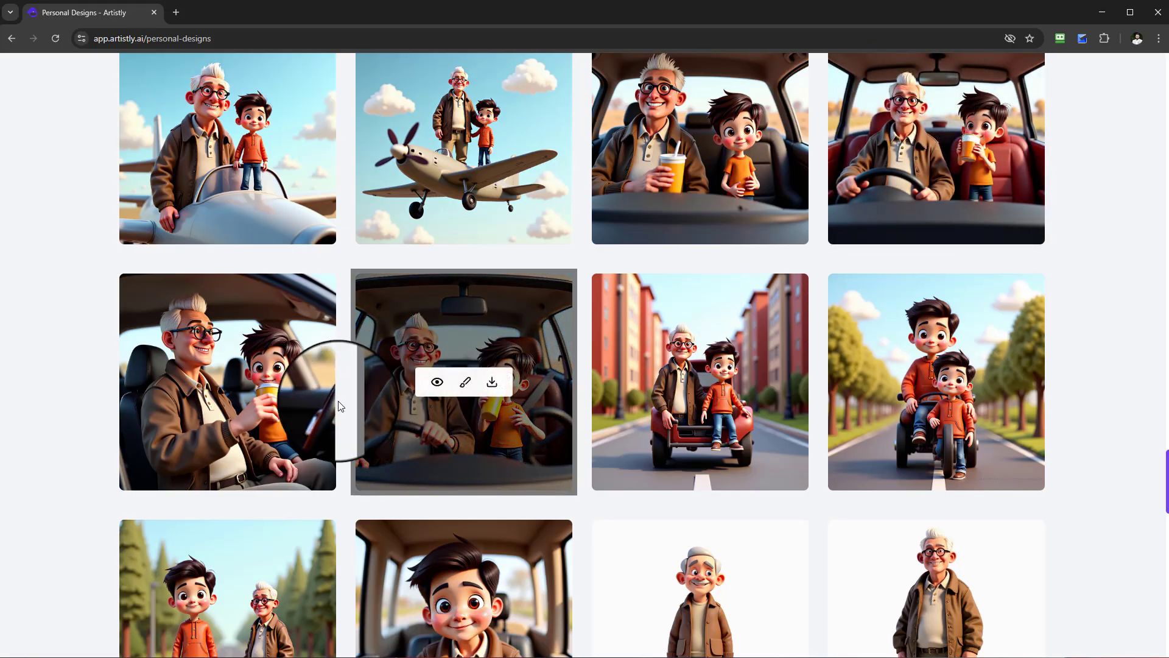
click(199, 383)
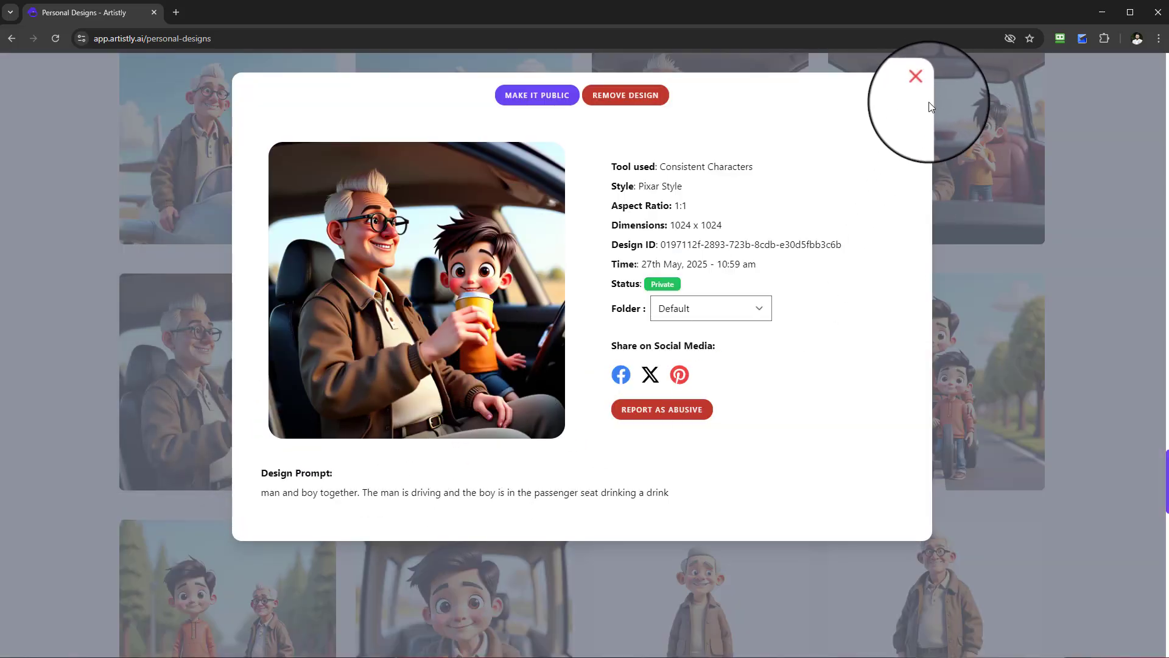
click(920, 85)
scroll(901, 276, up, 2)
click(907, 256)
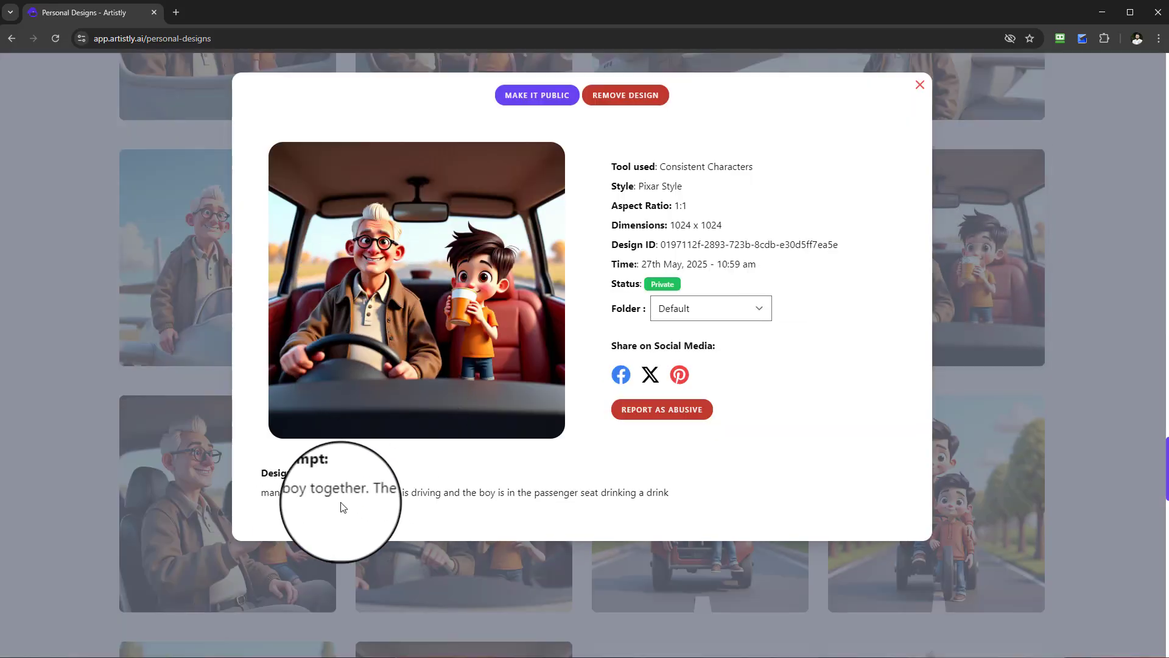
click(920, 85)
Inspect the propeller plane scene and the one with the boy standing on the wing, checking both design prompts.
scroll(536, 304, up, 3)
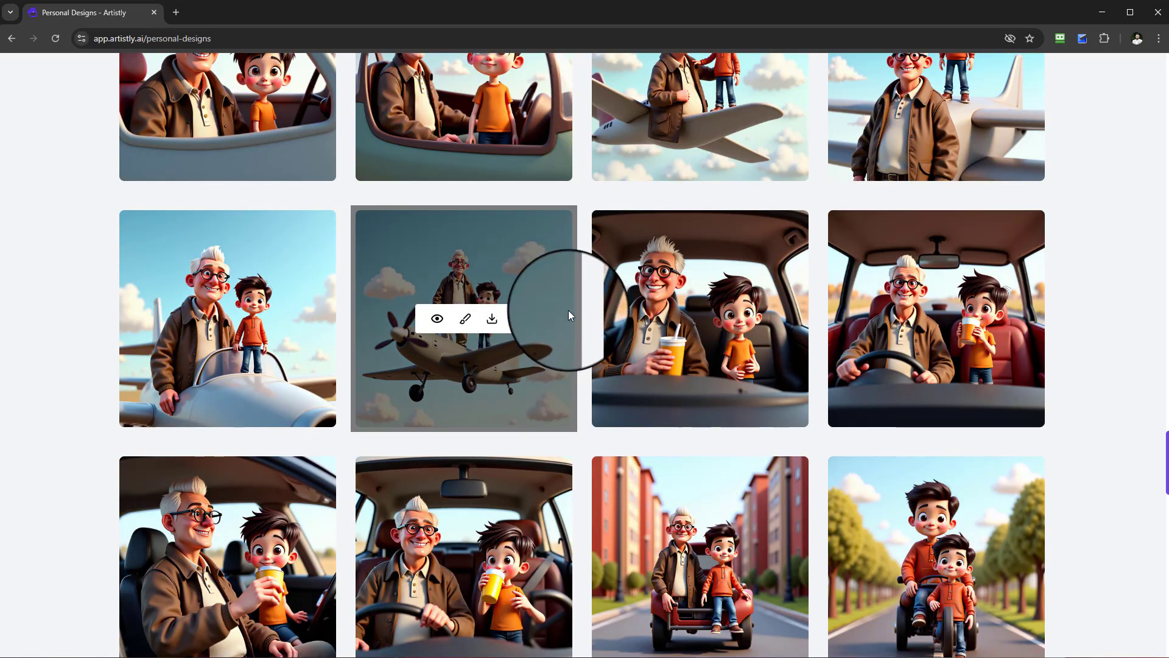
scroll(493, 393, down, 1)
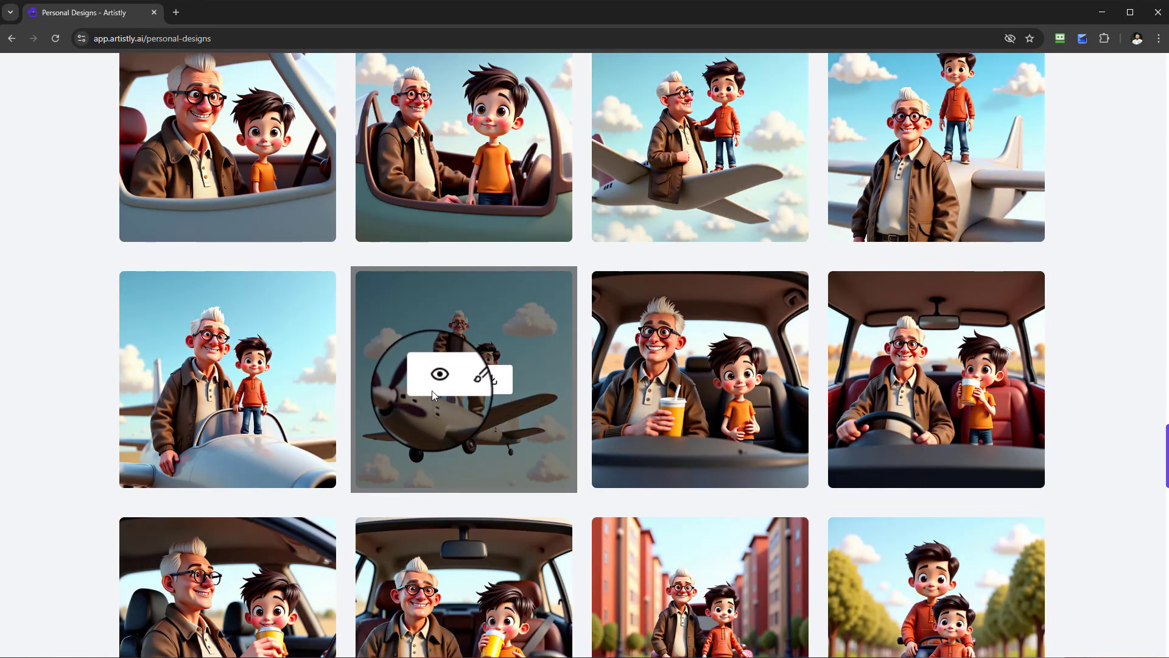
click(438, 379)
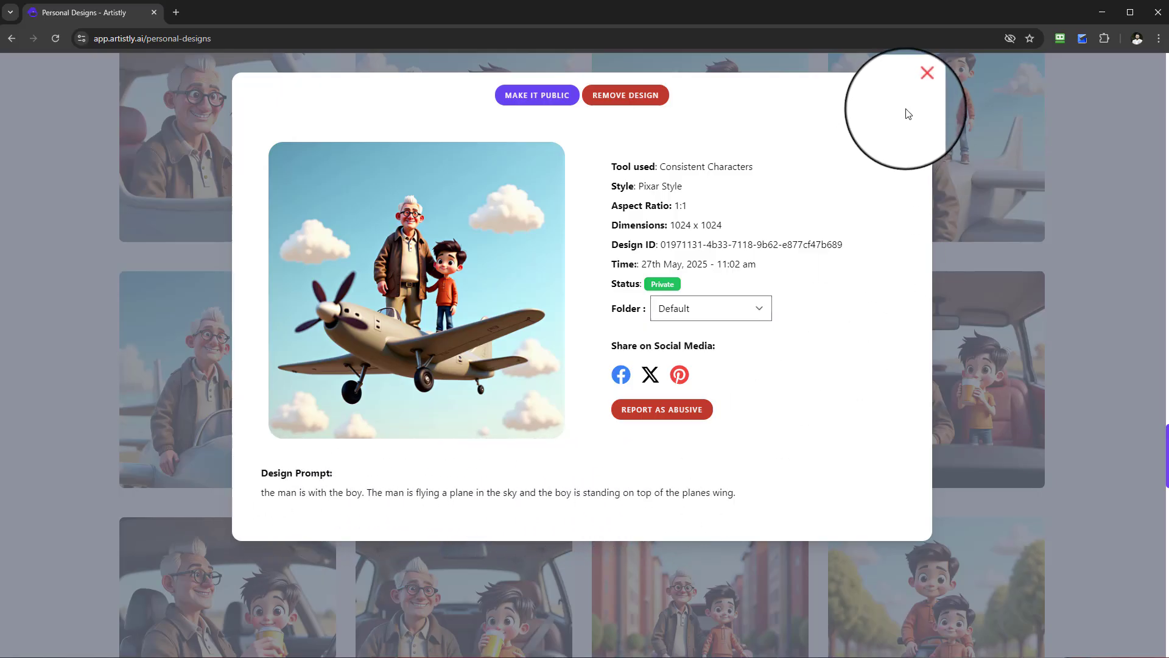
click(921, 89)
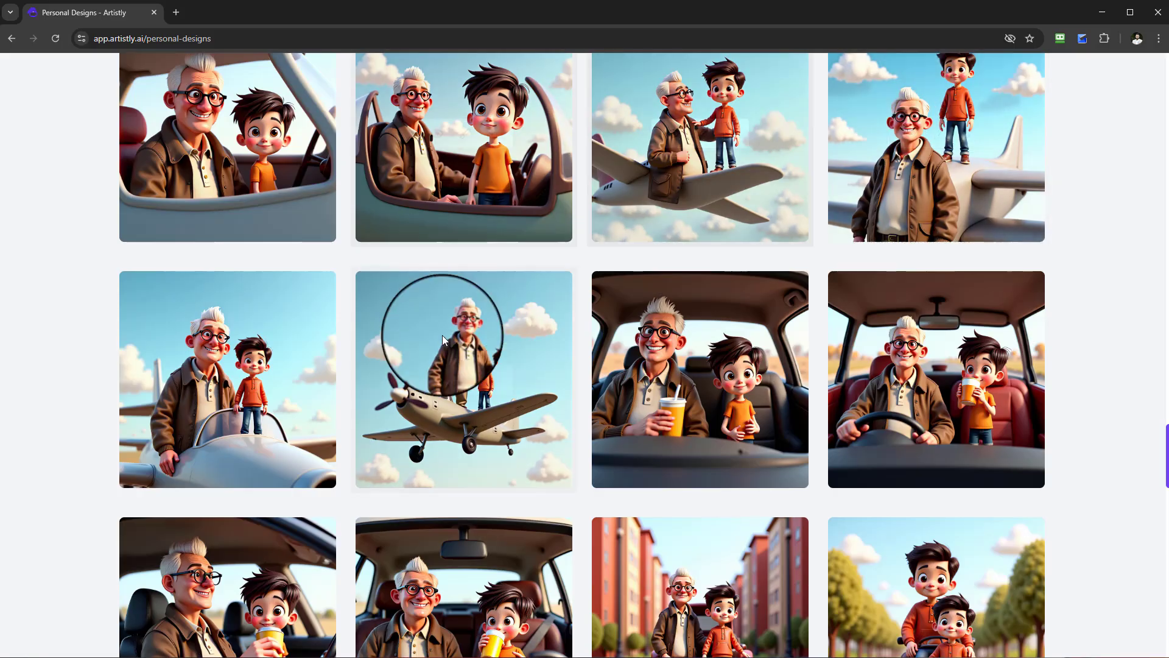
scroll(564, 434, up, 1)
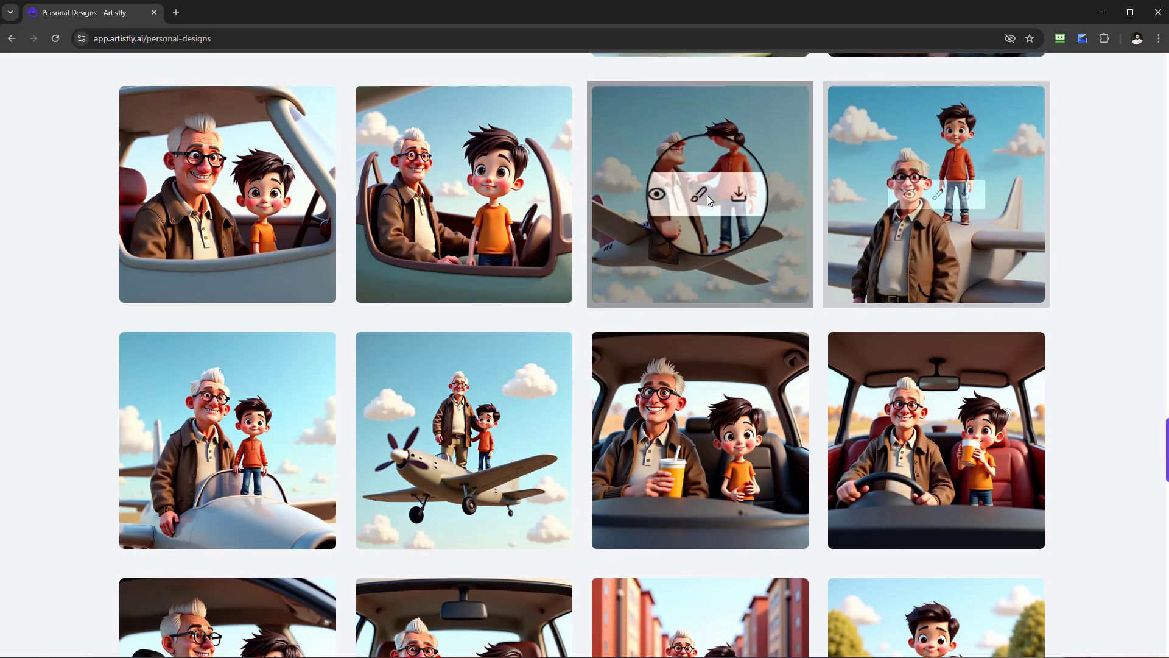
click(673, 194)
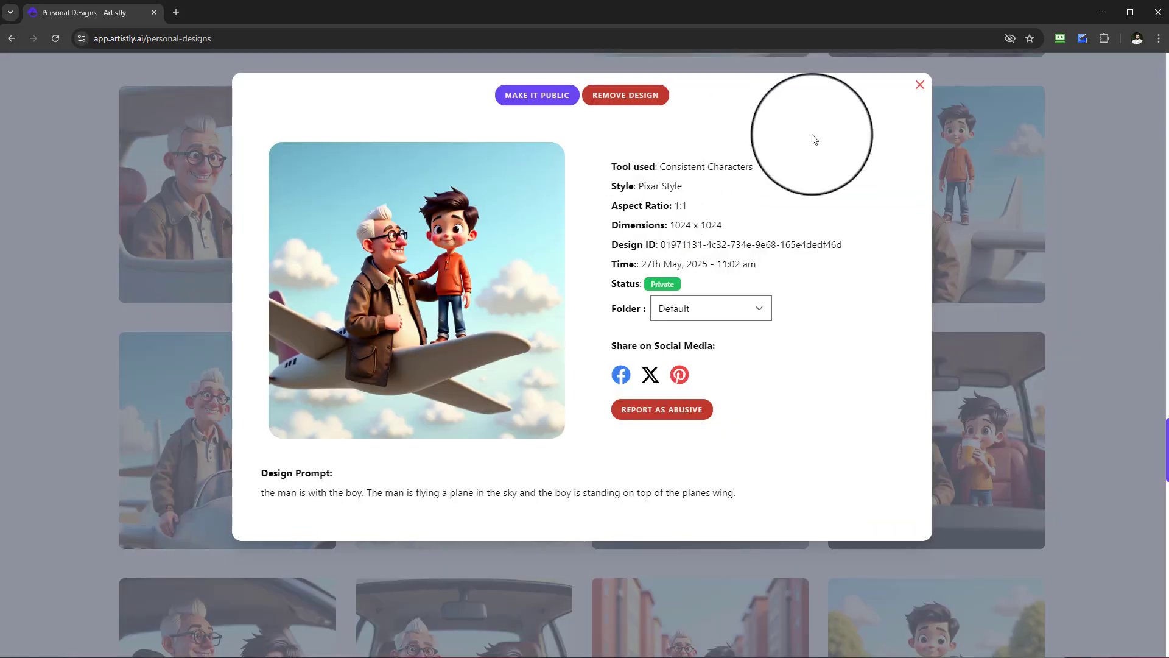
click(921, 85)
Examine two scenes of the man and boy inside a plane cockpit and read their design prompts.
scroll(609, 410, up, 1)
scroll(608, 404, up, 2)
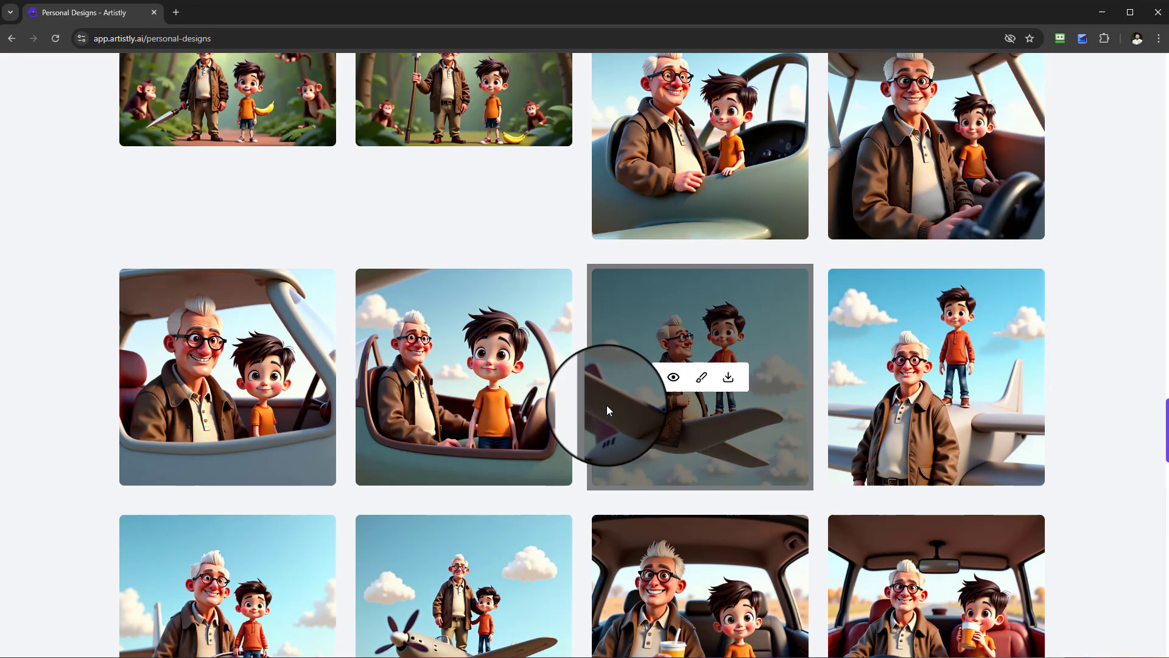
scroll(606, 404, down, 3)
scroll(629, 414, up, 3)
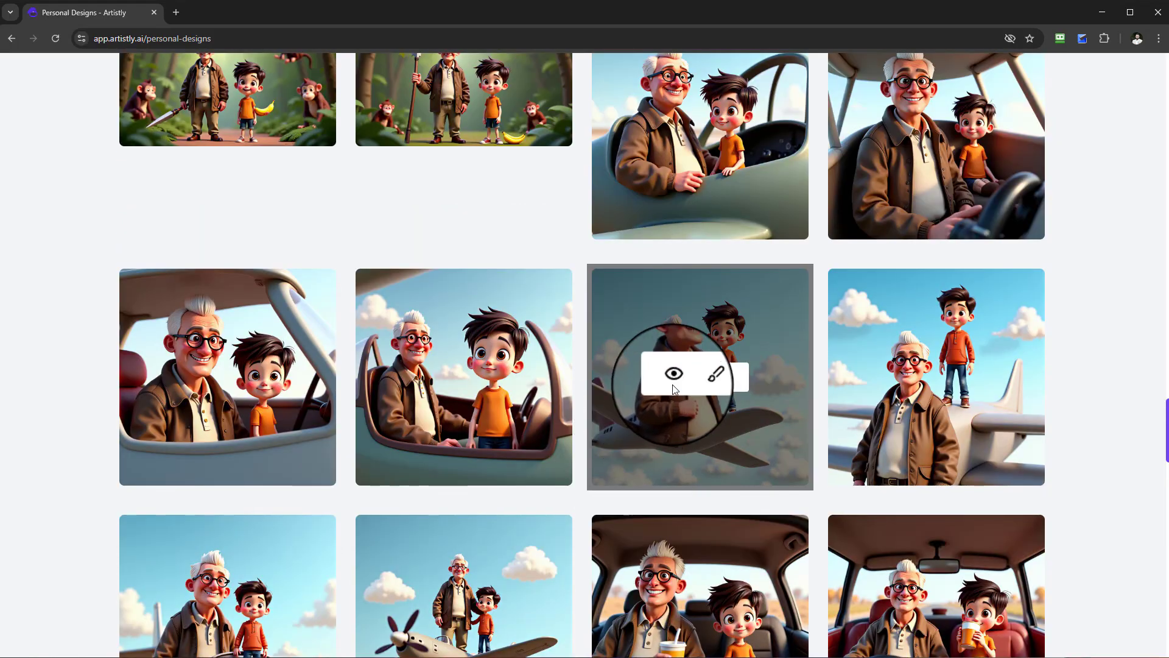
scroll(670, 393, up, 1)
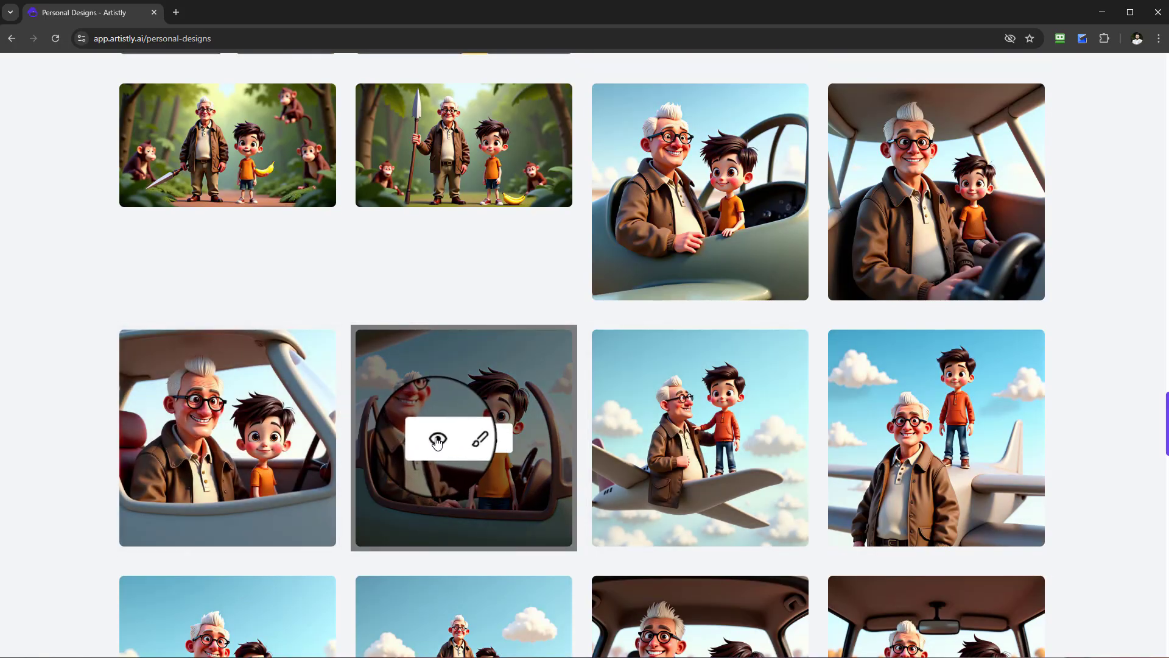
click(438, 439)
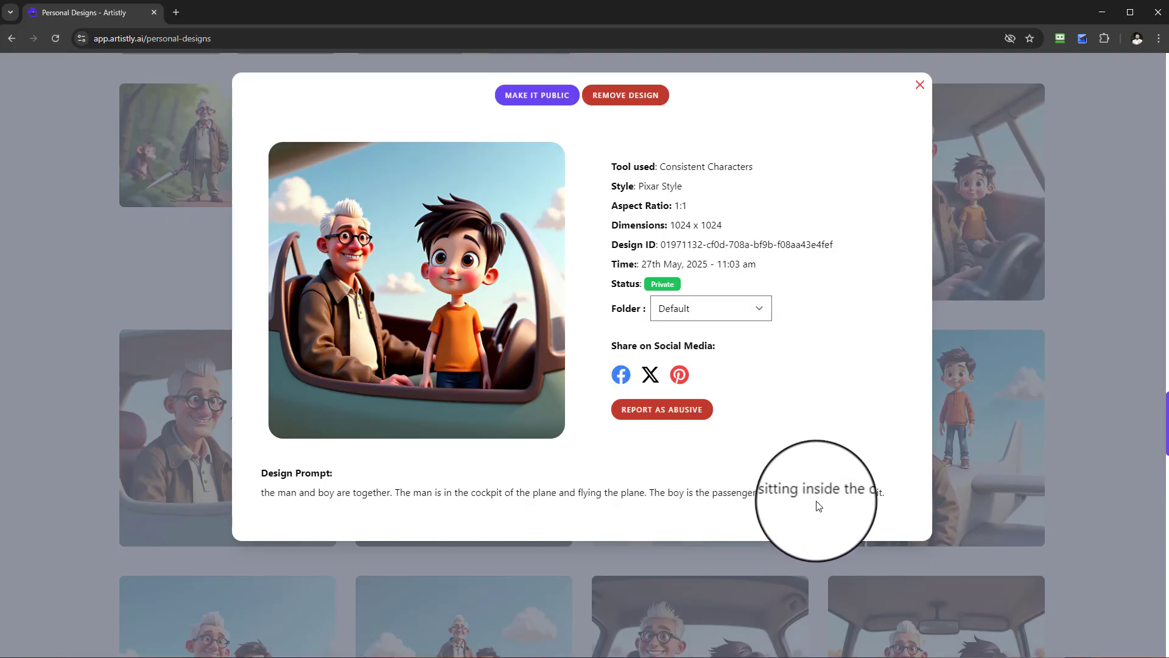
click(920, 88)
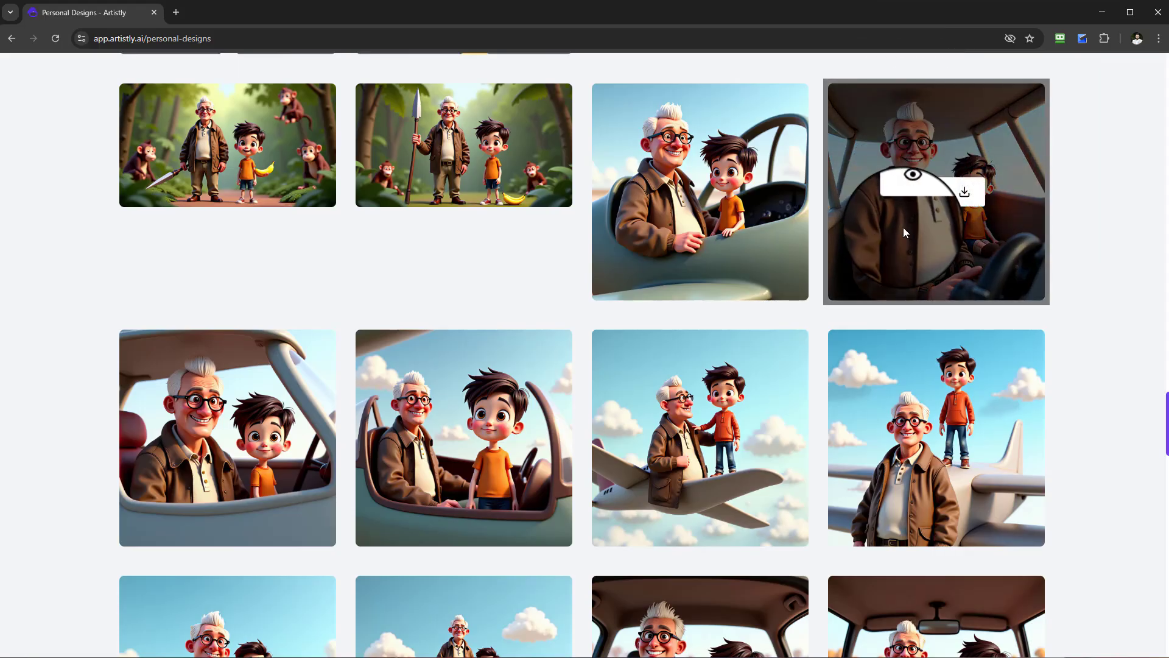
click(910, 190)
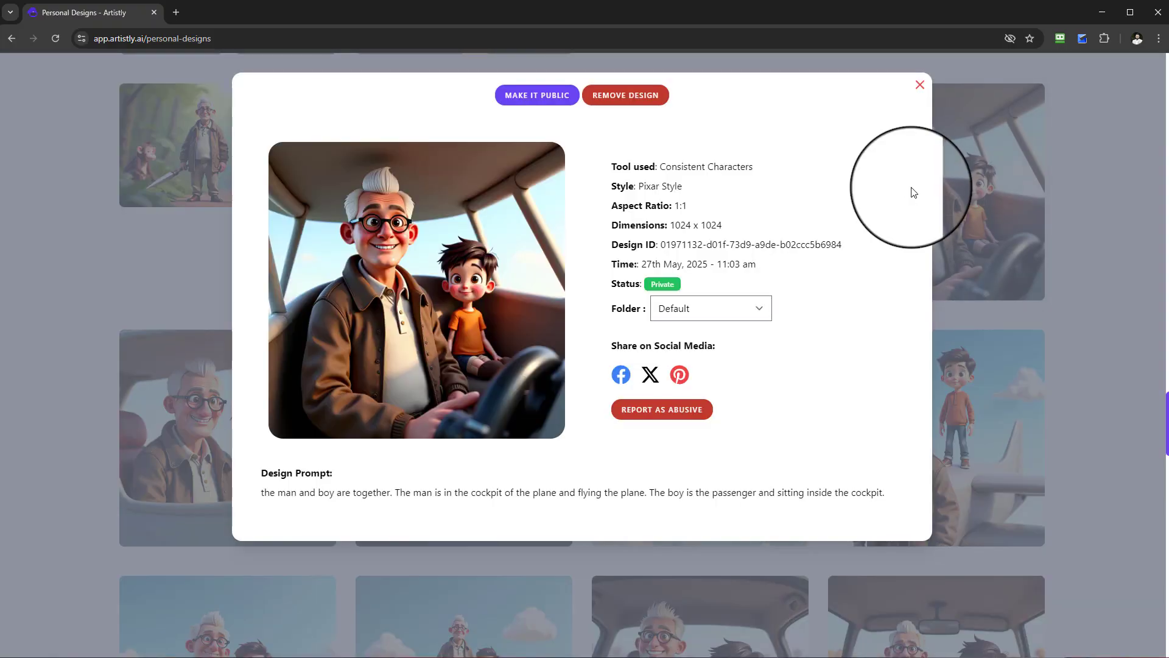
click(920, 85)
Reopen the design with the boy standing on the plane's wing and reread its prompt.
scroll(883, 201, down, 2)
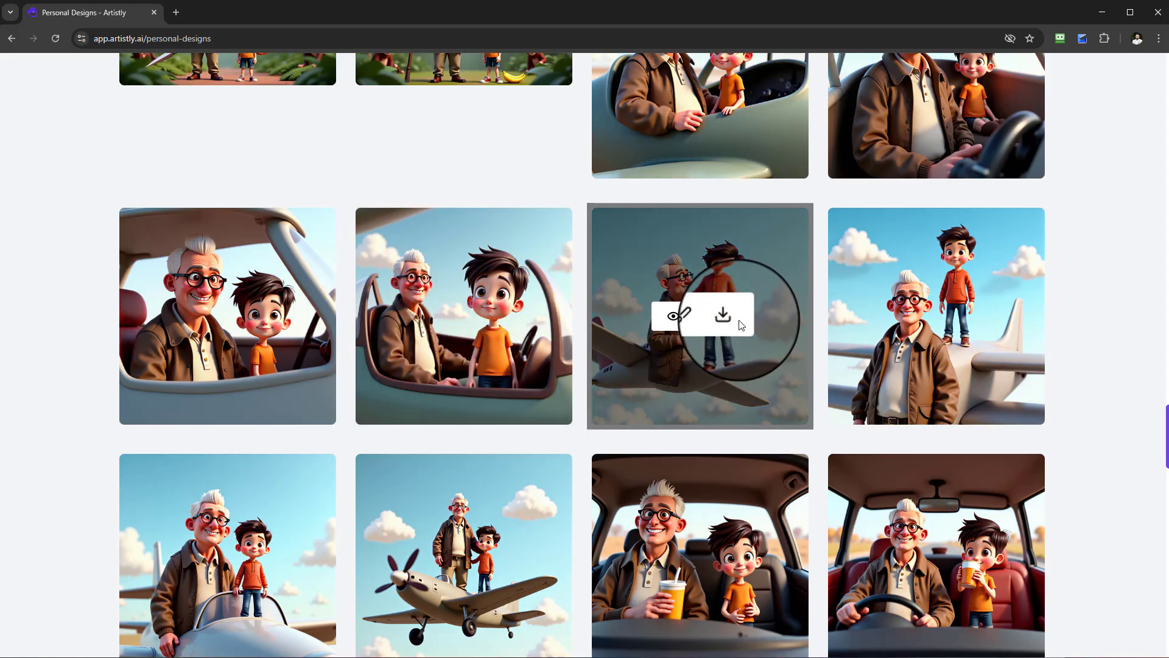
click(674, 319)
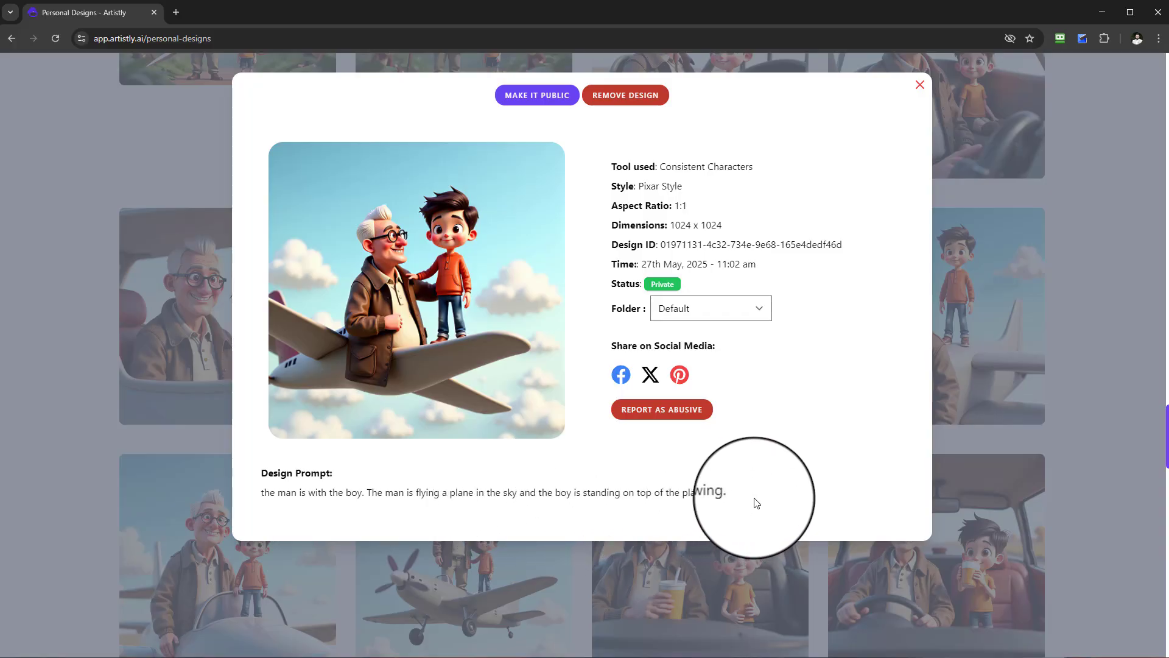
click(920, 91)
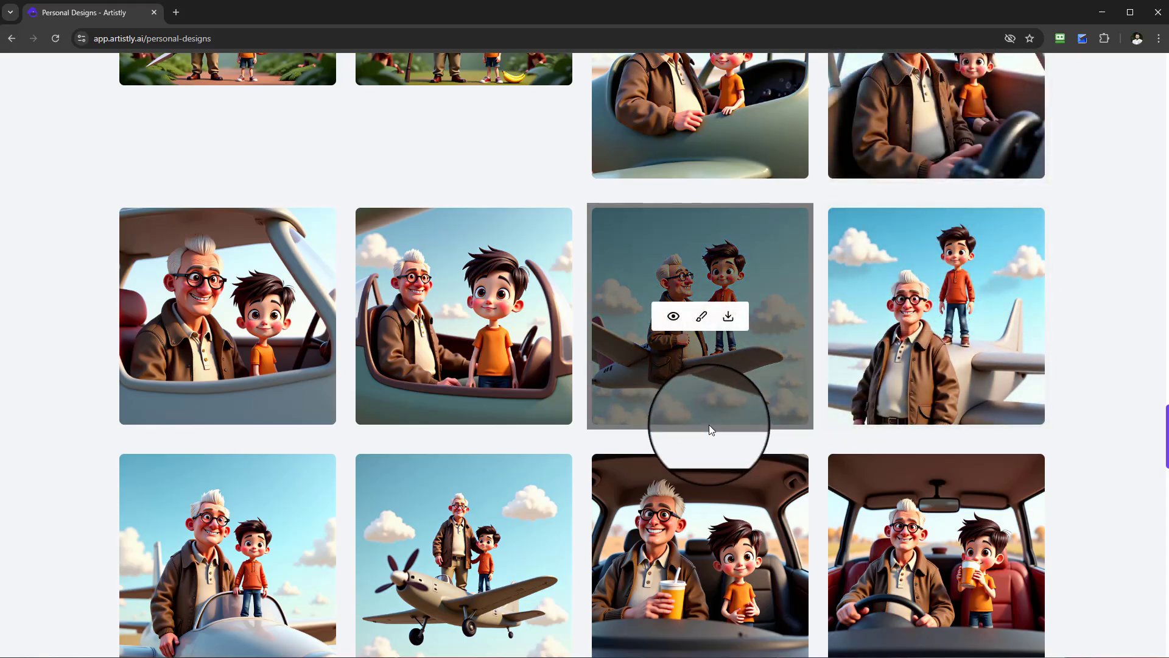
Check the jungle scene with the spear, banana and monkeys against its design prompt, and look over the neighbouring jungle variants.
scroll(712, 430, up, 5)
scroll(712, 435, up, 2)
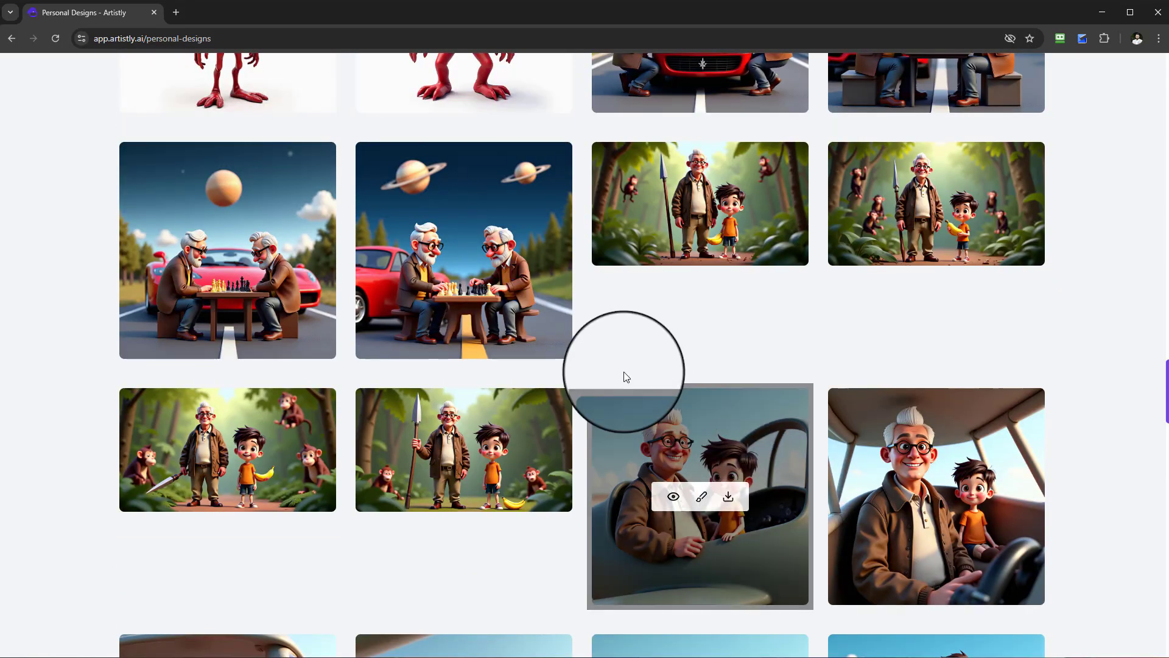
scroll(778, 356, up, 1)
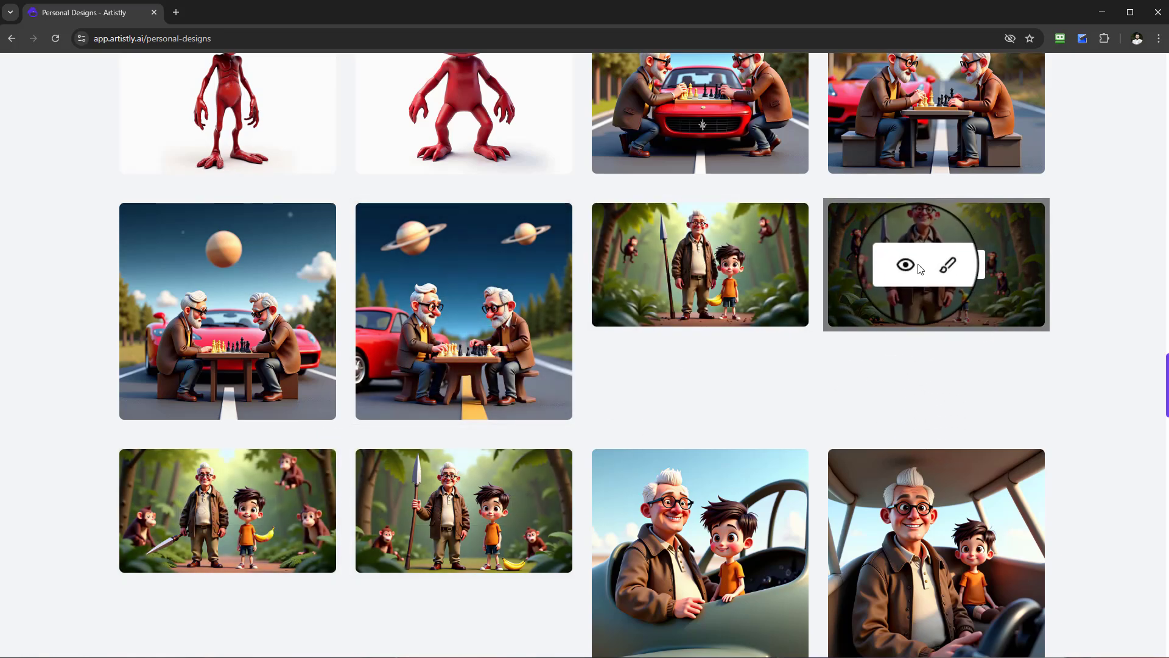
click(906, 265)
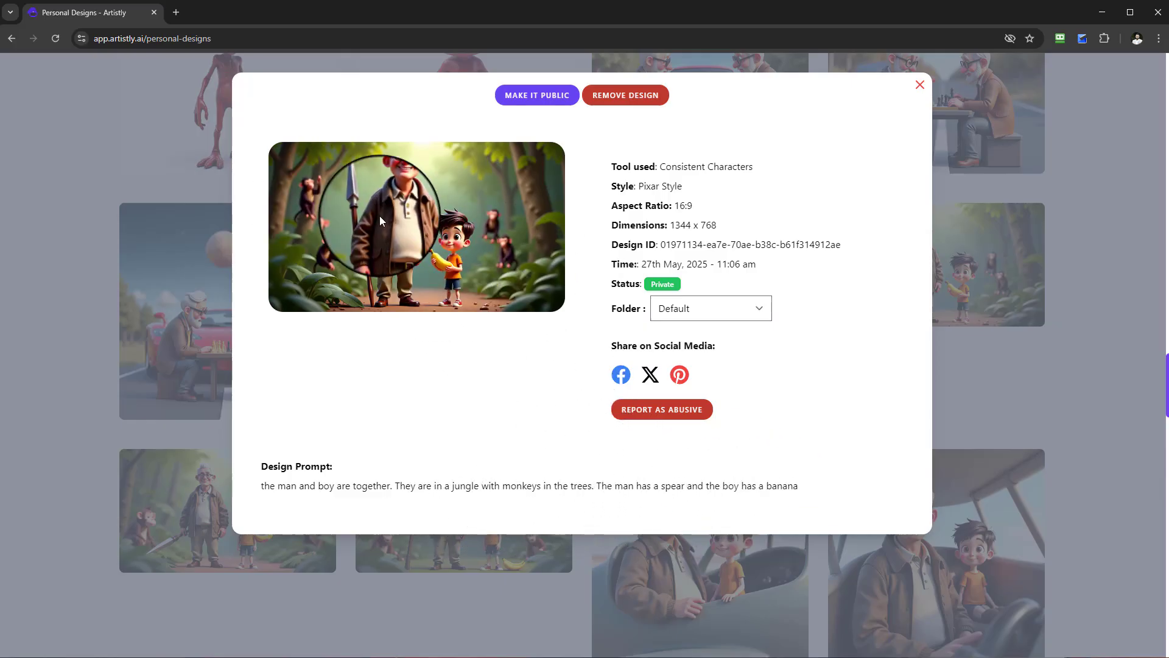
click(921, 85)
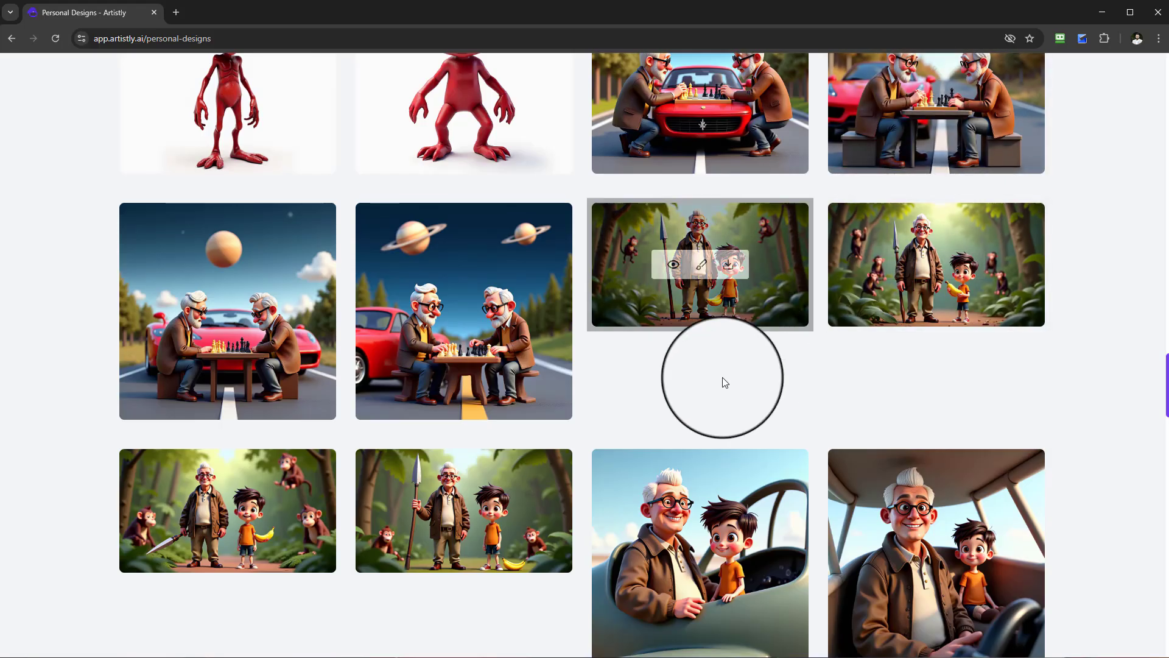
scroll(700, 493, down, 1)
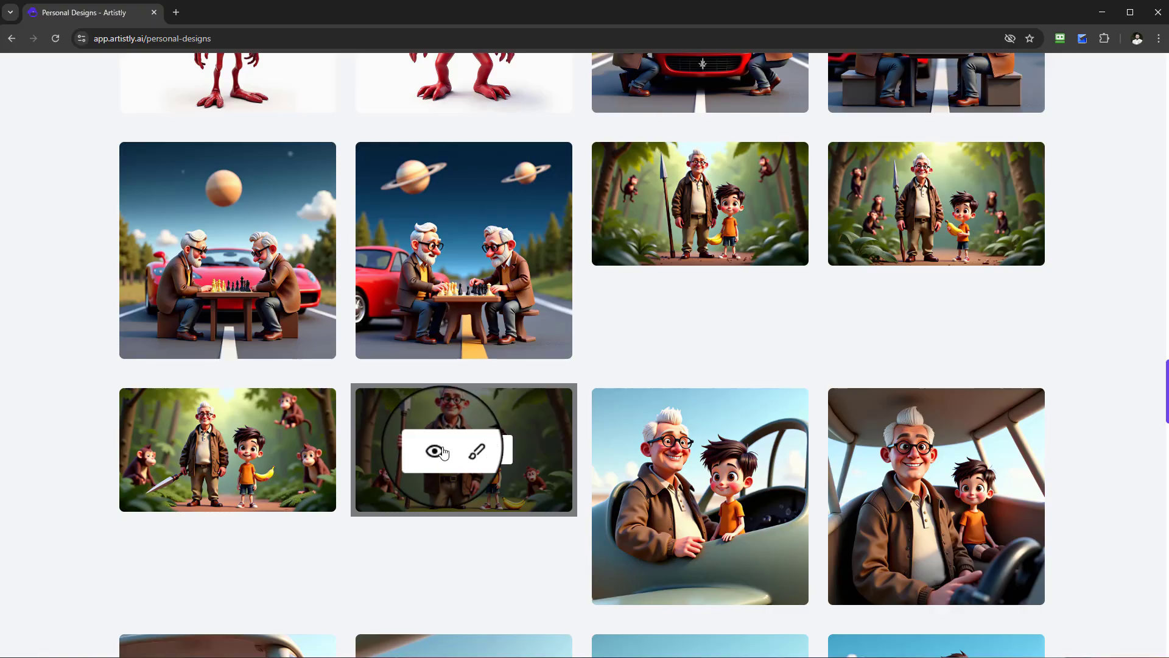
scroll(451, 450, down, 4)
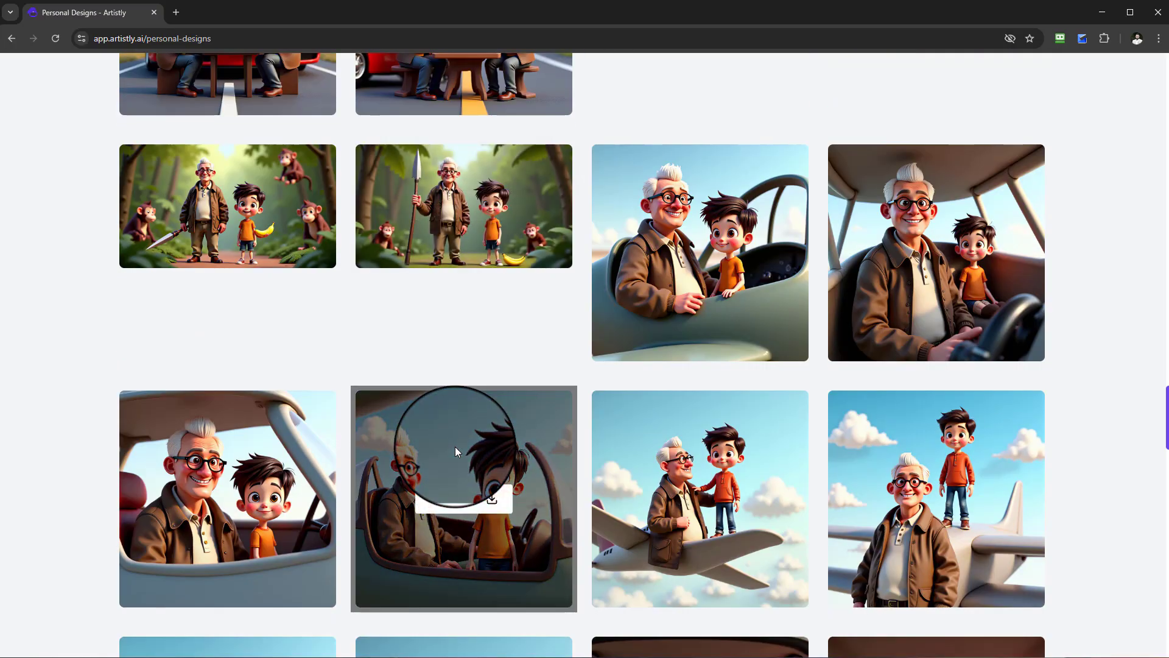
Examine the two night-sky scenes of old men playing chess beside a red car and compare them with their prompt.
scroll(455, 449, up, 5)
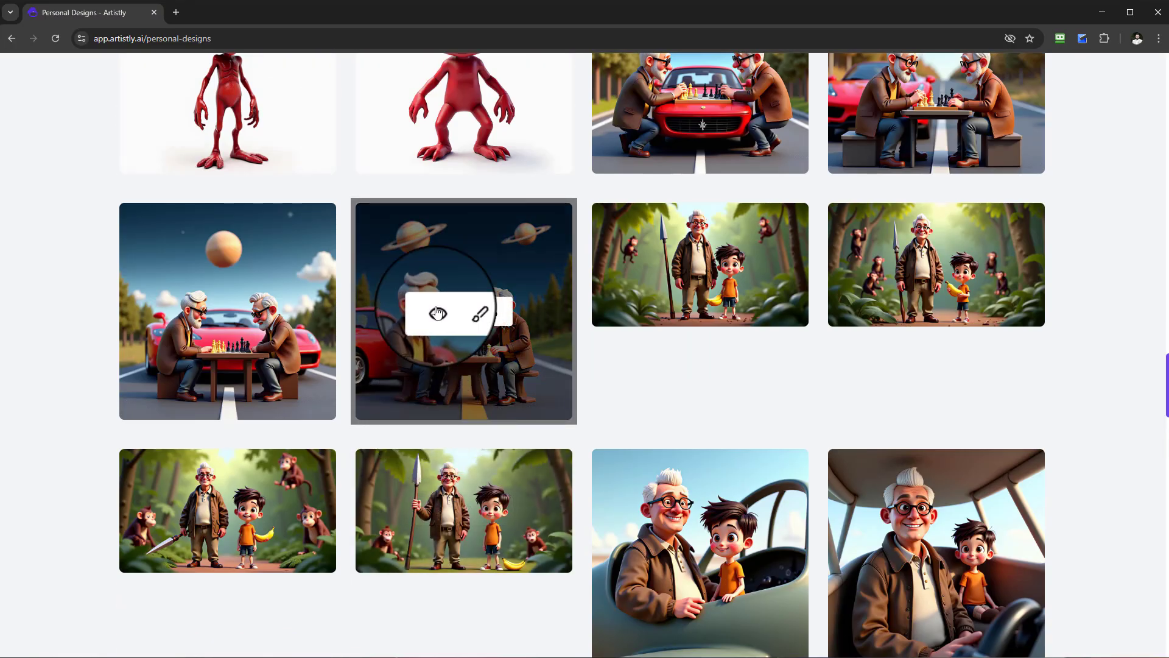
click(438, 313)
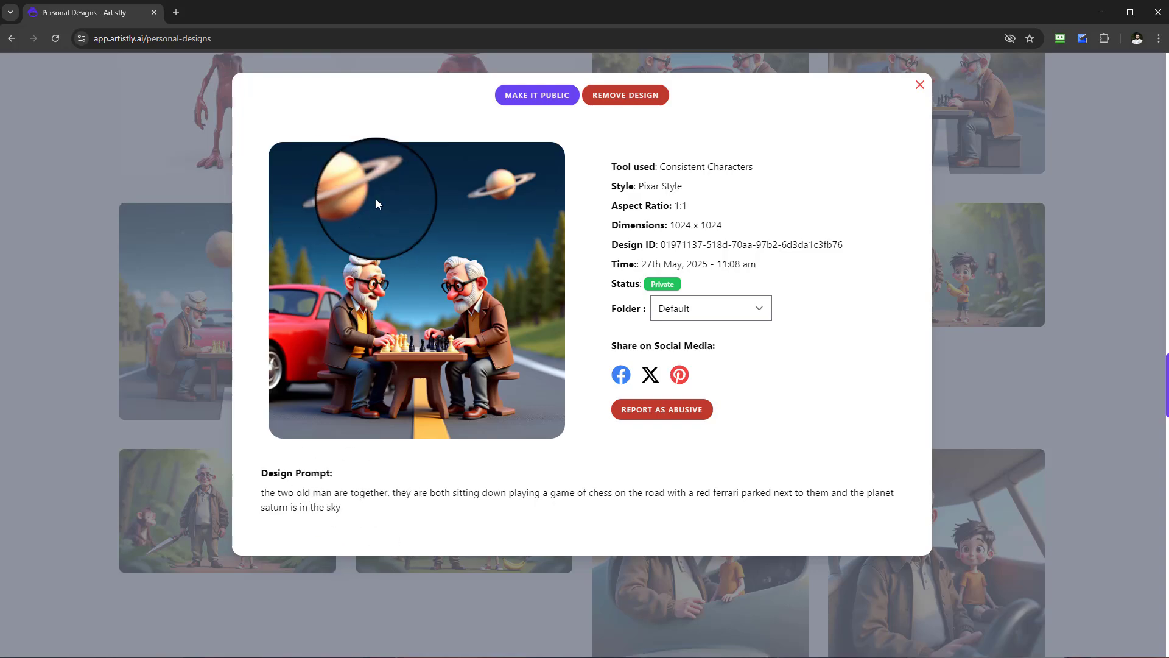
click(920, 84)
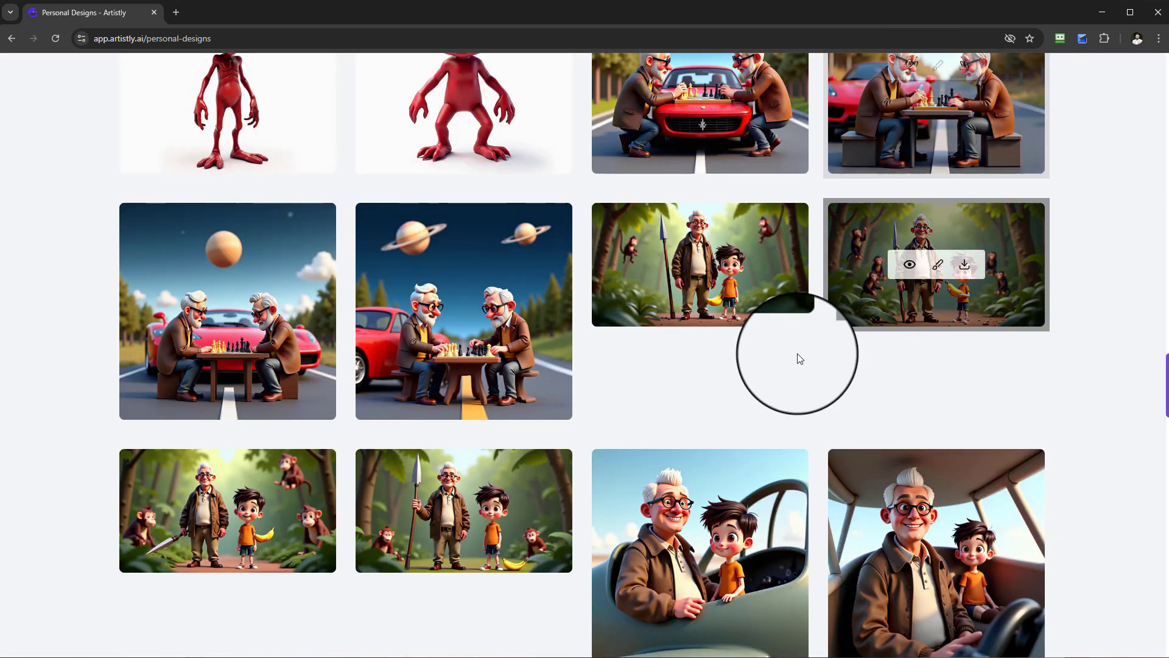
click(201, 309)
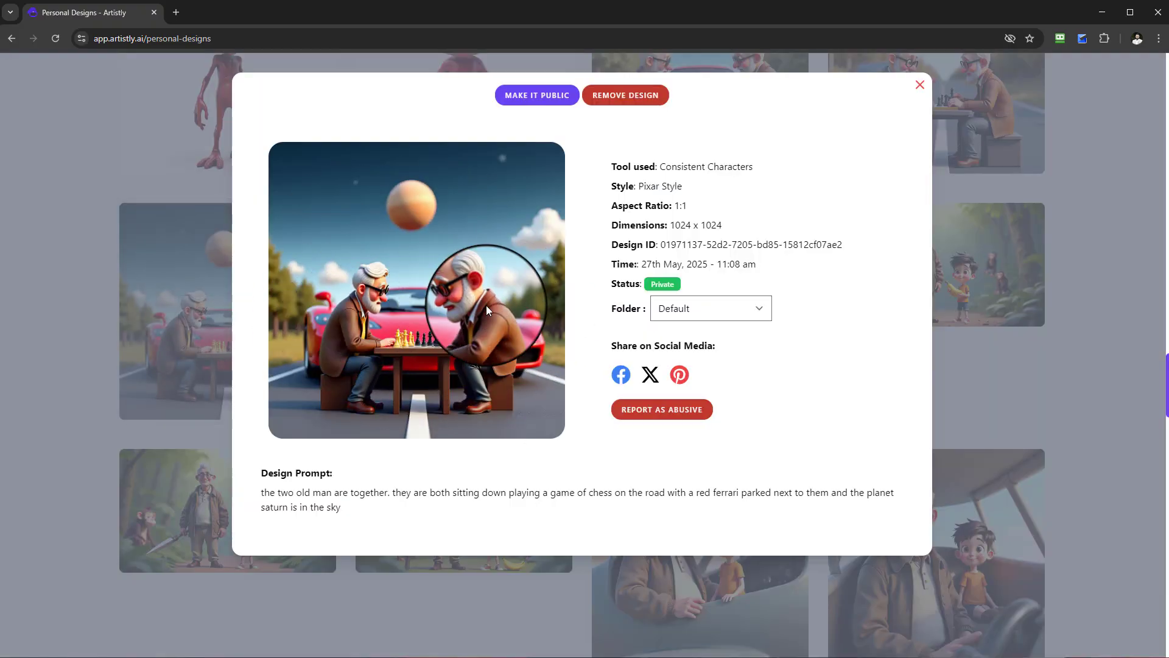
Examine the chess scene in front of the red Ferrari and the one with autumn trees, comparing both with their prompt.
click(920, 85)
scroll(932, 256, up, 2)
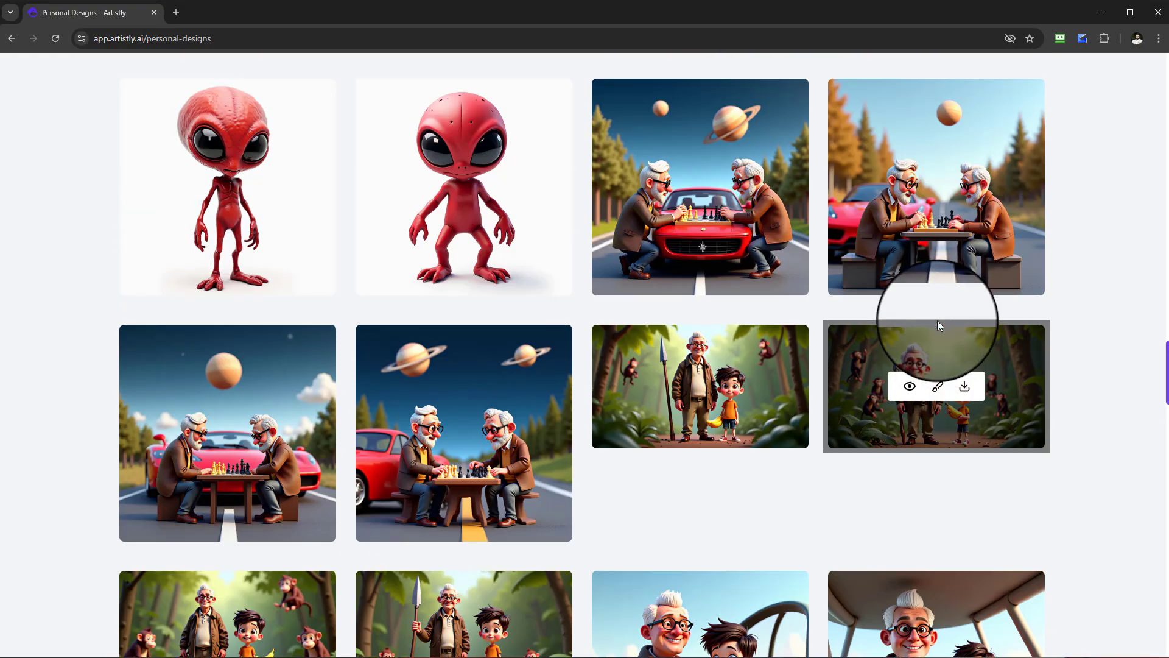
click(672, 187)
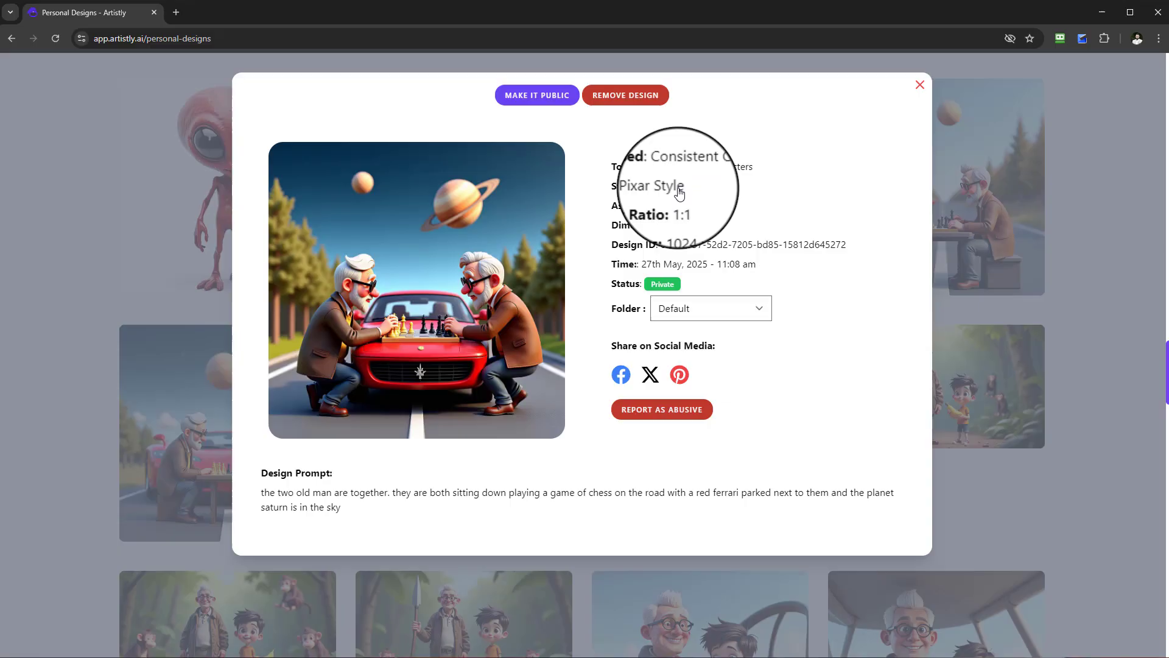
click(921, 84)
click(908, 185)
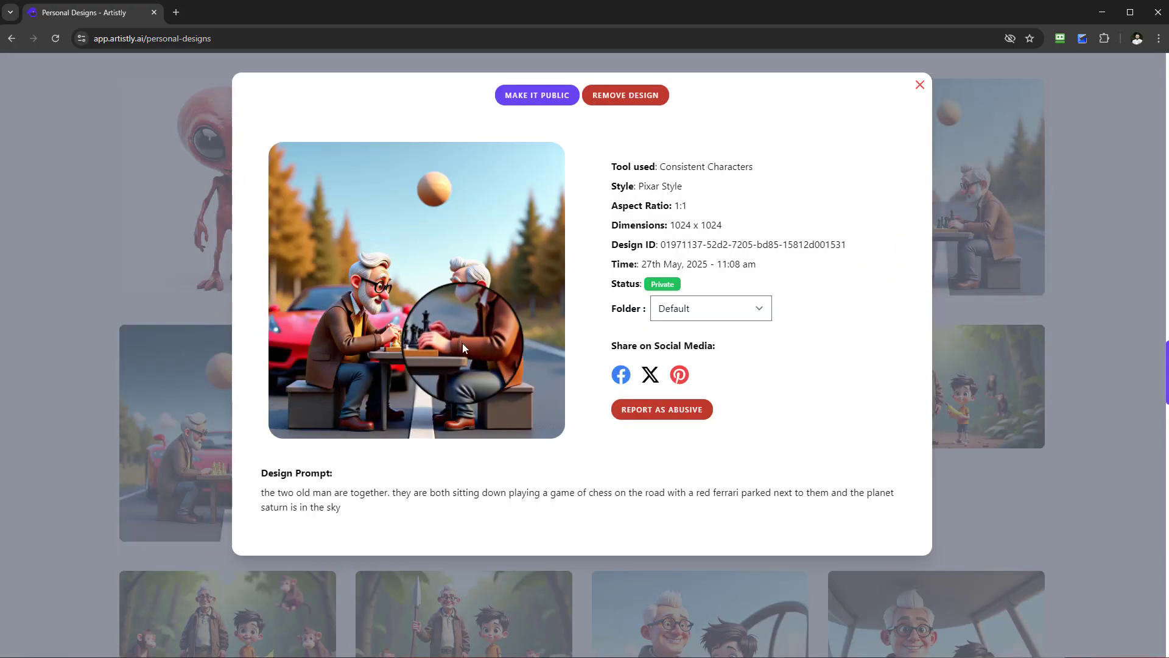
click(920, 85)
View the smooth-headed red alien character on the white background among the source designs.
scroll(569, 516, up, 4)
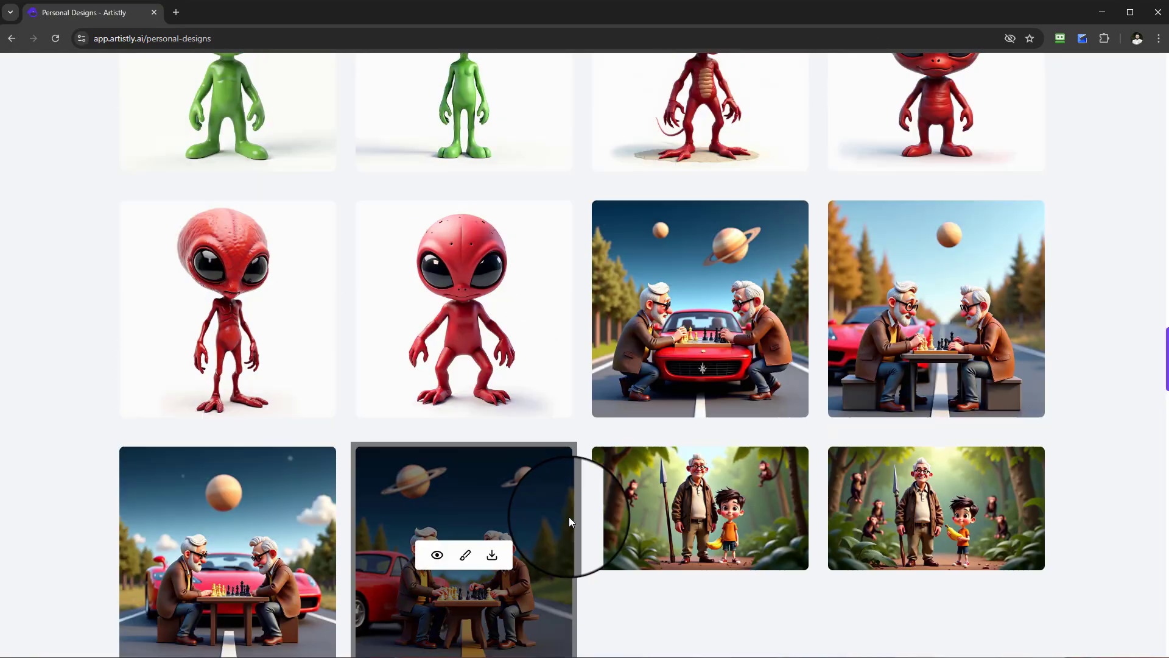
scroll(569, 516, up, 2)
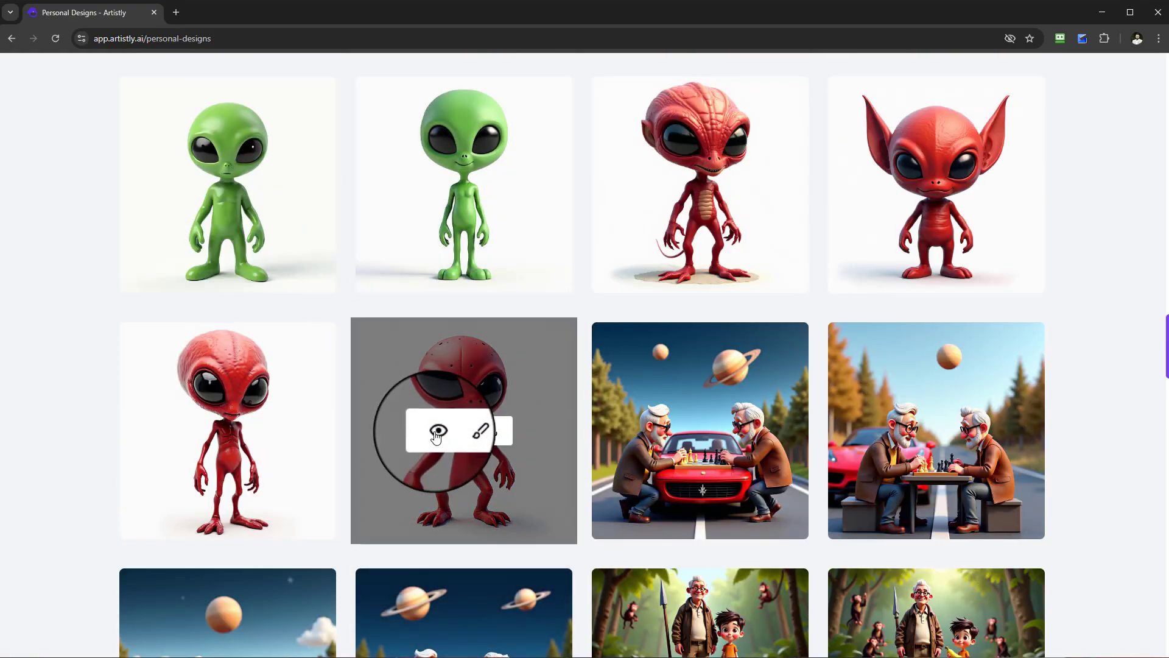
click(437, 431)
click(920, 85)
mouse_move(994, 424)
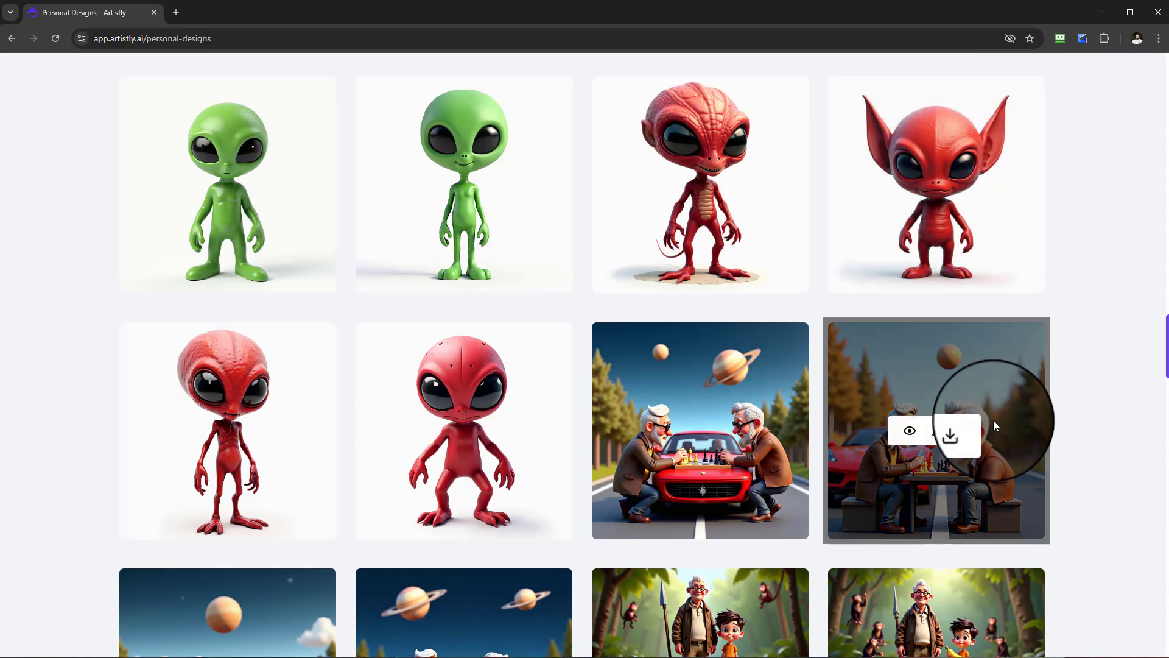
Examine the street scene with the green and red aliens under the spaceship and read its design prompt.
scroll(1022, 472, up, 8)
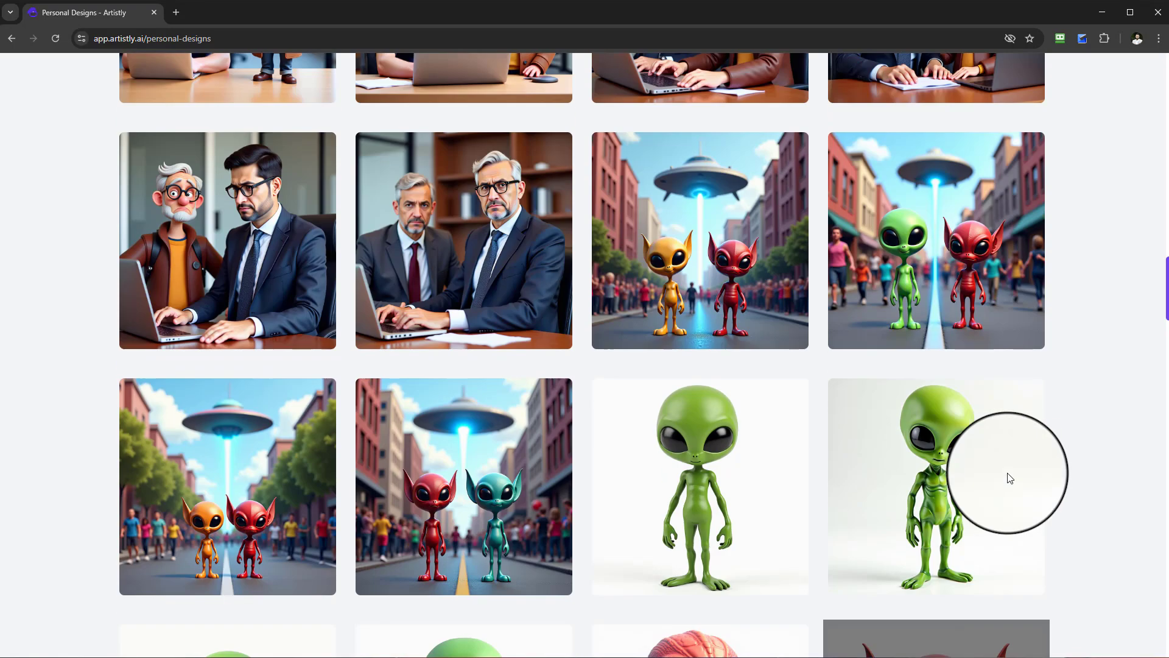
scroll(1010, 483, down, 3)
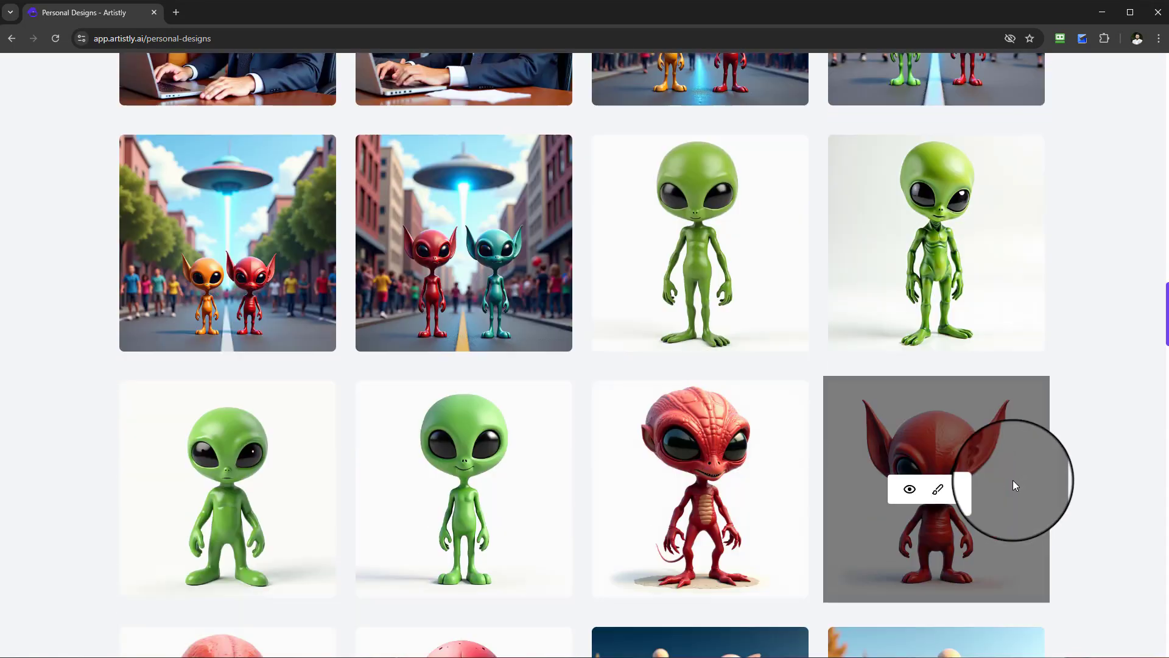
scroll(1014, 480, up, 7)
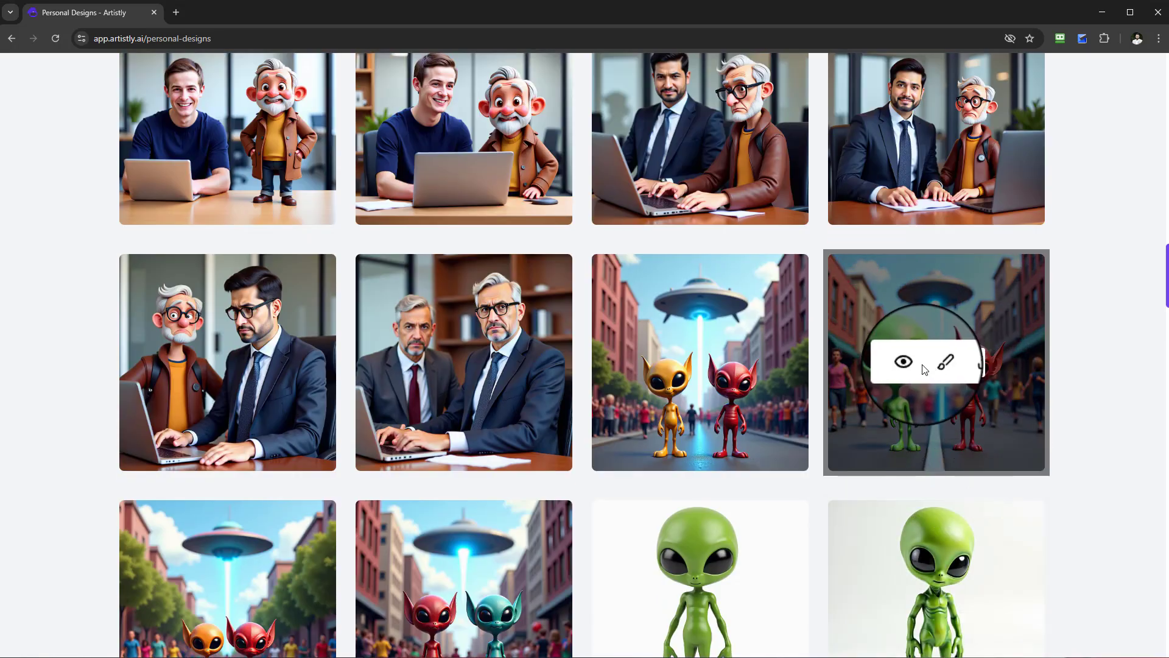
click(911, 364)
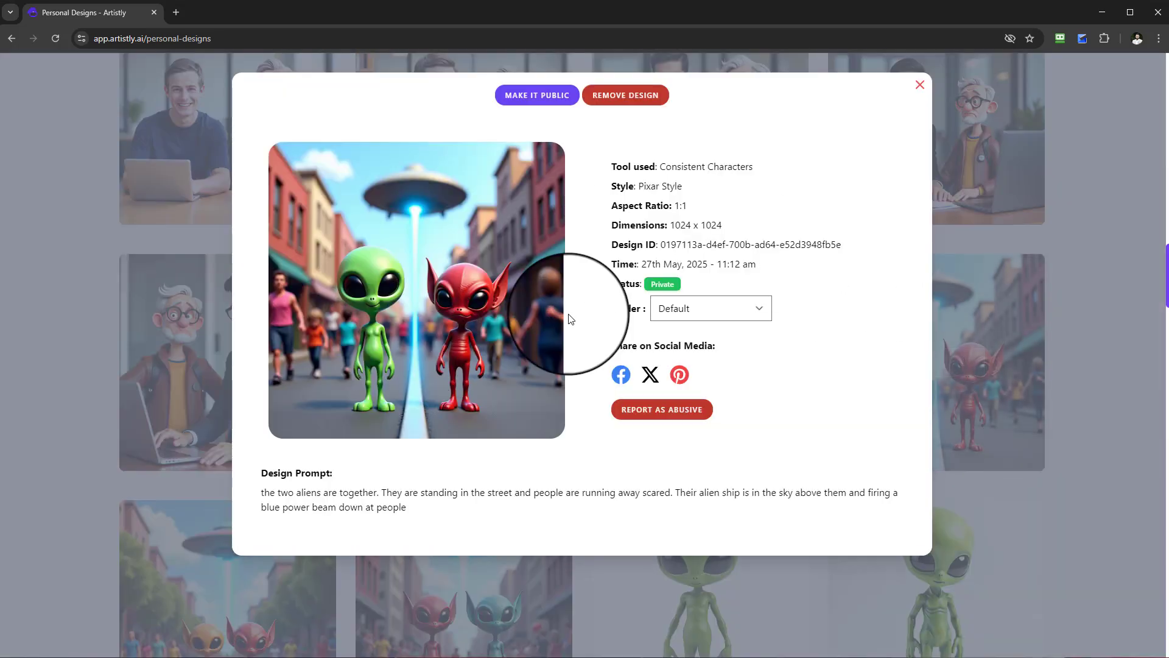
click(920, 86)
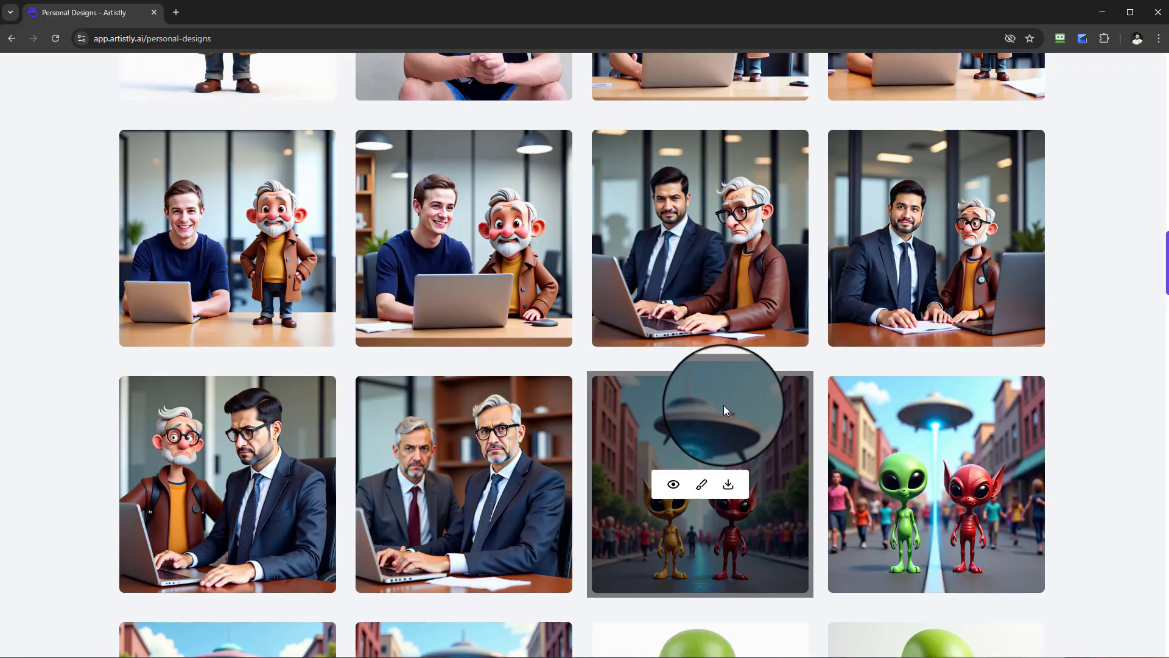
Examine the office scene of the businessman beside the old man typing on the laptop, and read its prompt.
scroll(603, 440, down, 1)
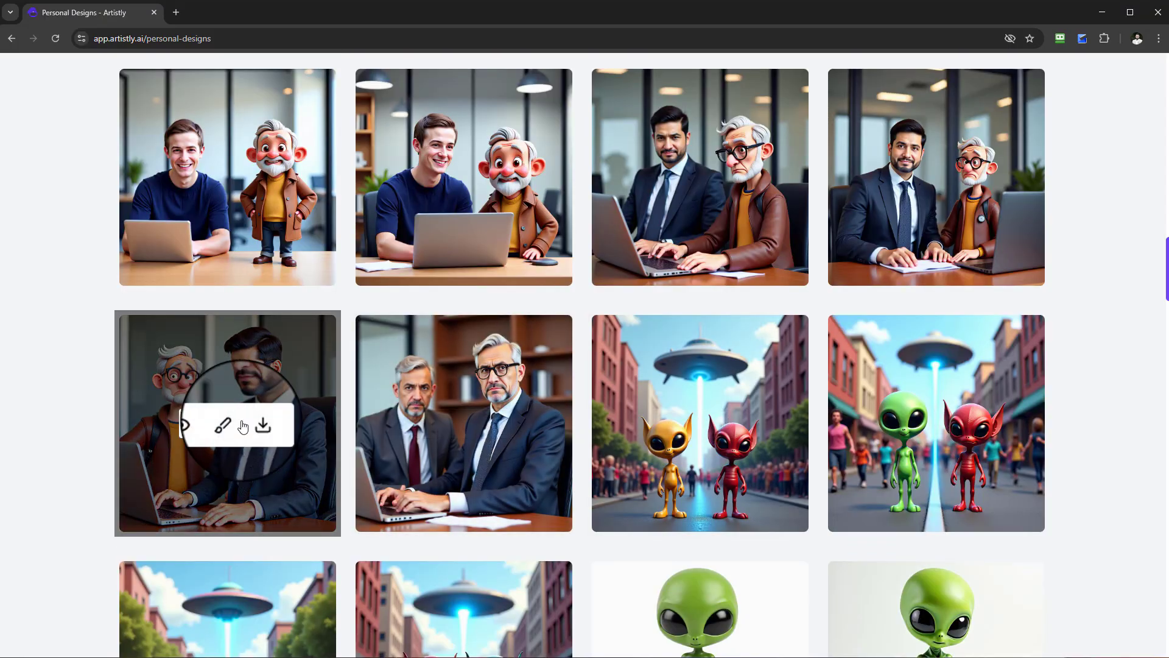
scroll(842, 435, up, 2)
scroll(948, 444, down, 14)
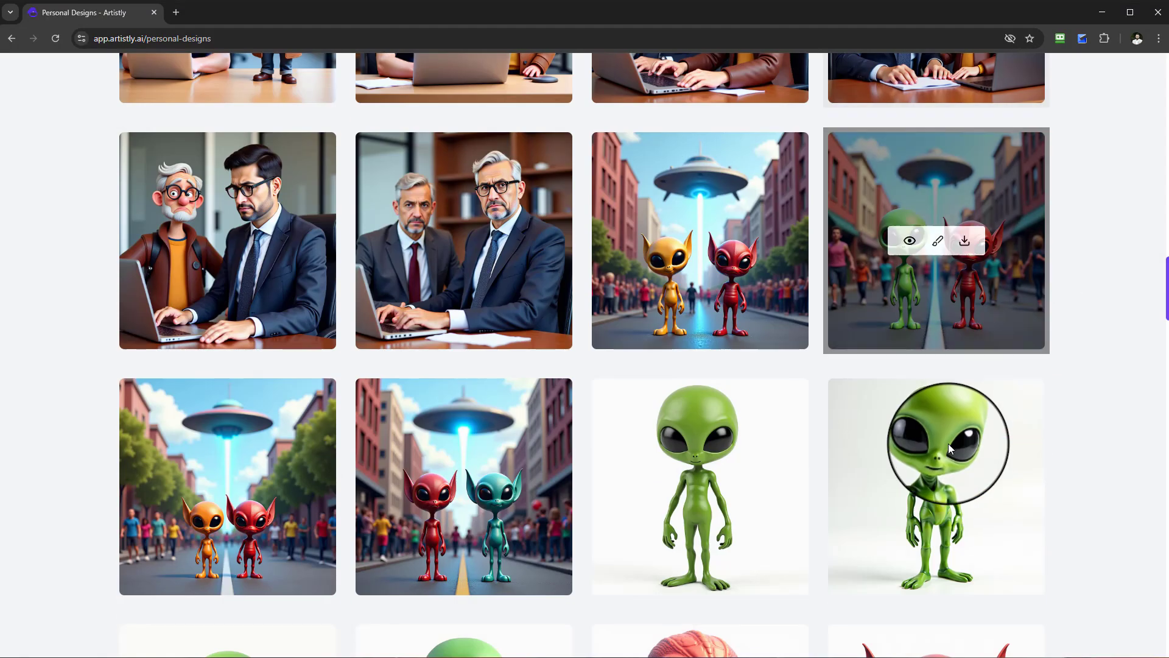
scroll(827, 404, up, 11)
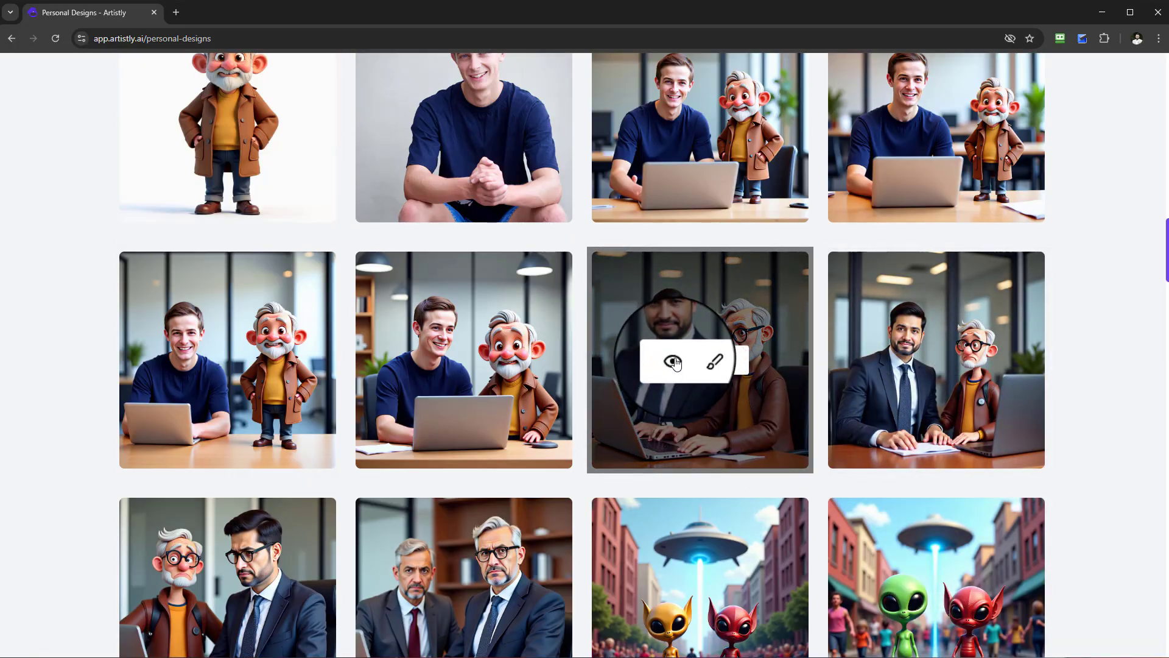
click(673, 361)
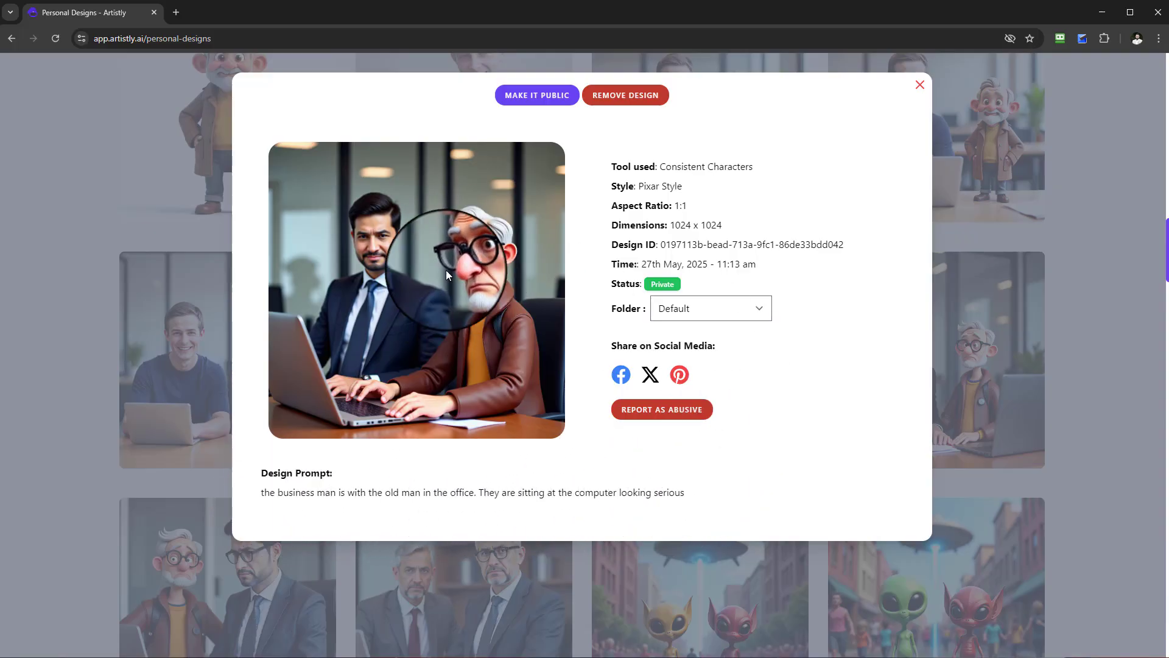
click(925, 89)
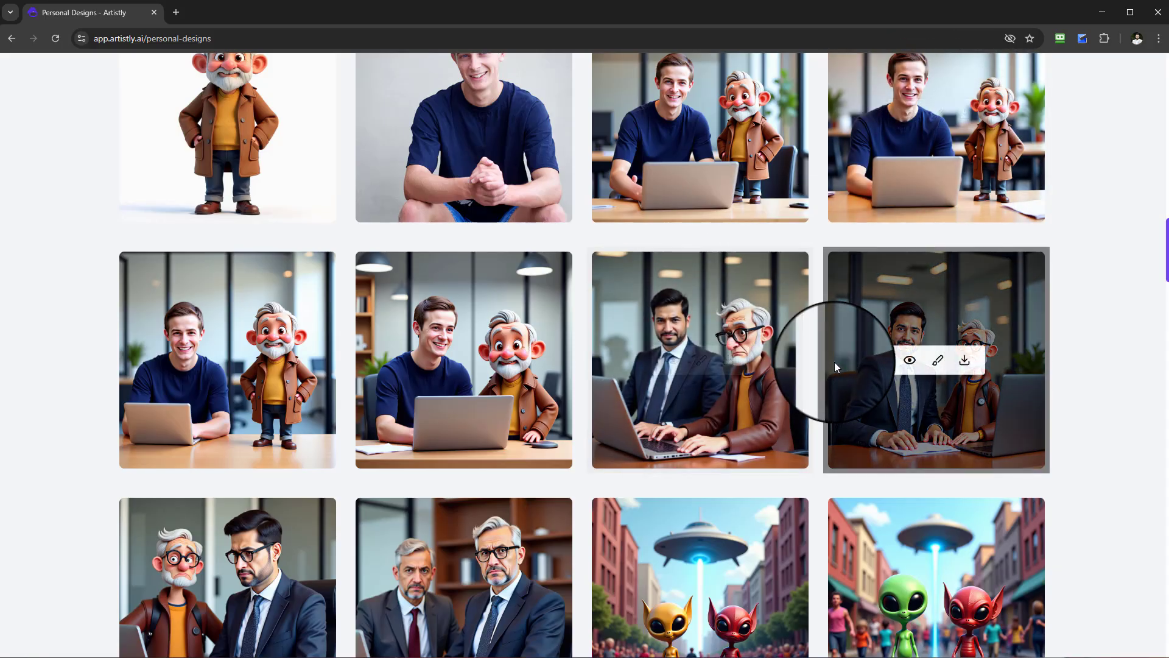
Check the laptop scene of the young man and cartoon man under the hanging office lamps against its design prompt.
scroll(836, 361, up, 1)
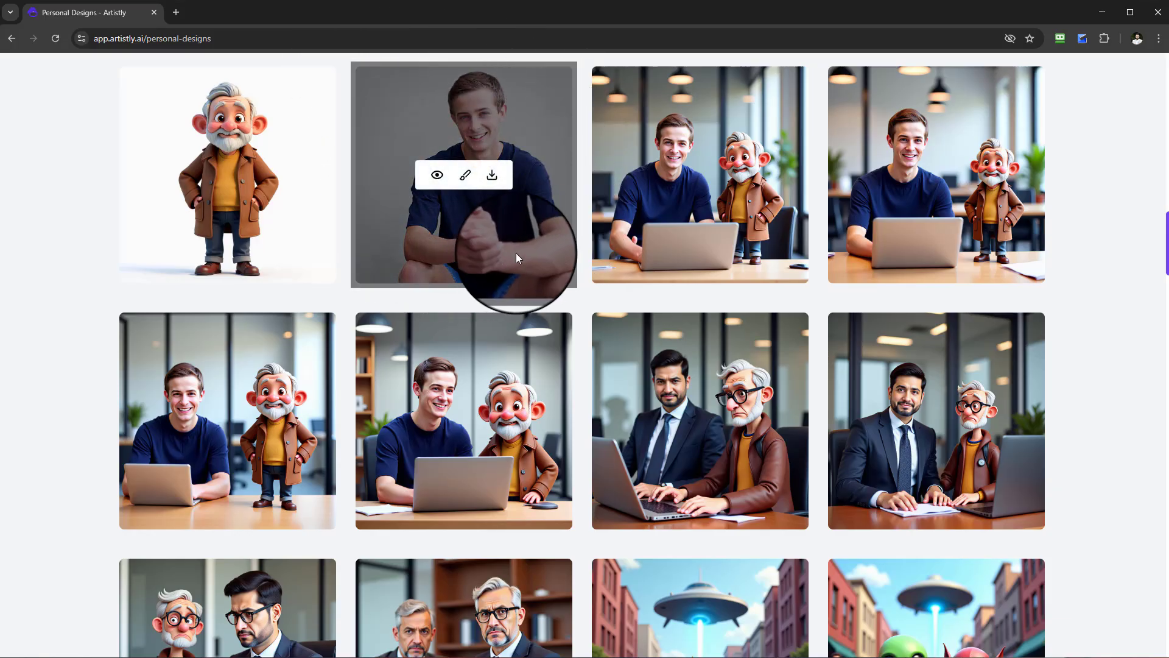
mouse_move(443, 376)
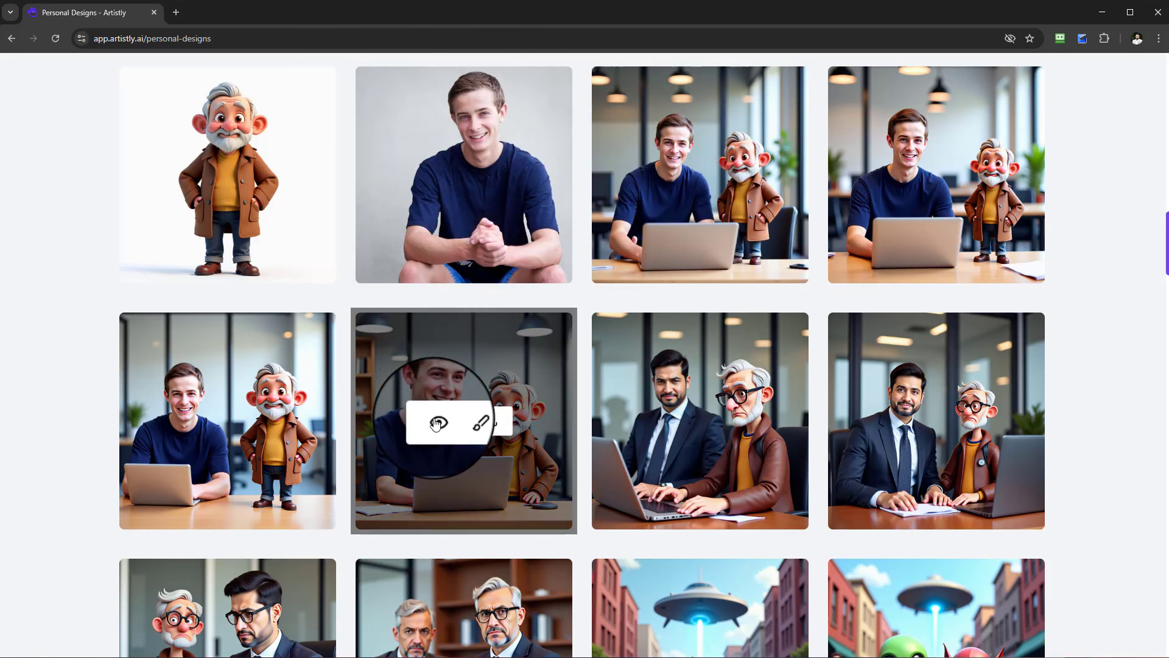
click(436, 424)
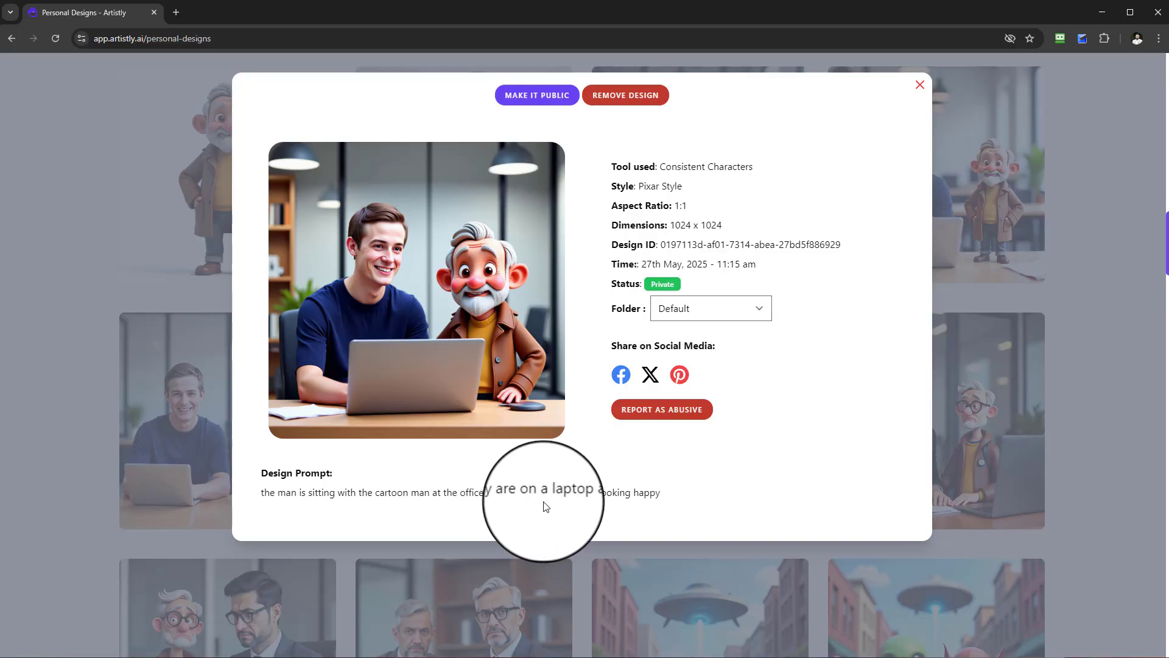
click(919, 84)
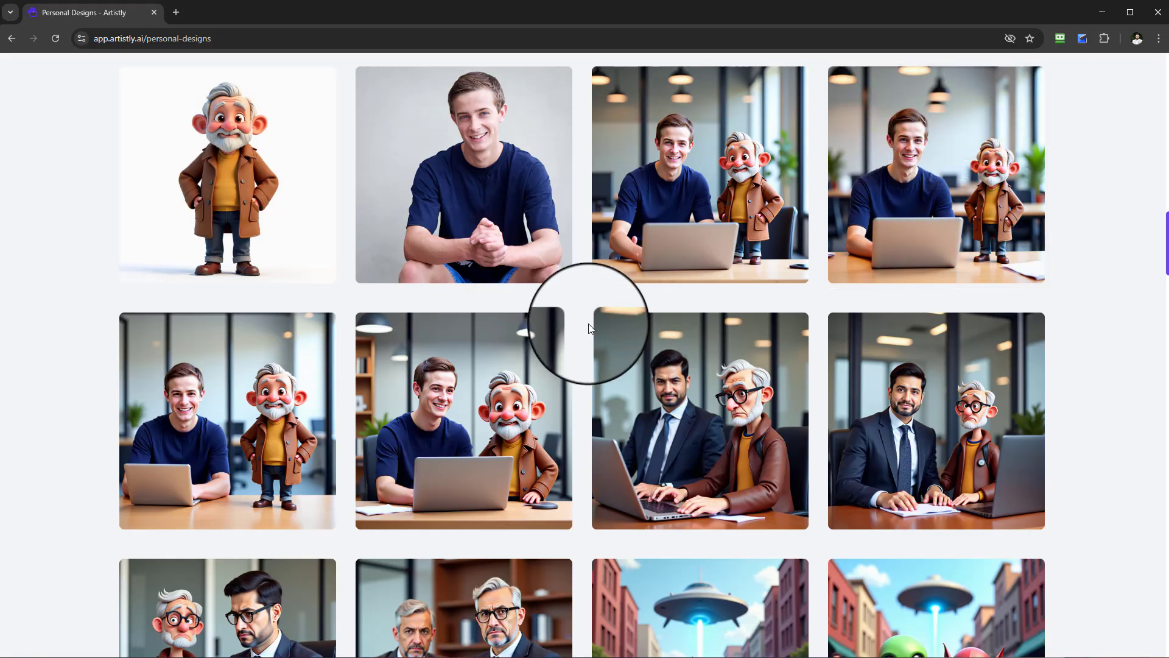
Reopen the office scene of the businessman and the old man at the laptop and review its serious-looking prompt.
scroll(627, 325, up, 3)
scroll(693, 327, down, 5)
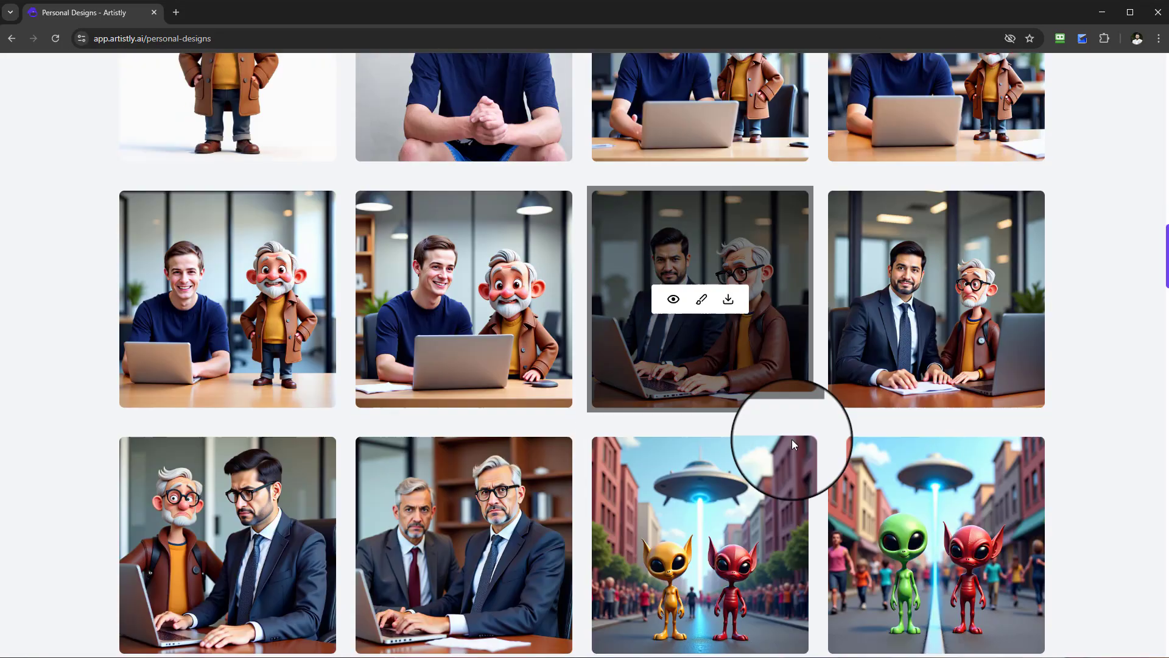
click(673, 301)
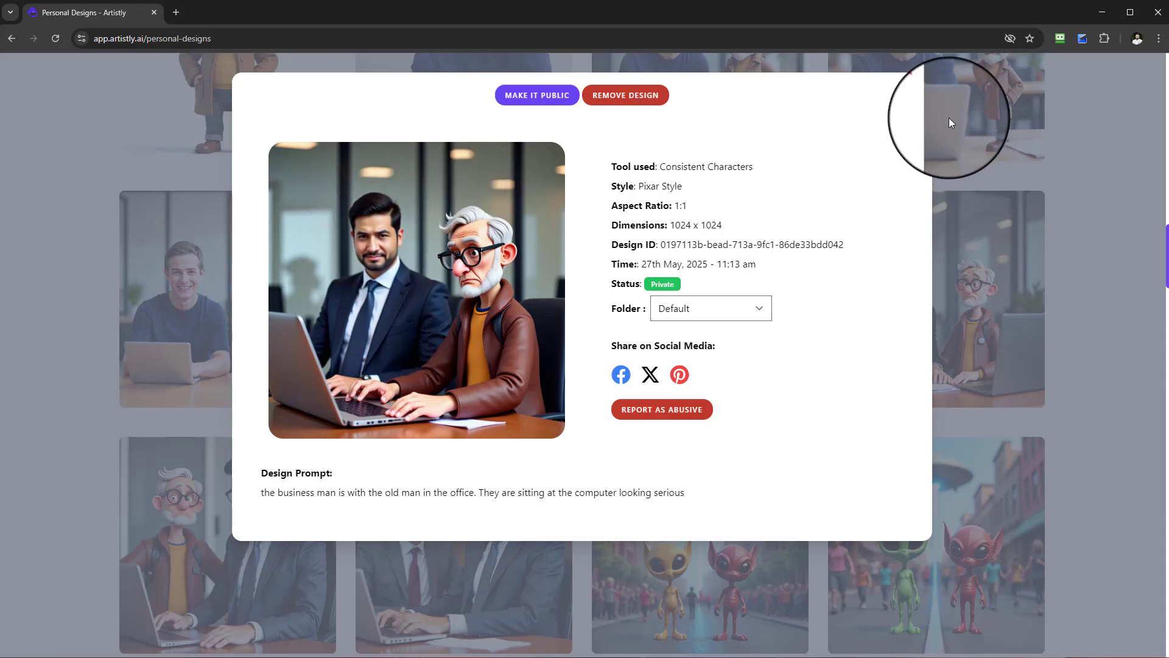
click(920, 90)
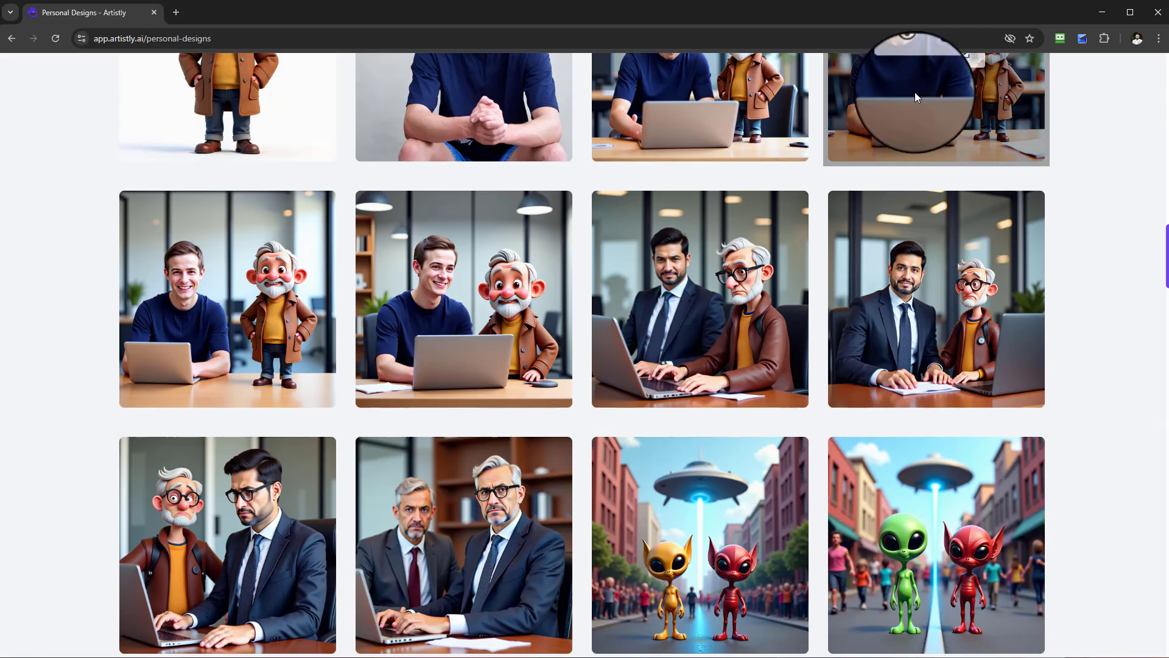
View the office variant with the small cartoon man standing on the desk beside the young man's laptop.
scroll(913, 281, up, 3)
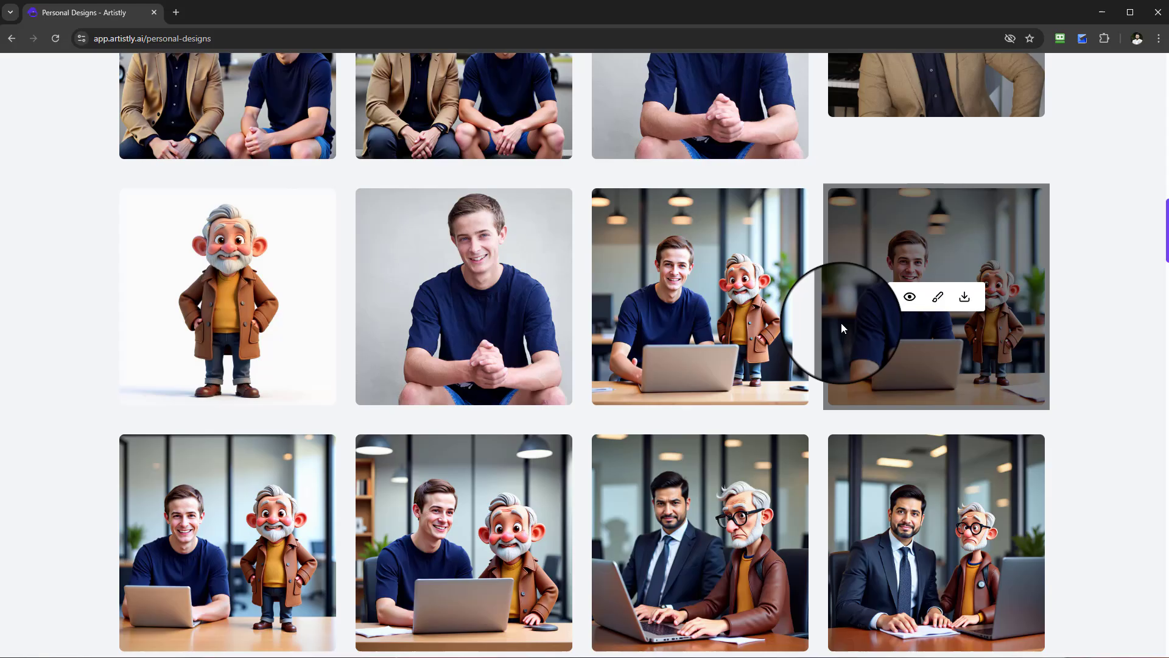
click(910, 297)
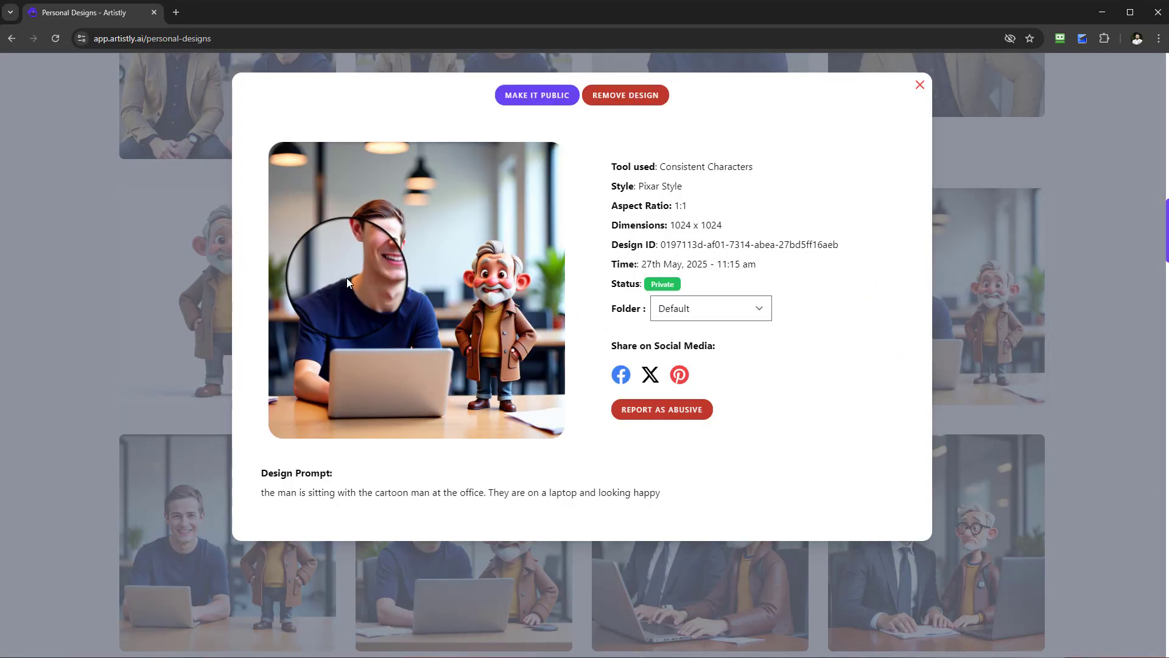
click(918, 84)
Find the scenes of two men at a private jet and examine one of them sitting down against its prompt.
scroll(659, 243, up, 1)
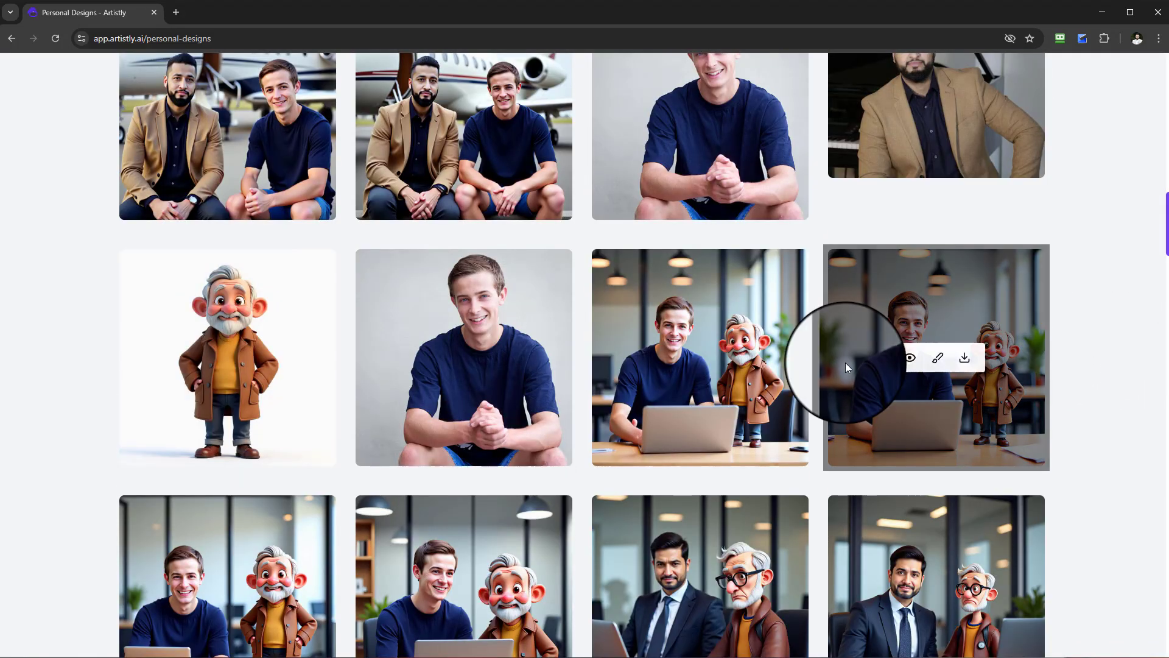
scroll(846, 384, up, 1)
scroll(803, 403, up, 3)
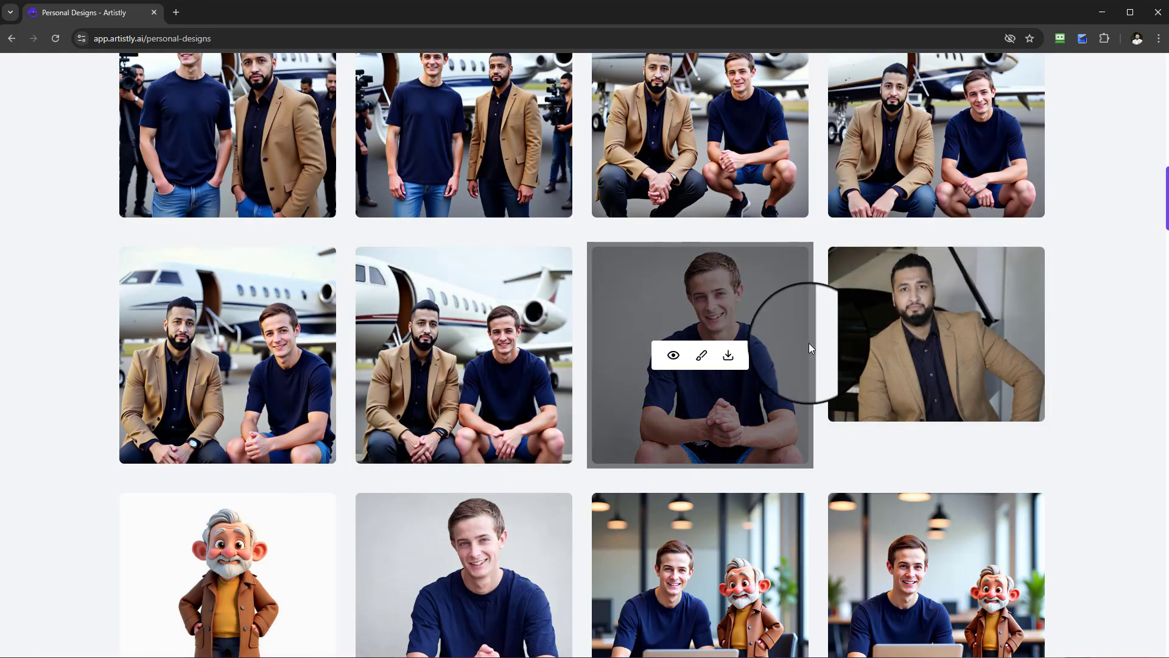
scroll(808, 342, up, 2)
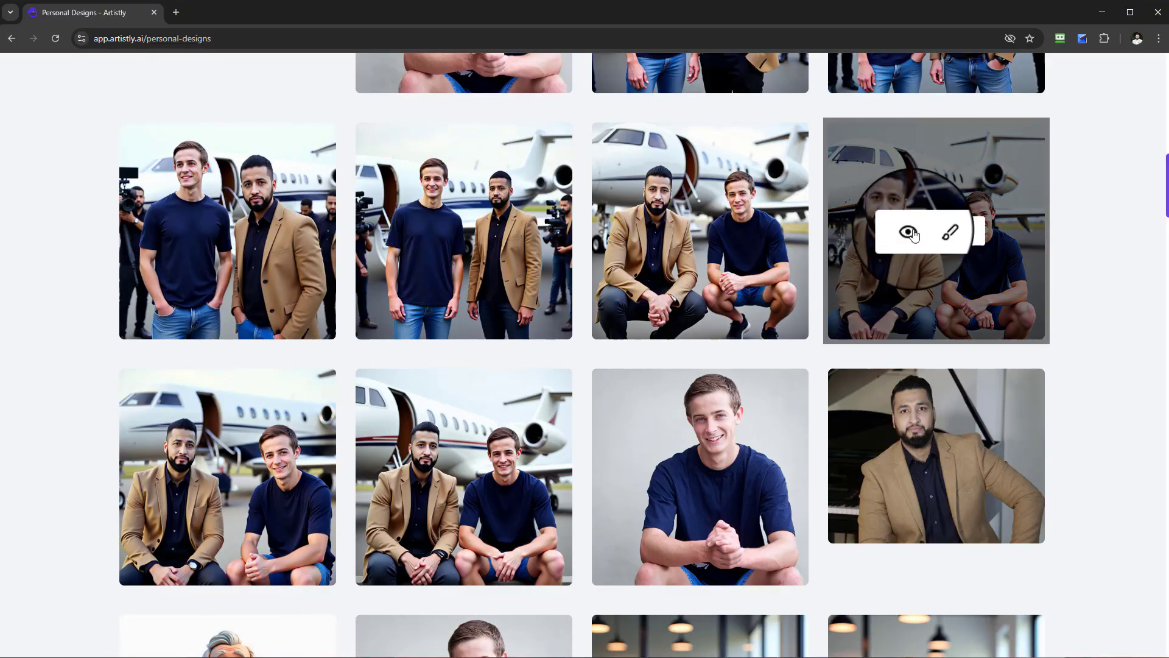
click(907, 230)
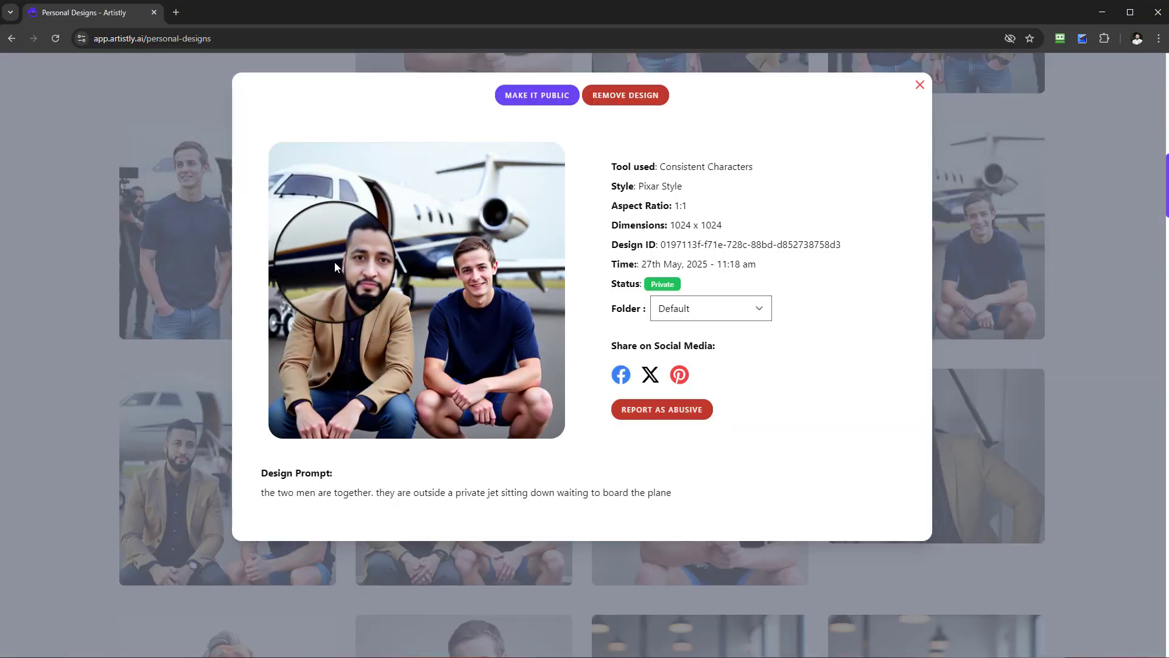
click(920, 89)
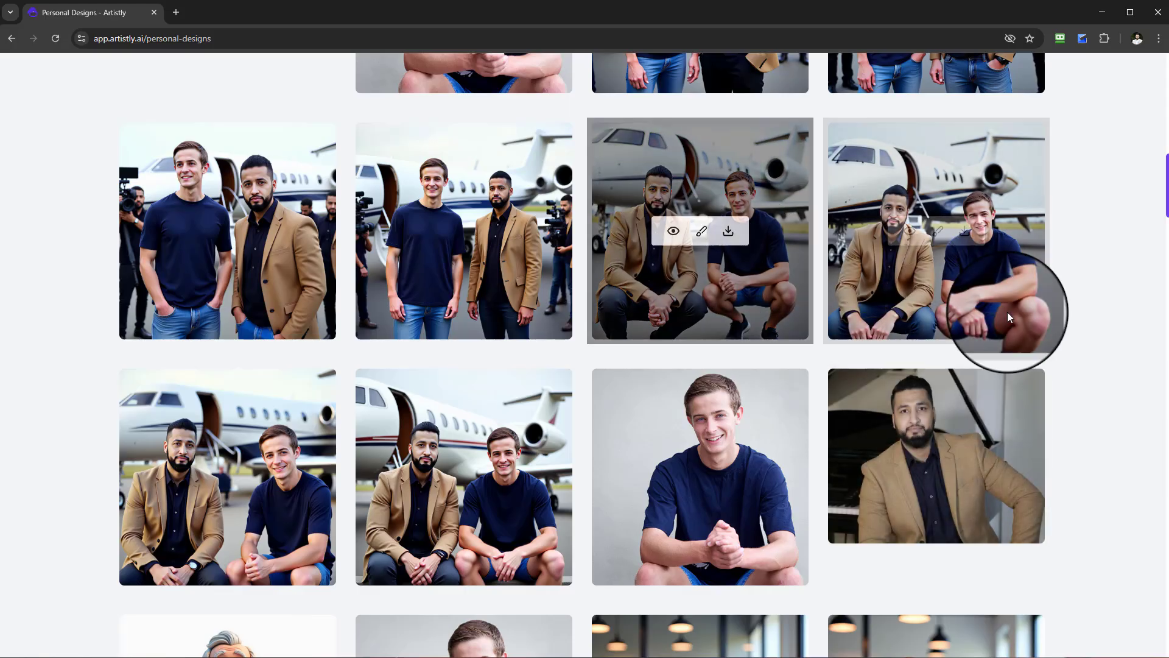
Examine two scenes of the men standing by the private jet and highlight the prompt's sentence about the film video crew.
click(439, 233)
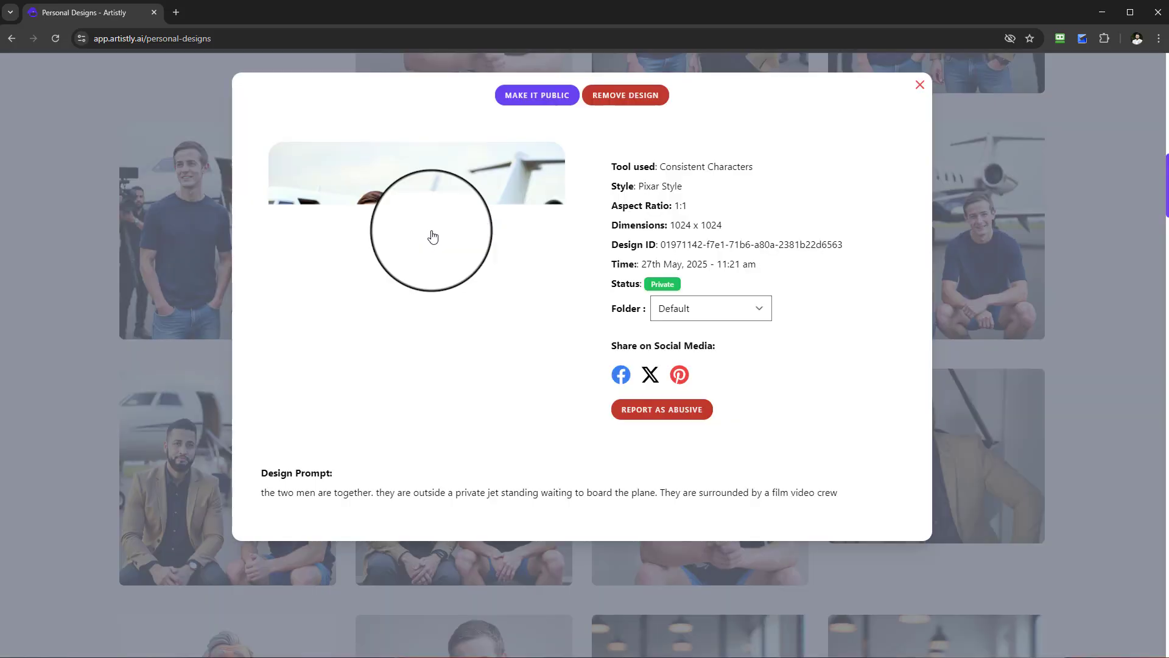
click(920, 92)
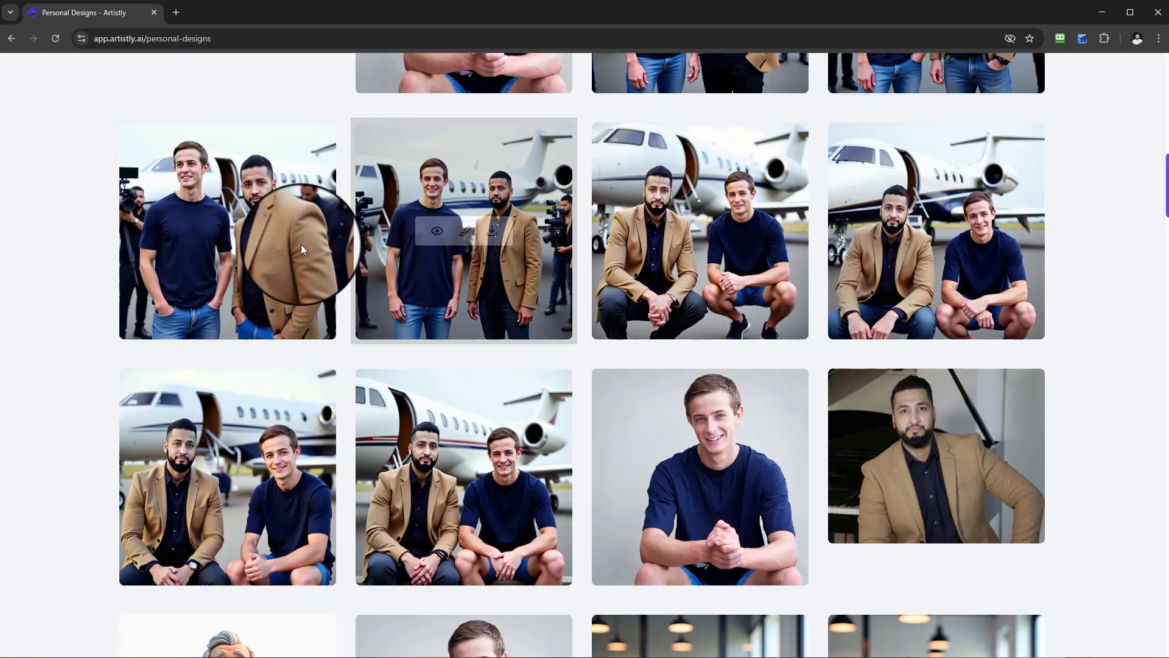
click(202, 230)
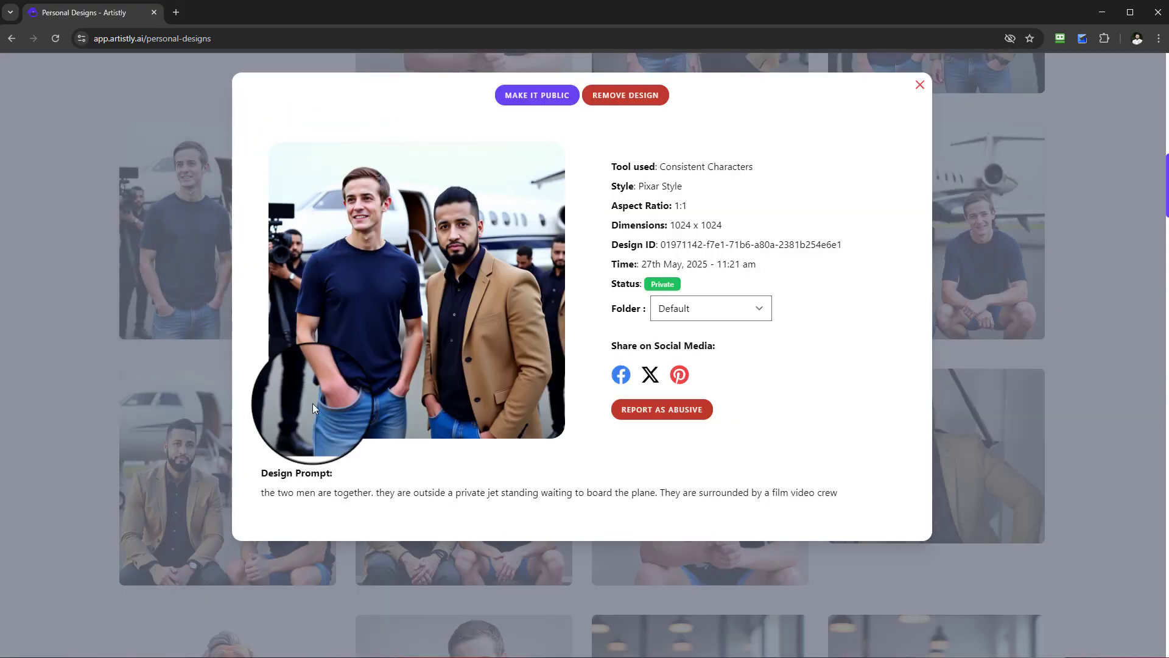
drag(663, 494, 847, 496)
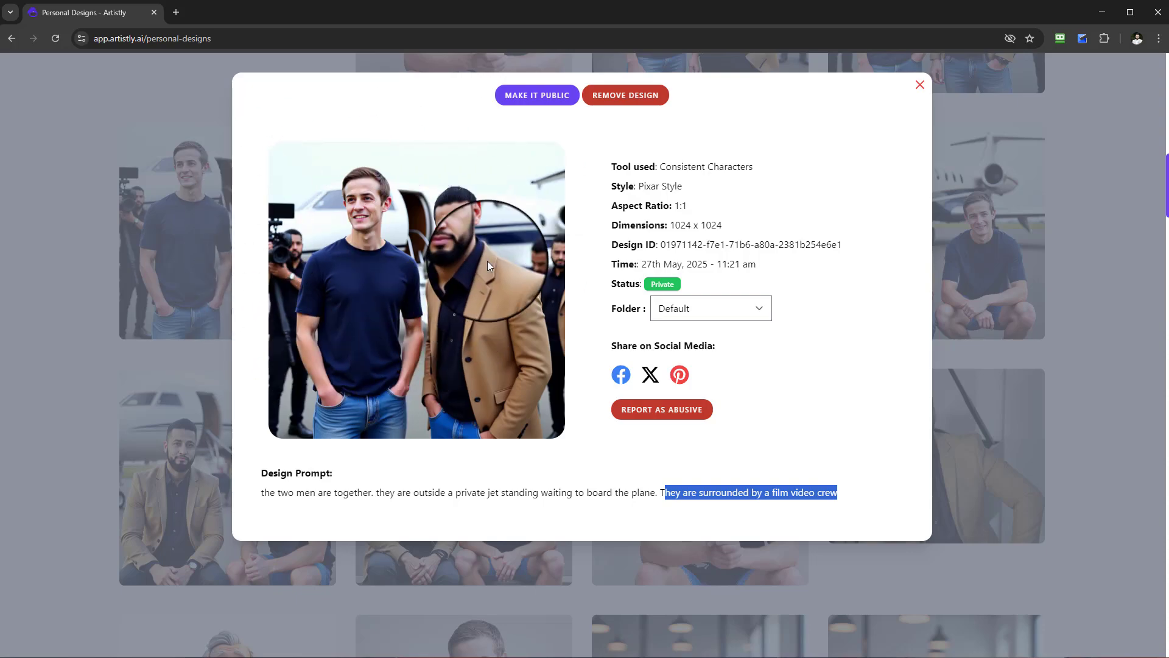
click(918, 83)
mouse_move(923, 464)
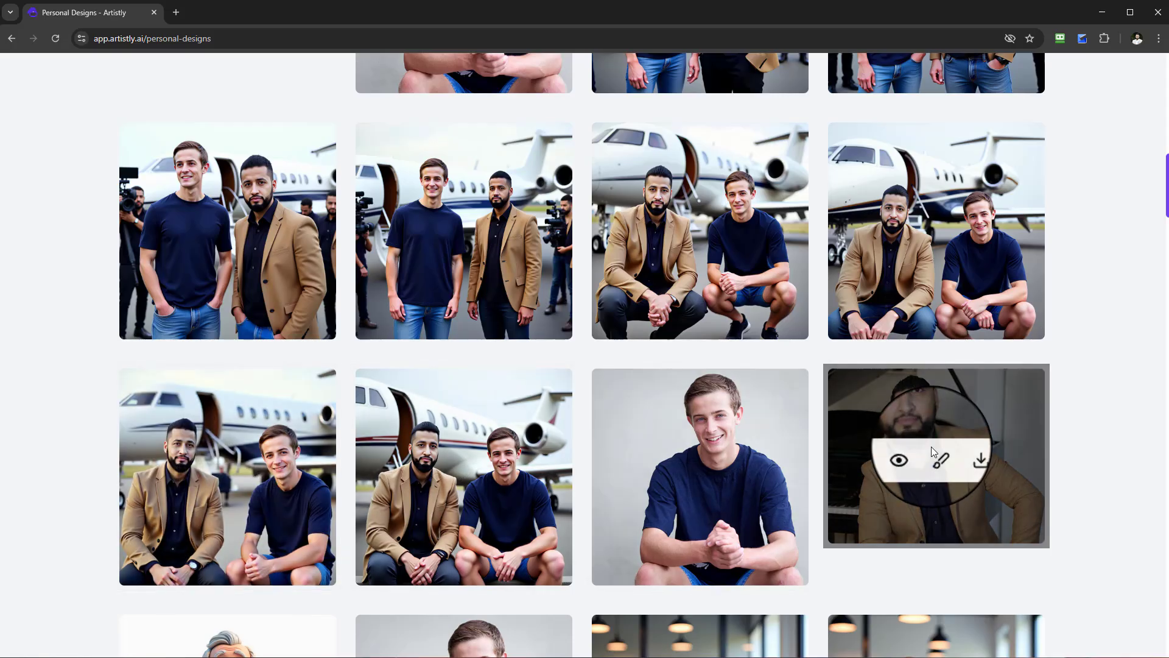
Examine the scene of the two men crouching by the private jet against its prompt about waiting to board the plane.
click(909, 232)
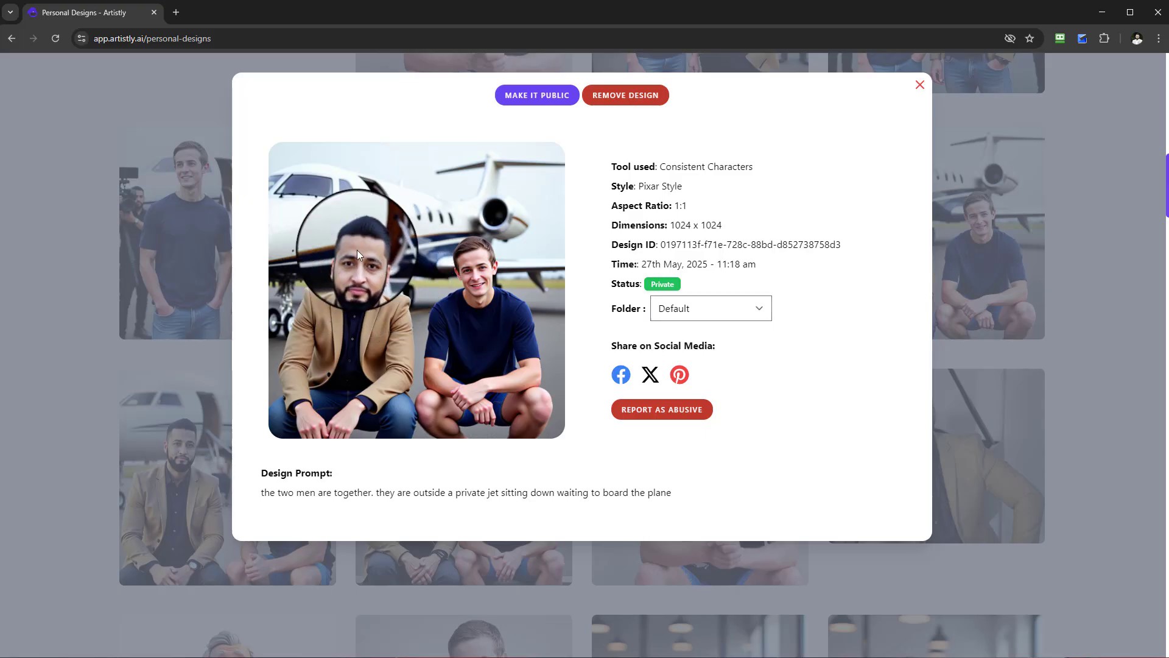
click(921, 85)
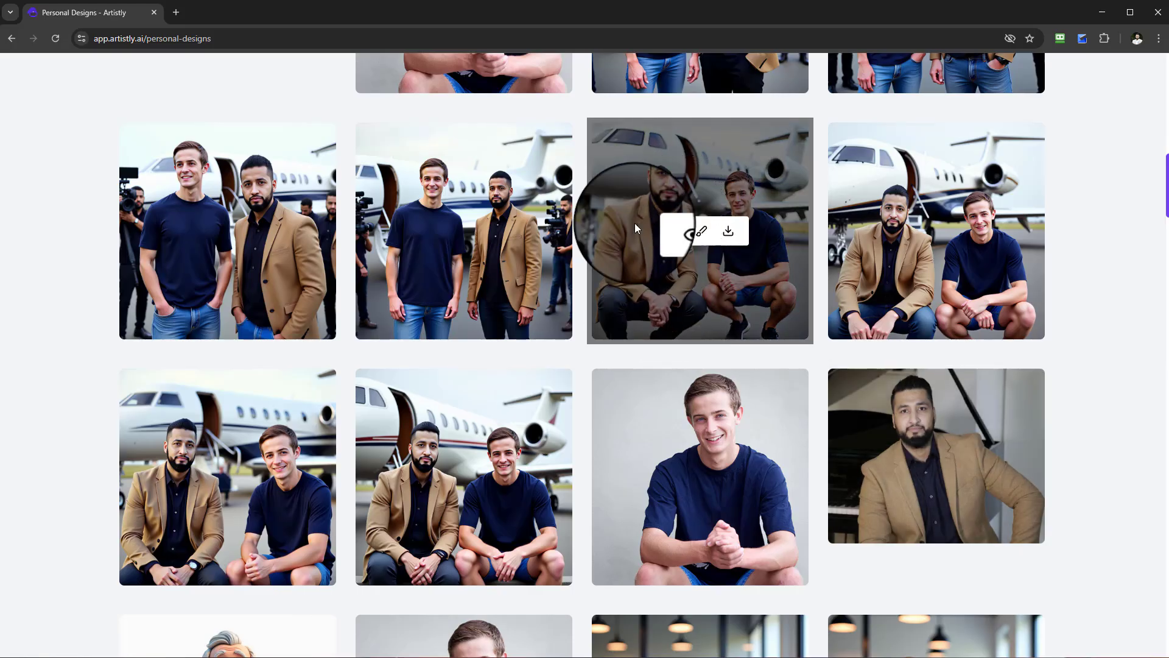
Find the park scenes with the kite and view the one with the boy sitting on the grass by a plate of food.
scroll(847, 310, up, 2)
scroll(851, 313, up, 4)
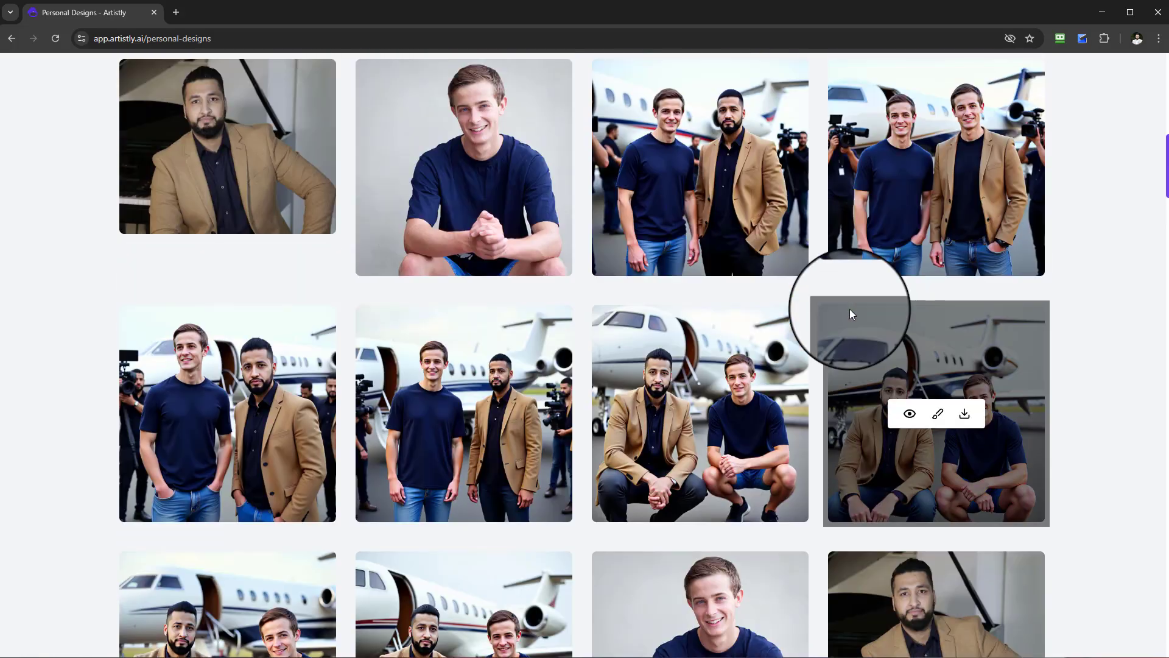
scroll(848, 335, up, 7)
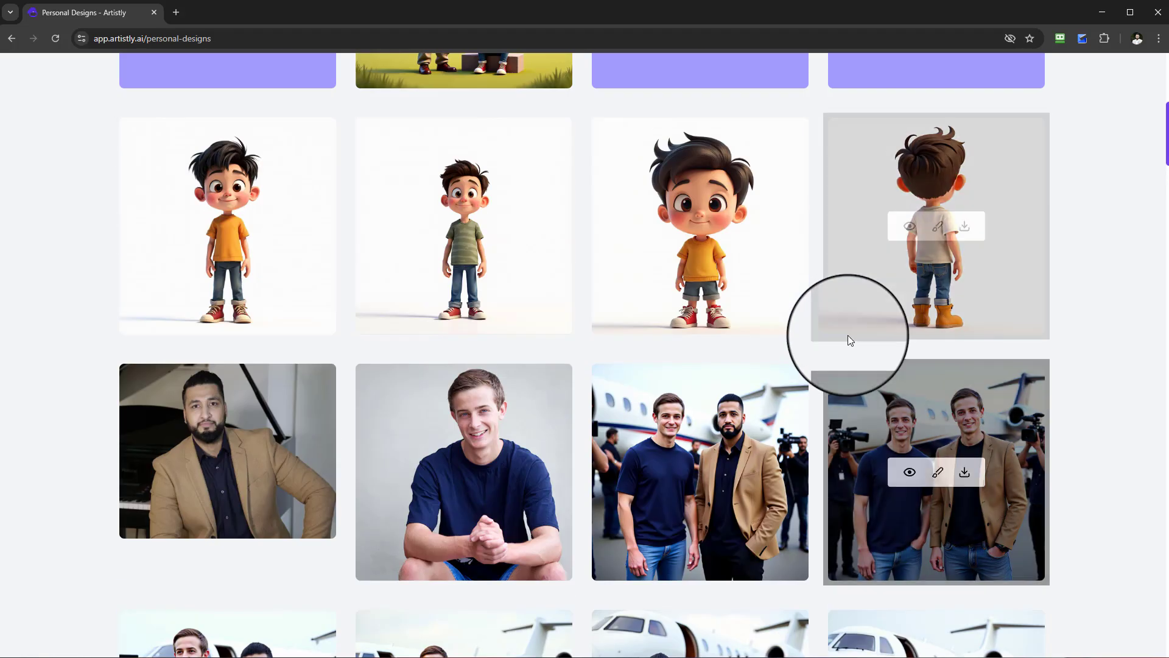
scroll(466, 262, down, 1)
scroll(466, 262, up, 1)
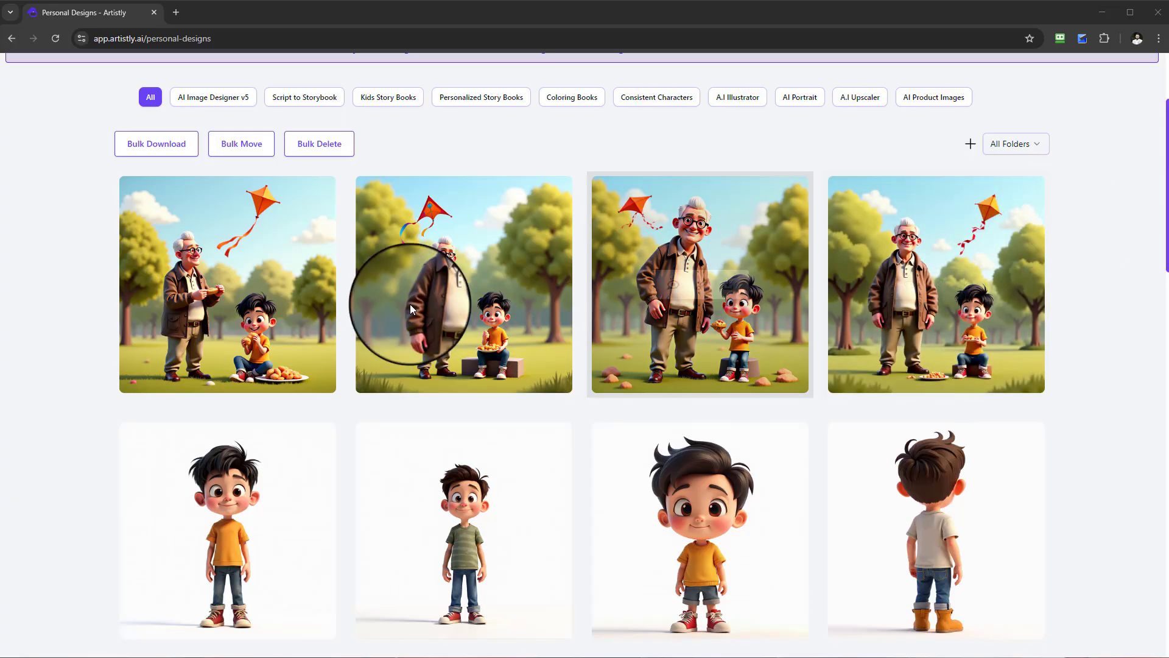
click(199, 277)
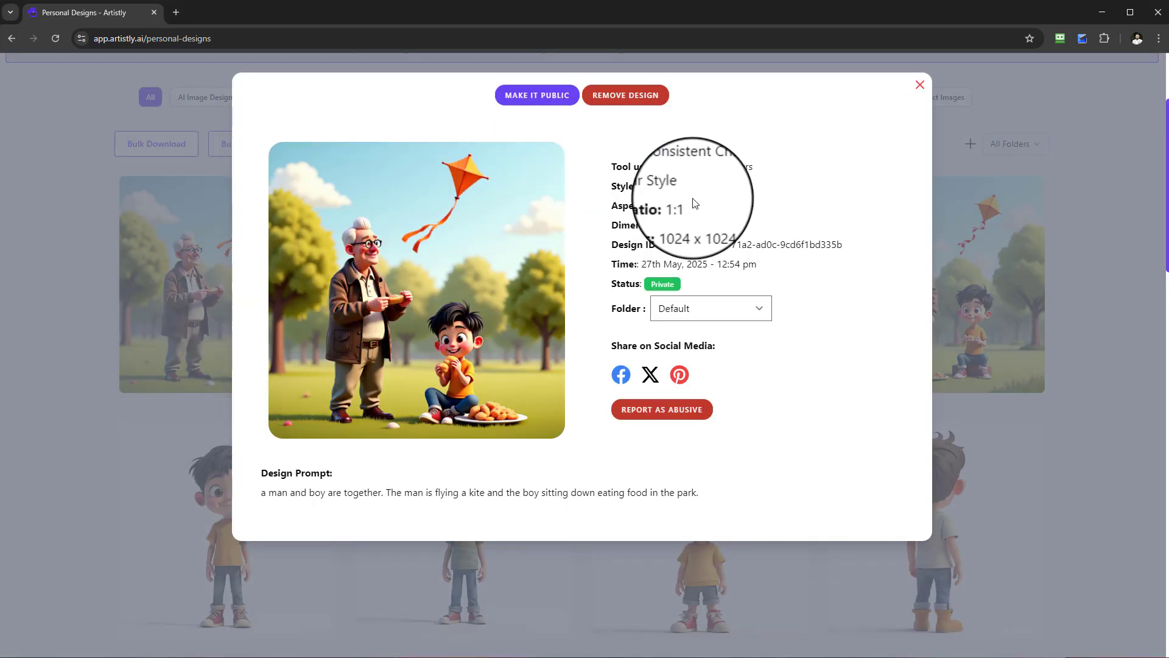
click(920, 86)
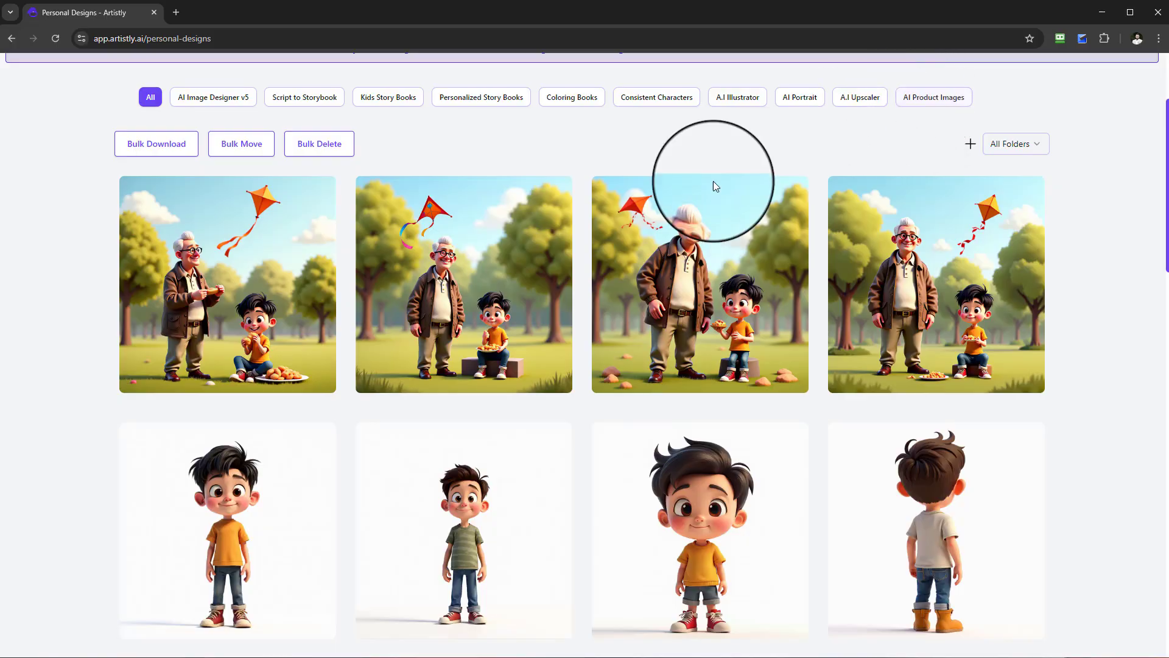
Open the kite scene with the boy eating on a block and highlight the prompt's part about the man flying a kite.
click(436, 278)
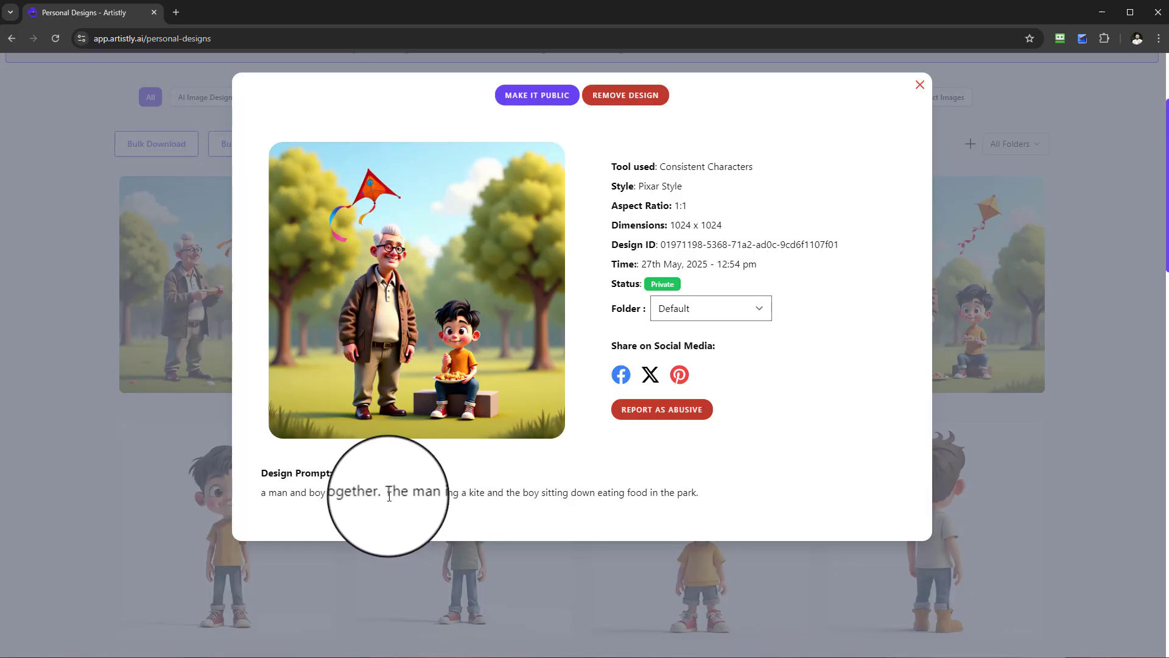
drag(411, 494, 446, 494)
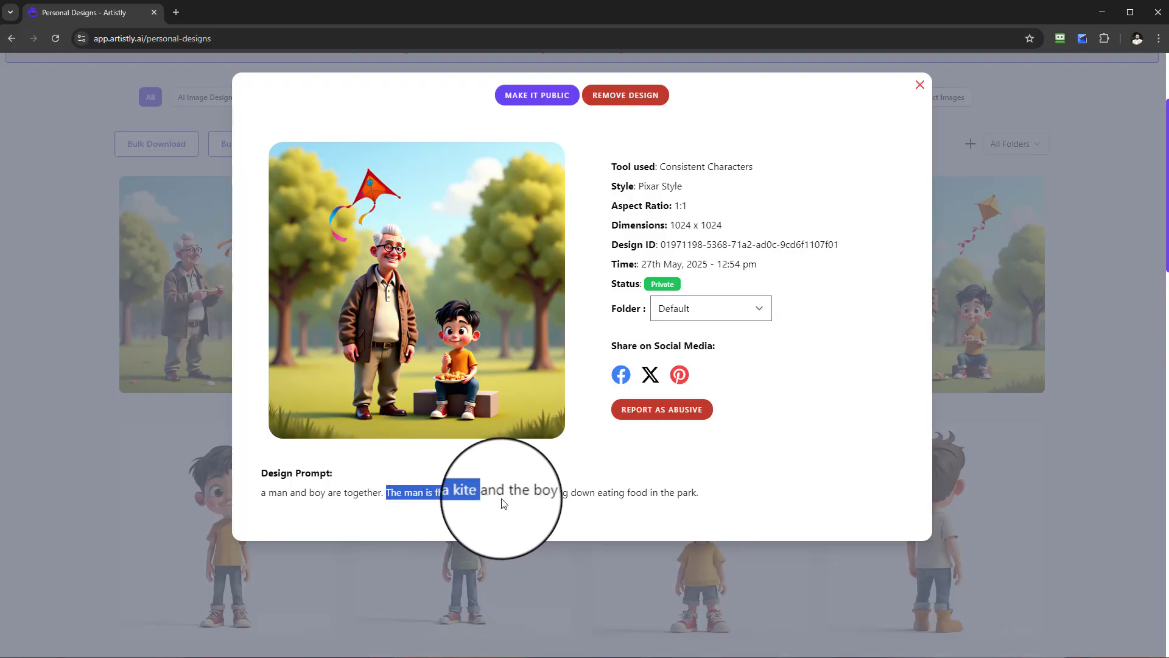
drag(503, 503, 647, 493)
click(921, 85)
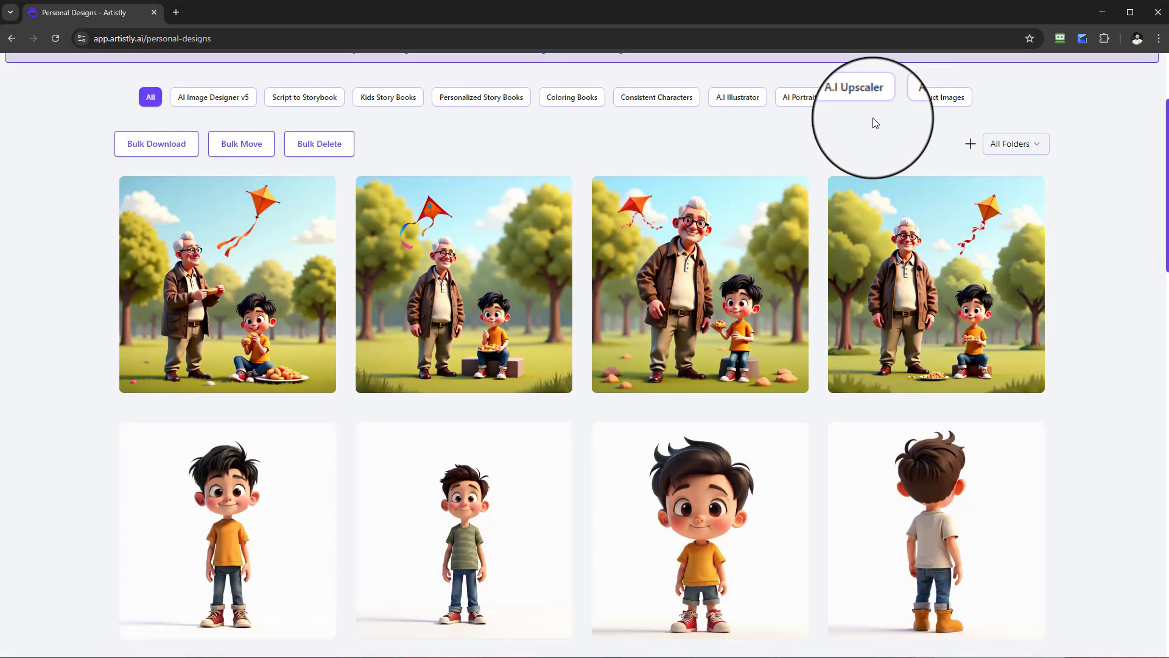
View the two remaining kite scenes of the old man standing beside the boy and compare them with their prompt.
click(906, 281)
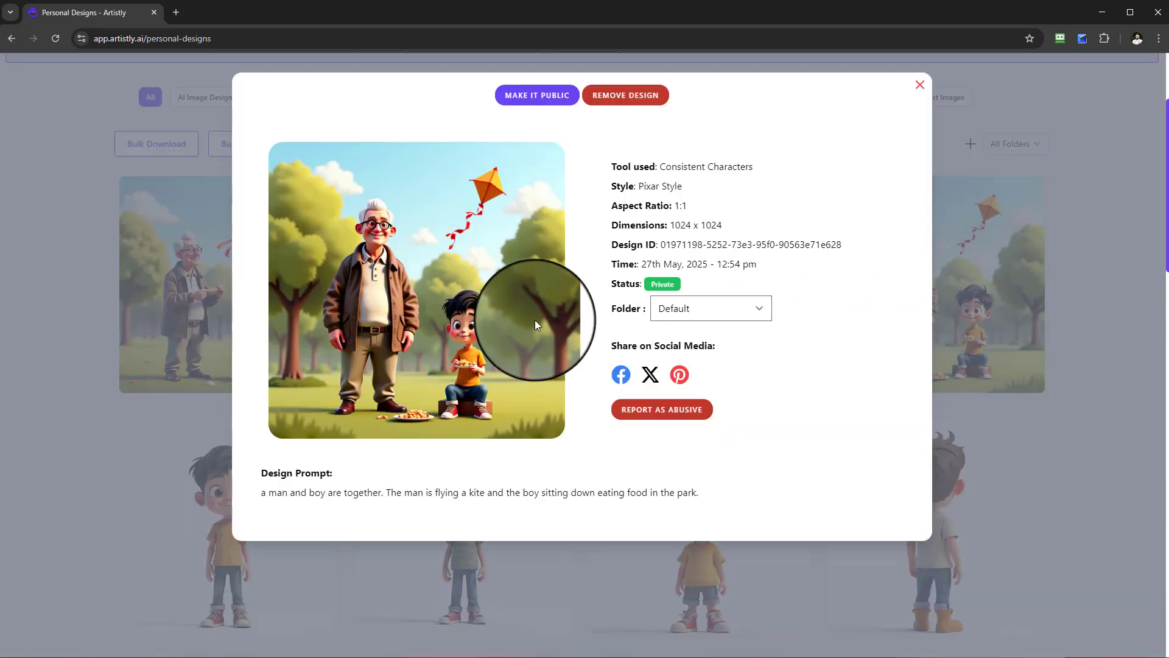
click(921, 85)
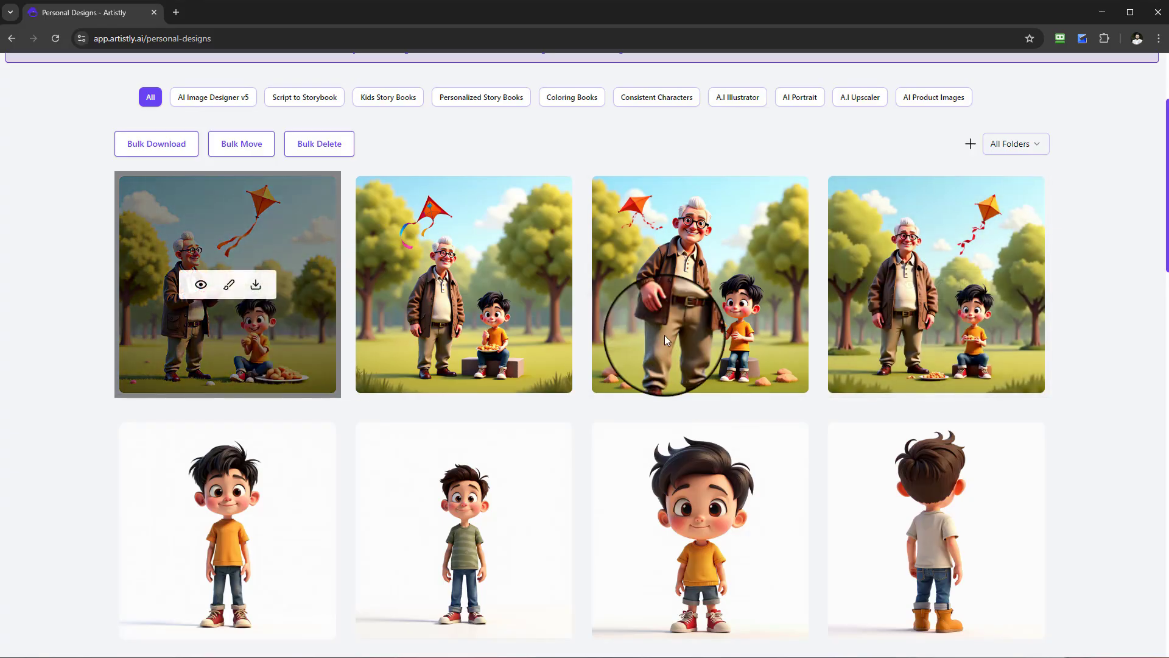
scroll(891, 385, down, 1)
click(673, 224)
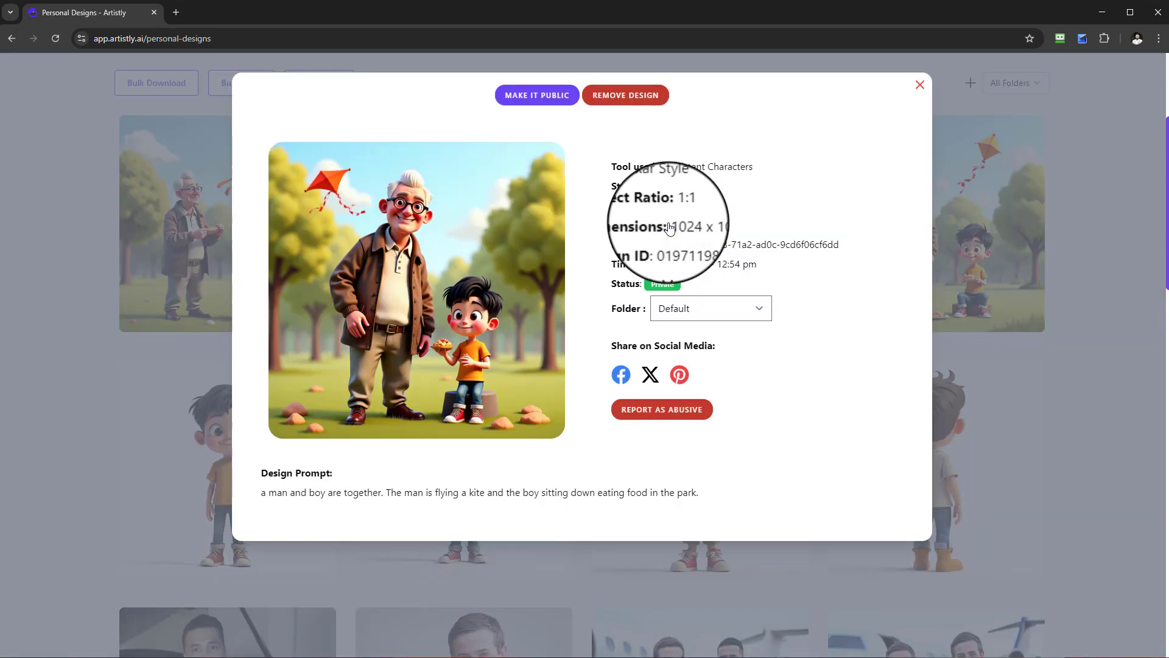
click(920, 85)
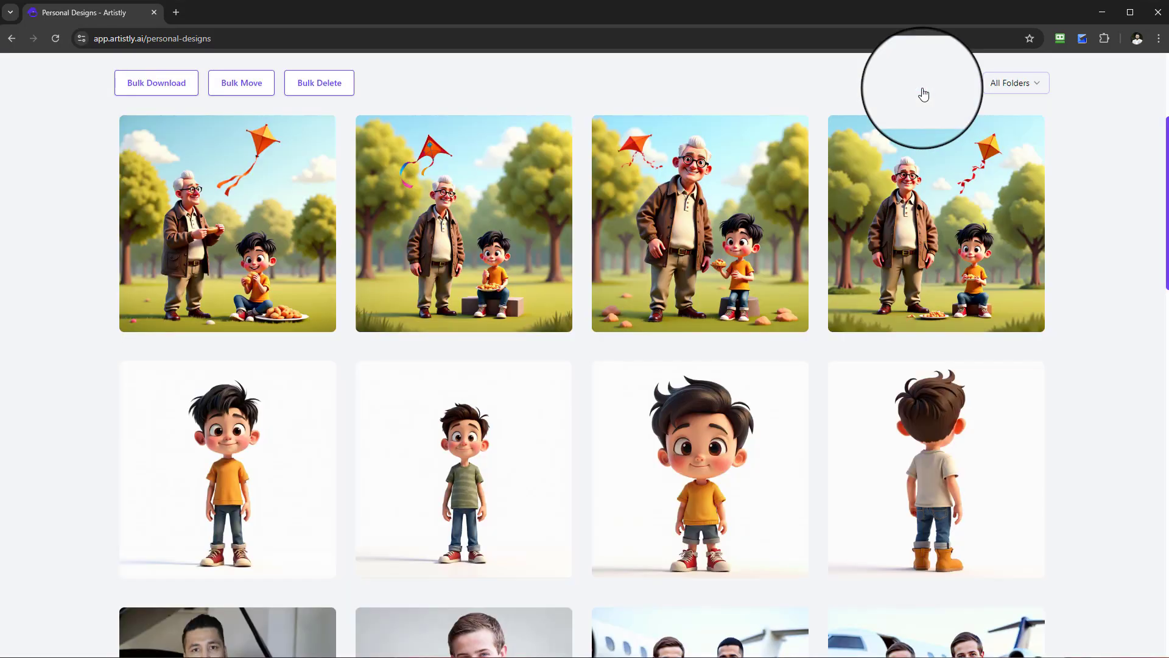
Start a Multi-consistent Characters design and choose the green alien from the media library as Character 1.
scroll(572, 335, up, 4)
click(419, 160)
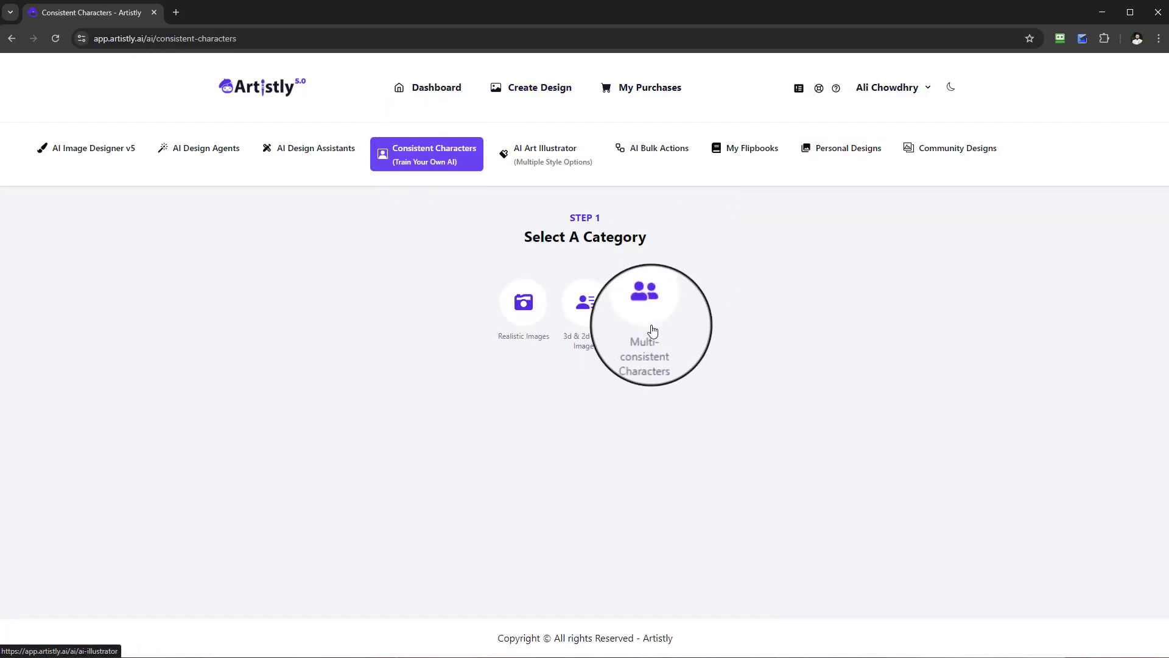
click(647, 323)
click(353, 548)
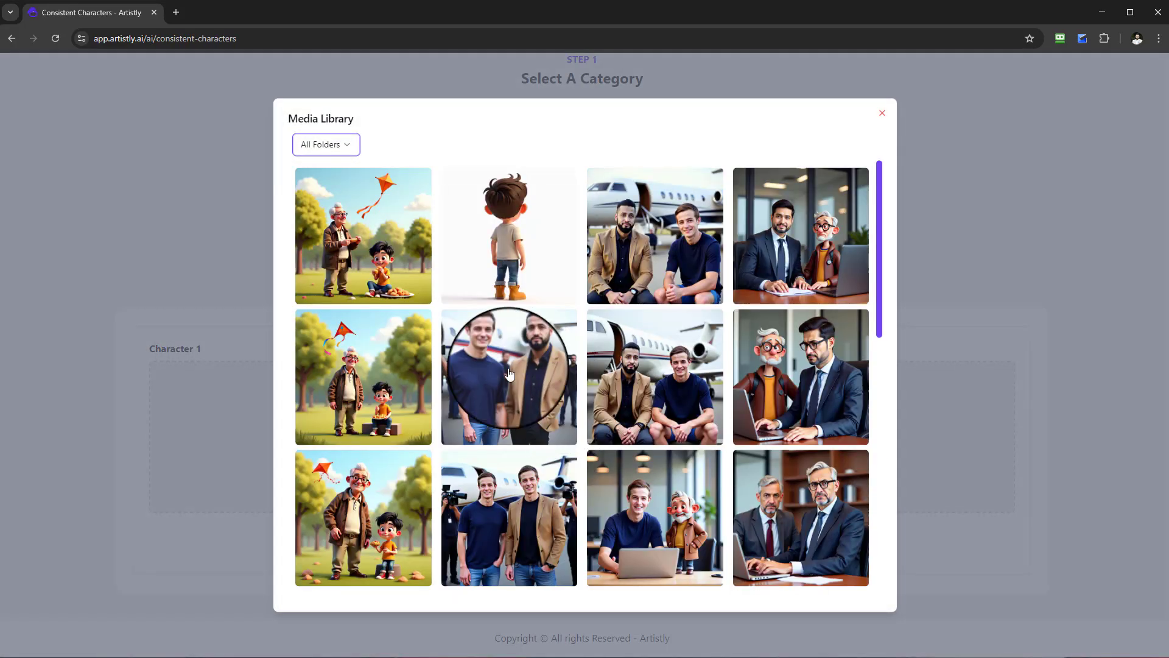
scroll(418, 378, down, 10)
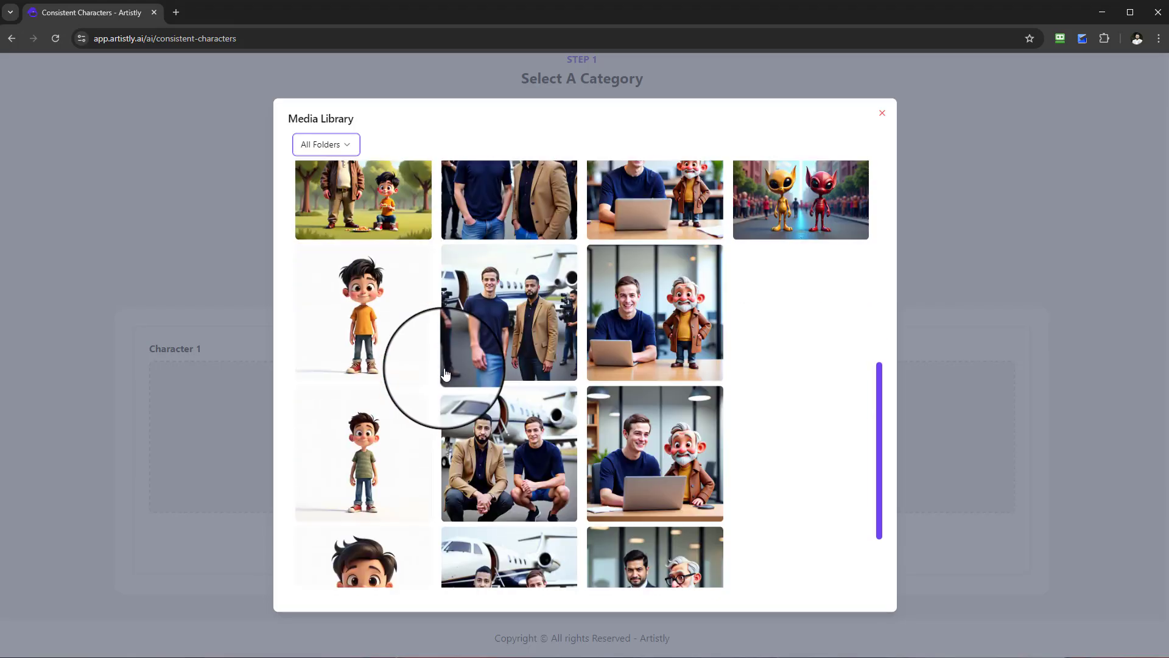
click(580, 573)
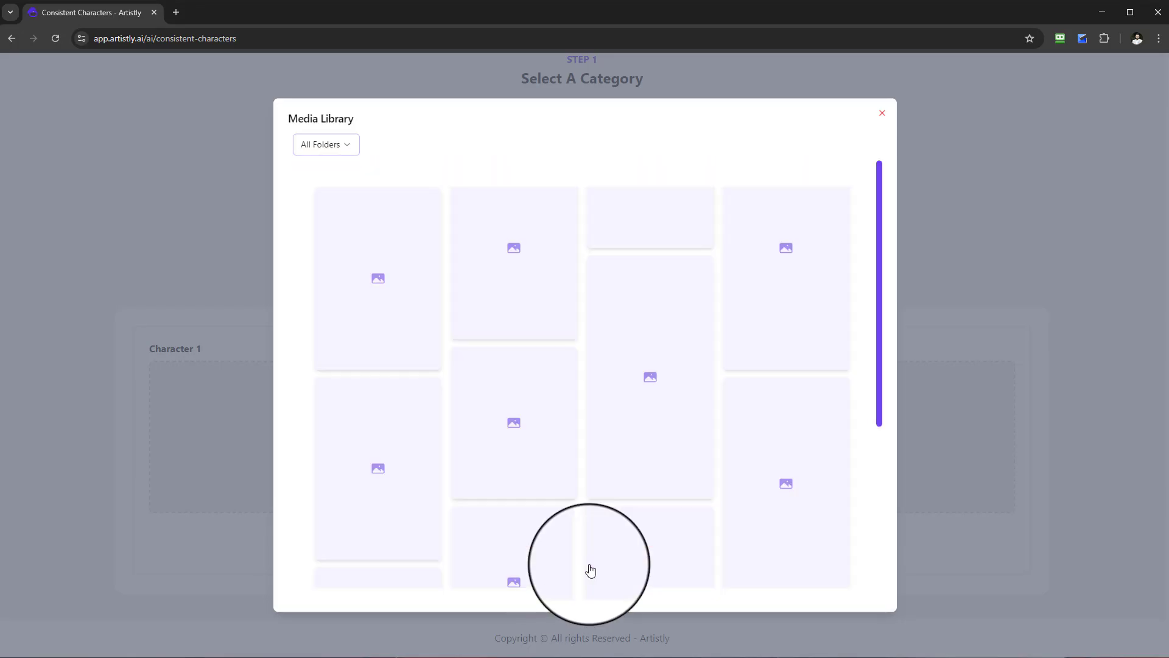
scroll(622, 521, down, 10)
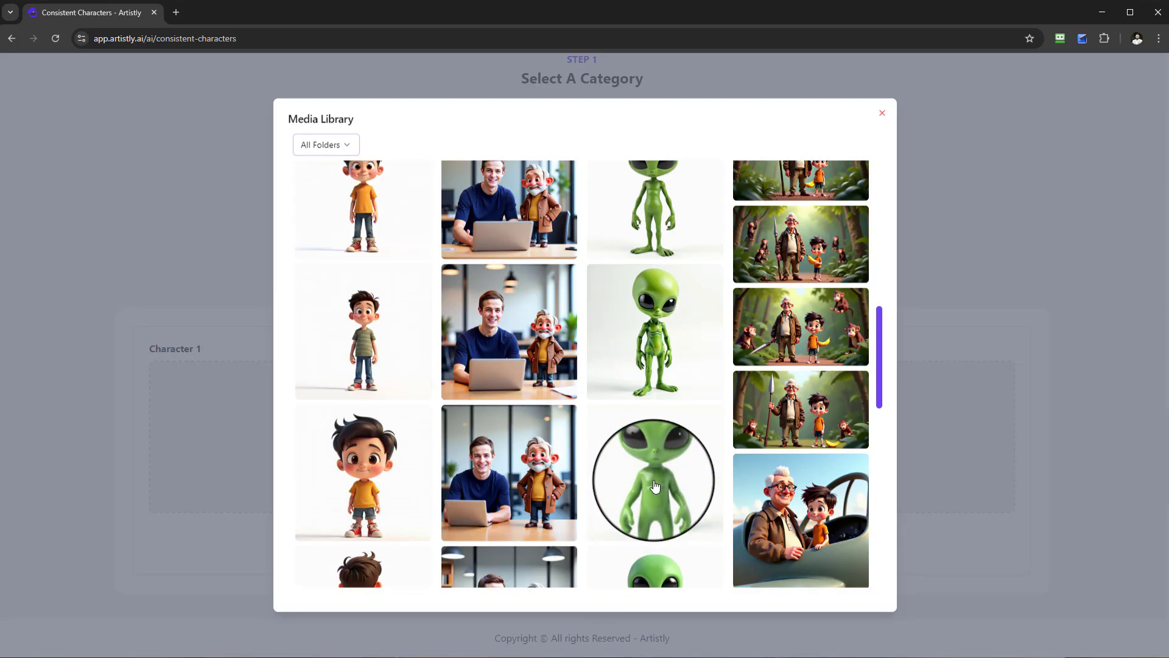
click(654, 360)
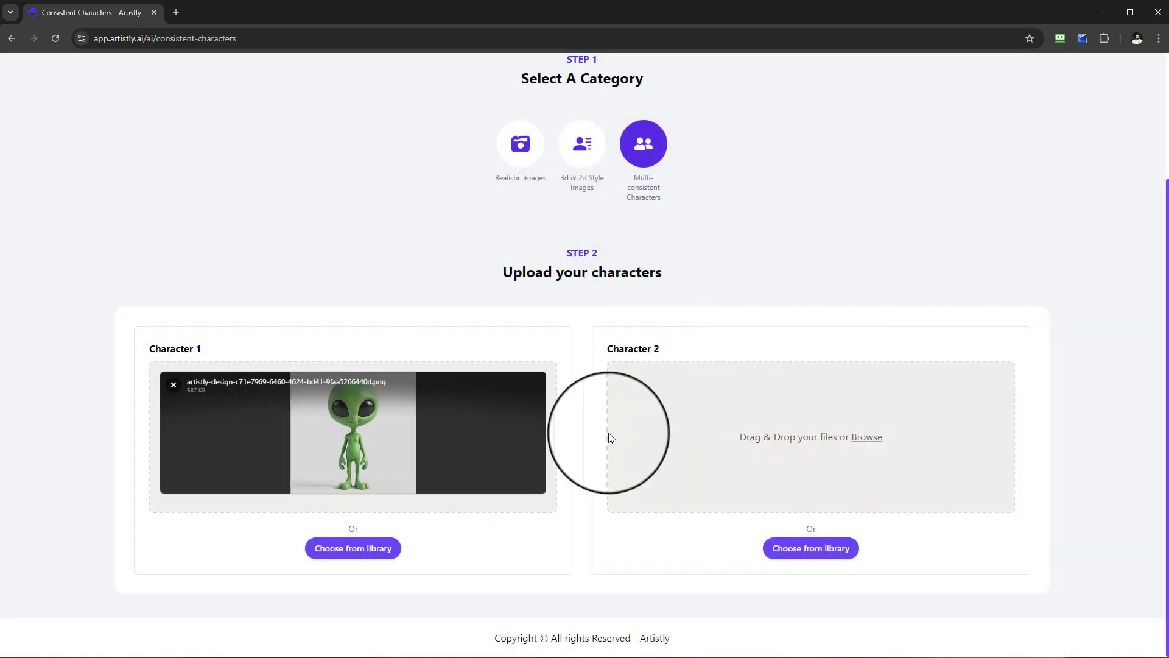
Choose the cartoon boy in the orange shirt and jeans from the media library as Character 2.
click(805, 552)
scroll(482, 411, down, 10)
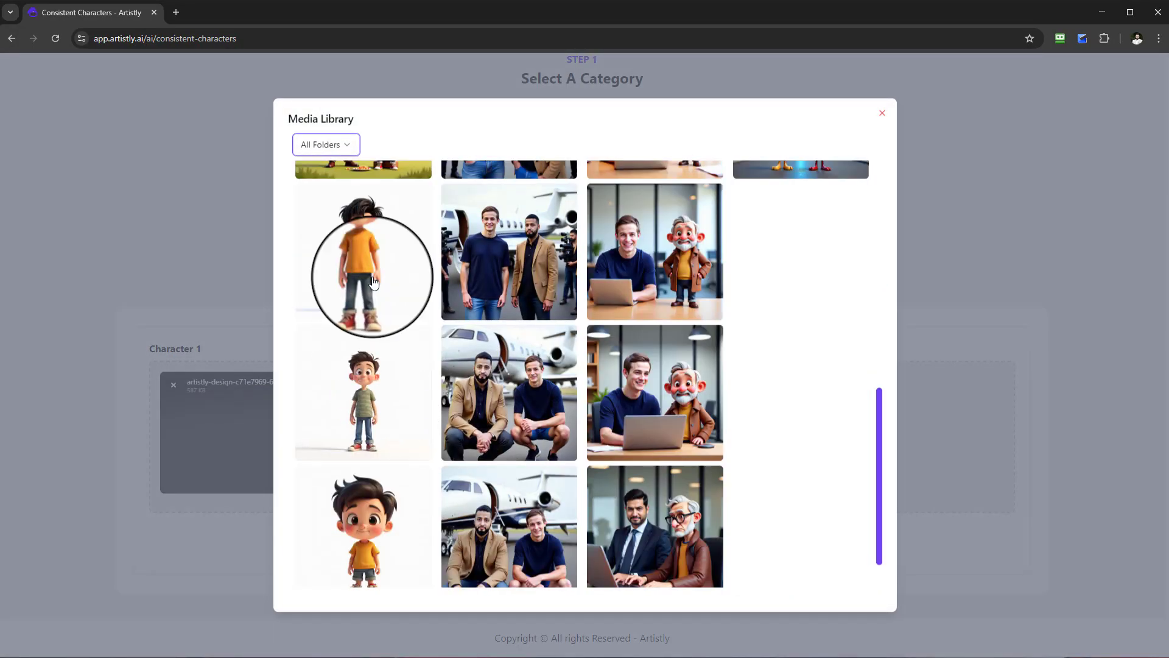
click(373, 268)
Enter a prompt placing the alien and boy on top of a volcano, the alien holding a lazer weapon with lots of people around; set quantity 4.
scroll(605, 516, down, 4)
click(505, 471)
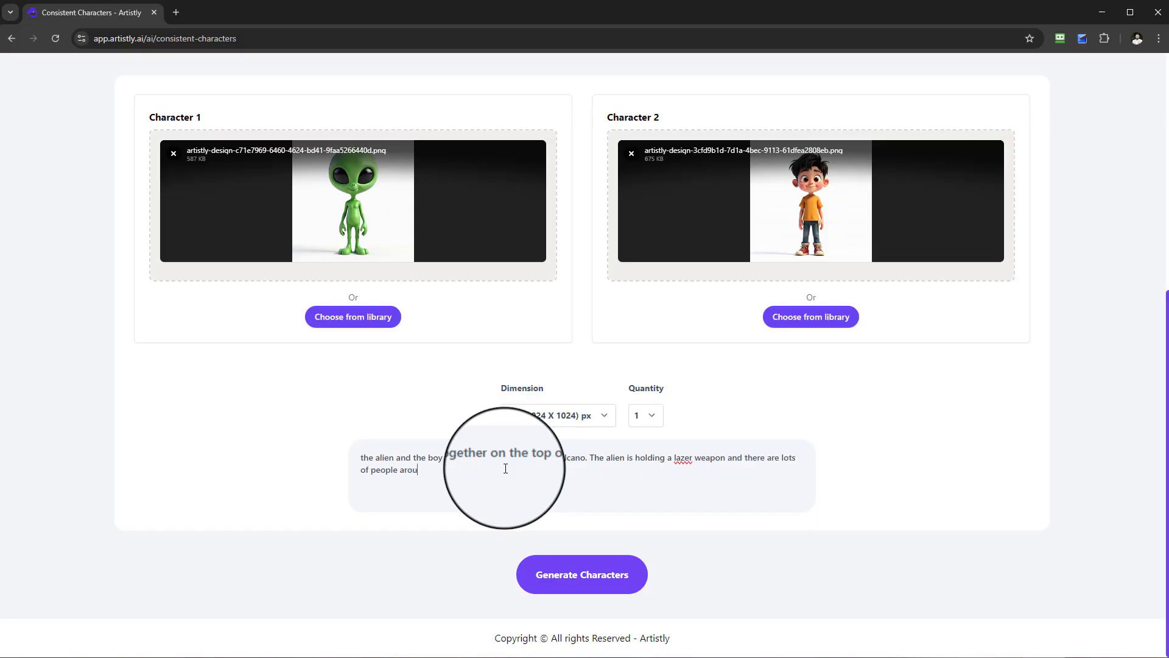
click(645, 415)
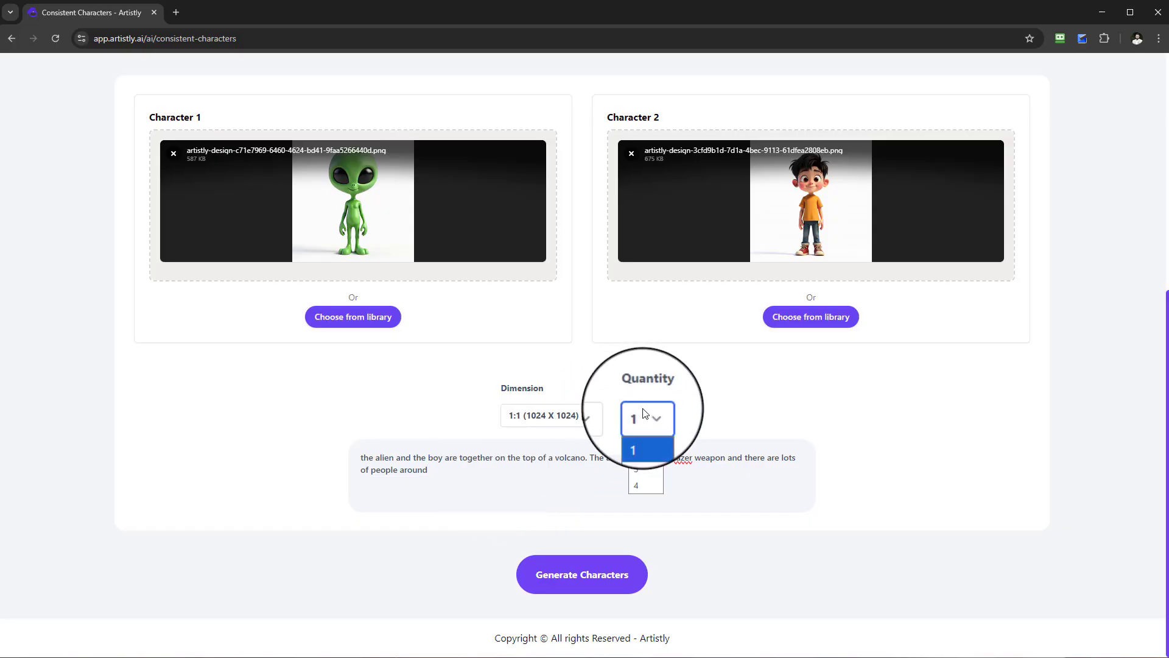
click(634, 483)
Check the spelling suggestions for "lazer" in the prompt and generate the characters at 1:1 (1024 X 1024) px.
right_click(685, 458)
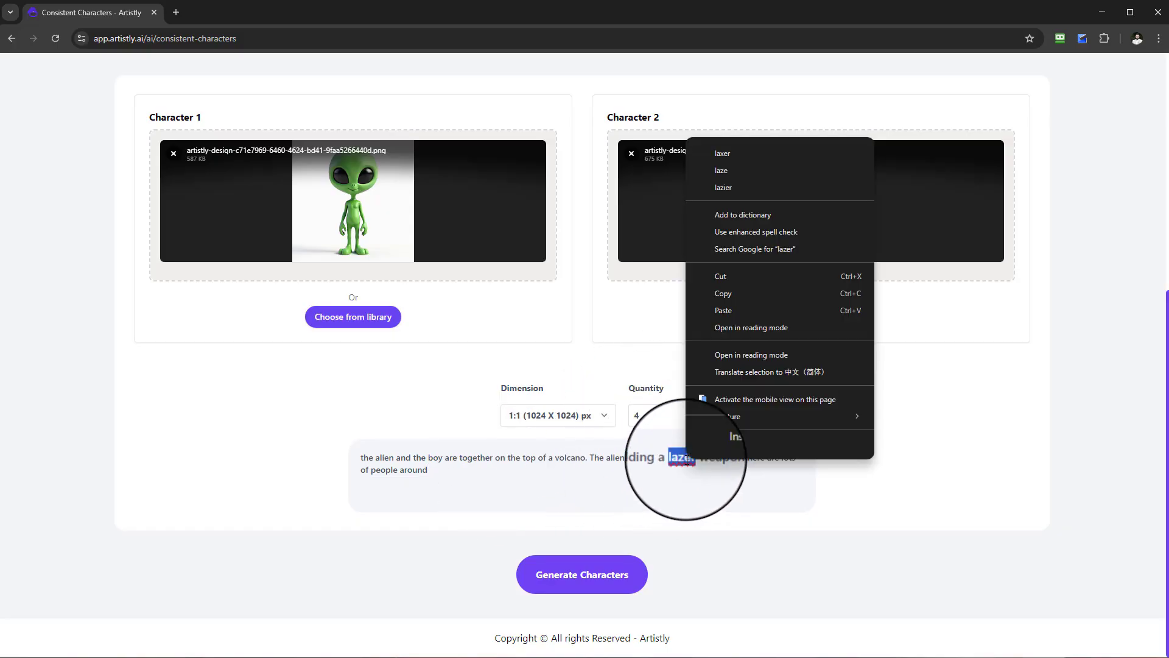
click(629, 477)
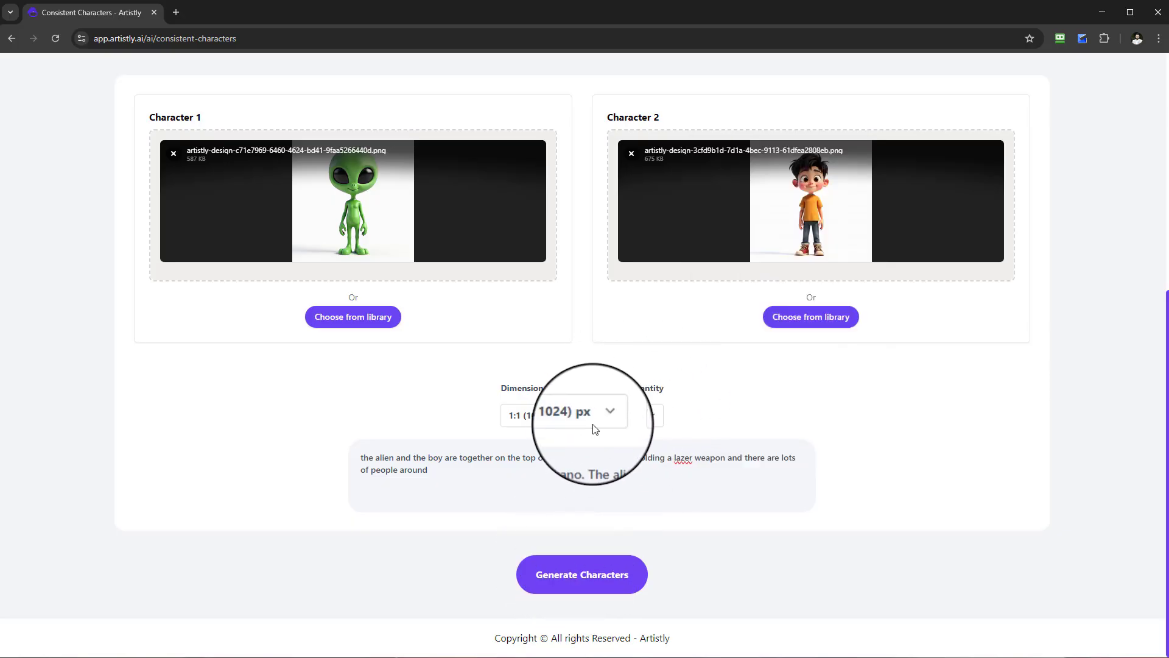
click(557, 417)
click(694, 473)
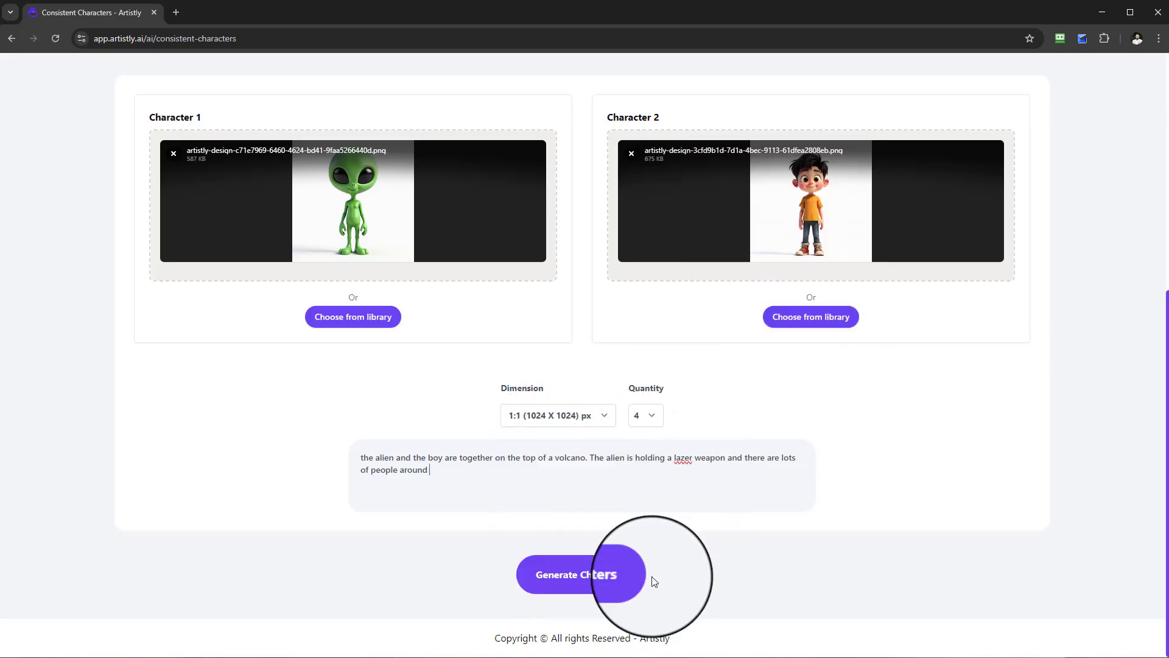
click(606, 575)
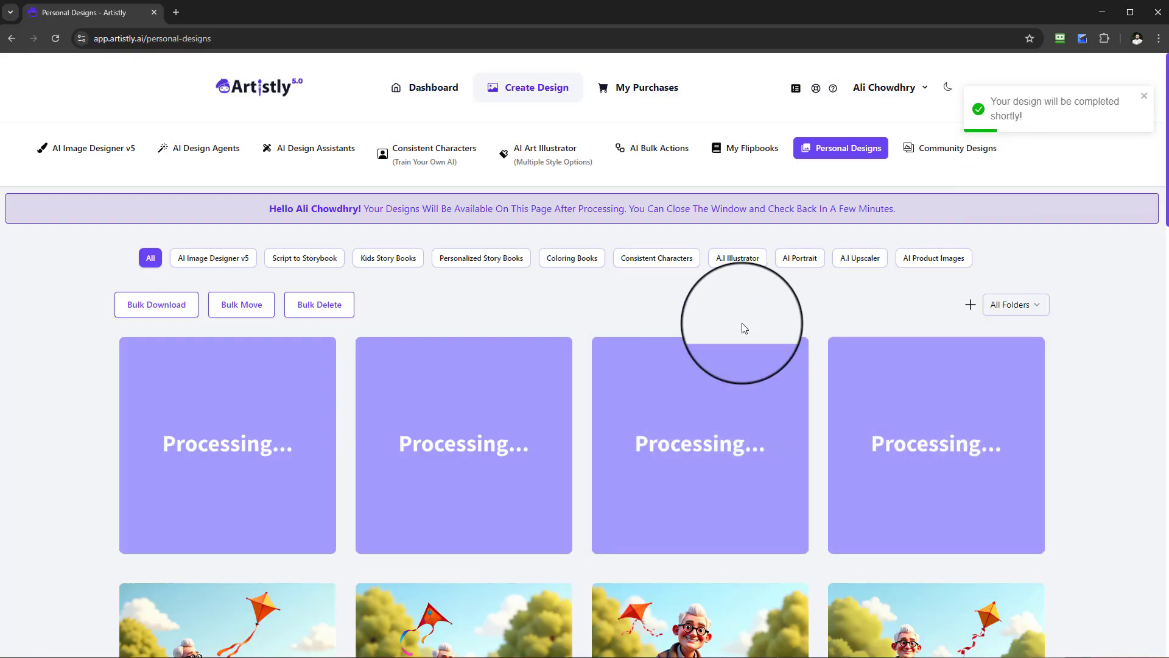
scroll(753, 296, down, 6)
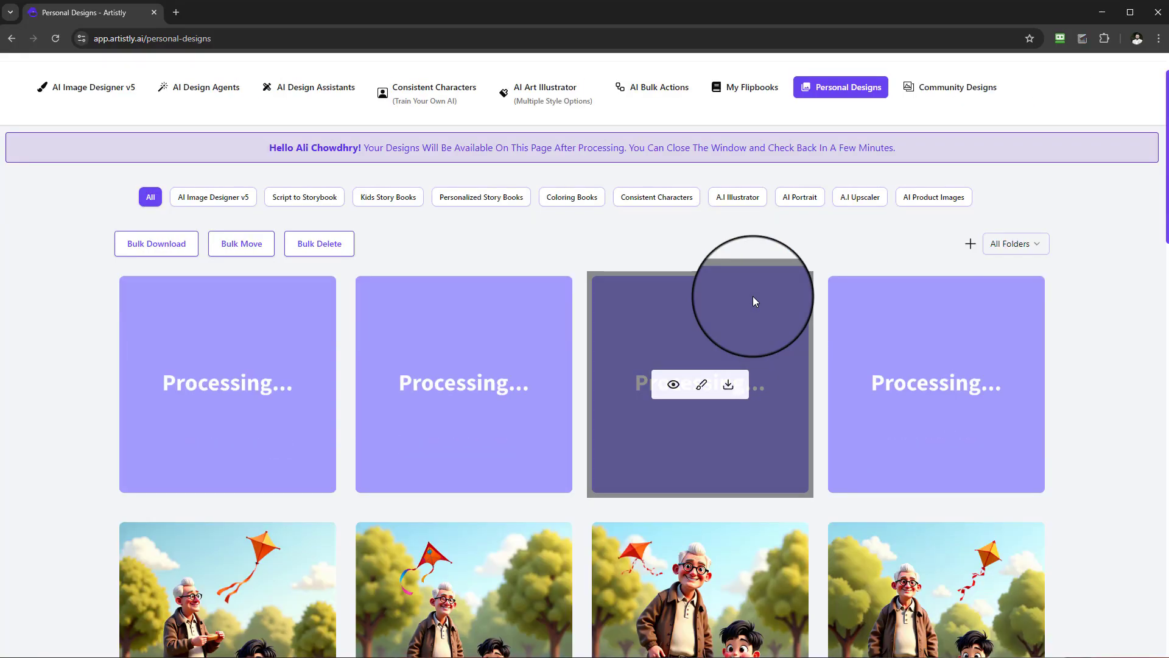
scroll(751, 310, down, 6)
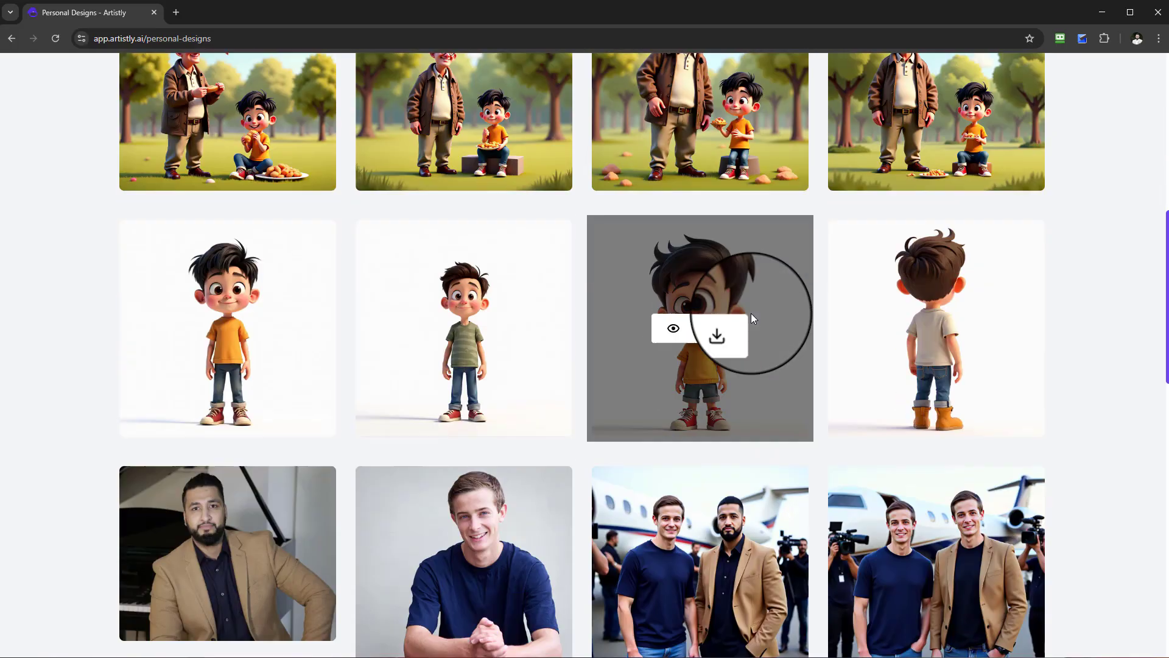
scroll(761, 317, up, 8)
scroll(771, 327, up, 4)
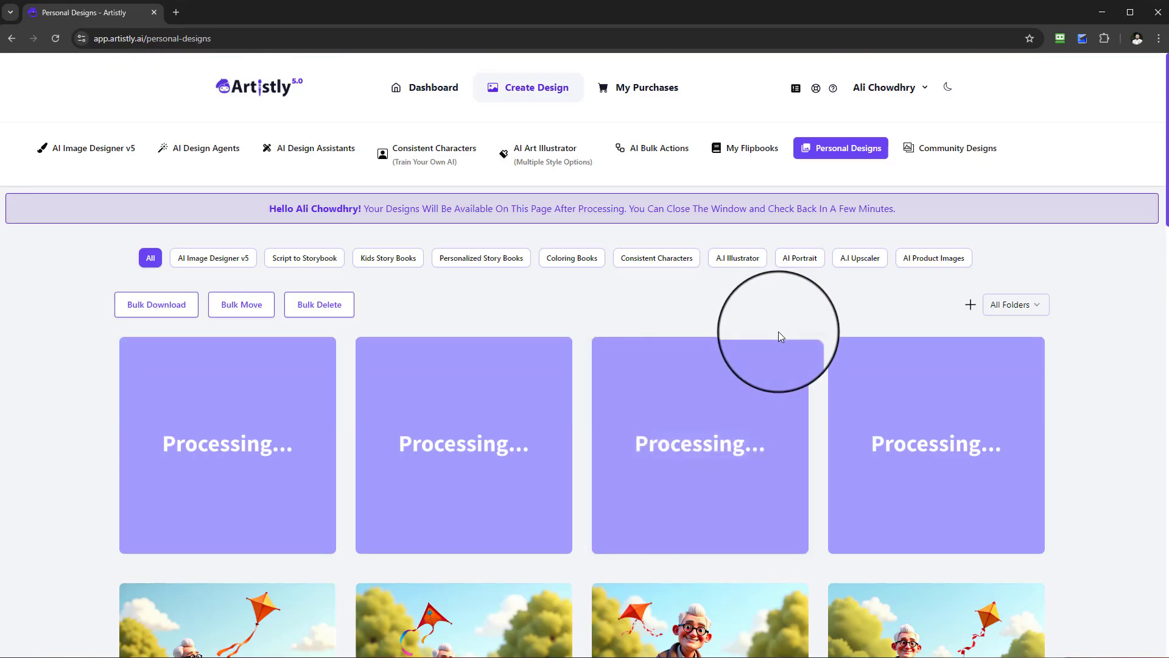
Reopen the kite scene with the plate of food at the old man's feet and highlight its entire design prompt.
scroll(778, 339, down, 2)
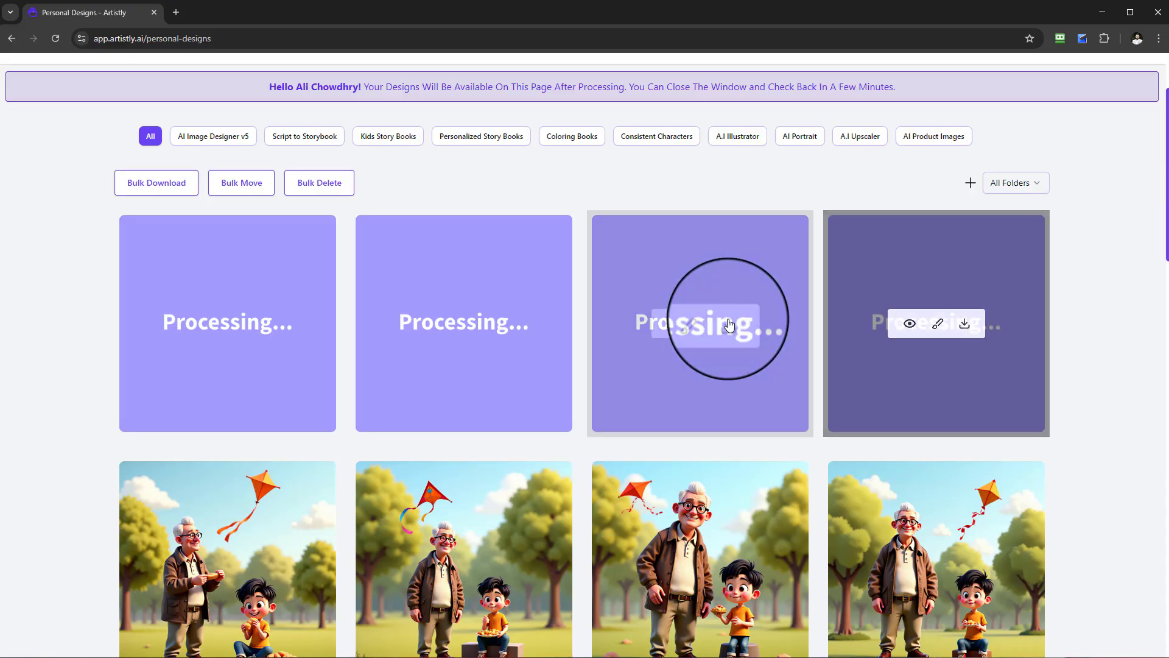
scroll(896, 341, down, 3)
click(910, 386)
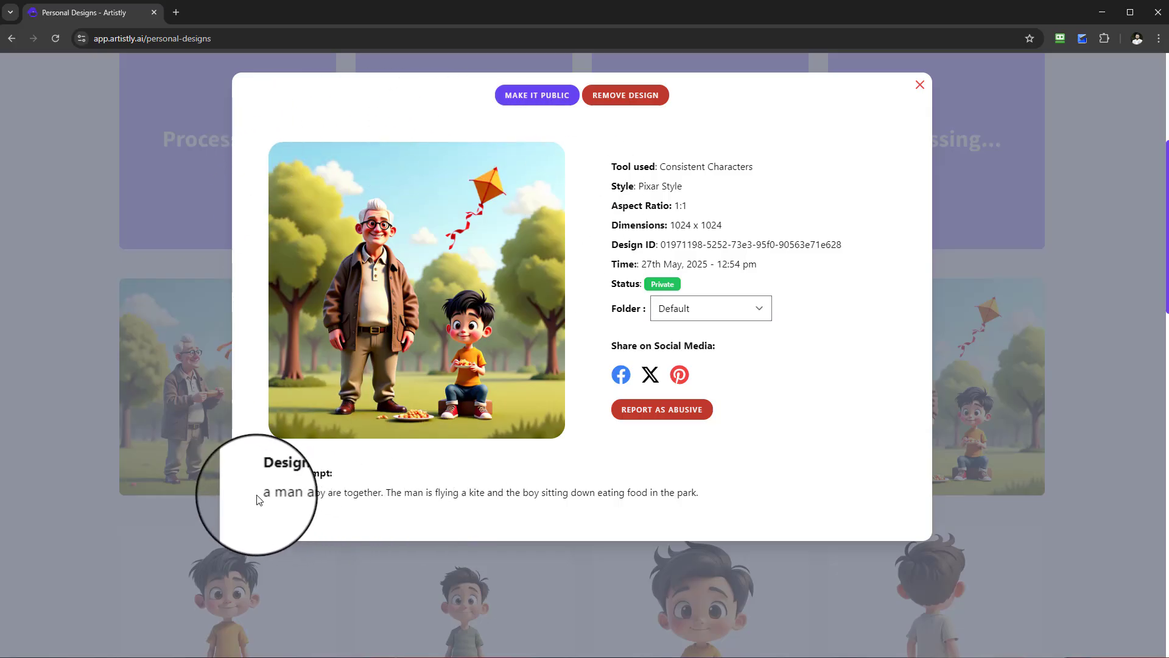
drag(257, 498, 701, 493)
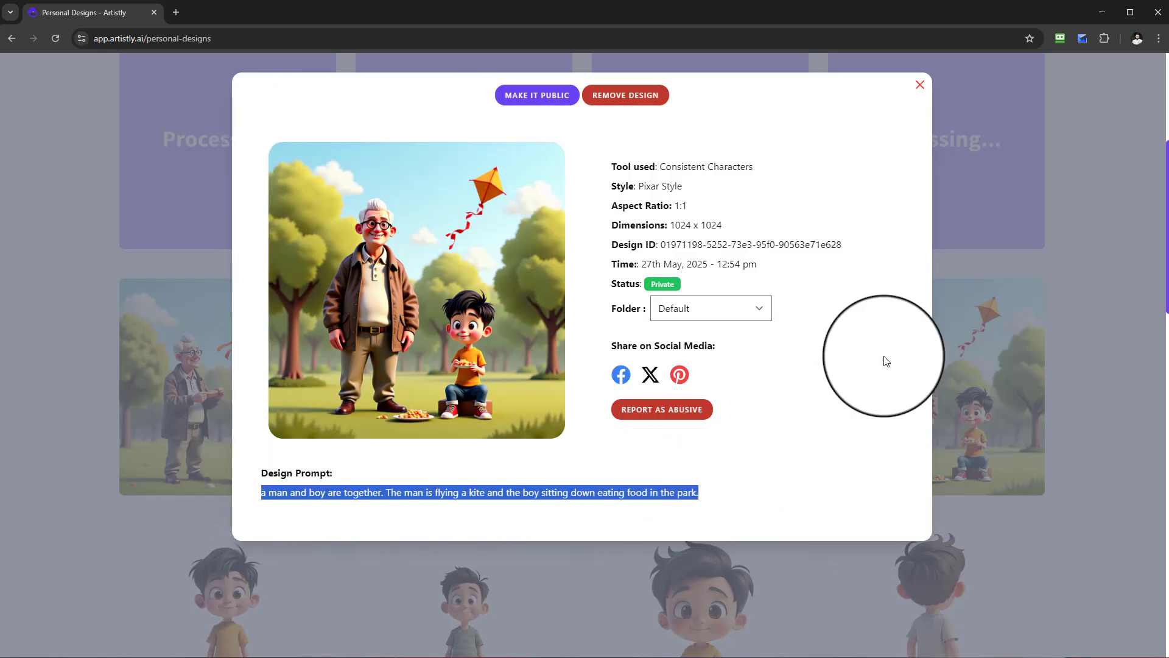
click(921, 85)
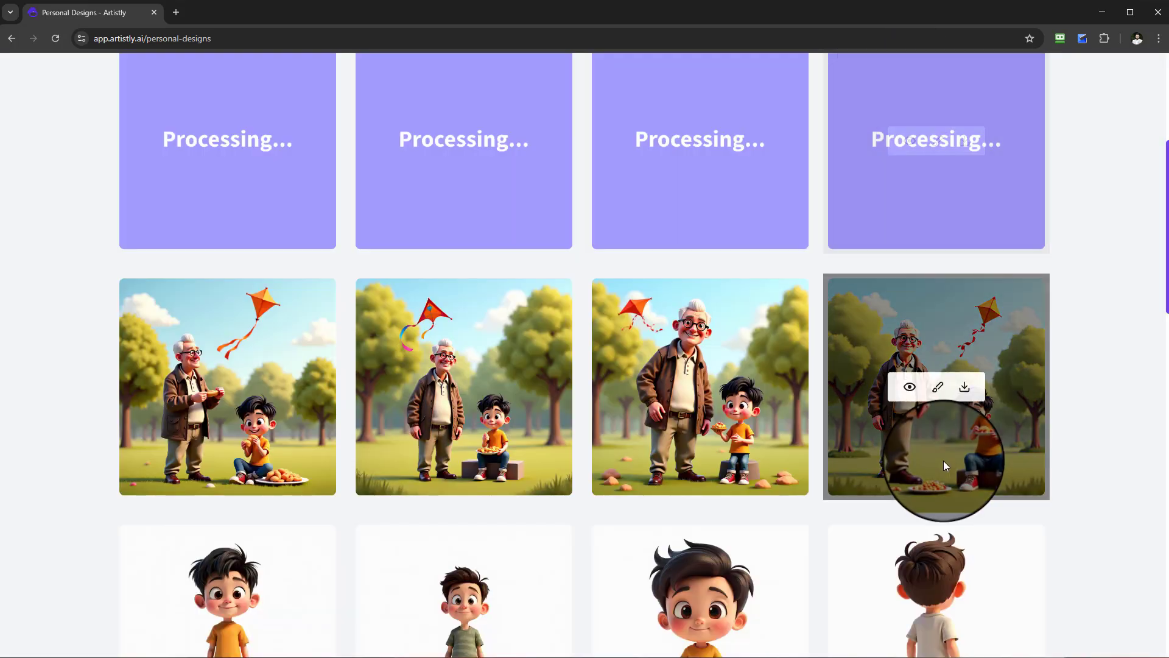
Examine the two office scenes of the man and cartoon man on a laptop together with their design prompts.
scroll(951, 460, down, 20)
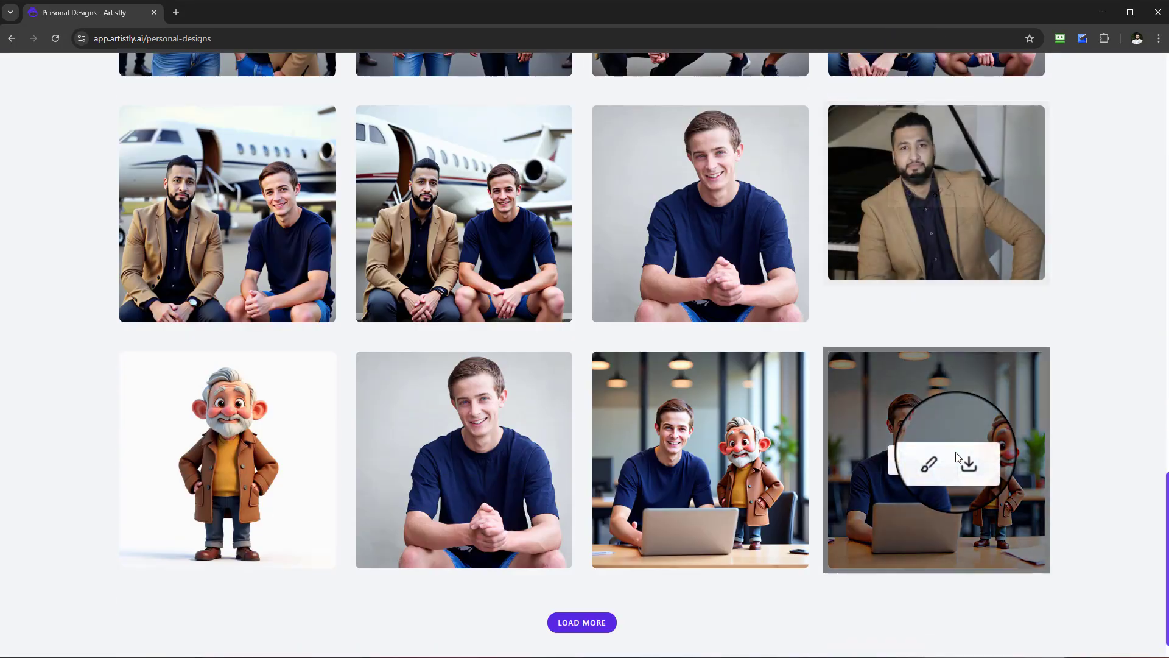
scroll(957, 457, down, 1)
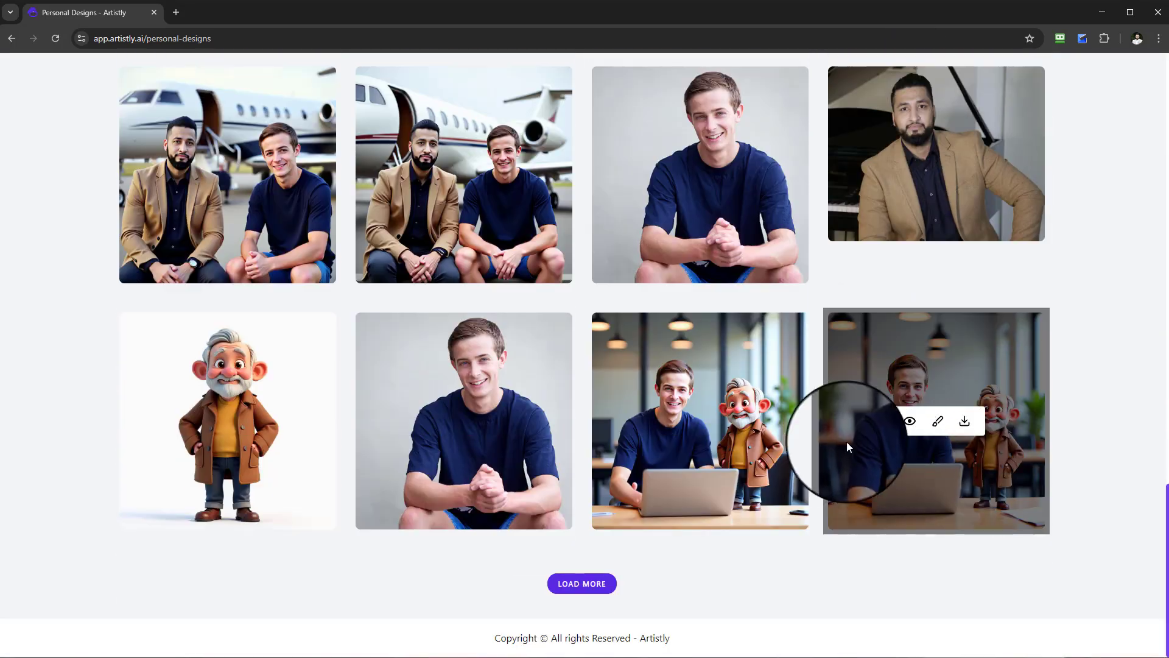
click(899, 424)
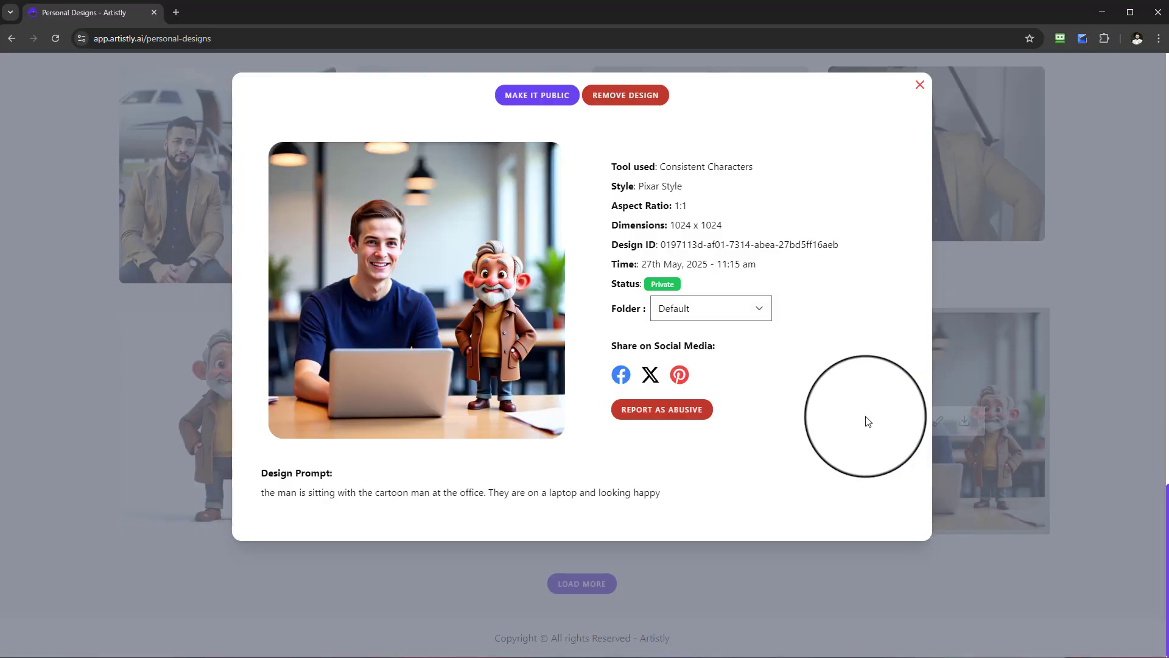
click(927, 82)
click(666, 423)
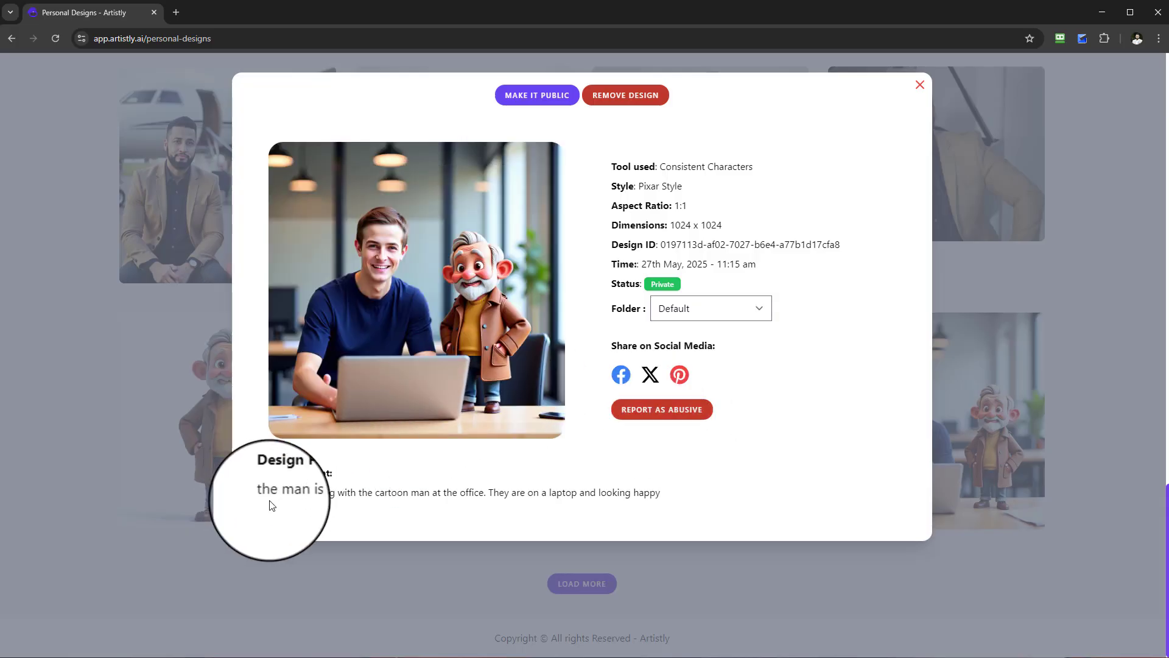
click(925, 89)
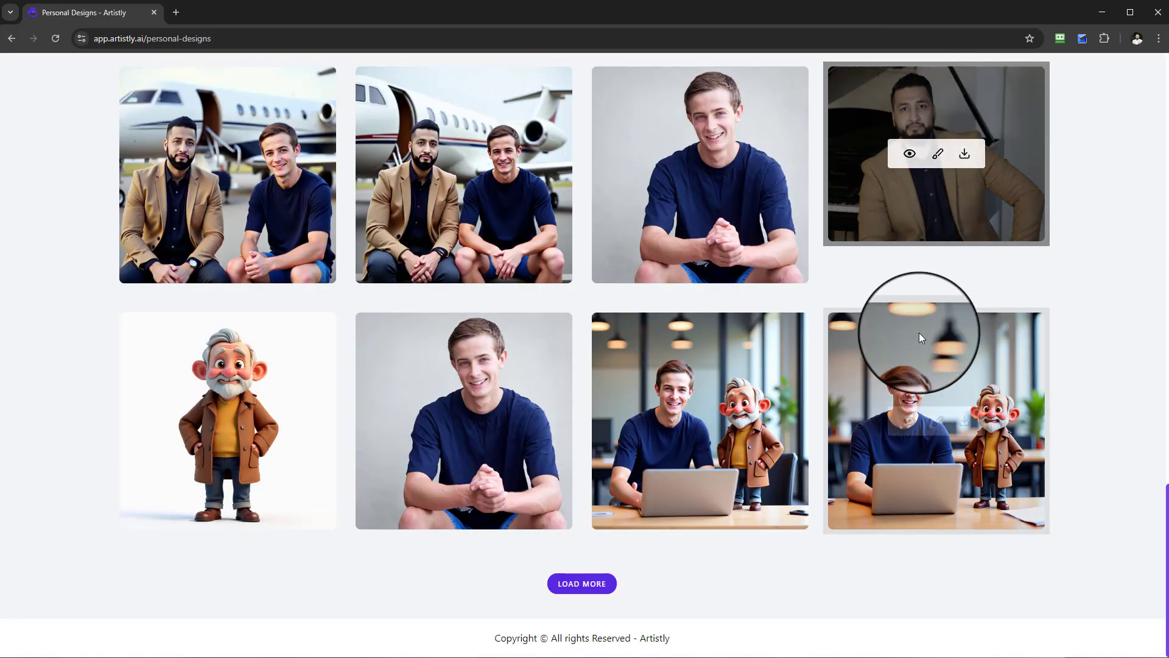
Compare the volcano scene with surrounding mountains and the dark-sky volcano scene with two laser beams against their design prompts.
scroll(927, 362, up, 20)
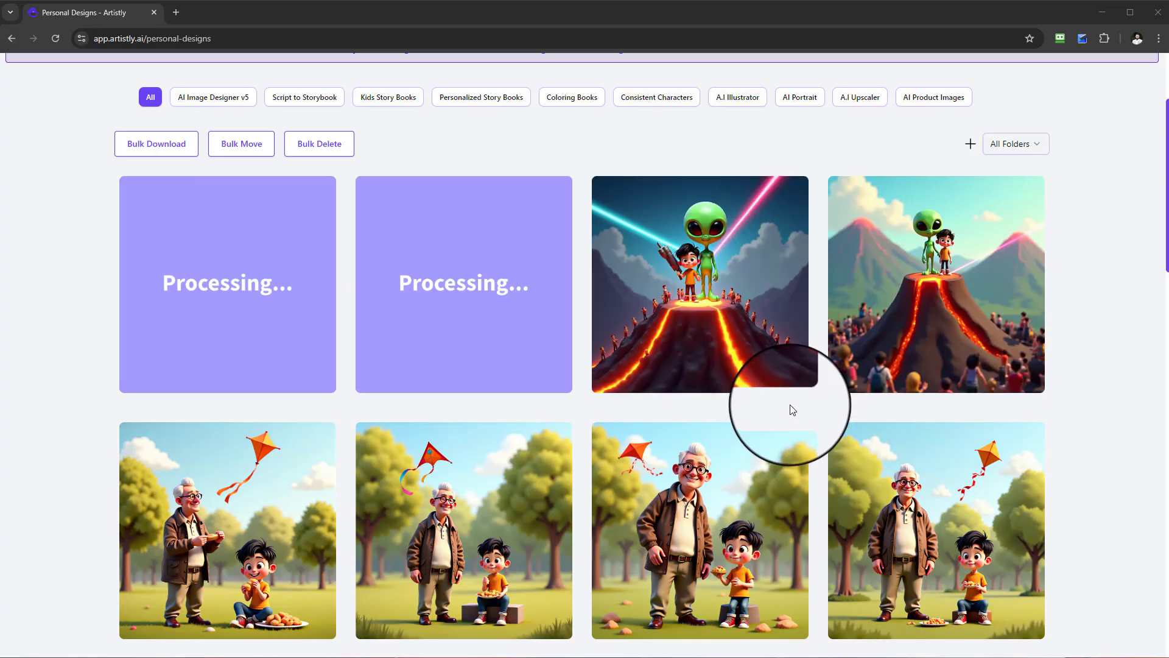
click(912, 290)
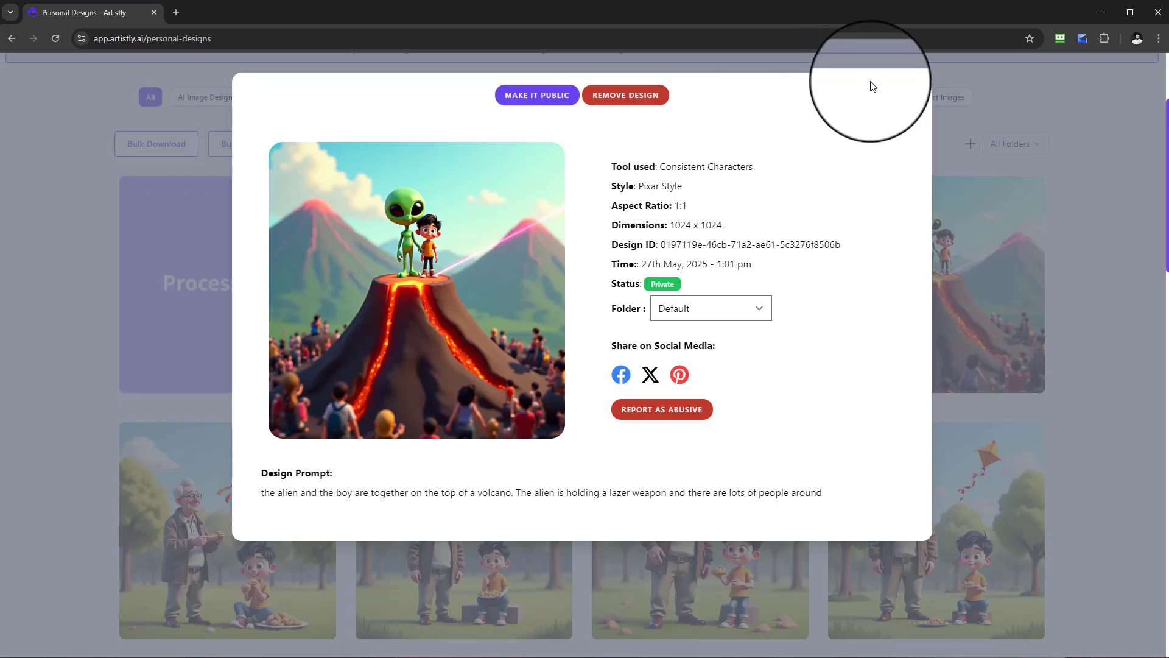
click(920, 85)
click(668, 294)
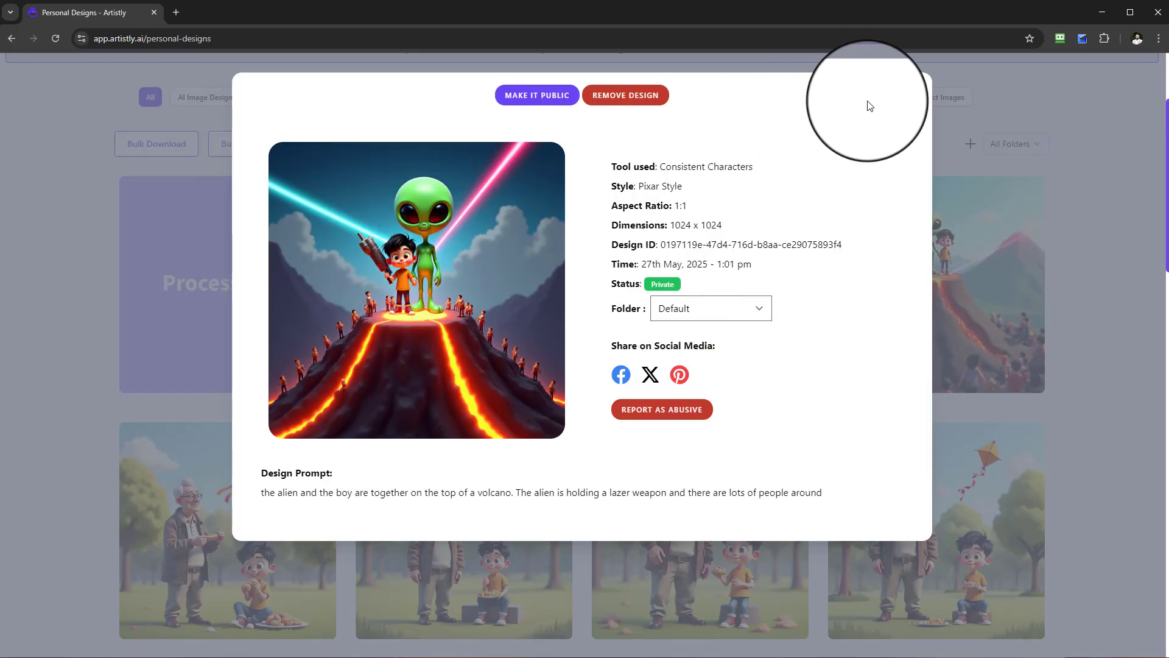
click(920, 85)
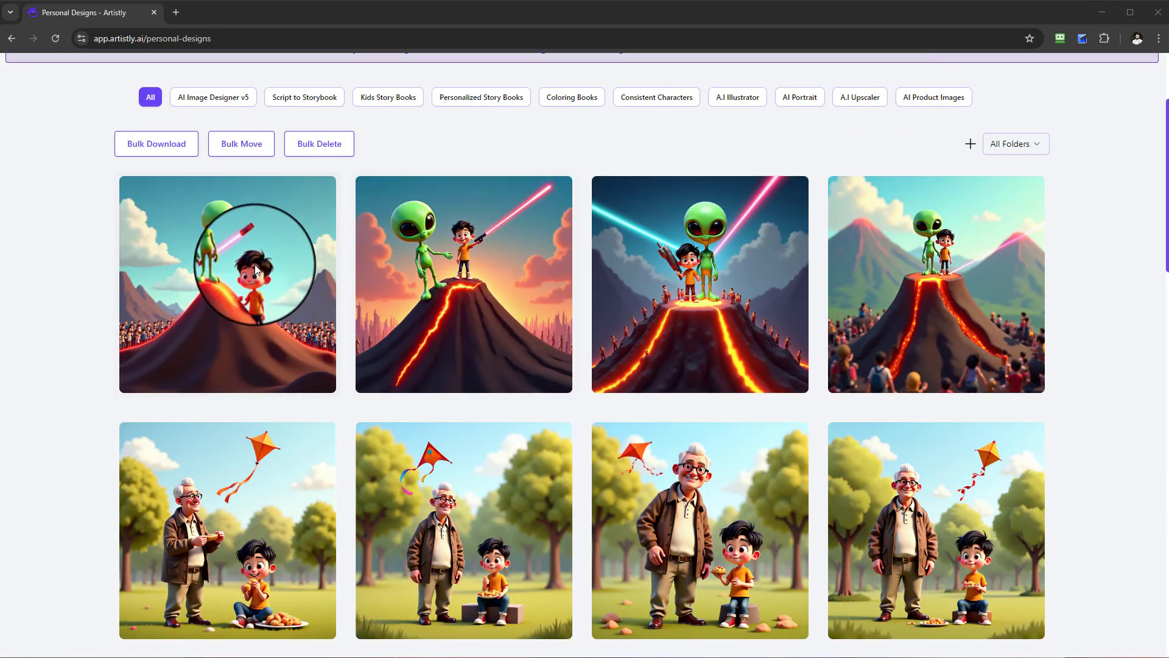
Compare the sunset volcano scene and the volcano scene with the boy on the slope against their design prompts.
click(438, 286)
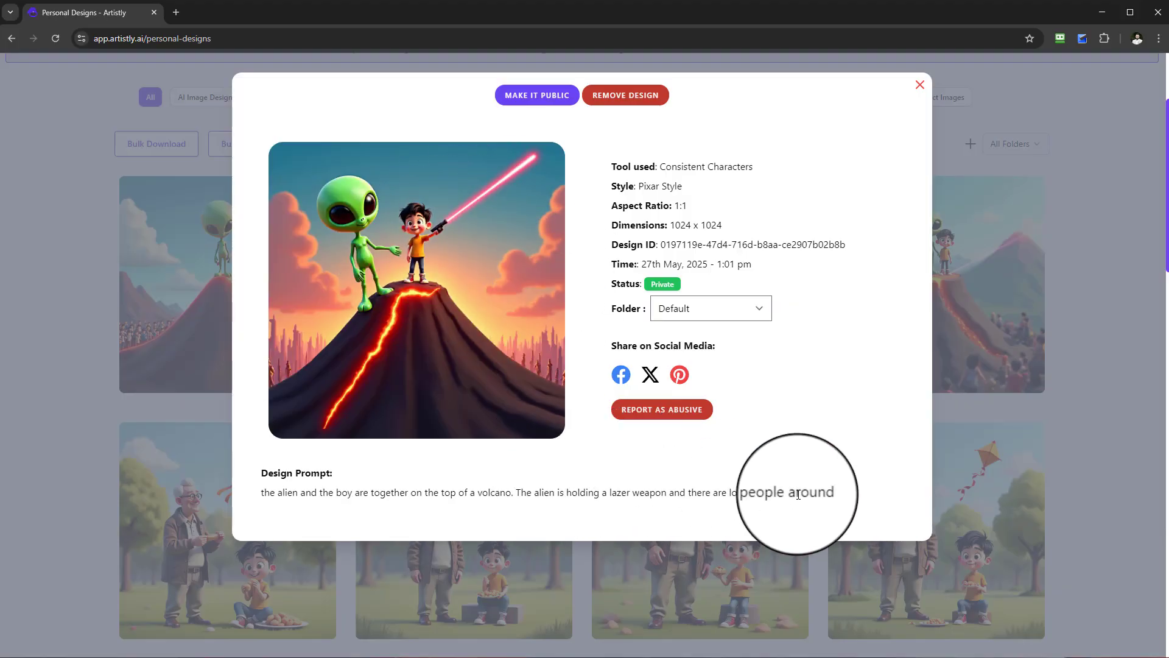
click(921, 86)
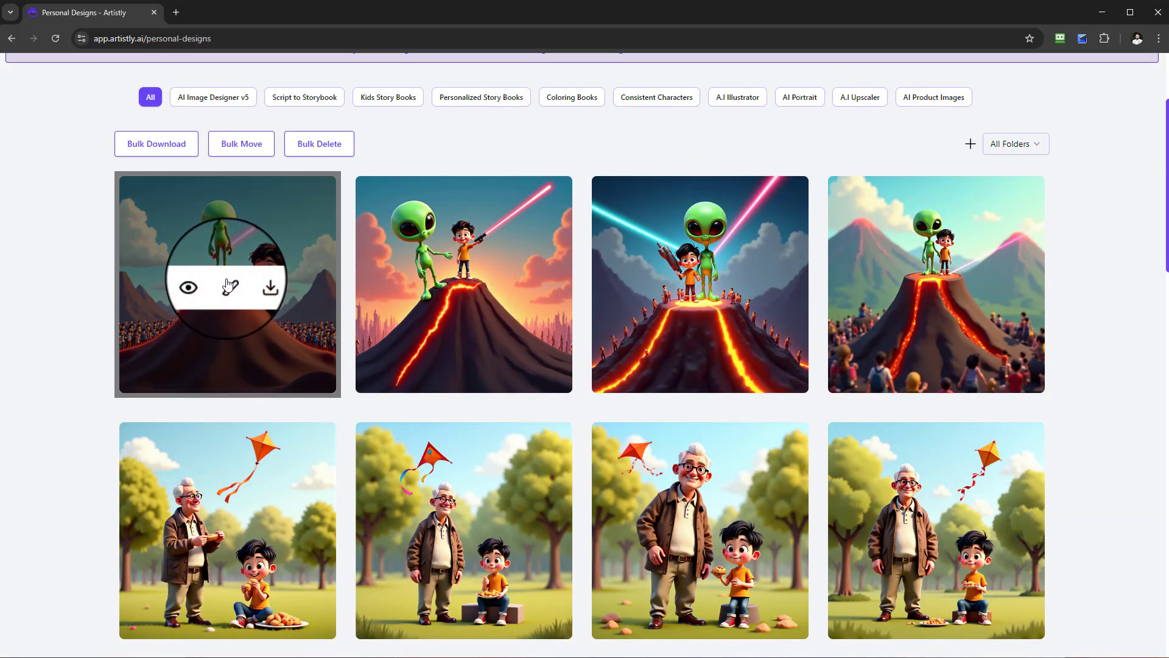
click(201, 286)
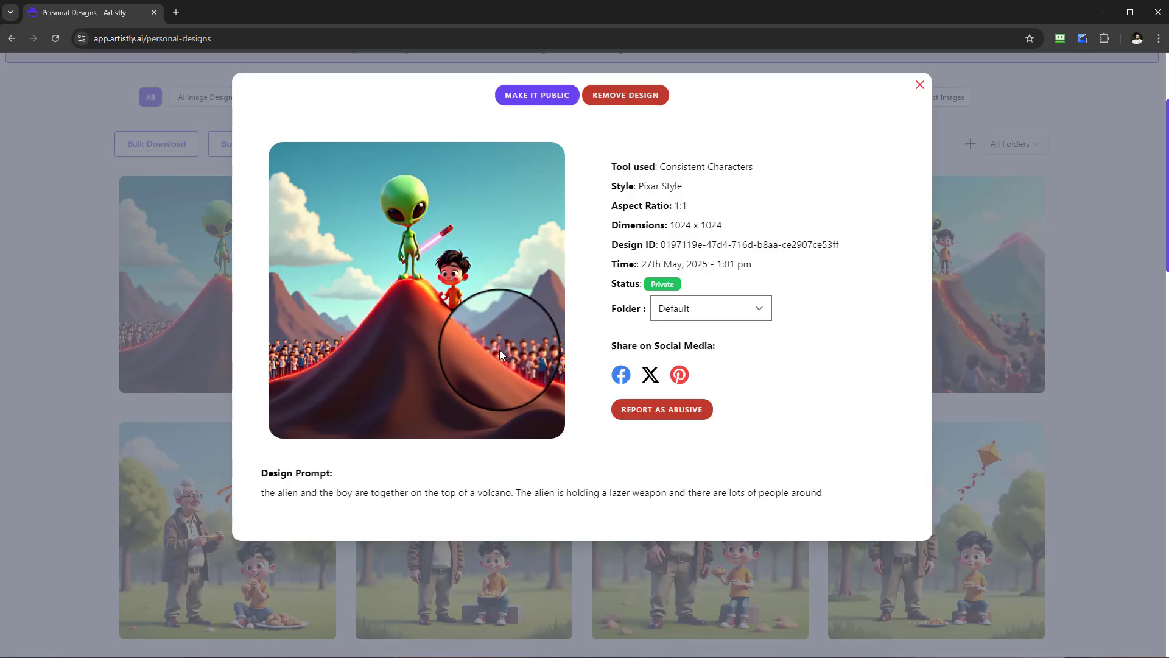
click(920, 87)
Start a new Consistent Characters design in the Multi-consistent Characters category.
scroll(621, 341, up, 3)
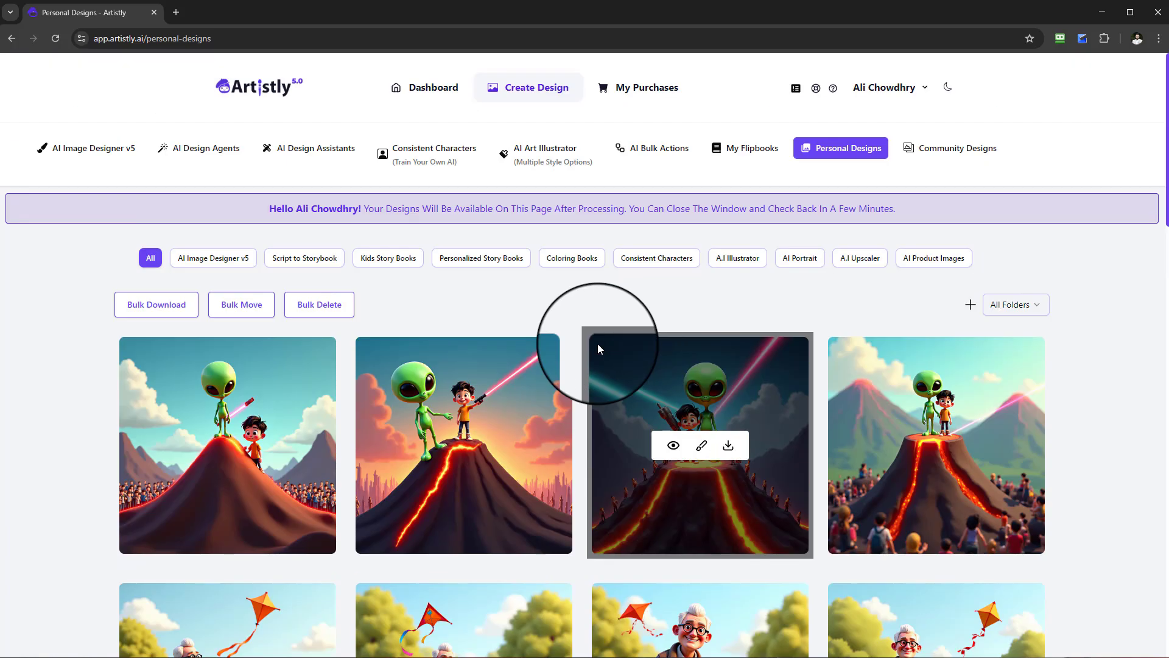
click(408, 158)
click(648, 295)
scroll(658, 438, down, 3)
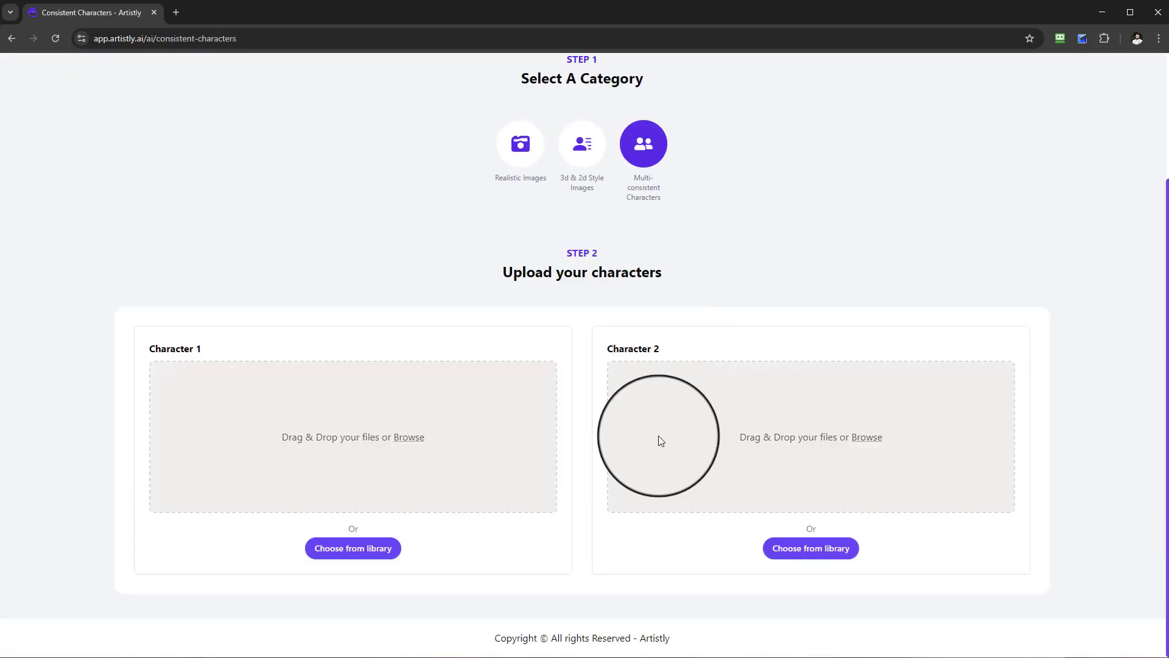
Load more designs in the media library and choose the old cartoon man in the brown jacket and jeans as Character 1.
click(388, 548)
scroll(667, 436, down, 5)
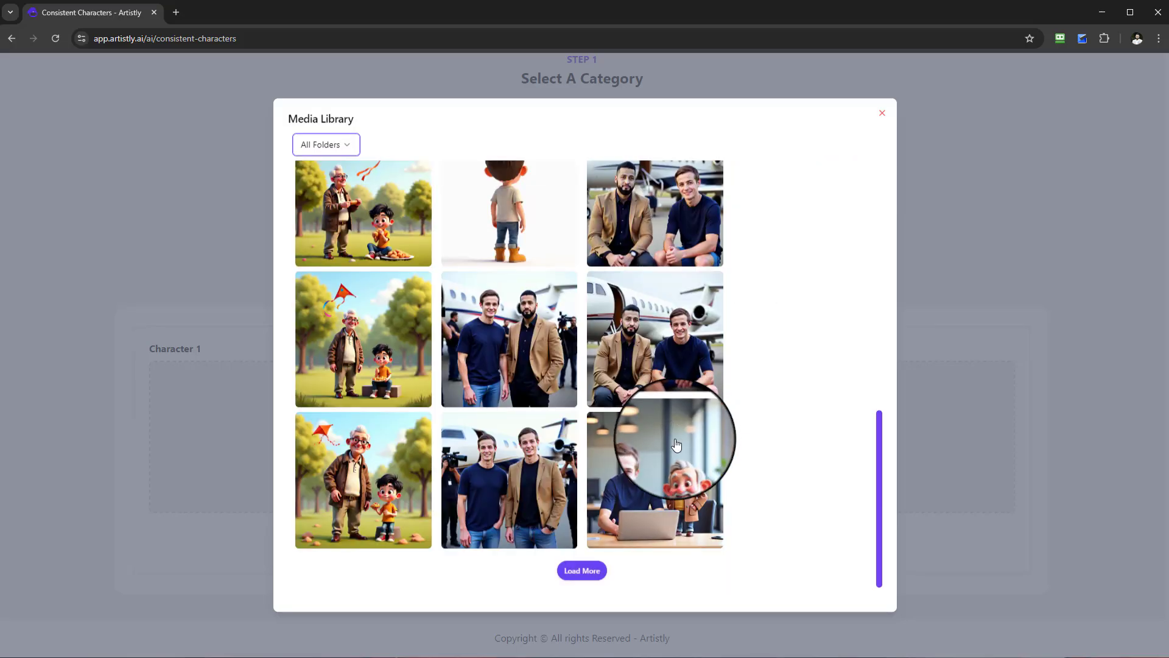
click(582, 570)
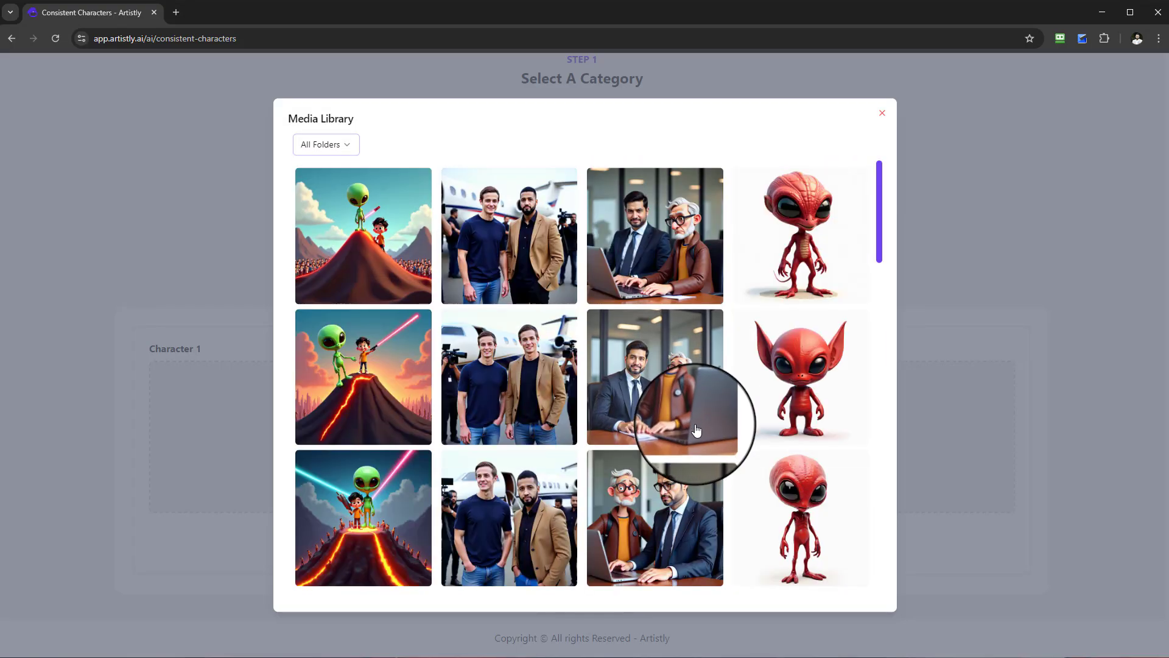
scroll(697, 431, down, 15)
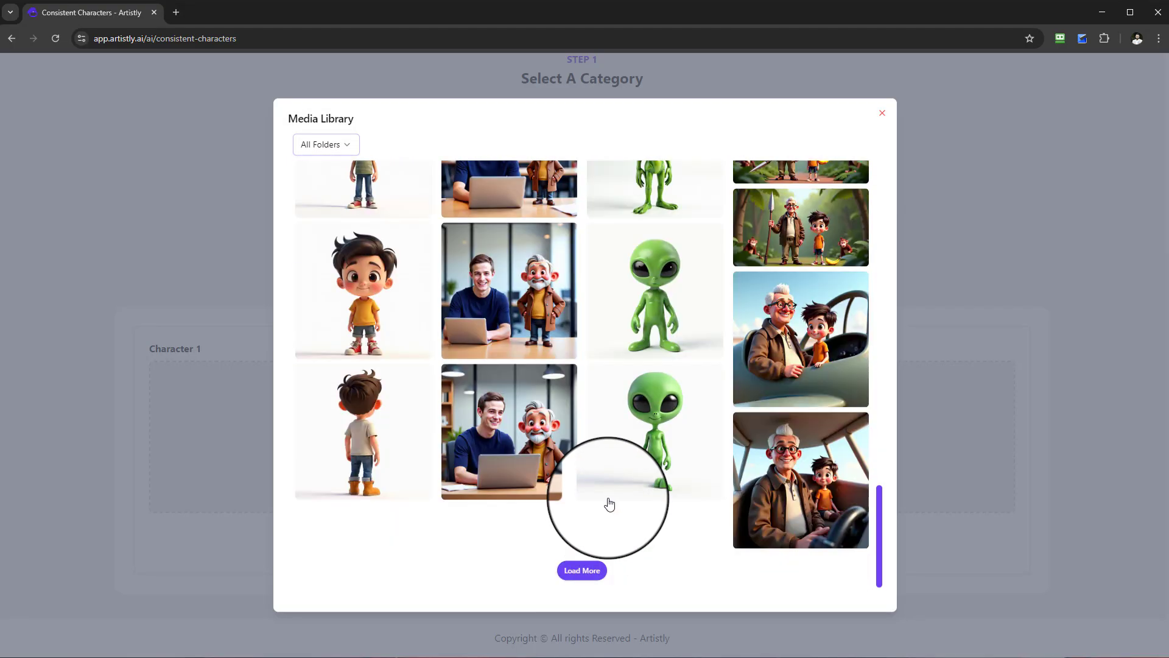
click(582, 571)
scroll(670, 418, down, 5)
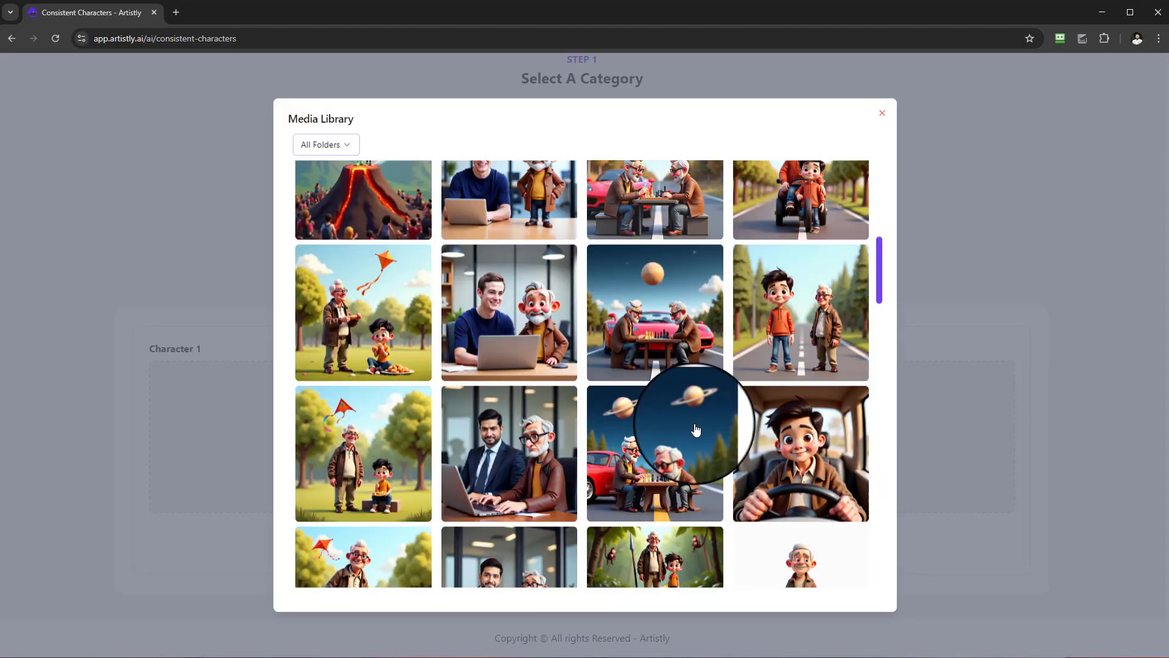
scroll(696, 430, down, 10)
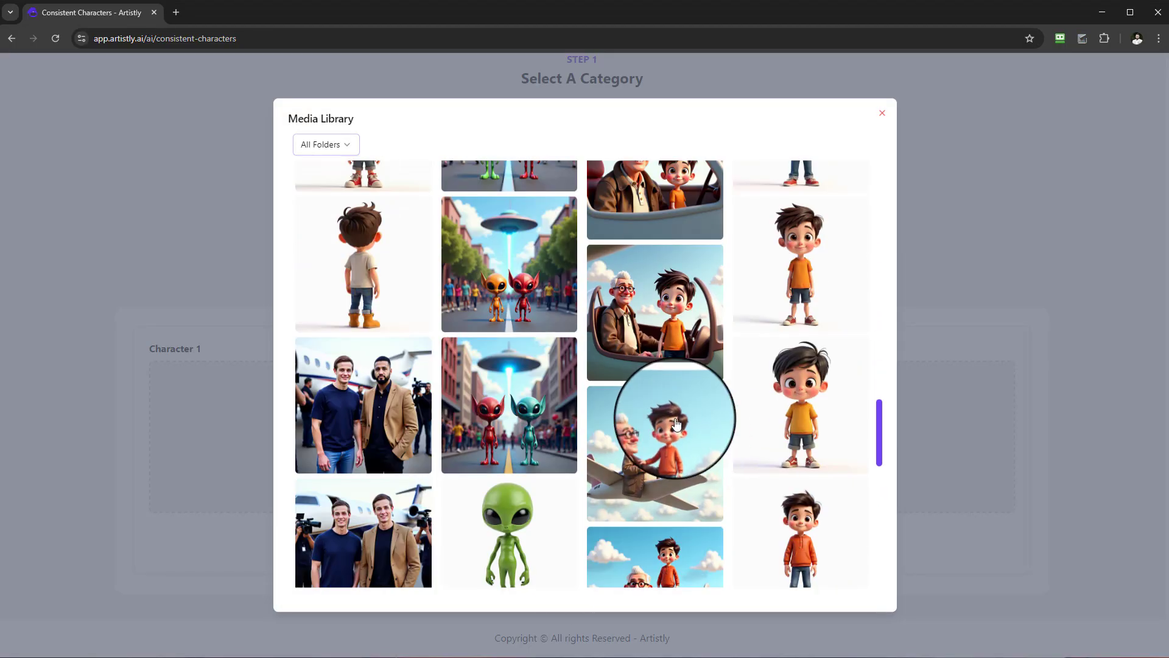
scroll(676, 422, up, 6)
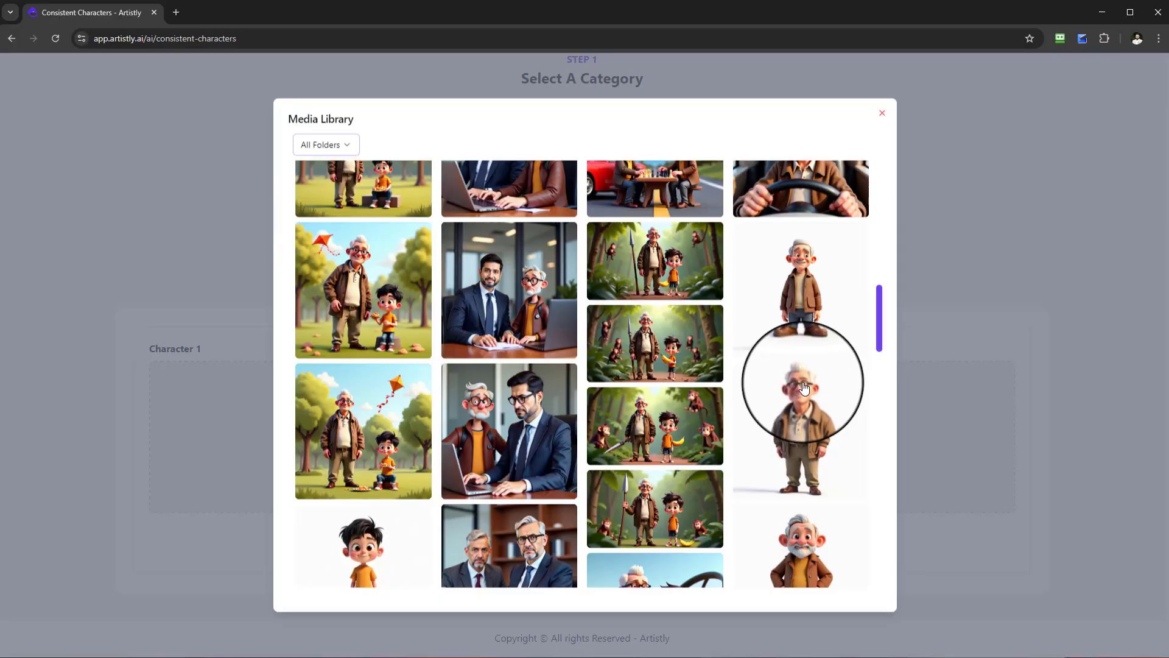
click(797, 263)
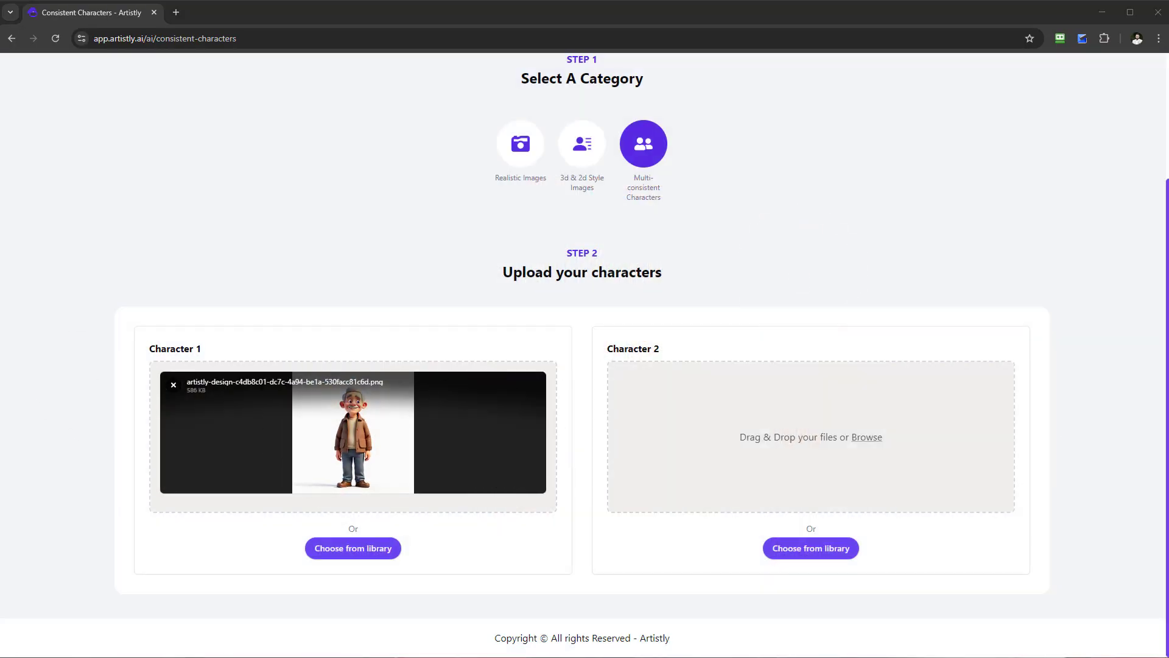
Upload the photo ME.jpg as Character 2 and set the quantity to 4.
drag(113, 222, 803, 449)
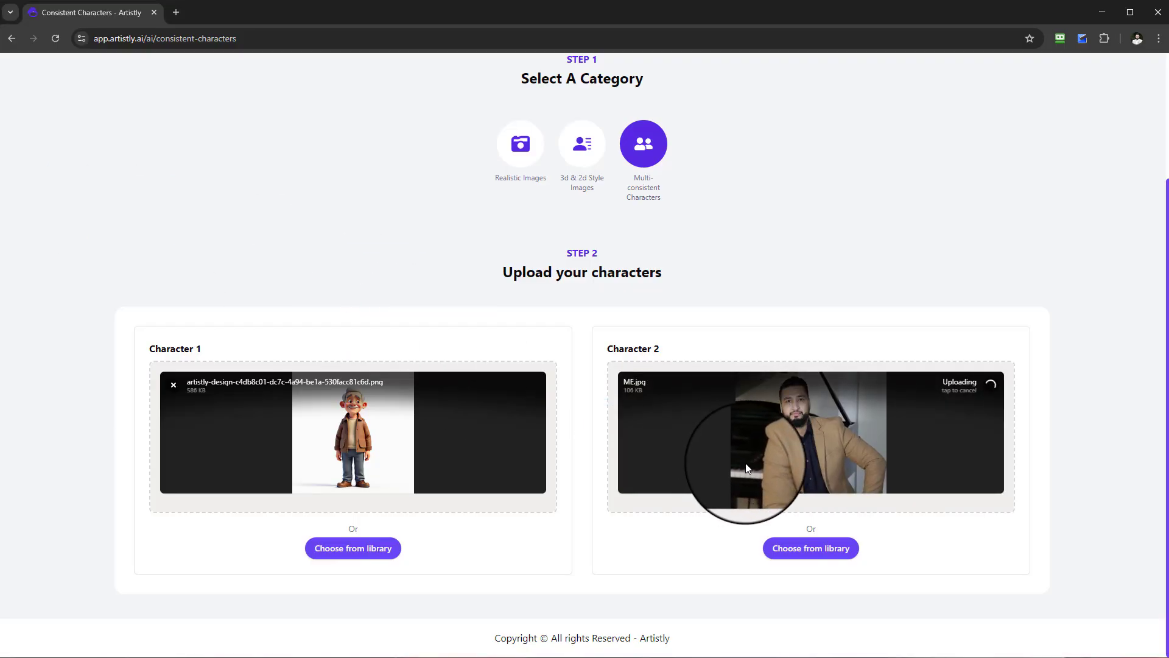
scroll(969, 418, down, 4)
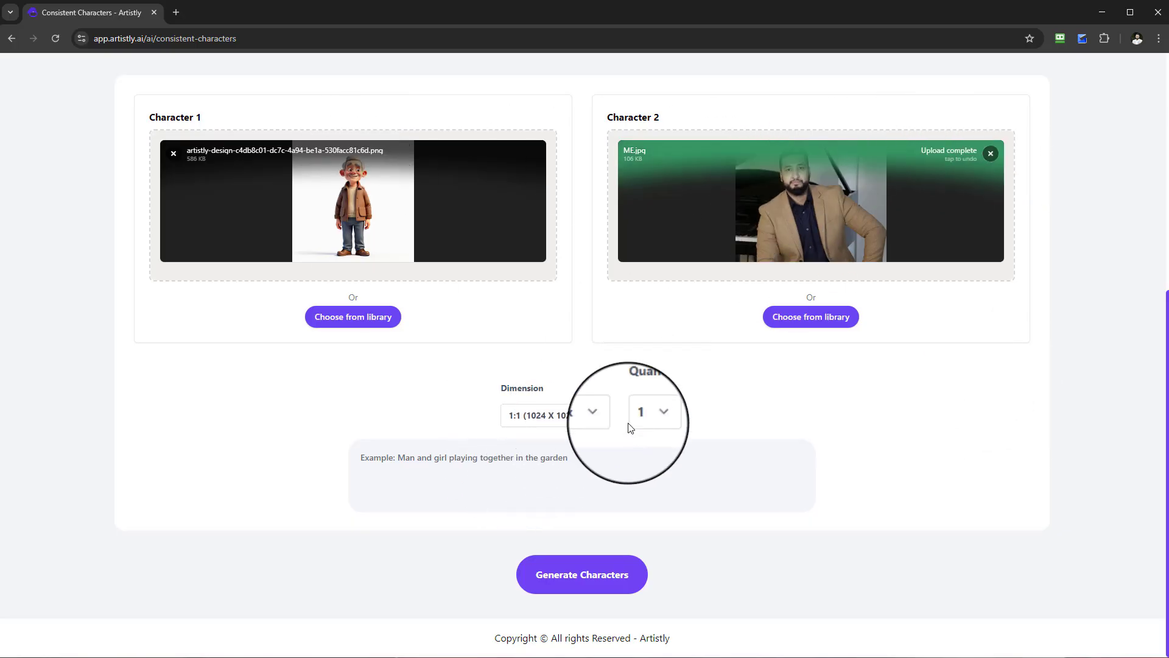
click(644, 417)
click(658, 436)
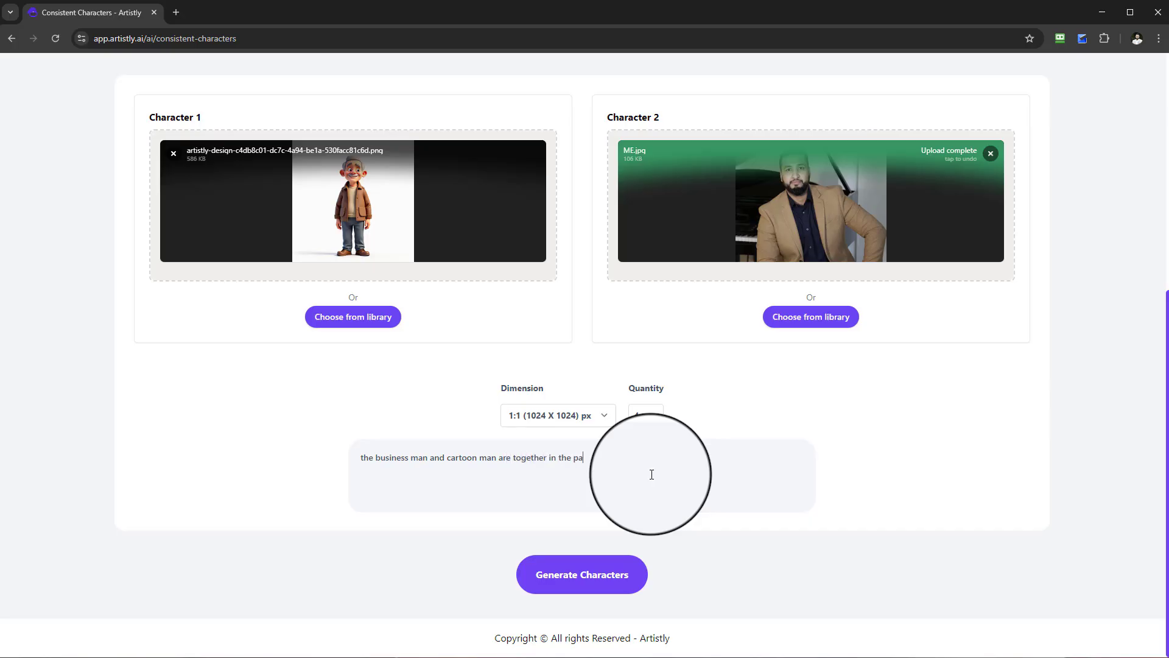
Enter a prompt placing the business man outside his red sports car in the park, the cartoon man taking a picture of it, and generate the characters.
key(Caps_Lock)
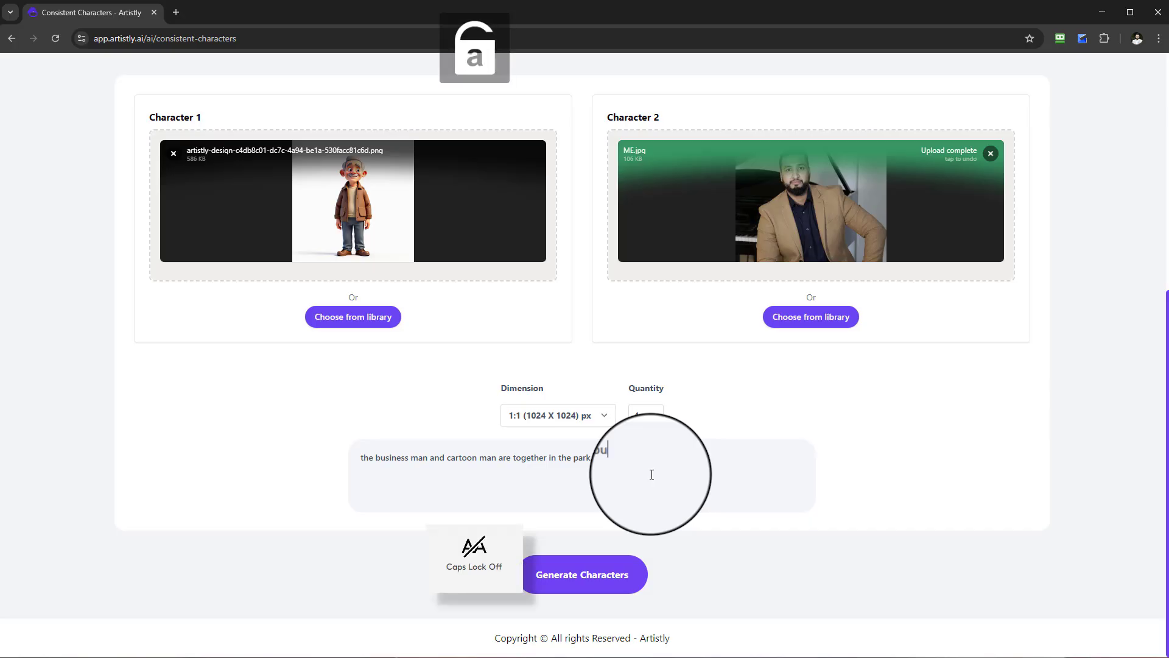
text(siness is standing outside his red sports car)
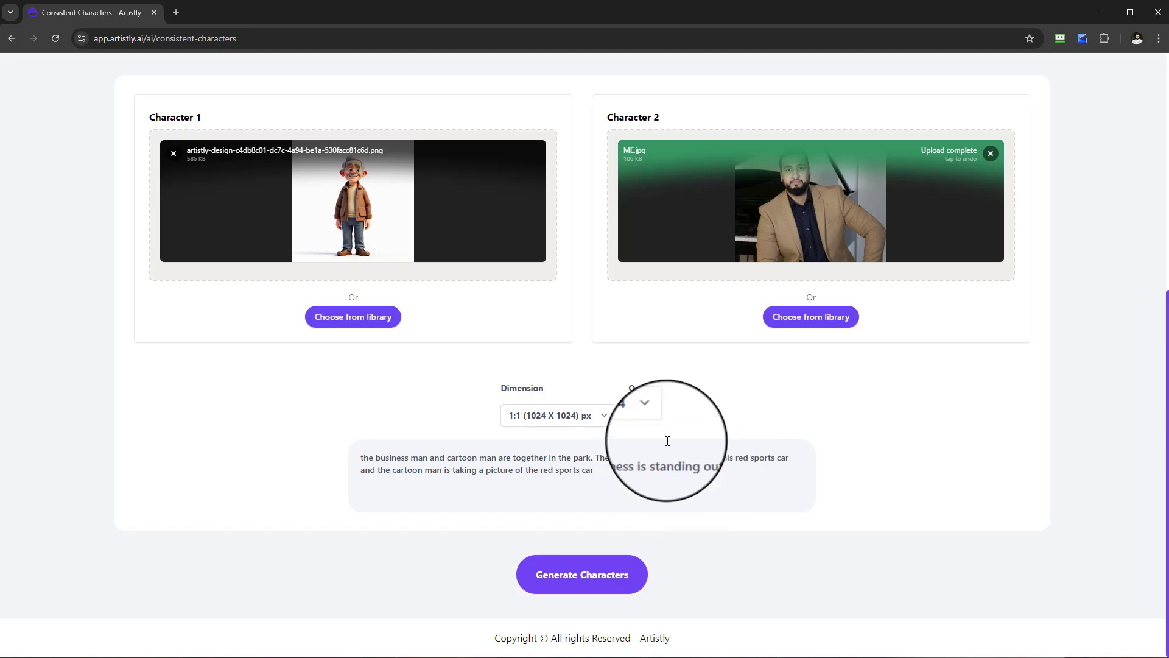
click(628, 574)
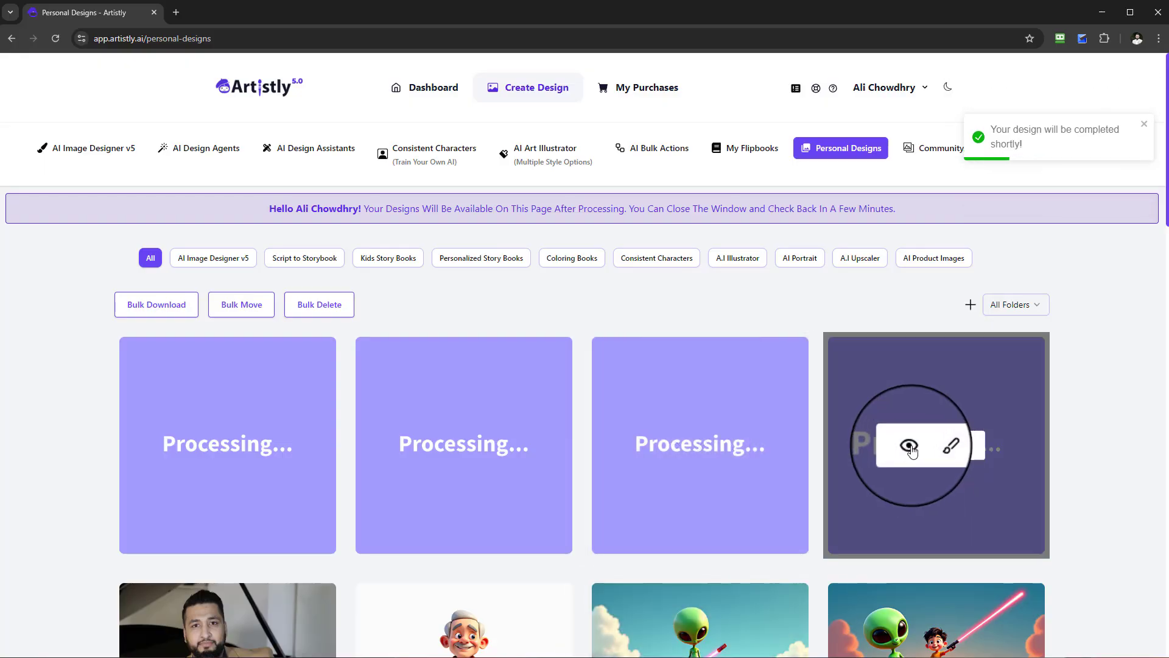
Check the design prompt of the last red sports car design in the new batch while it is processing.
click(905, 441)
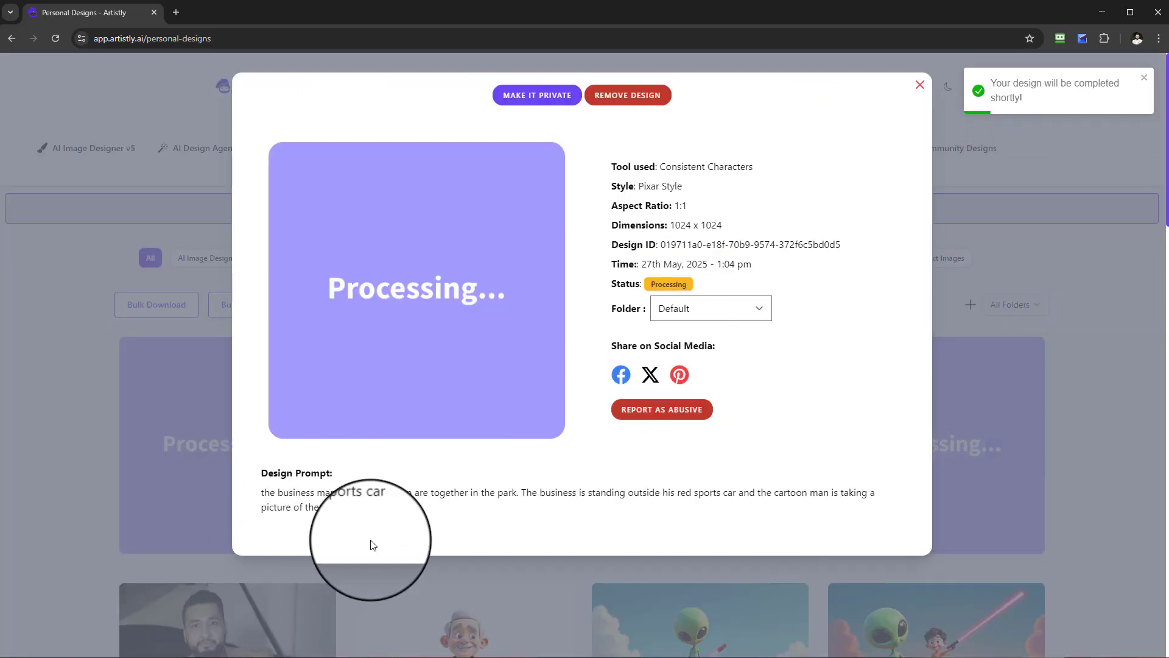
click(920, 87)
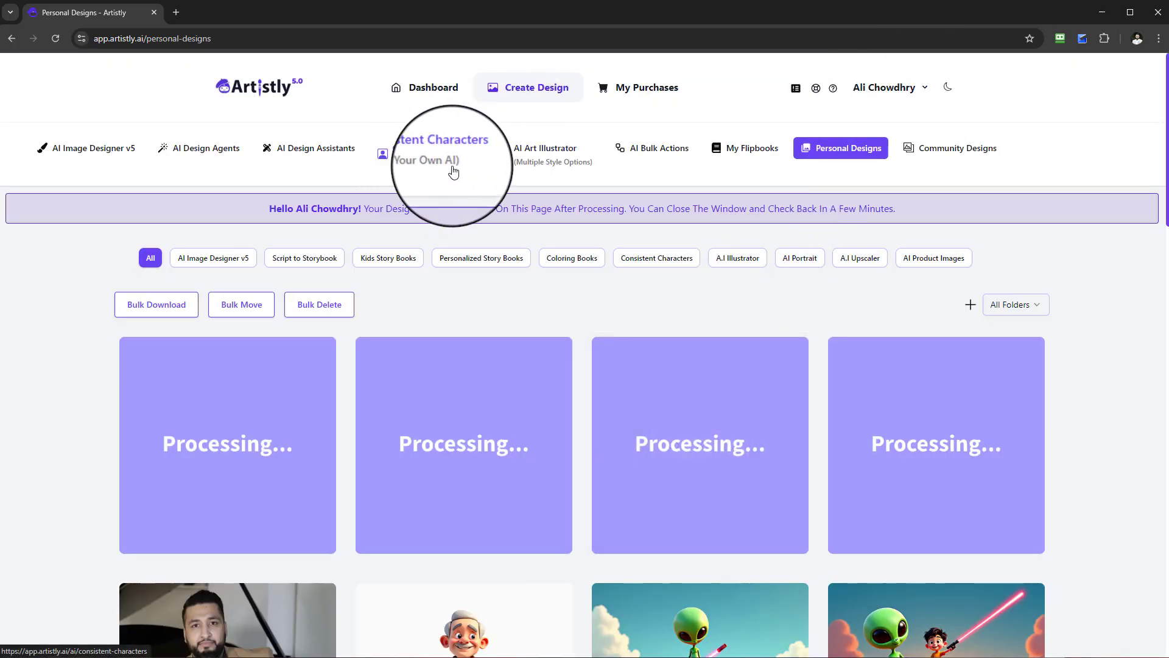
mouse_move(835, 340)
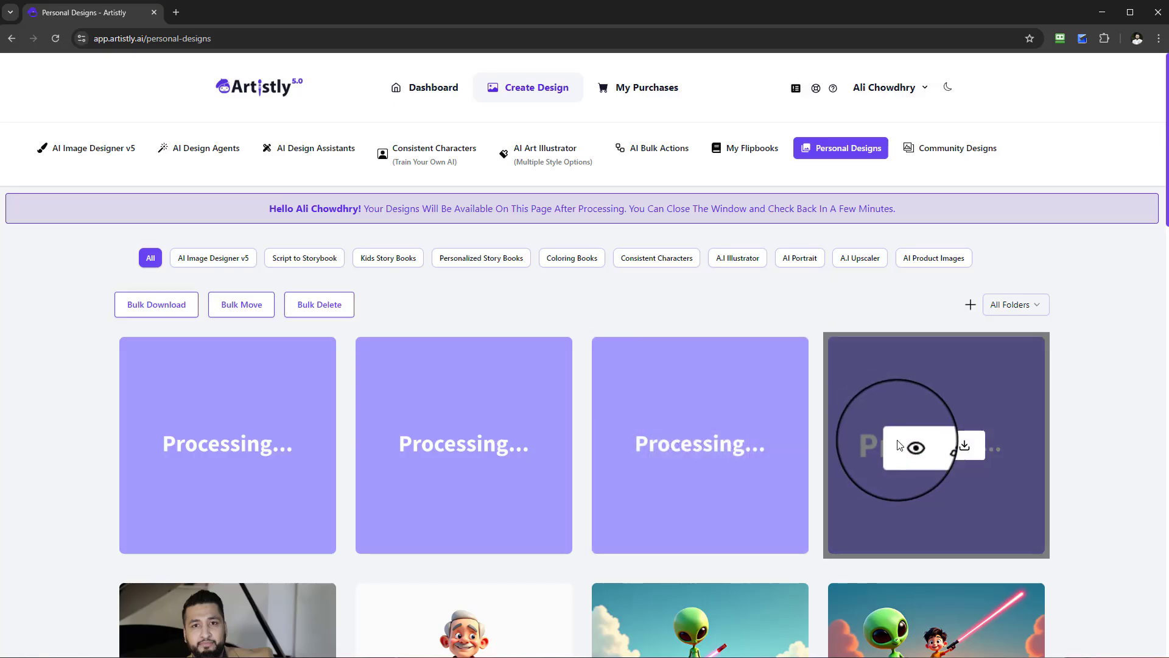
click(907, 447)
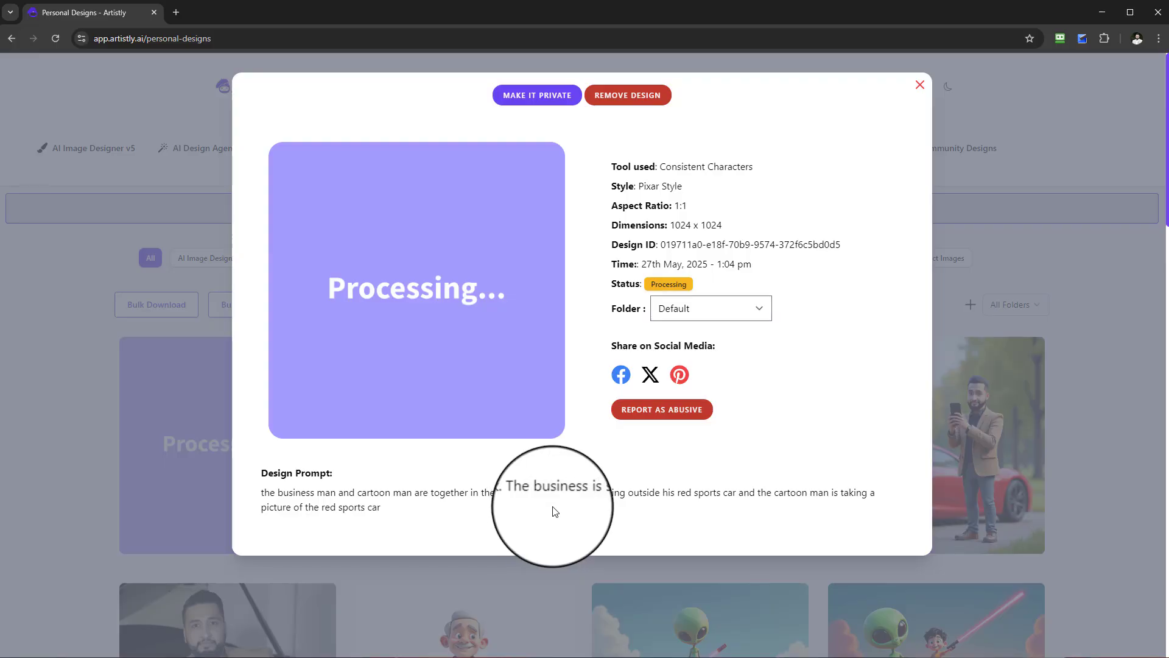
click(930, 80)
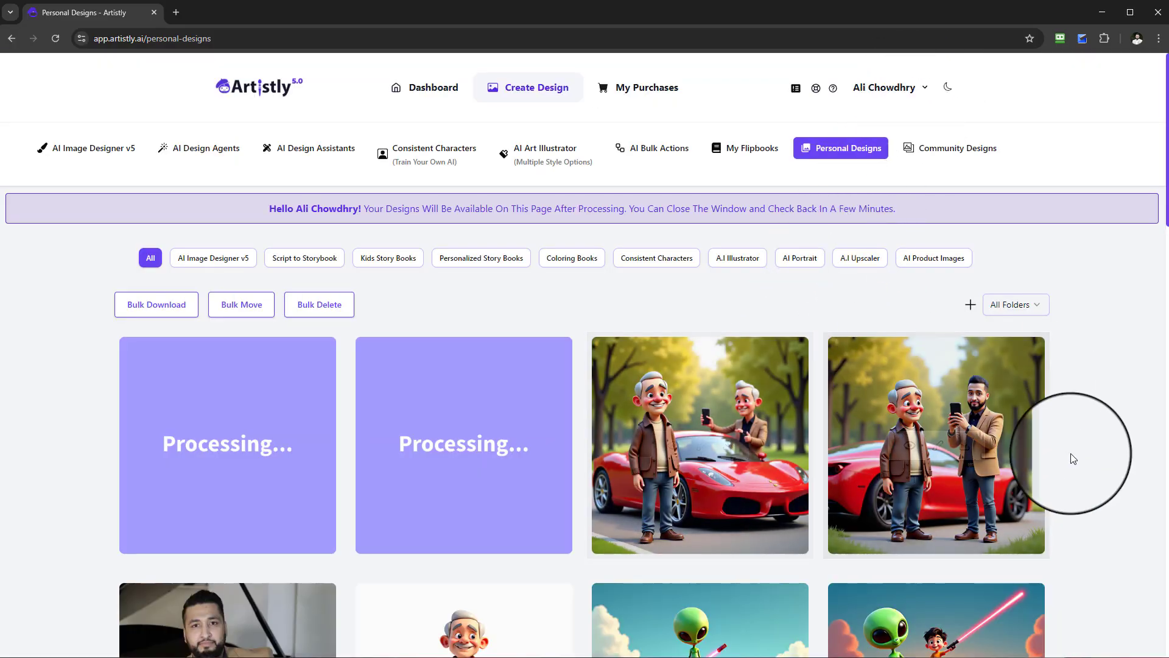
Compare the finished scene of both men at the red sports car with its prompt and with the source character images.
click(912, 446)
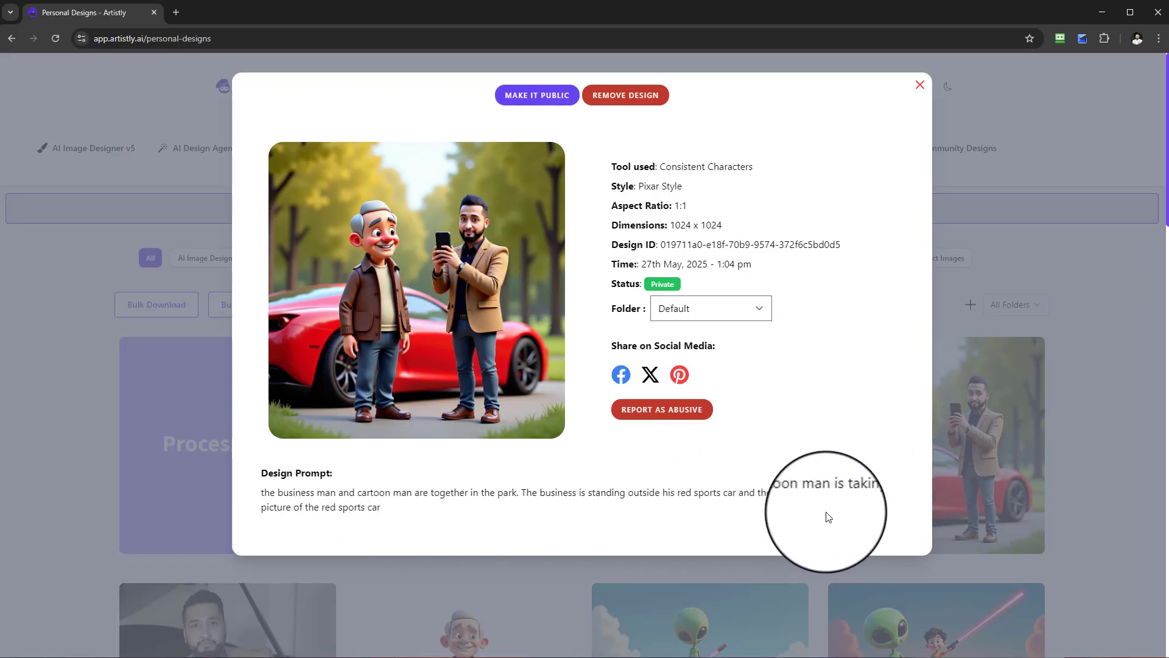
click(920, 84)
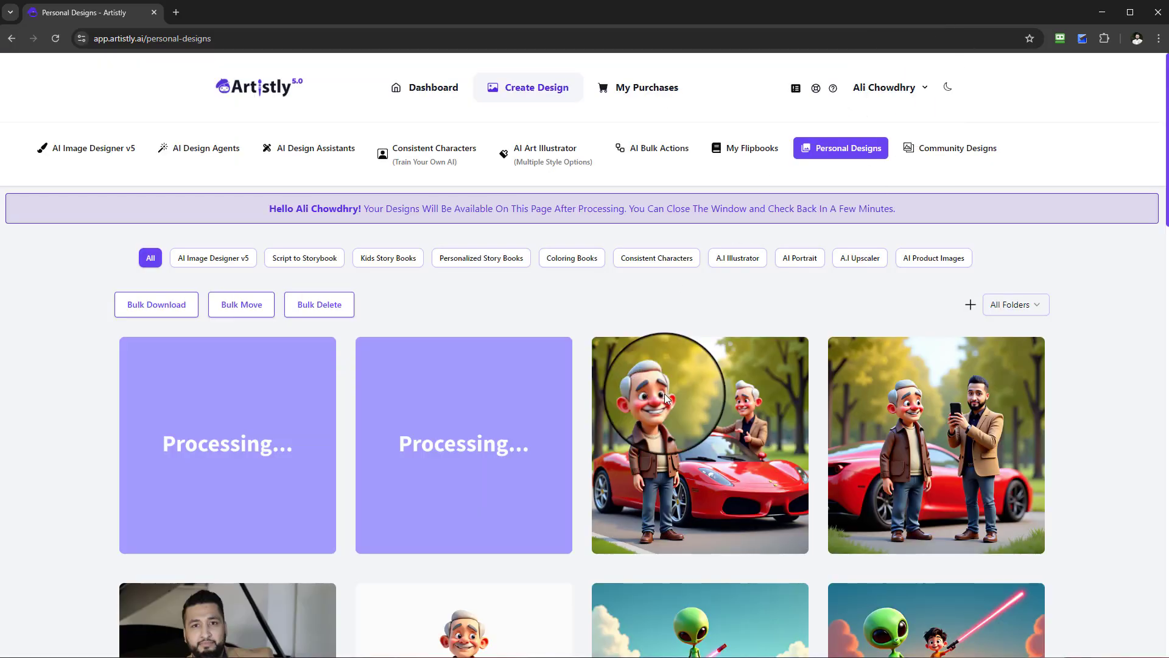
scroll(901, 378, down, 2)
scroll(314, 426, down, 2)
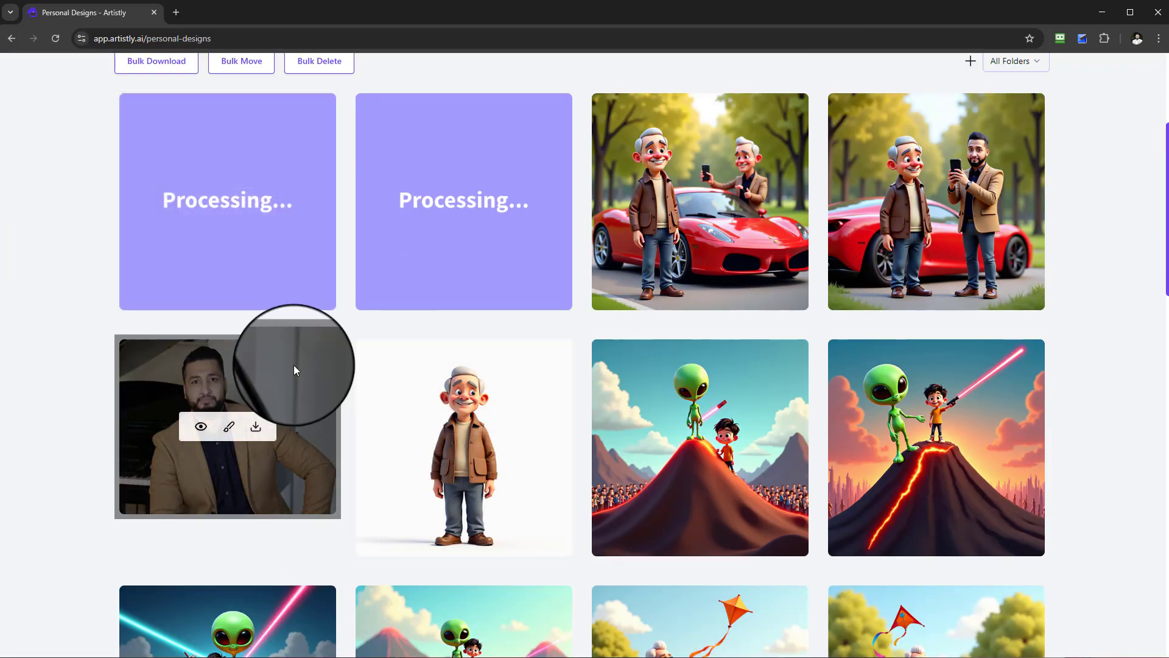
Examine the enlarged red sports car designs of both men and compare how each matches its design prompt.
scroll(296, 368, up, 2)
scroll(902, 379, up, 1)
click(916, 384)
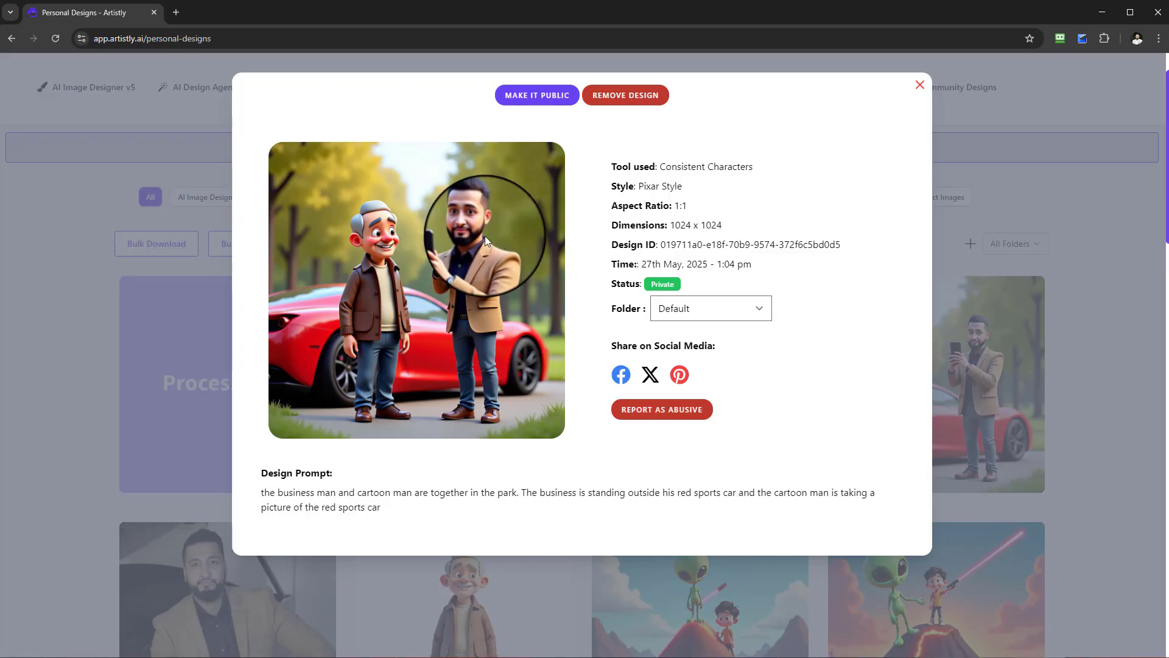
click(920, 84)
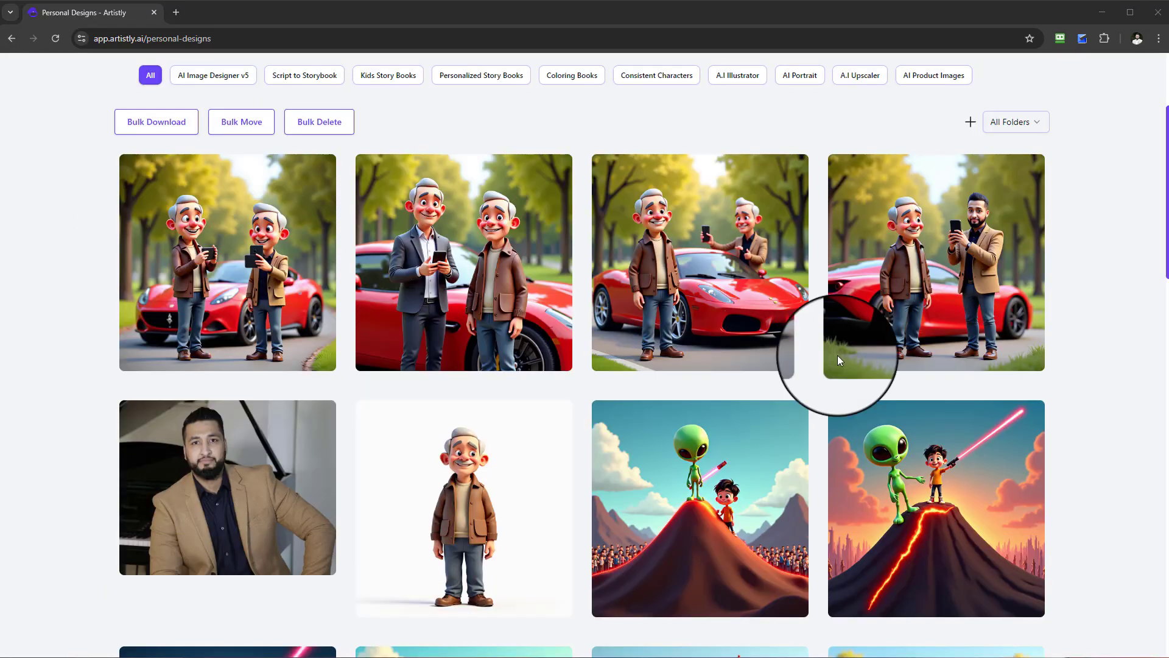
scroll(838, 355, up, 3)
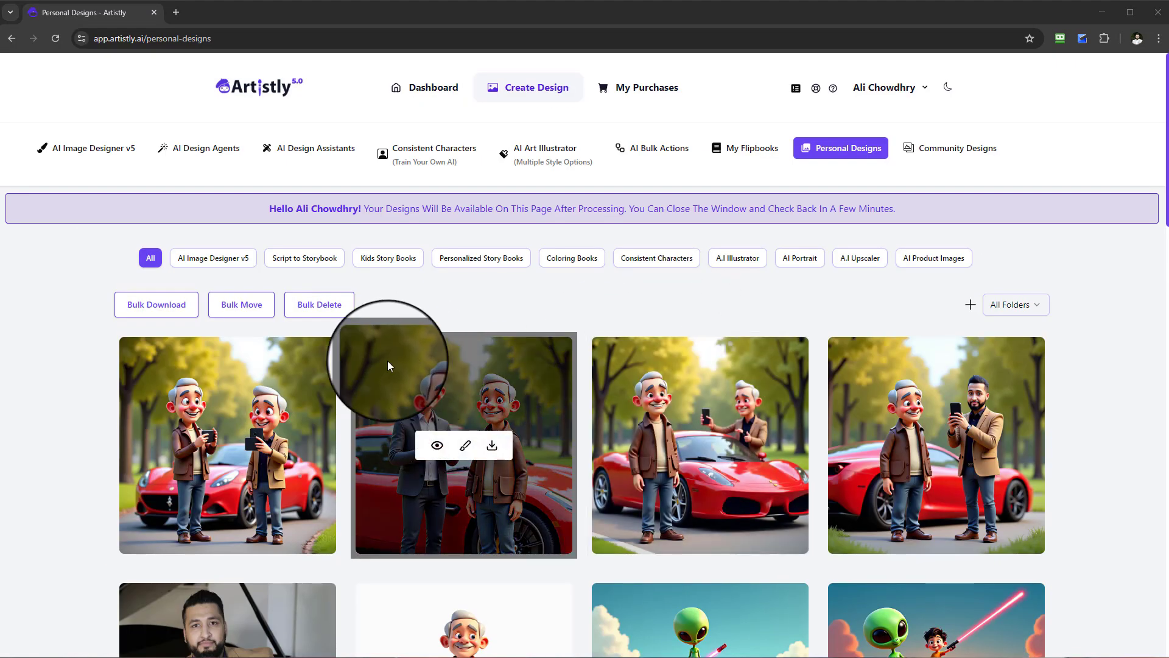
click(674, 446)
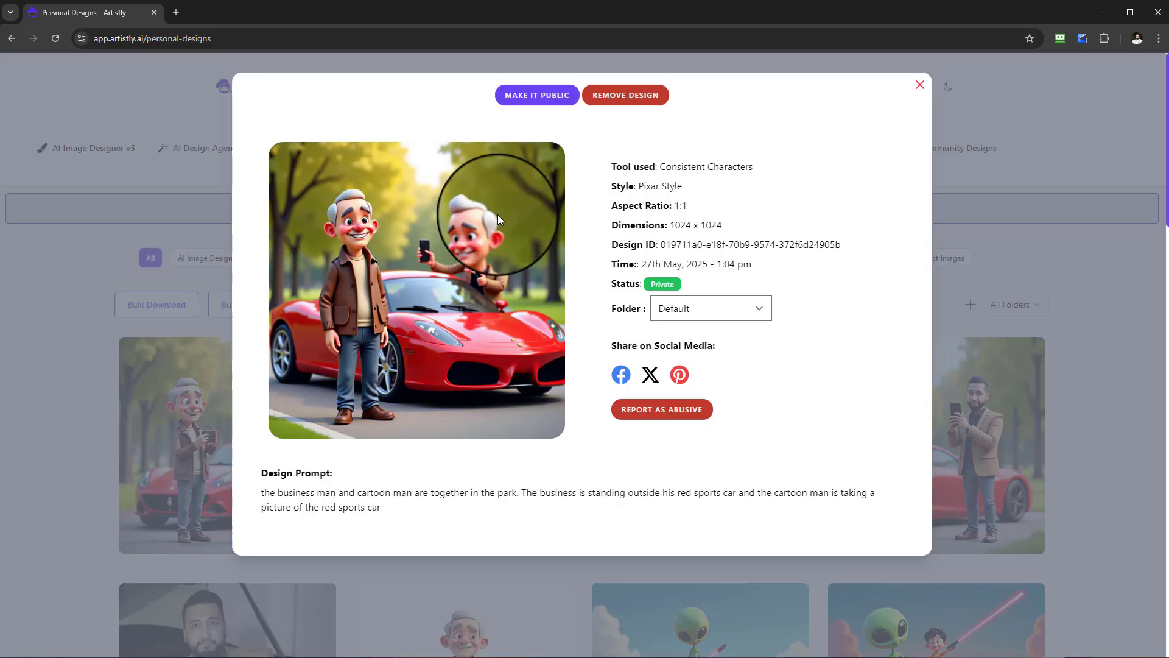
click(912, 85)
click(911, 447)
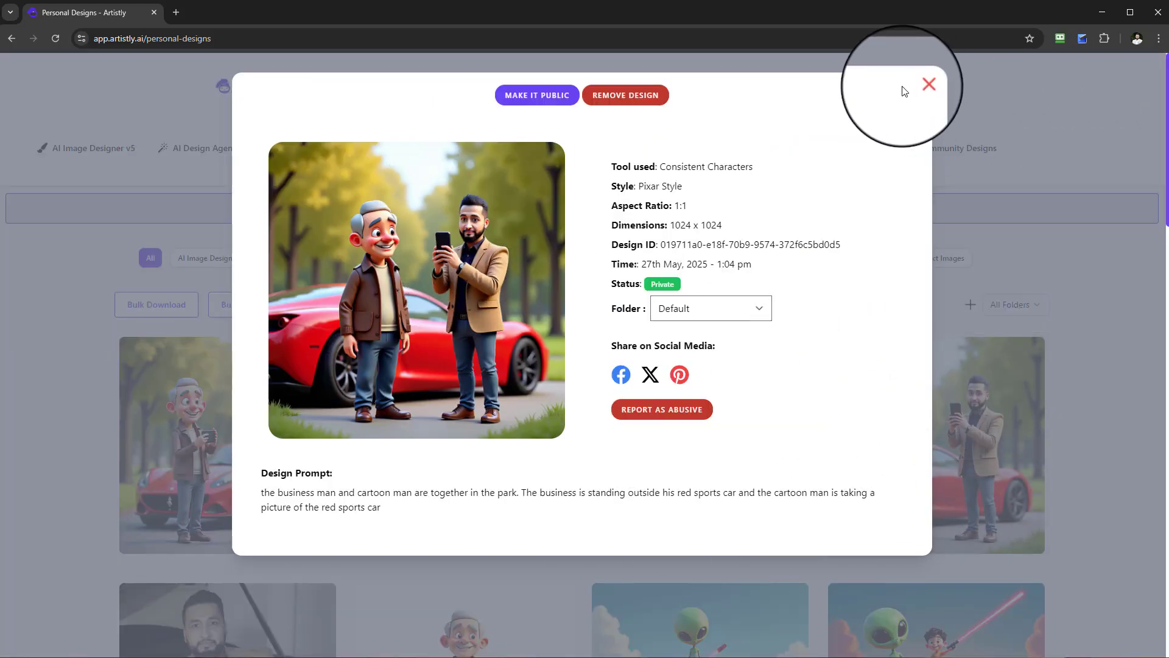
click(919, 86)
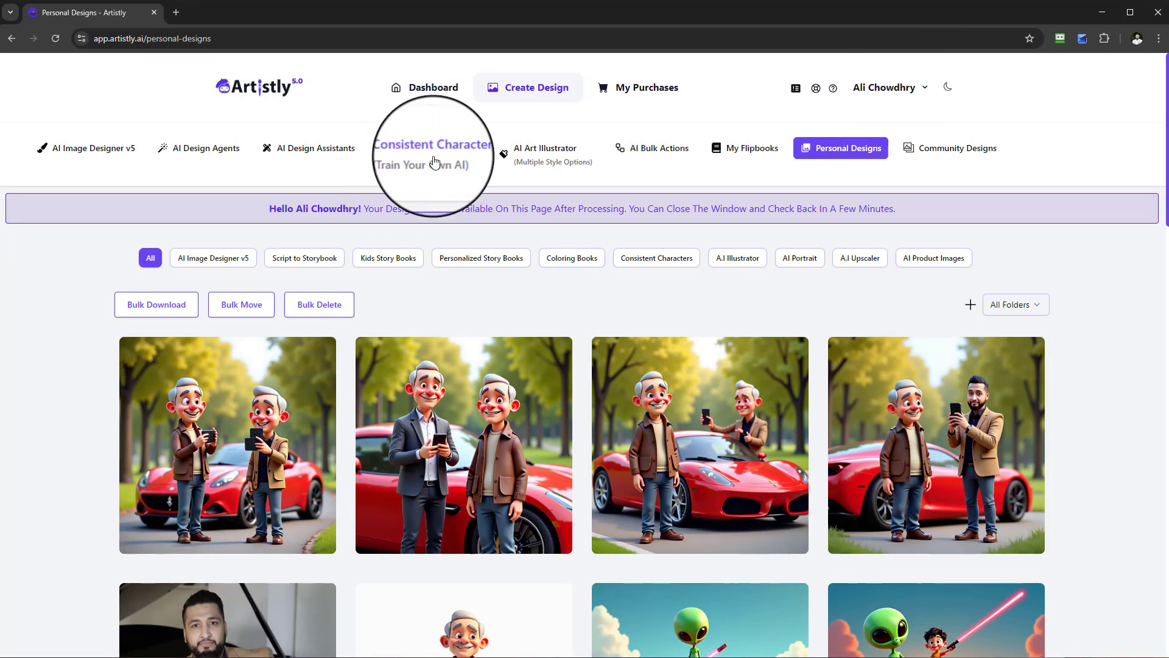
Start a new Multi-consistent Characters design and upload the photo ME.jpg as Character 1.
click(402, 160)
click(661, 303)
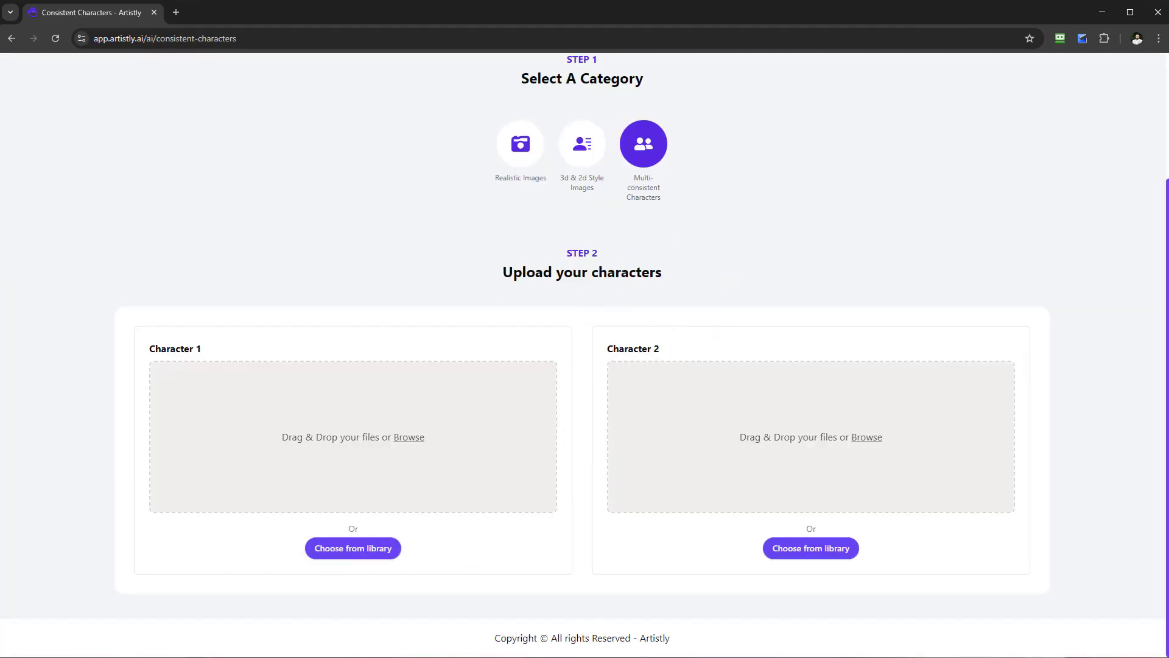
drag(0, 439, 378, 439)
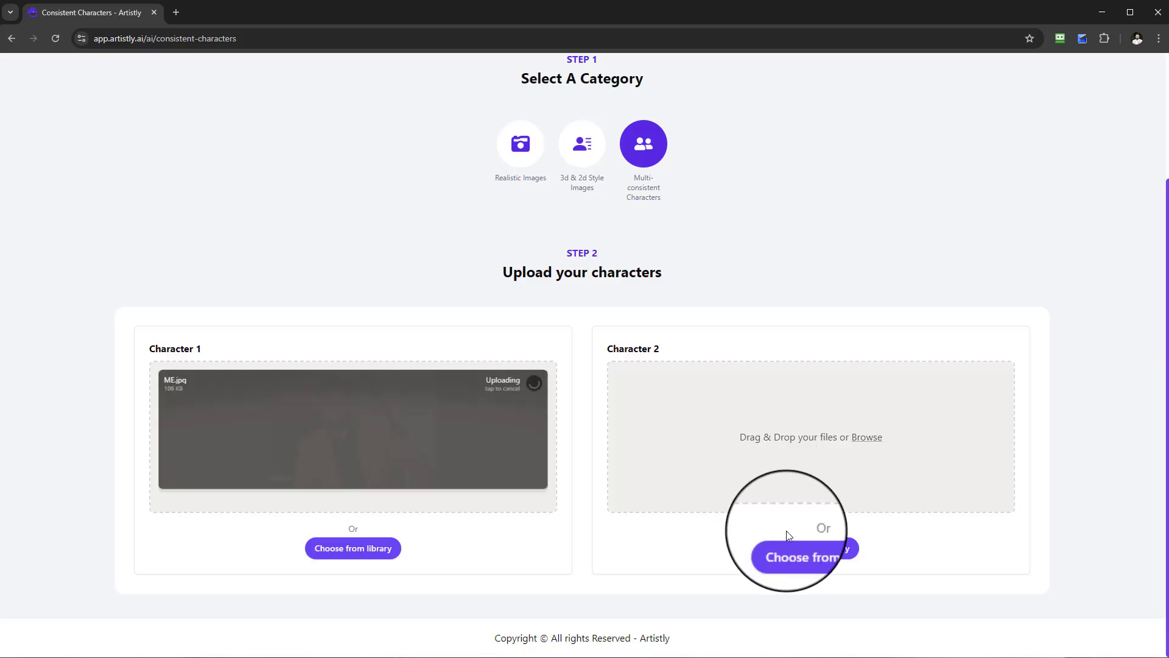
Load more designs in the media library and choose the grey-haired cartoon man in brown jacket and jeans as Character 2.
click(824, 559)
scroll(614, 391, down, 3)
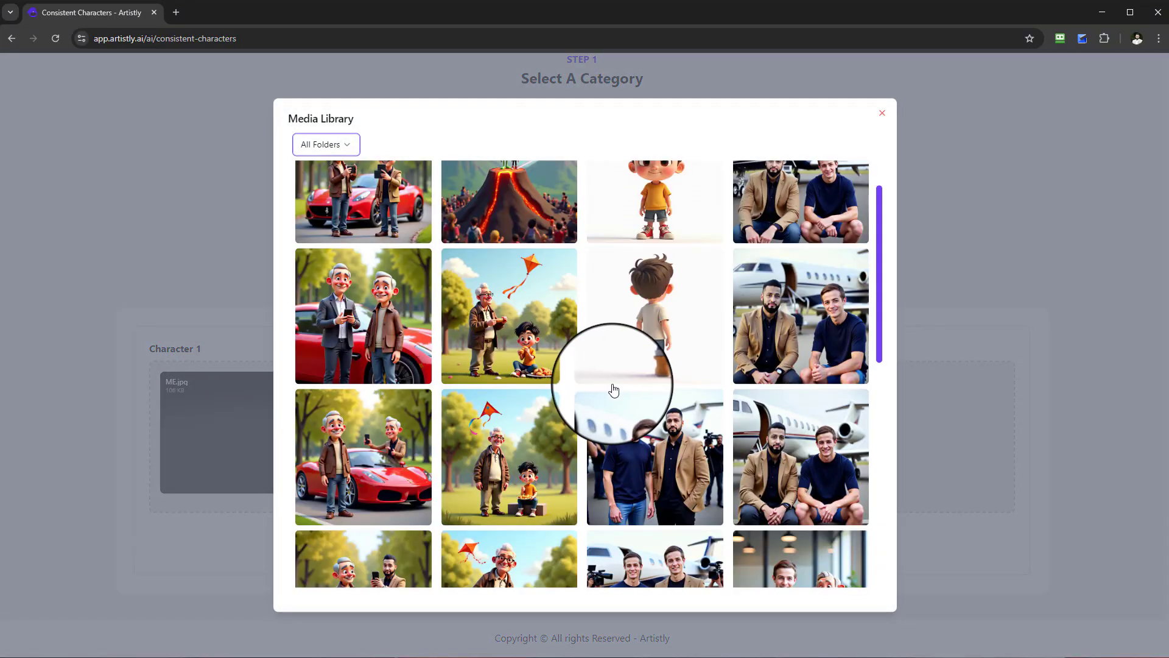
scroll(617, 391, down, 3)
scroll(569, 530, down, 3)
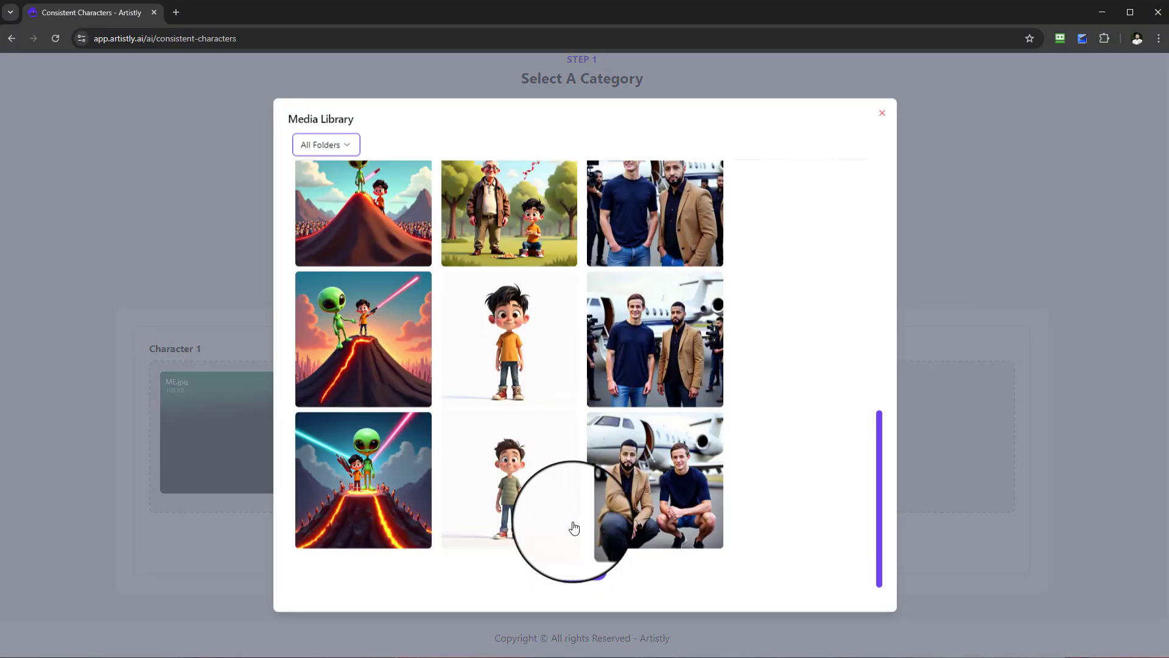
click(575, 570)
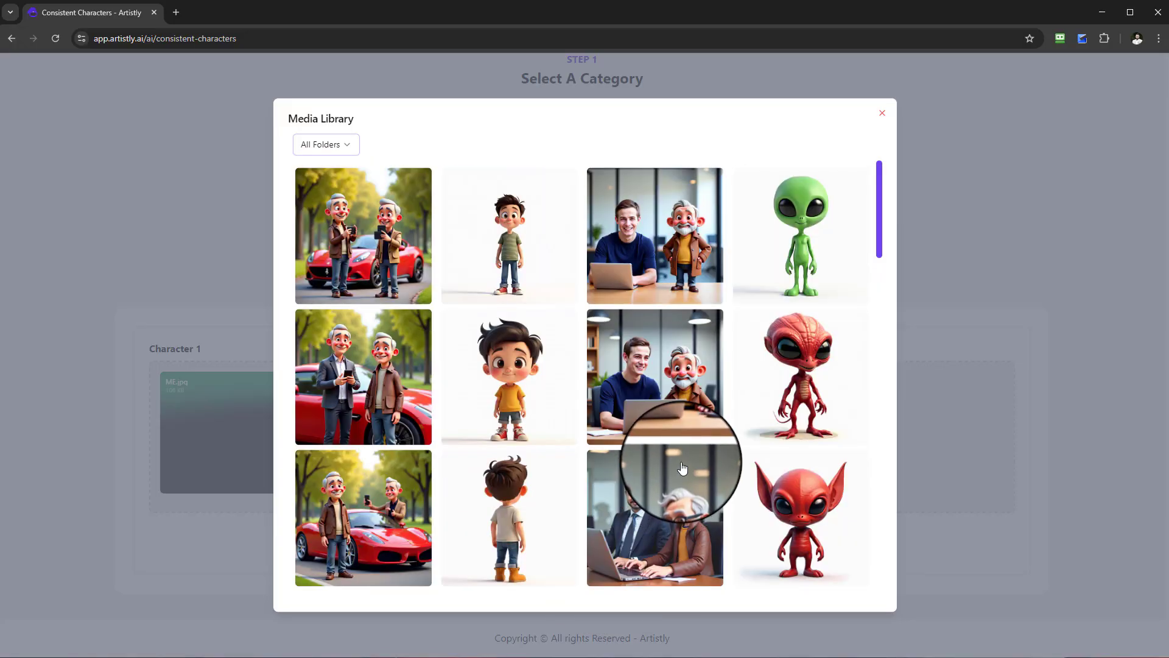
scroll(682, 467, down, 2)
scroll(682, 466, down, 10)
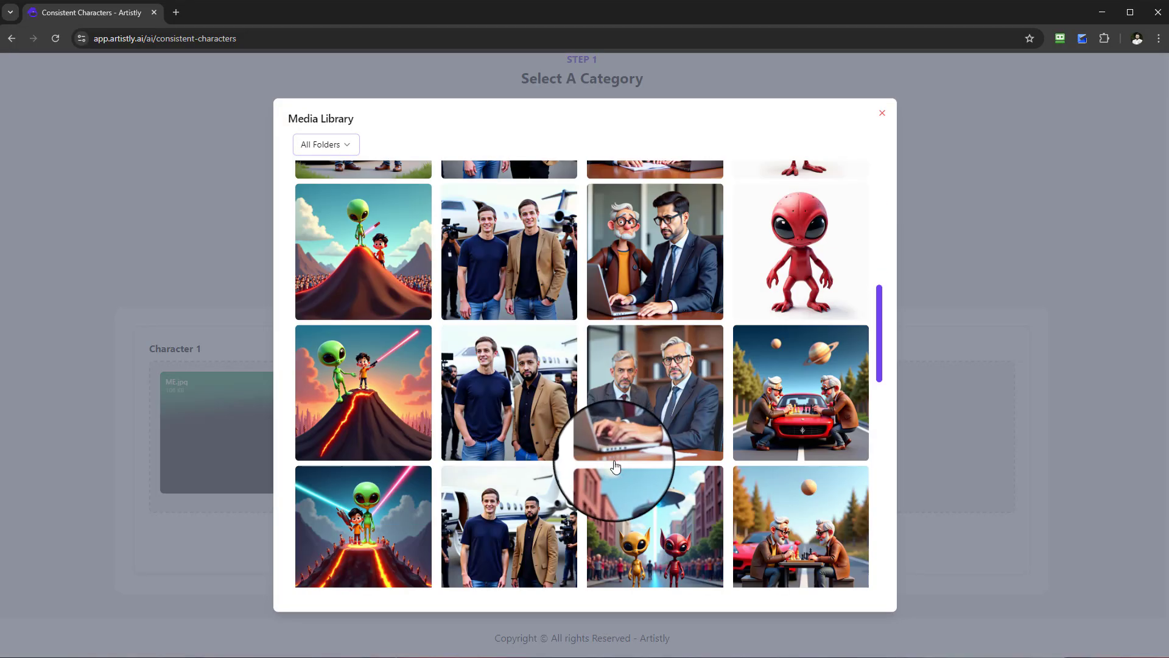
scroll(621, 498, down, 3)
click(578, 581)
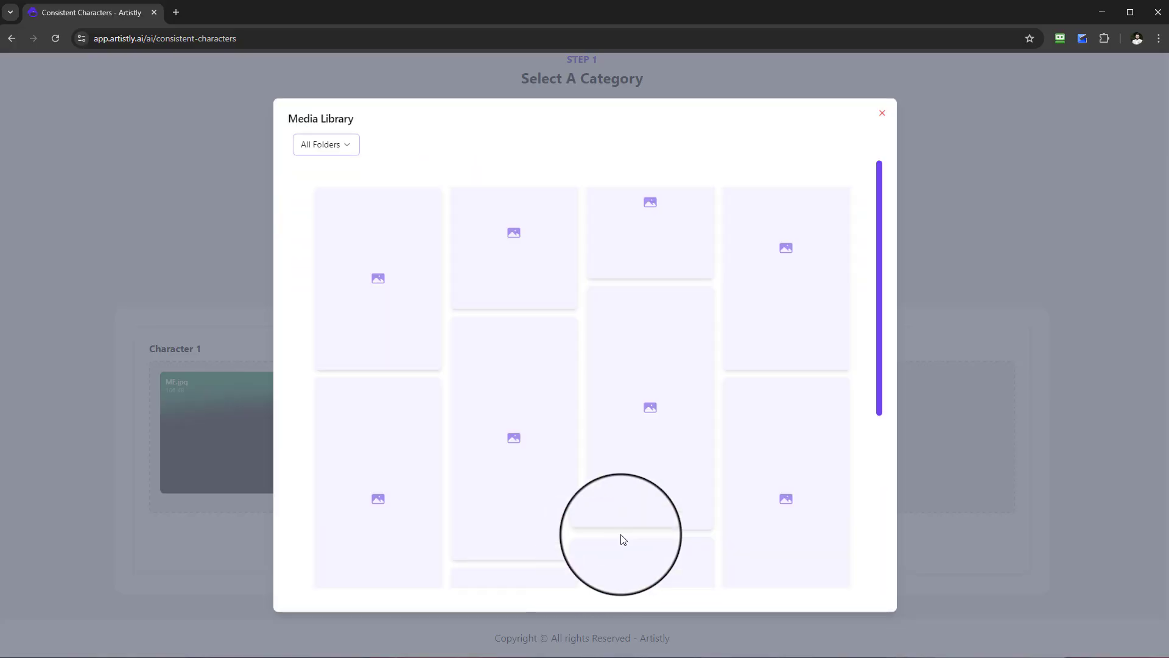
scroll(669, 495, down, 5)
scroll(666, 492, down, 12)
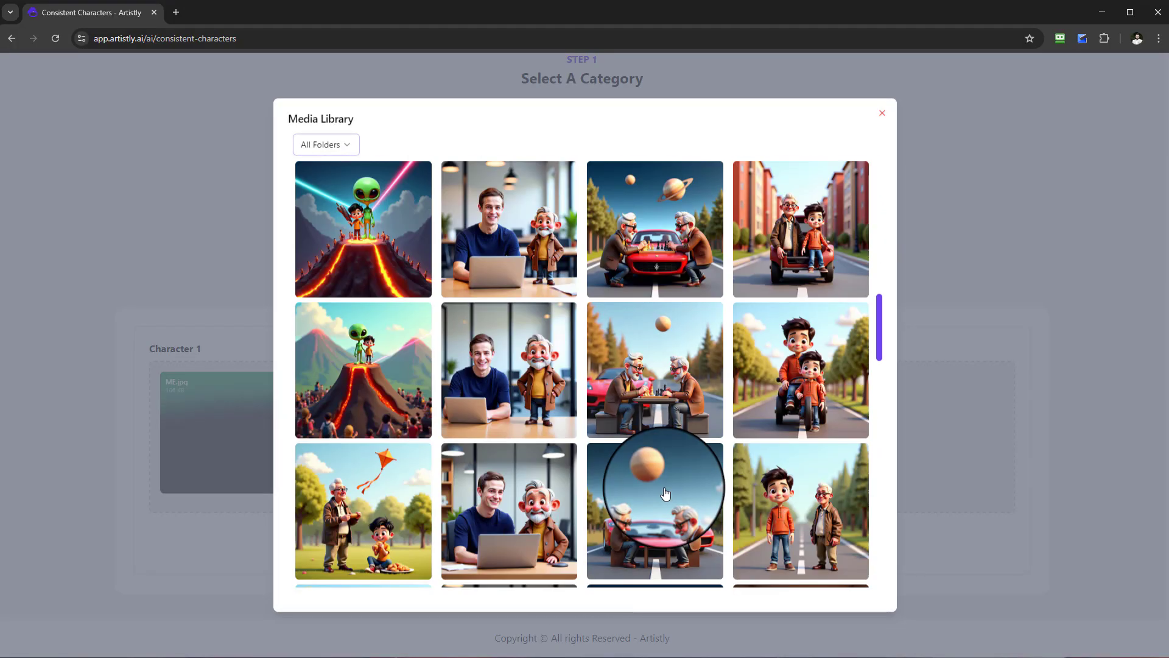
click(797, 346)
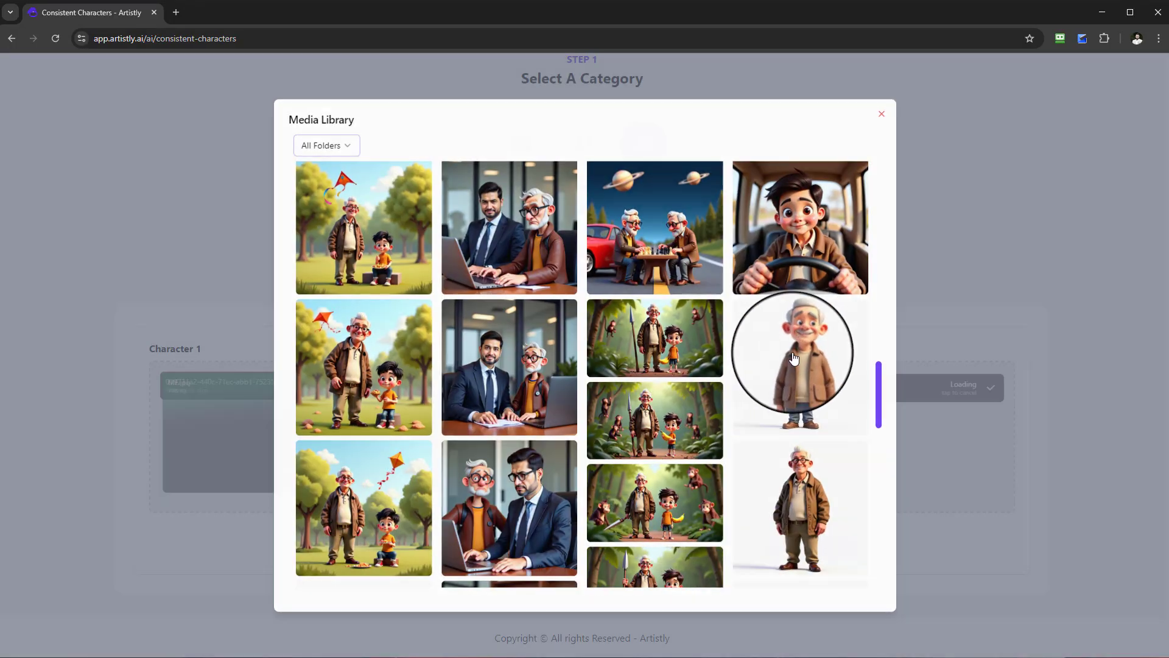
Remove the failed Character 1 file and upload the photo ME.jpg again in its place.
scroll(365, 360, up, 3)
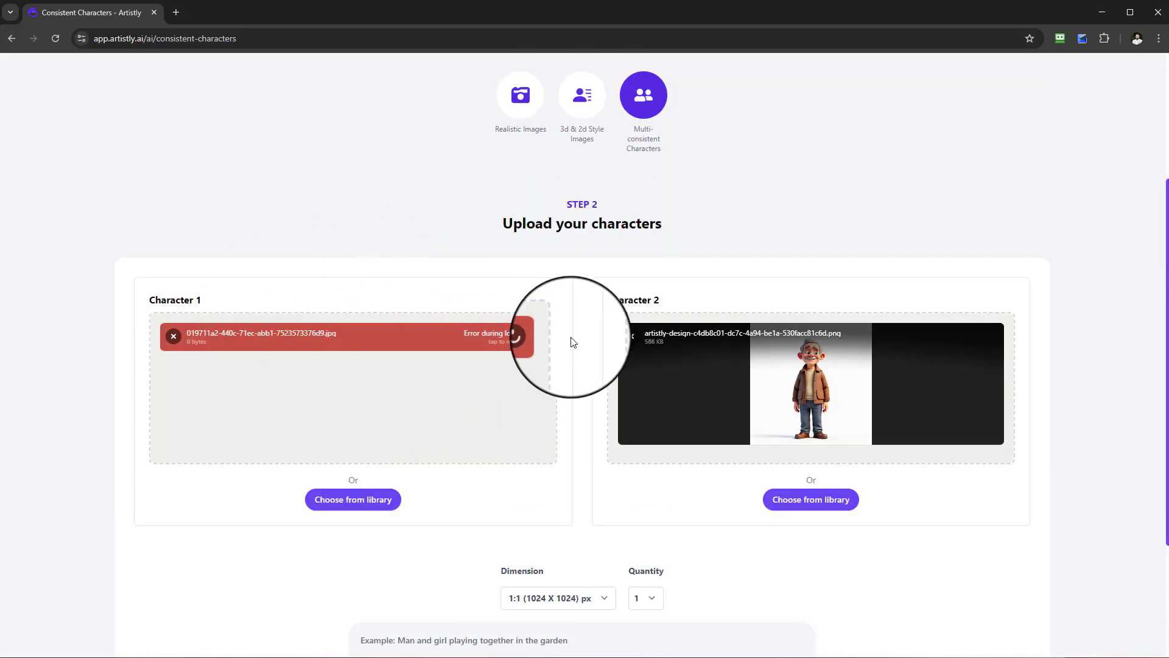
click(174, 337)
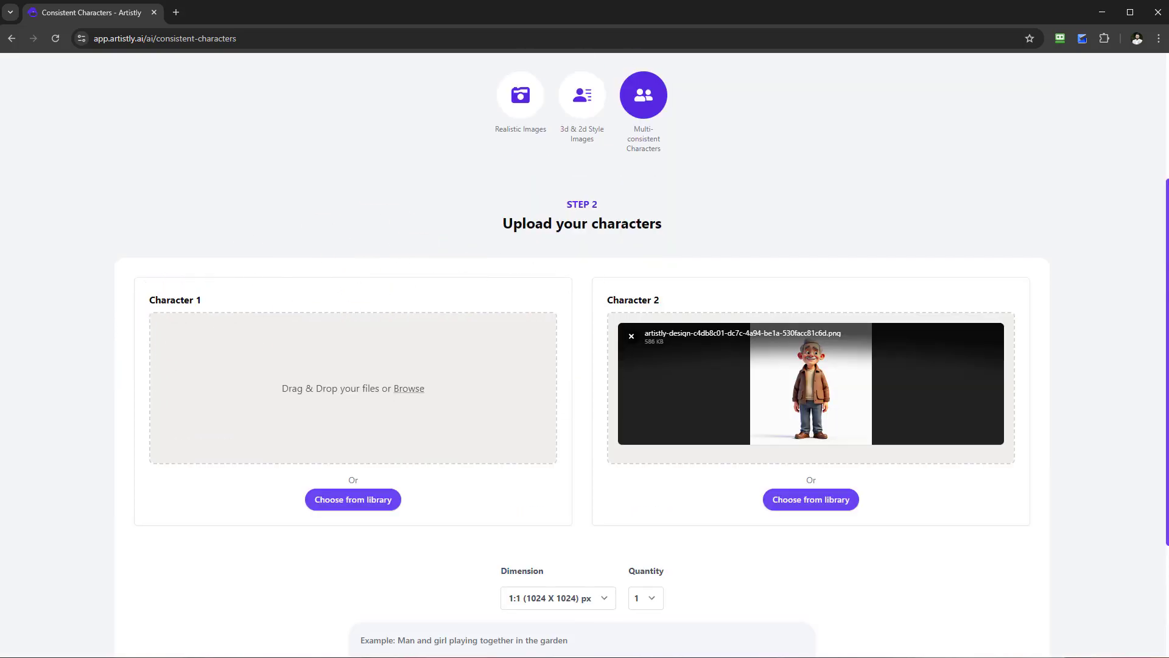
drag(3, 341, 235, 378)
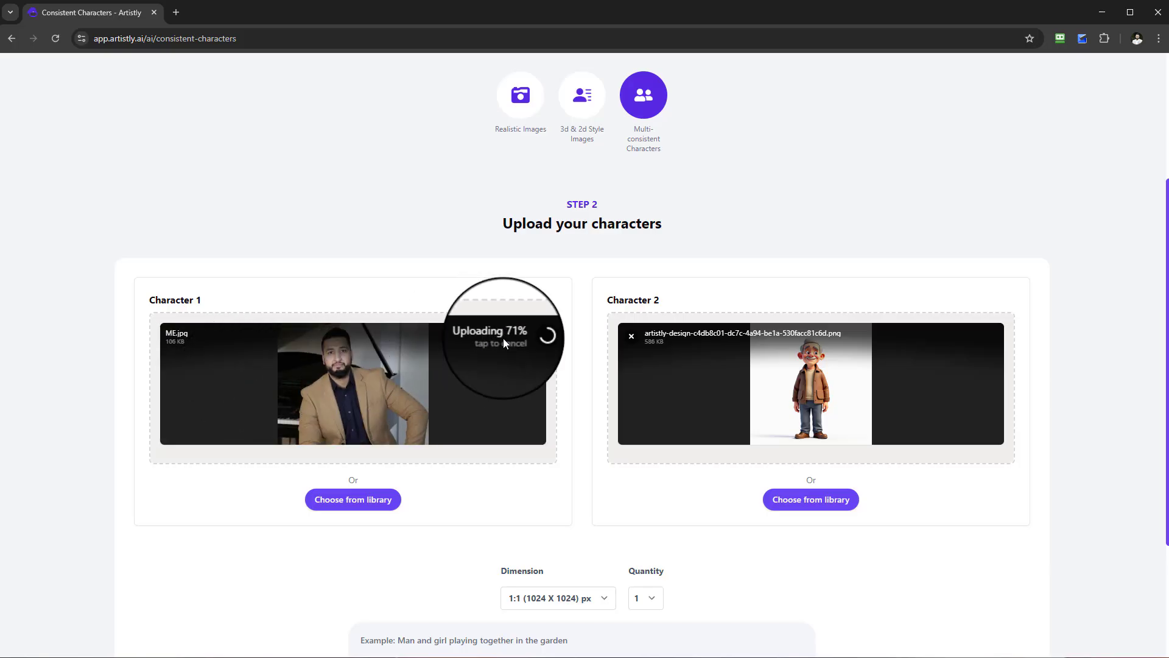
Set the quantity of generated images to 4.
scroll(640, 515, down, 2)
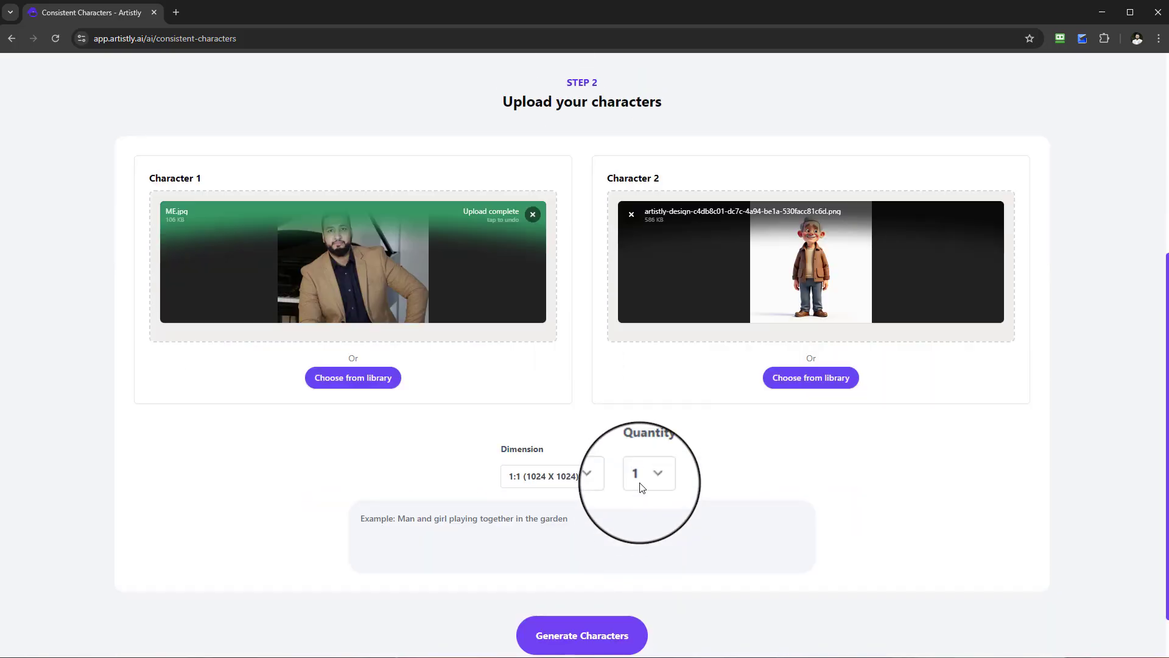
click(644, 485)
click(636, 553)
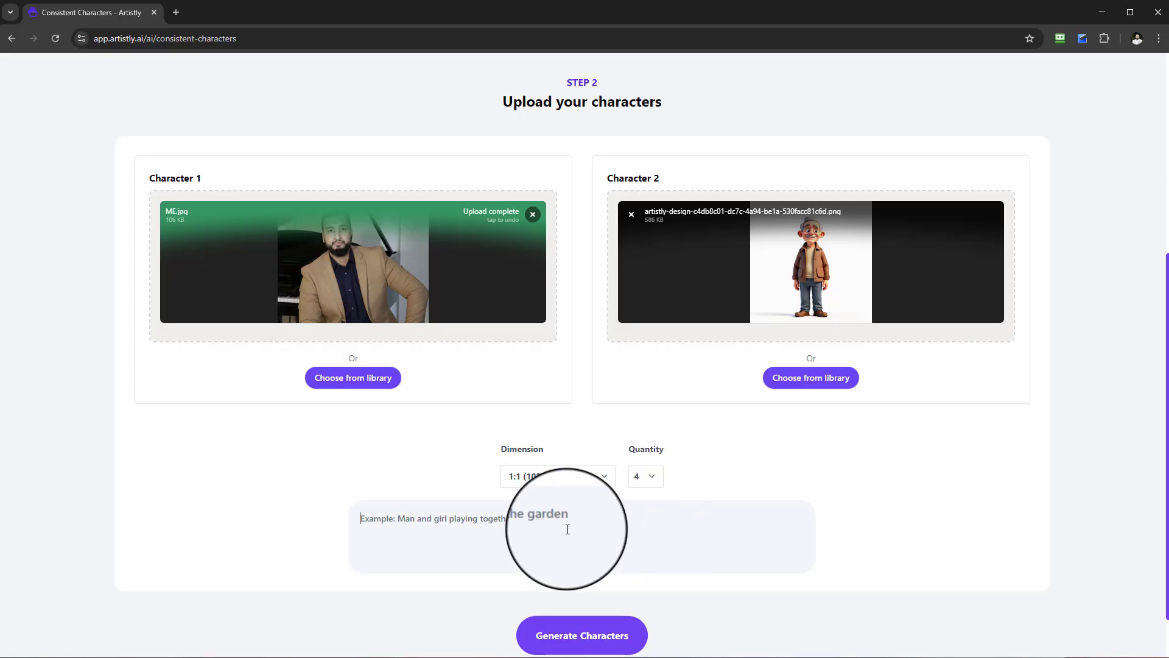
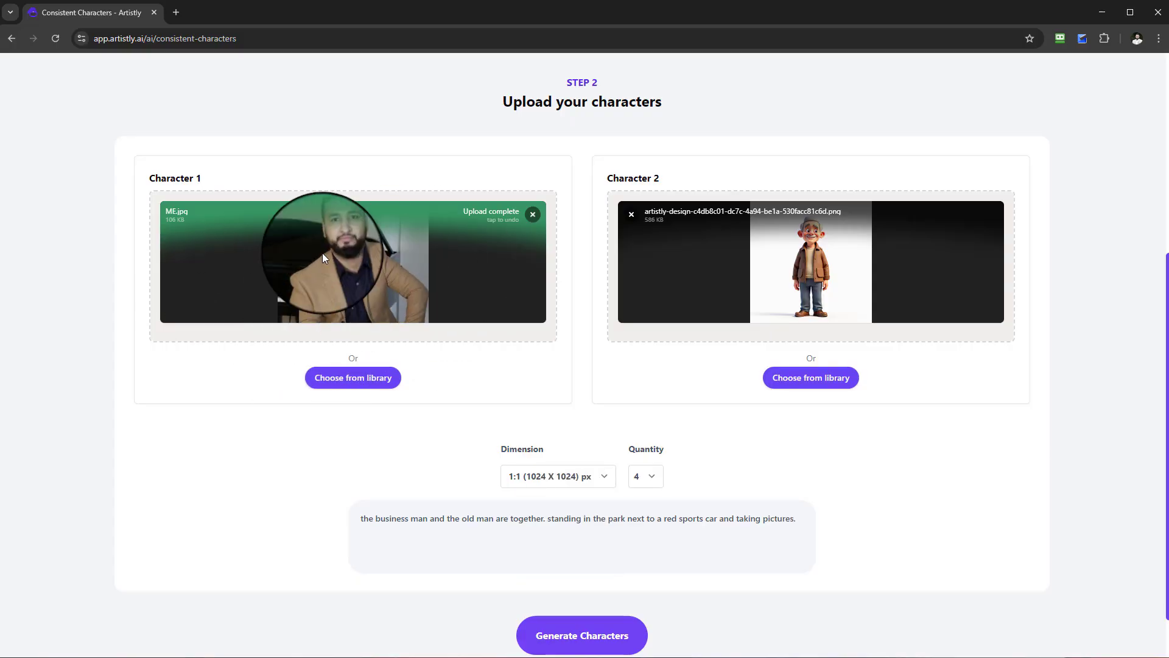
Generate the characters and inspect the earlier park design of the cartoon man beside the bearded man holding a phone.
click(617, 637)
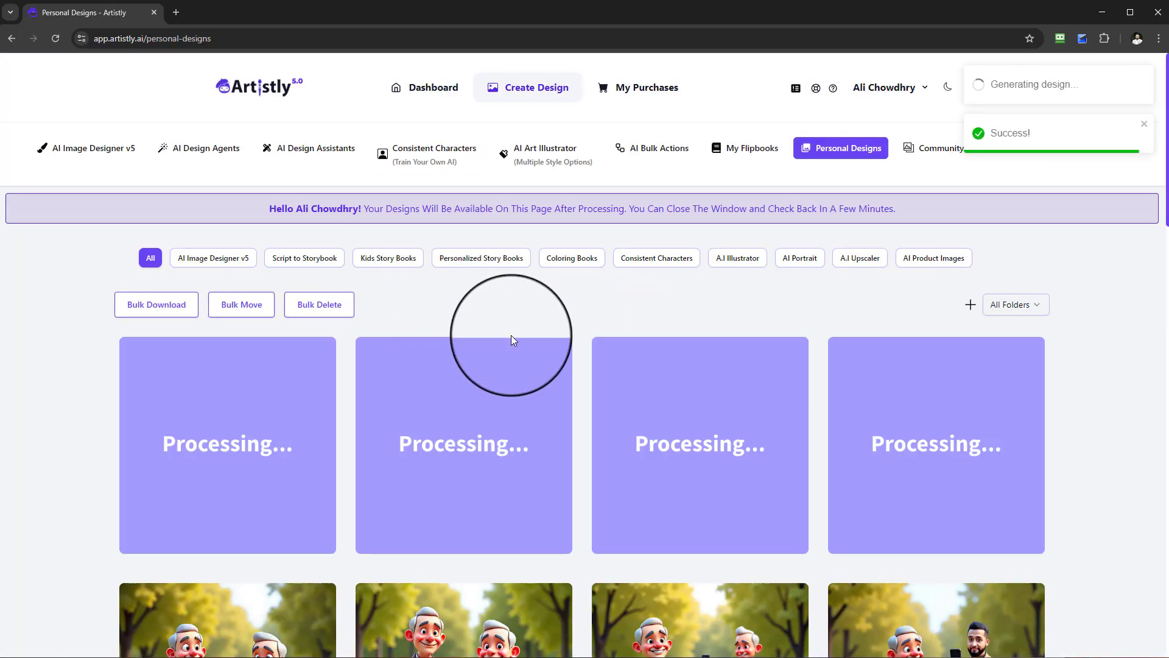
scroll(520, 348, down, 6)
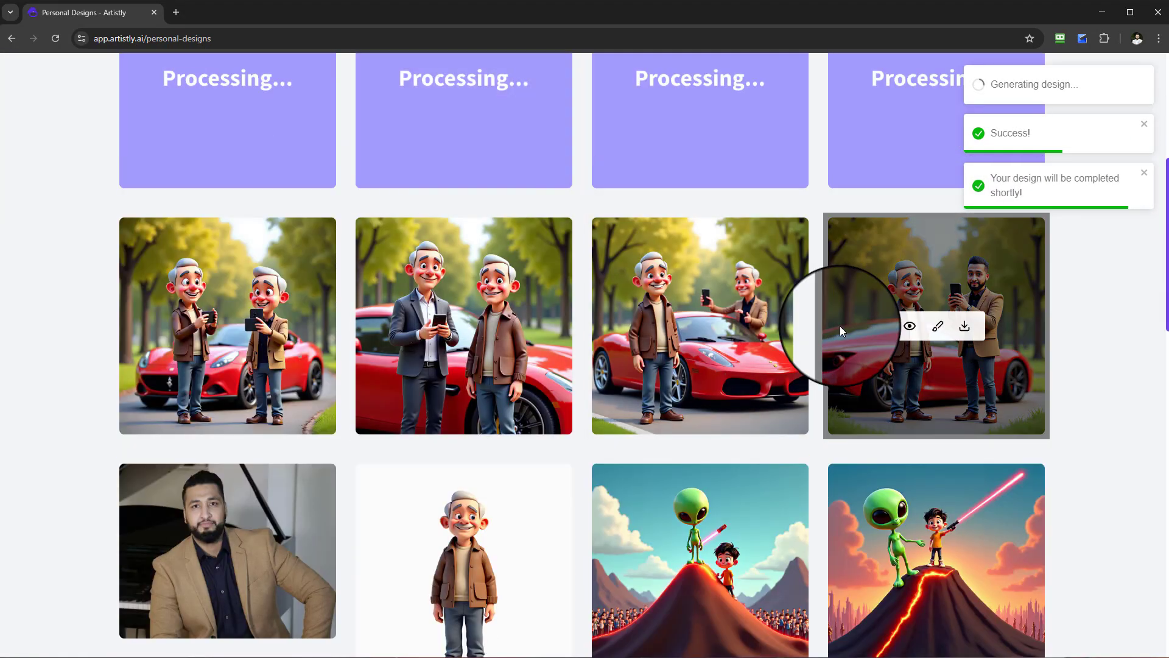
click(908, 326)
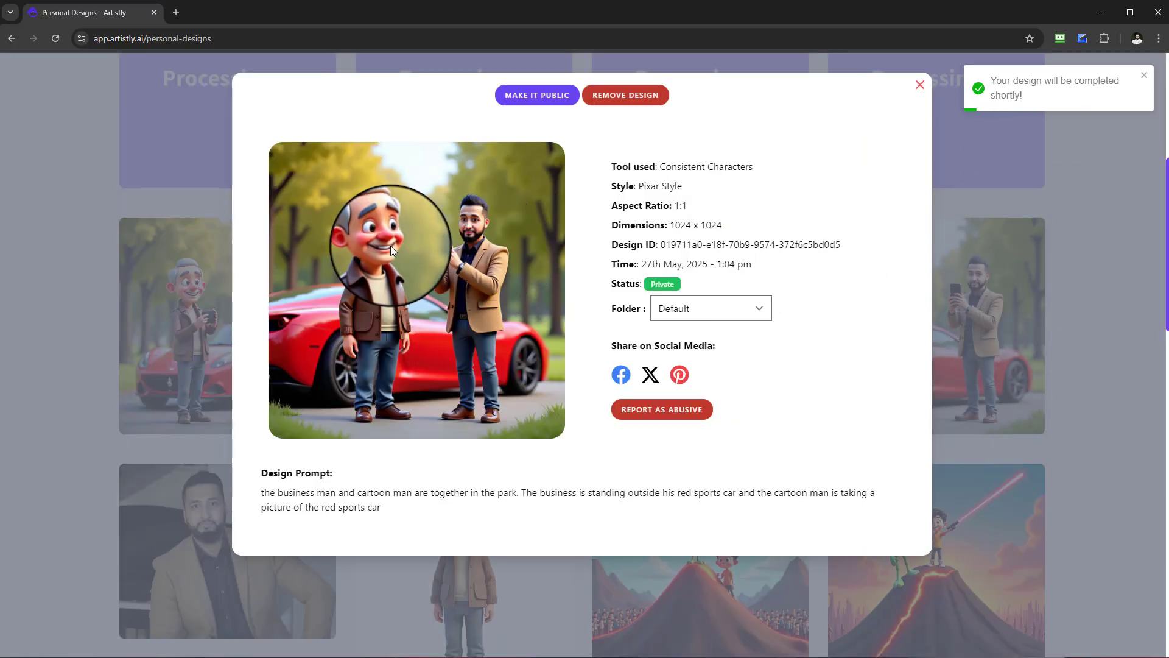
click(918, 85)
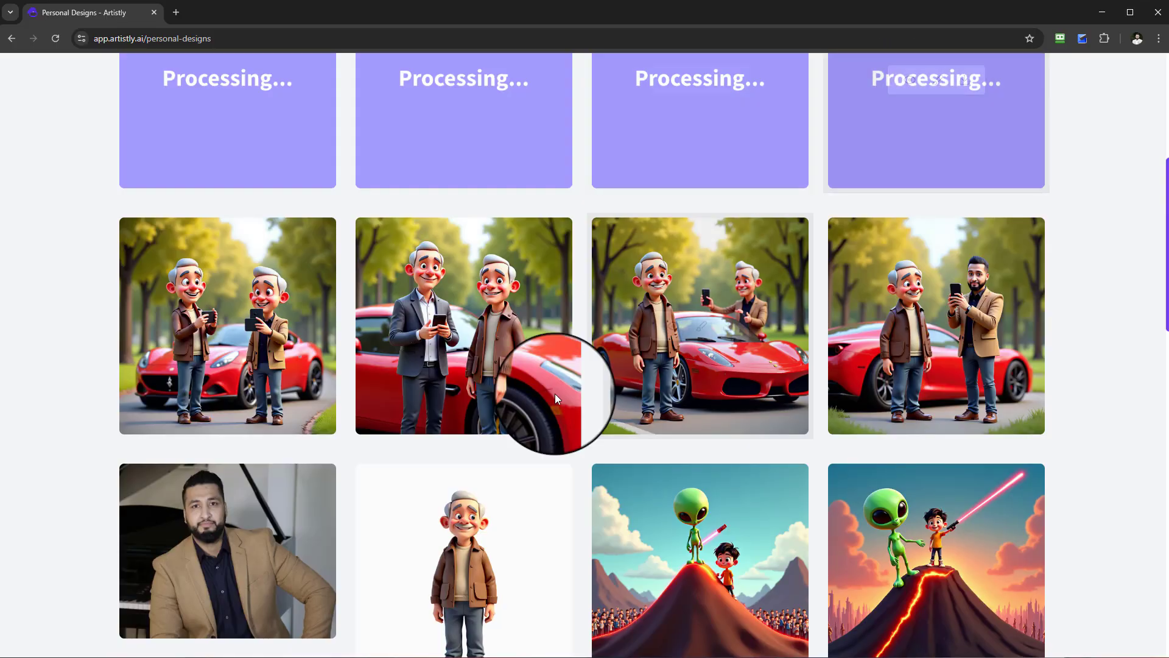
Find the earlier office designs and examine the prompt of the close-up with the young man and cartoon man at a laptop.
scroll(556, 393, down, 15)
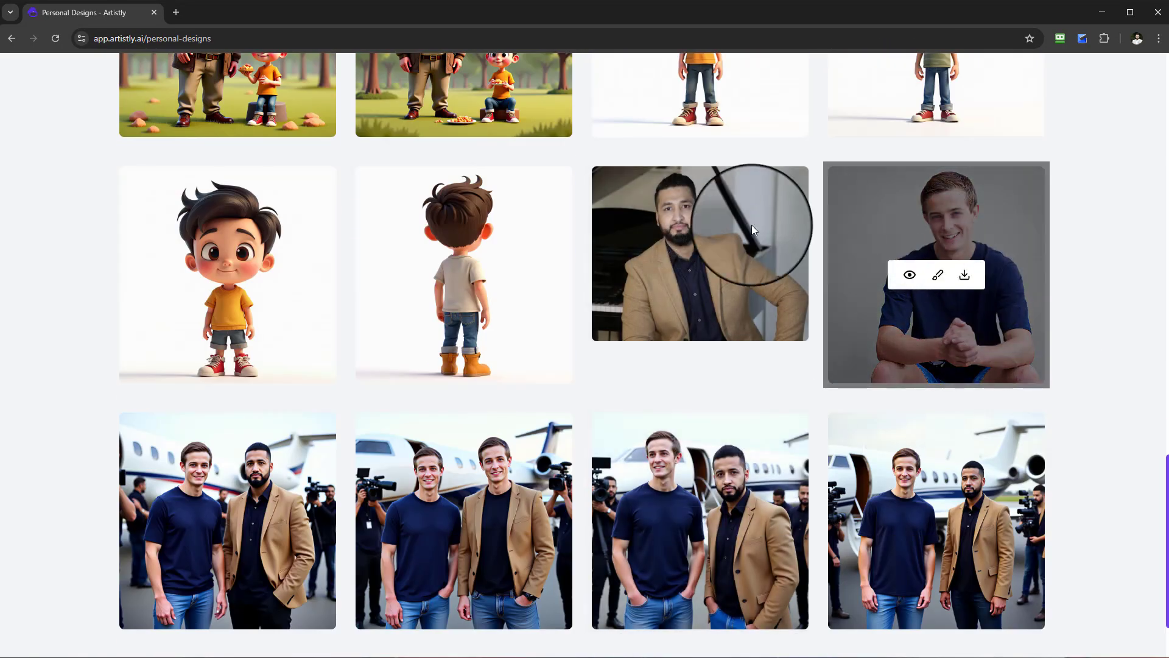
scroll(853, 317, down, 2)
click(592, 586)
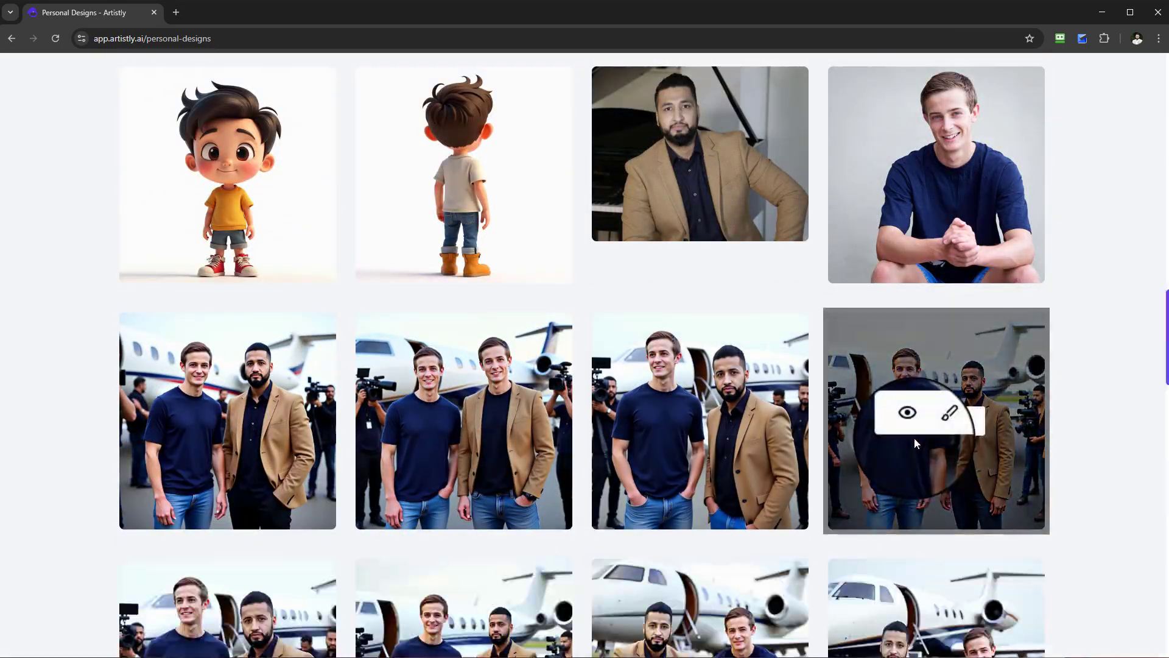
scroll(914, 442, down, 12)
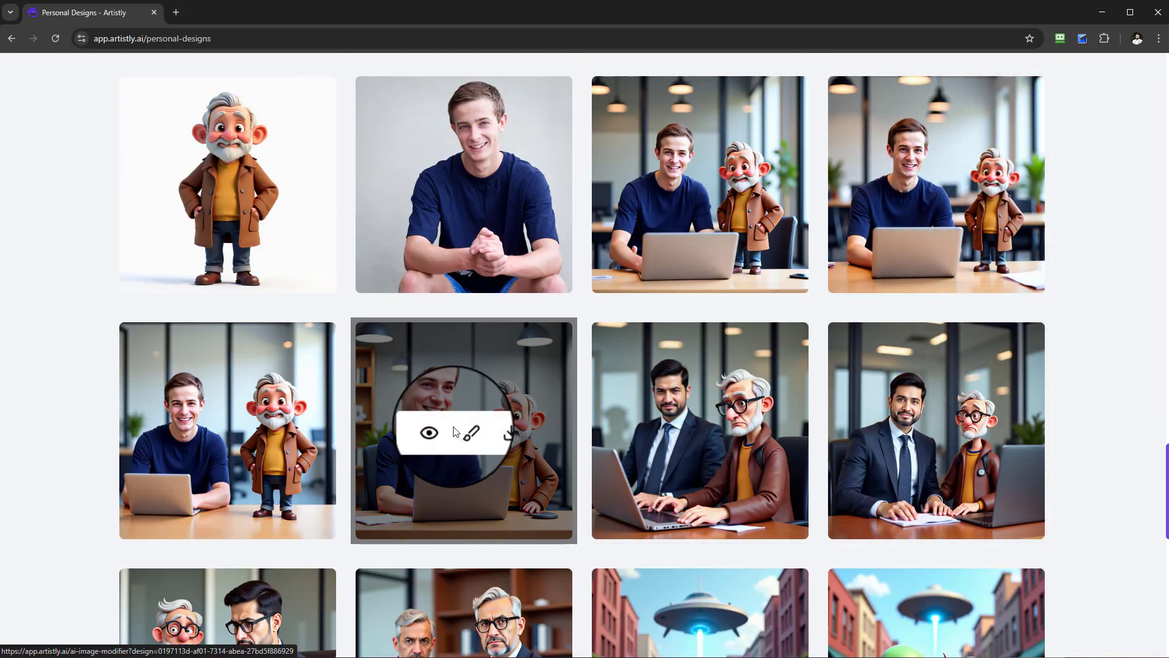
click(433, 434)
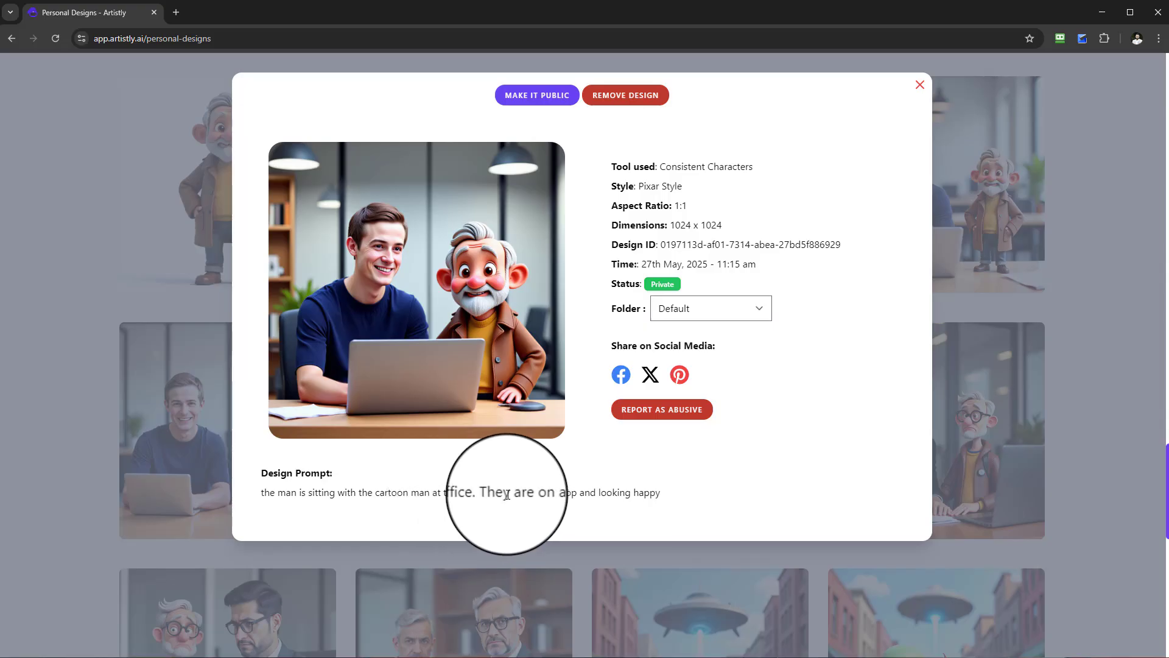
click(922, 88)
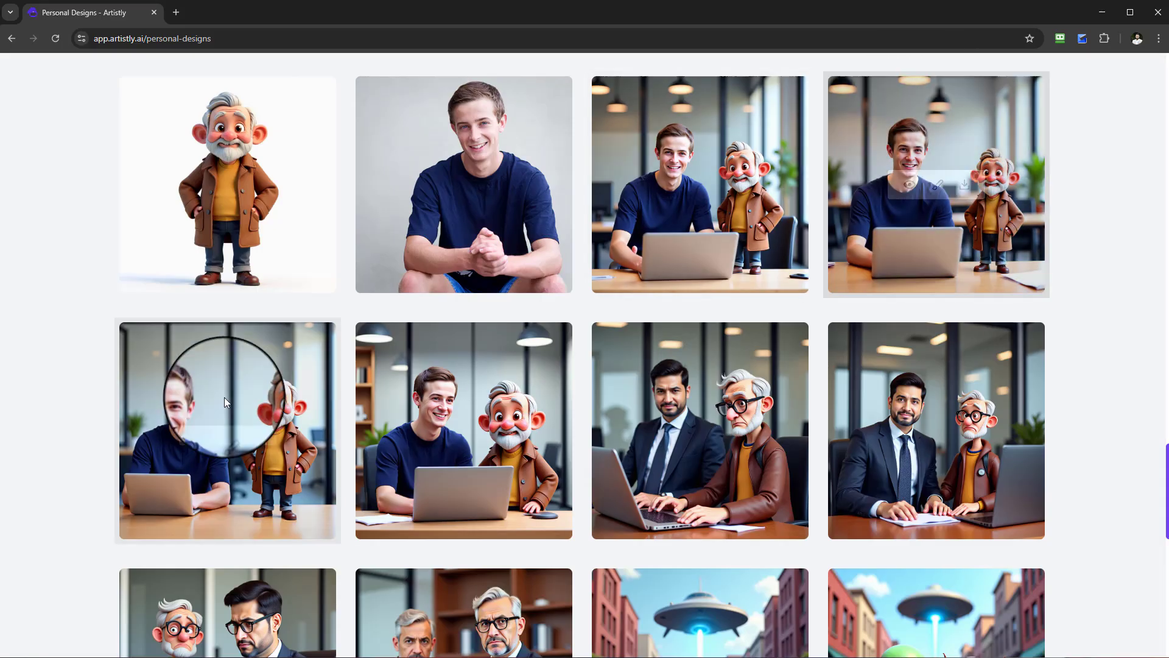
Examine the prompts of the office designs showing the standing cartoon man and the suited businessman with the old man.
click(201, 431)
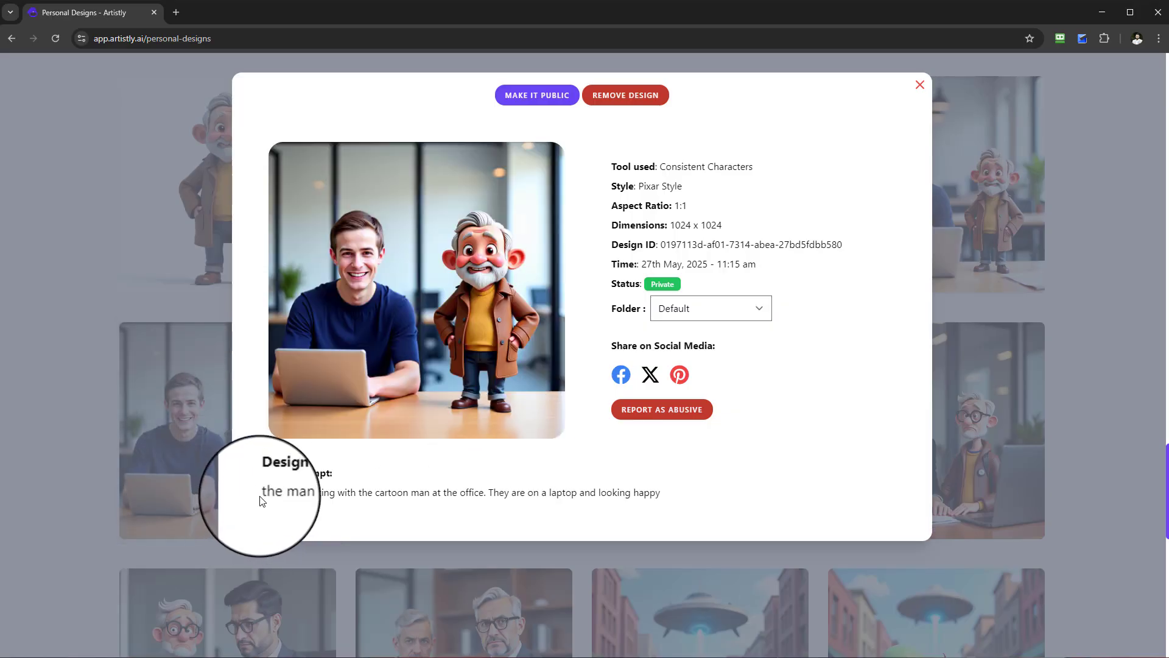
drag(262, 493, 670, 495)
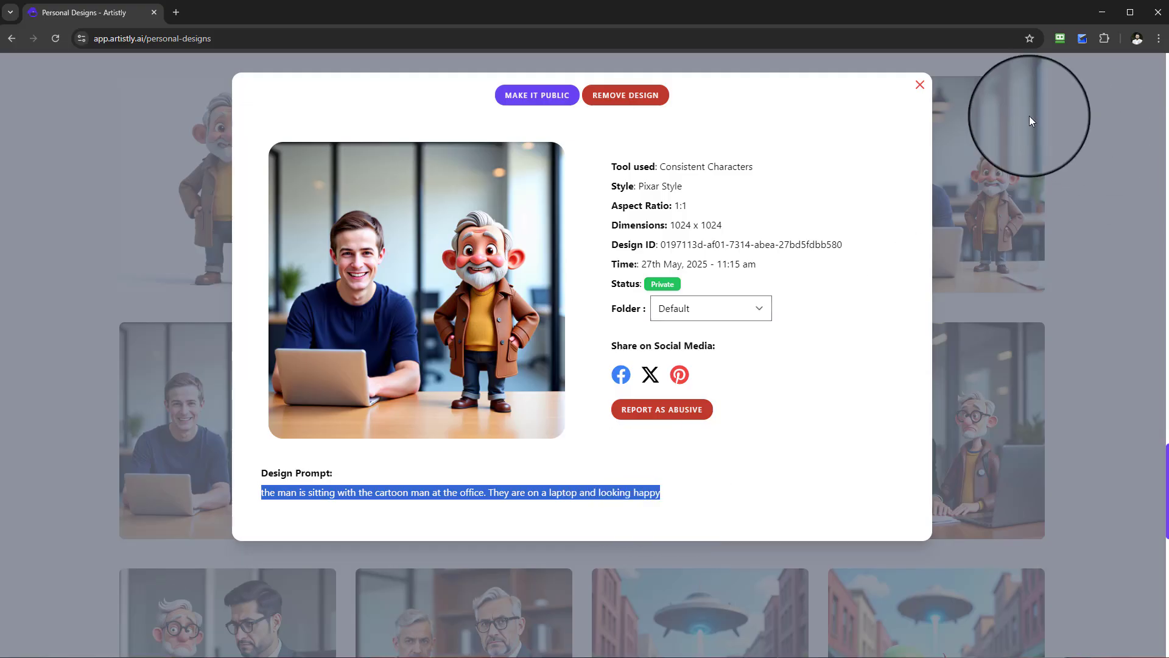
click(920, 86)
click(905, 434)
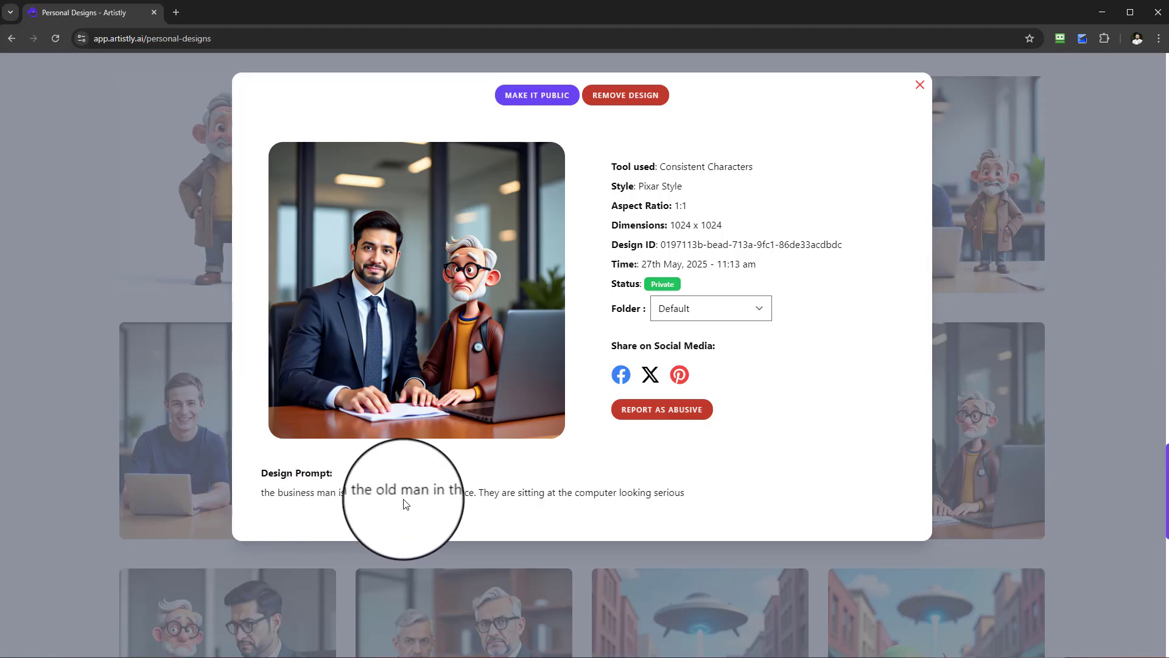
click(911, 80)
scroll(798, 386, down, 15)
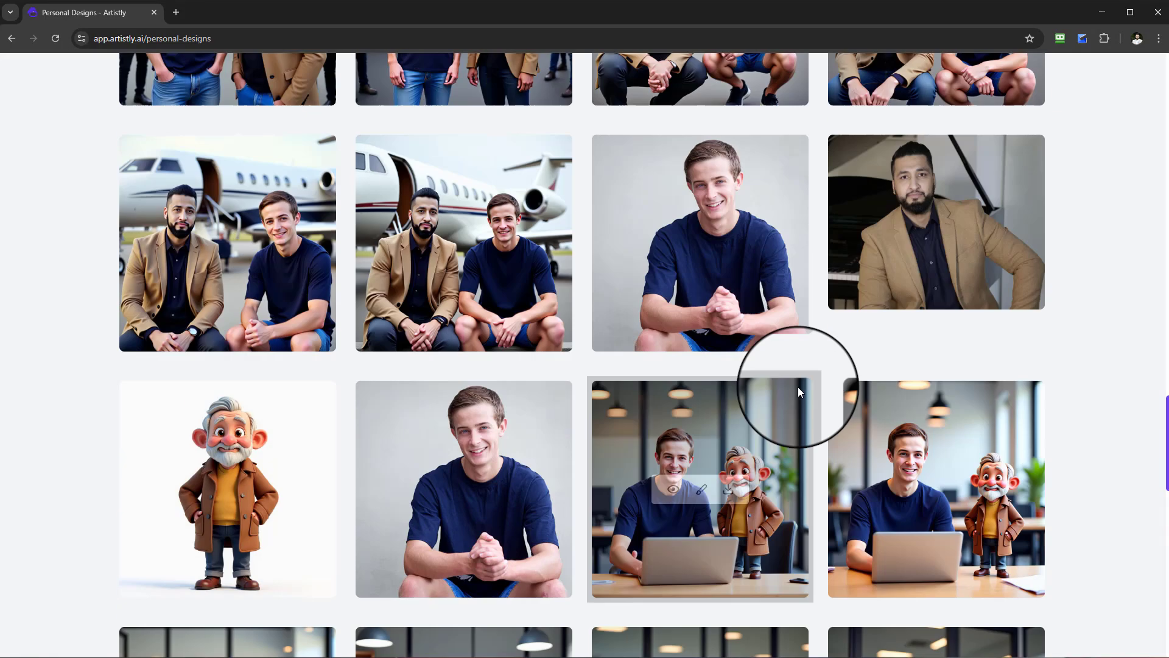
Compare the prompt of a design still being processed with that of the earlier park design featuring the bearded man.
scroll(748, 426, up, 15)
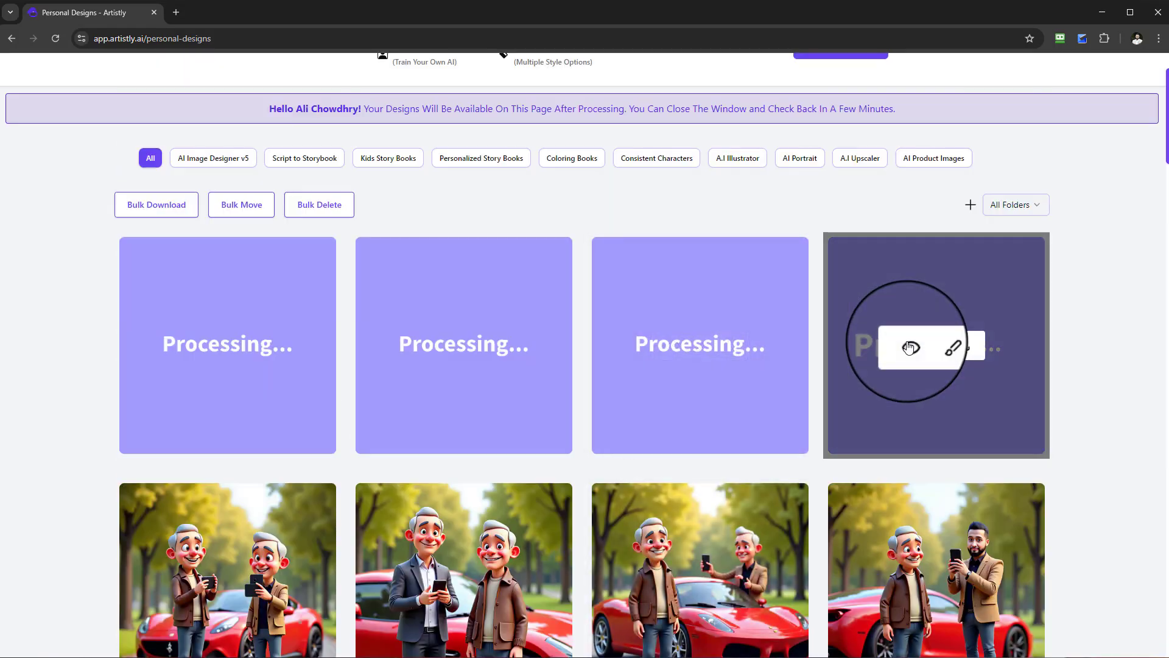
click(910, 347)
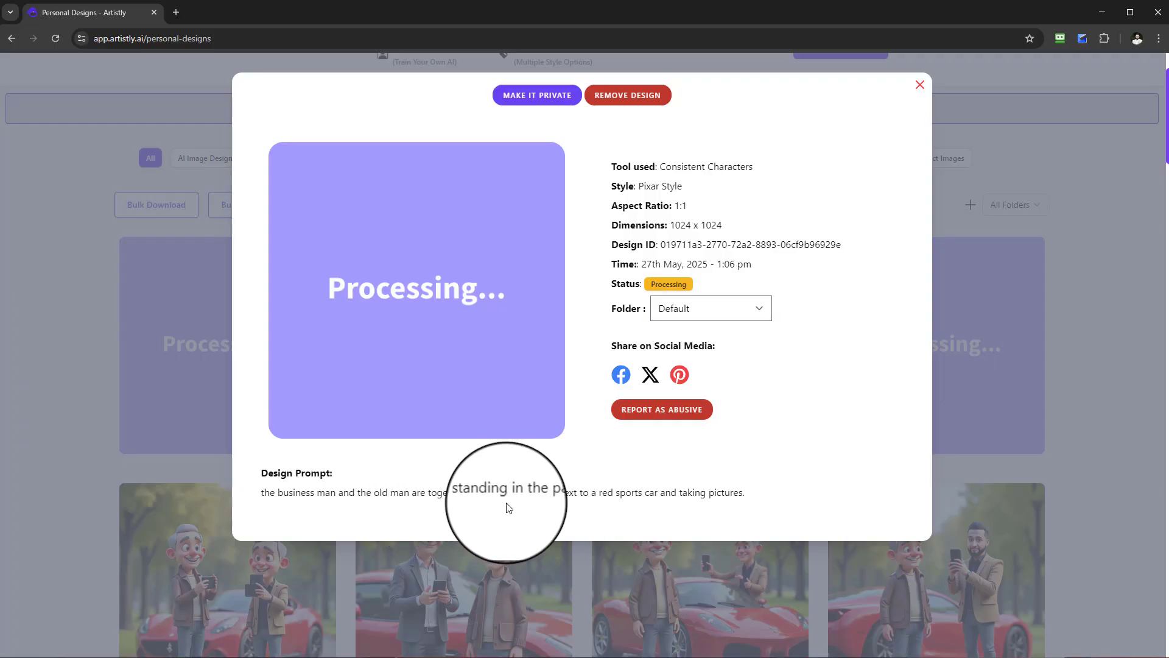
click(920, 85)
scroll(694, 512, down, 3)
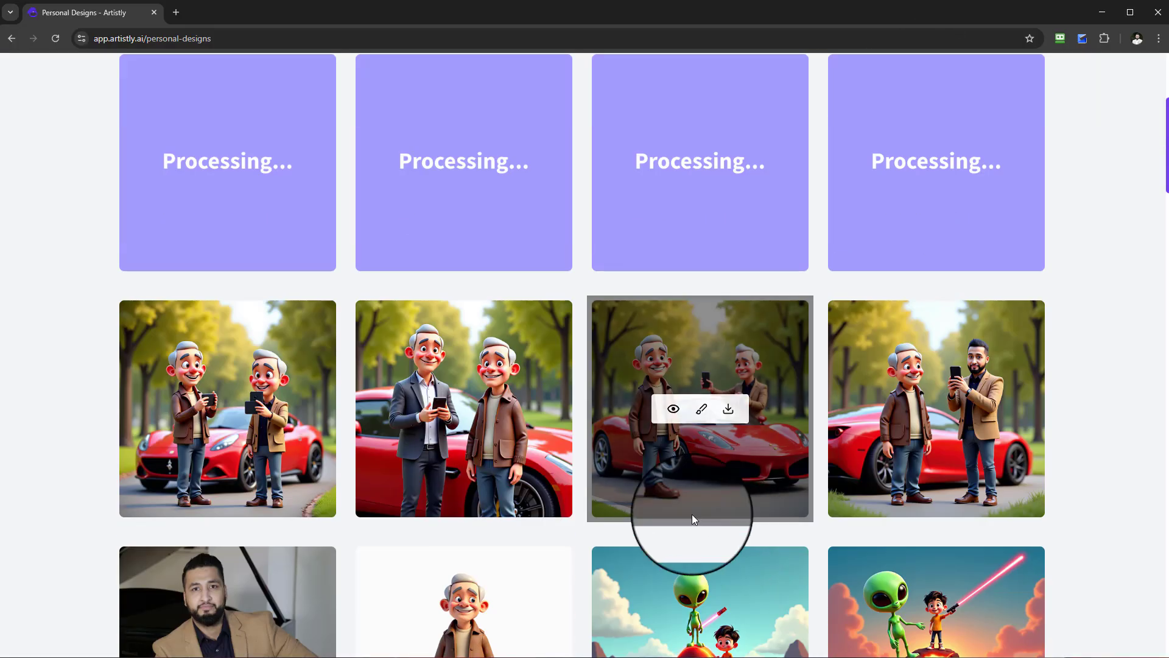
click(910, 411)
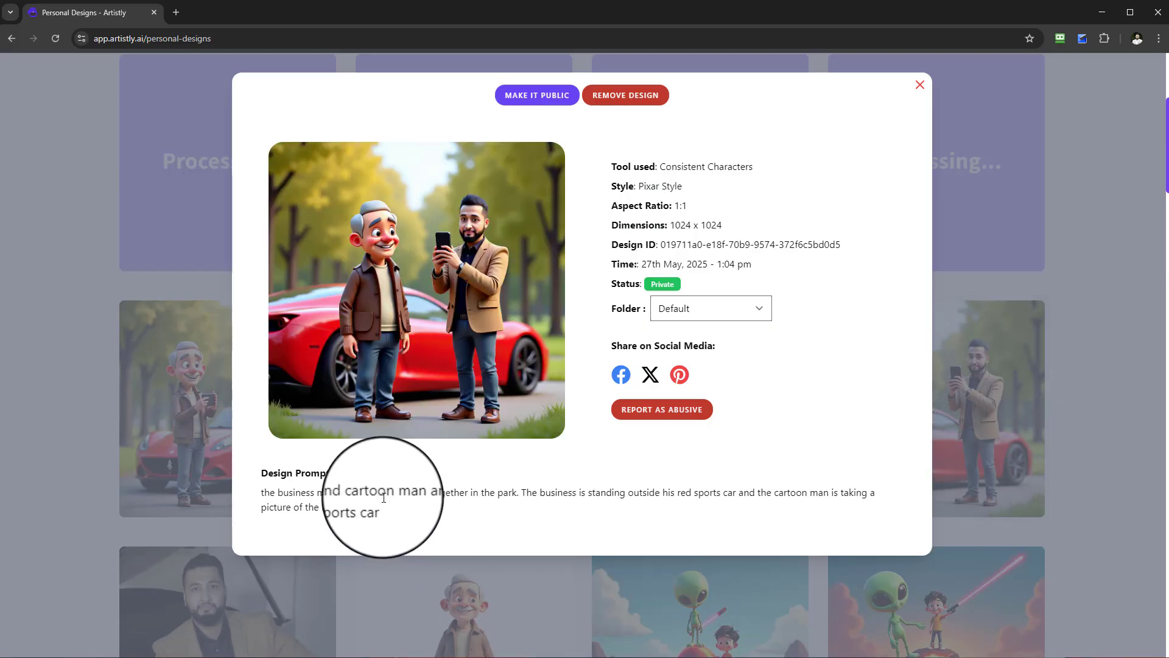
click(918, 87)
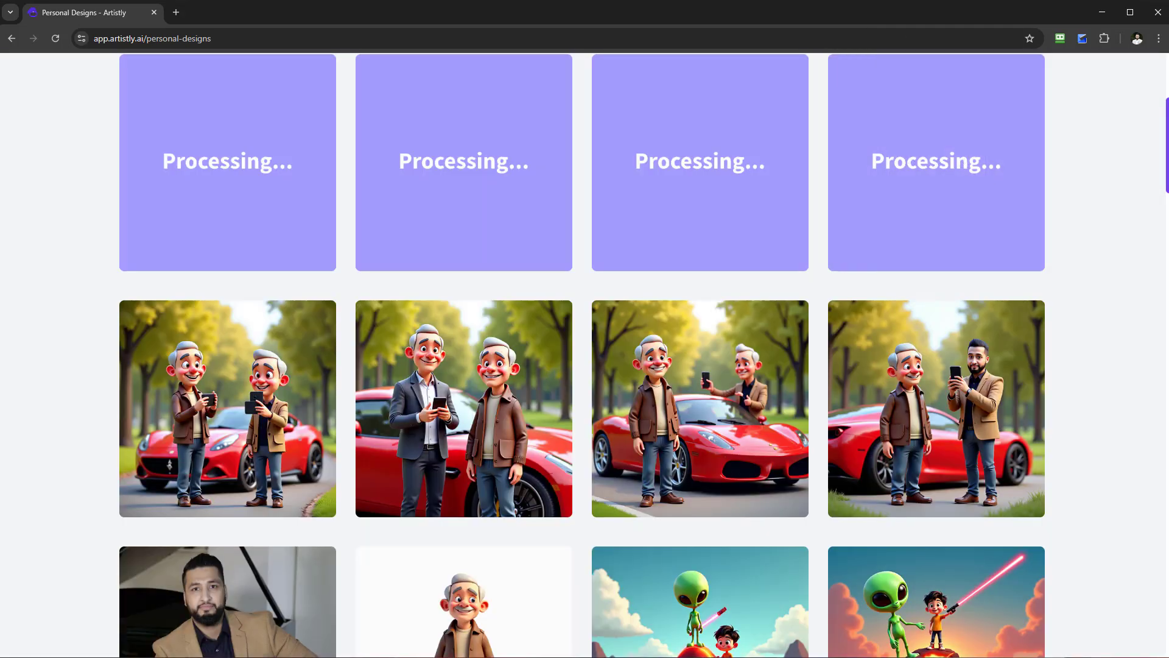
Examine the new park designs where the old man holds a camera and where he stands smaller beside the red car.
scroll(808, 414, up, 3)
scroll(514, 408, down, 3)
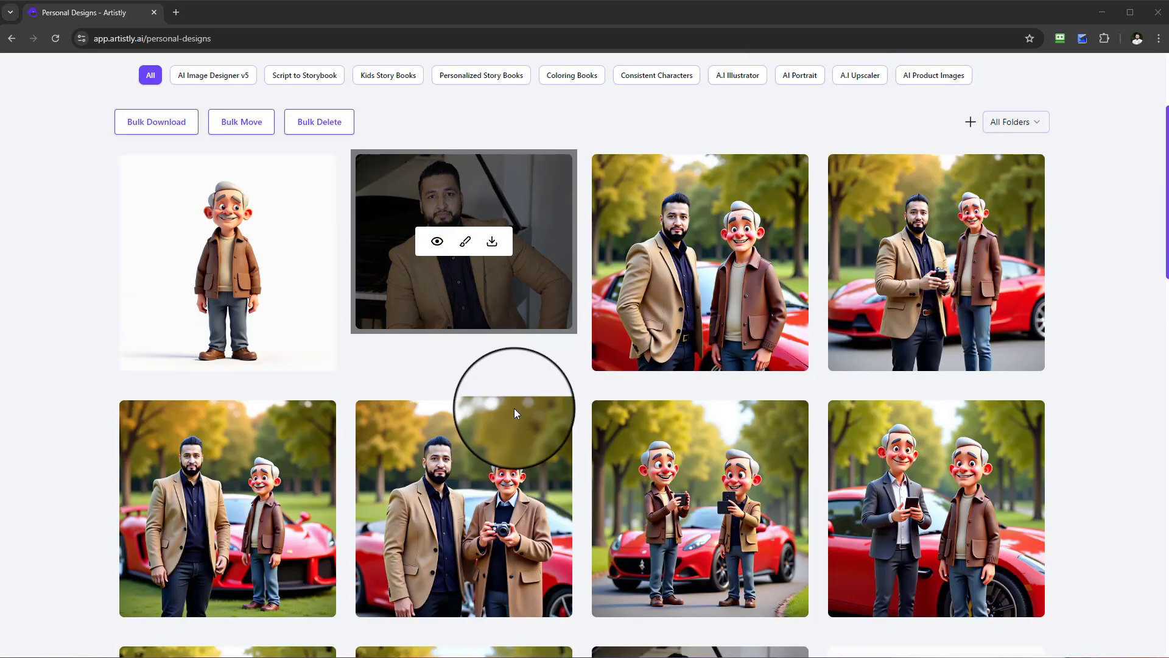
mouse_move(429, 414)
click(438, 388)
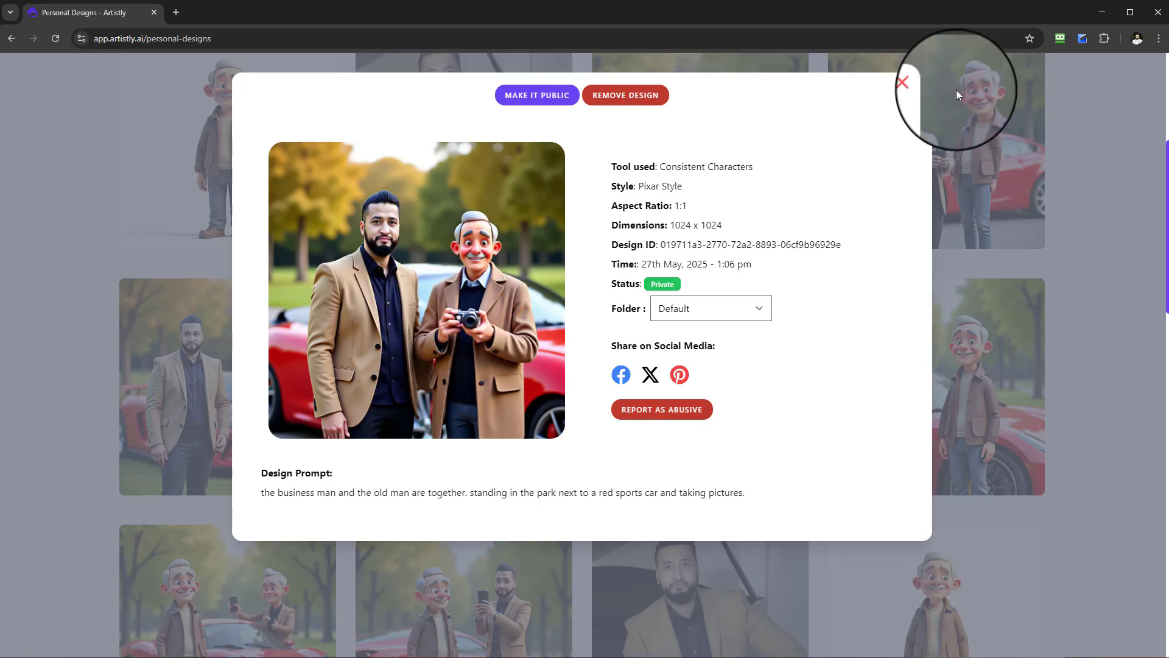
click(920, 85)
scroll(365, 390, up, 1)
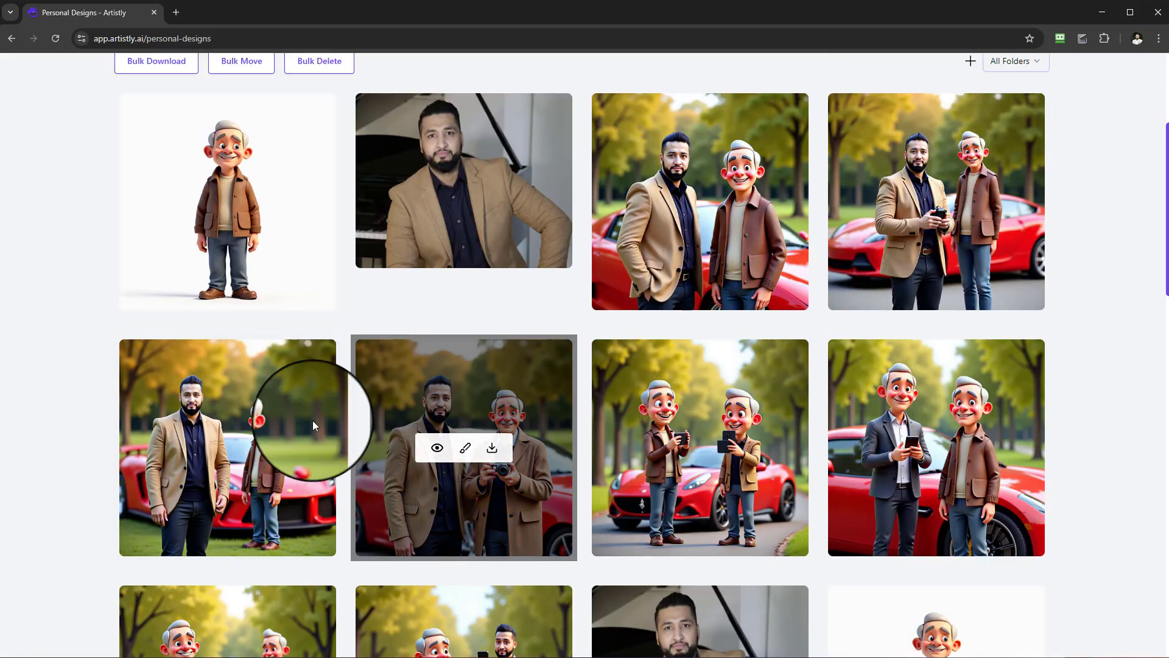
click(199, 448)
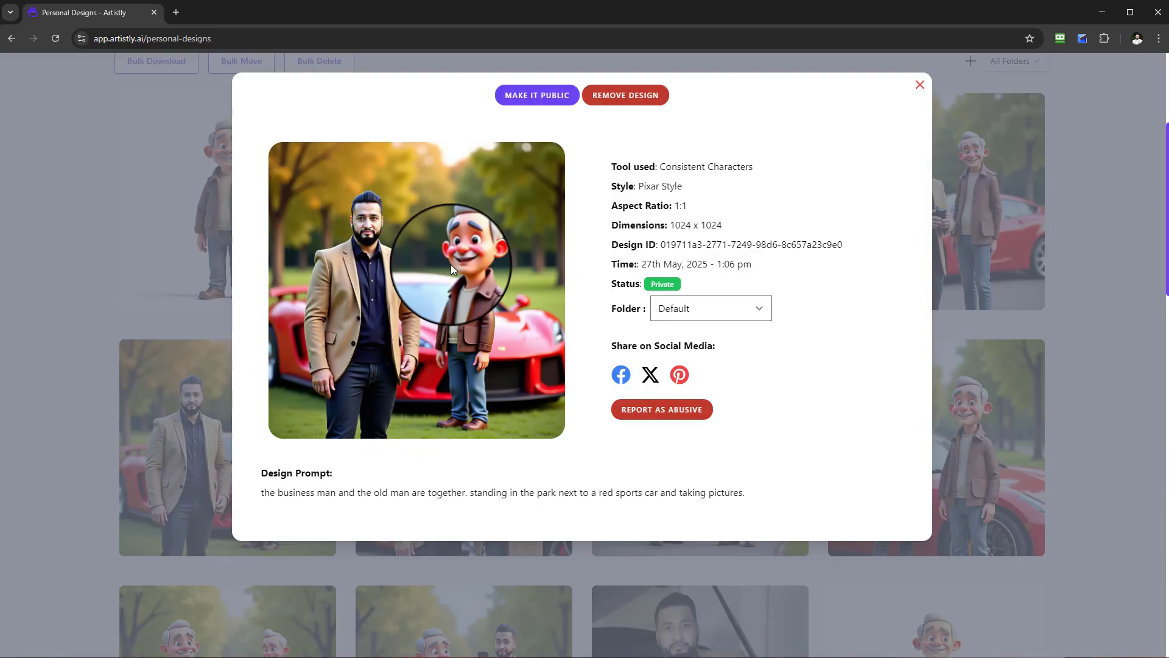
click(920, 85)
Examine the remaining two new park designs, and view the one with the old man holding a camera again.
scroll(835, 316, up, 1)
click(674, 262)
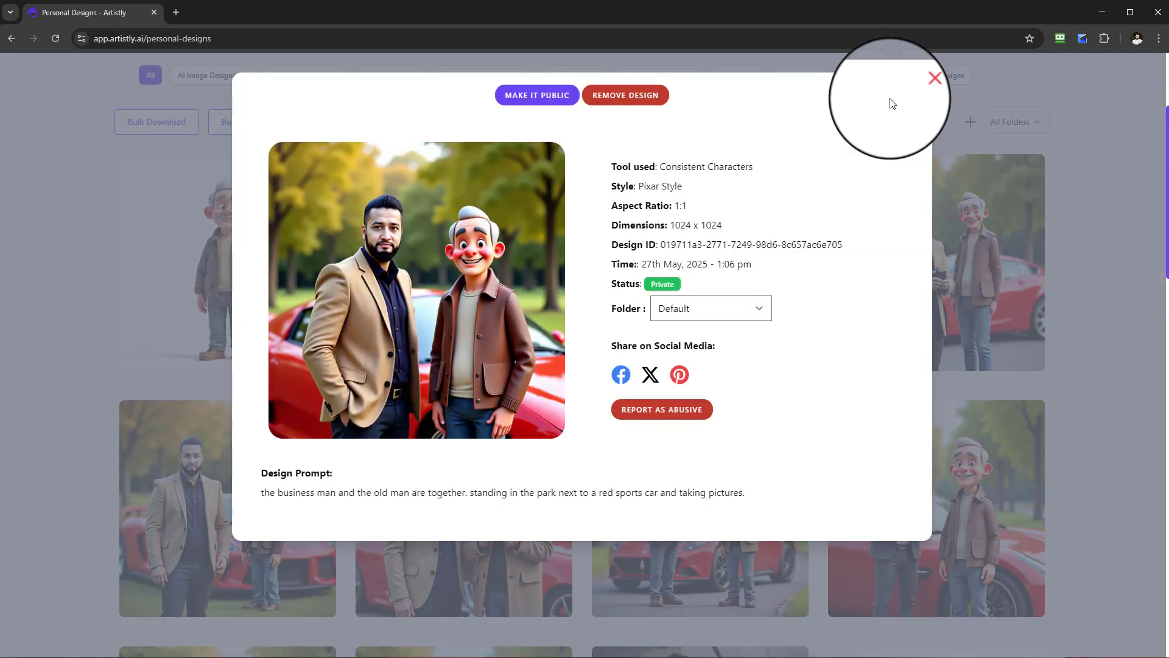
click(920, 84)
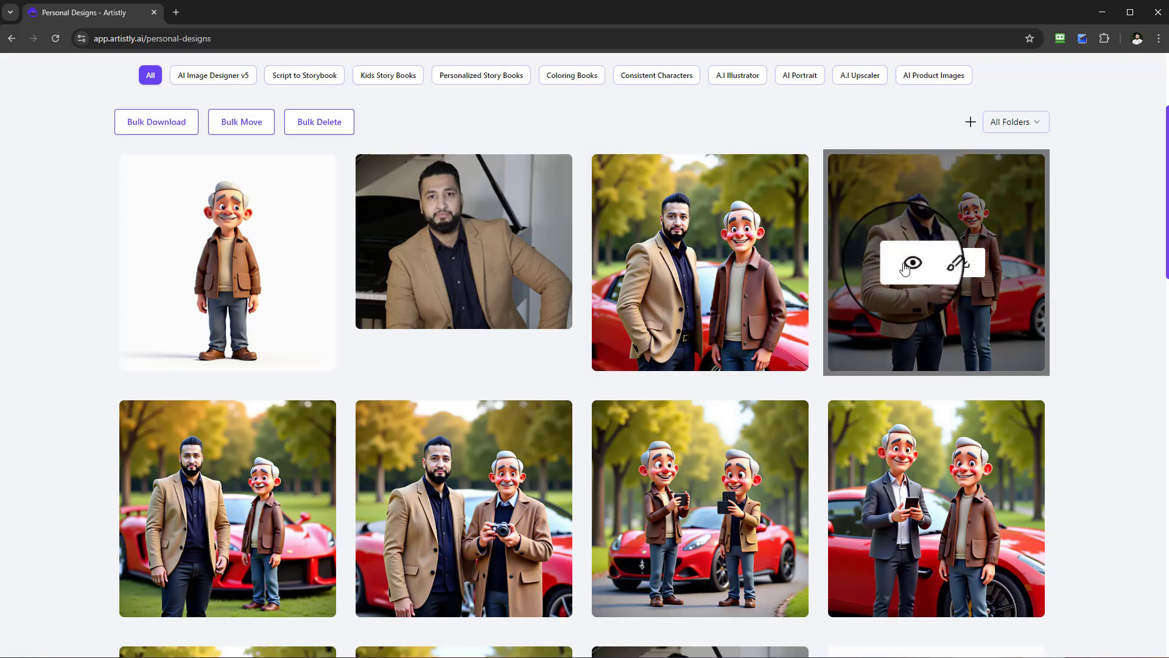
click(912, 263)
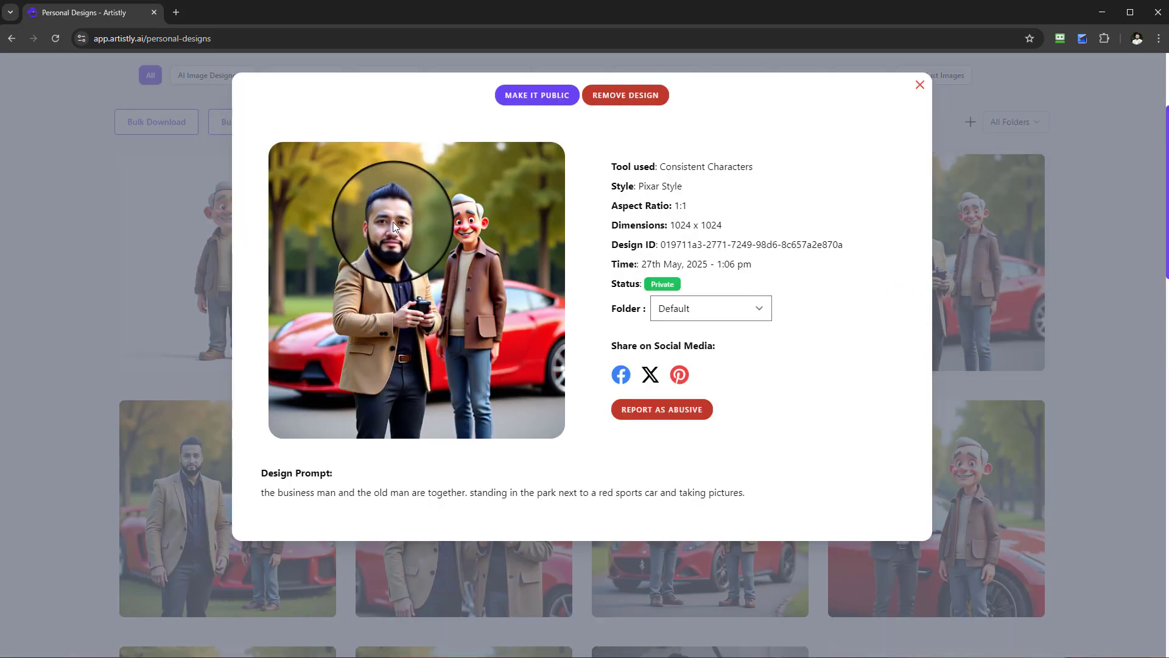
click(919, 85)
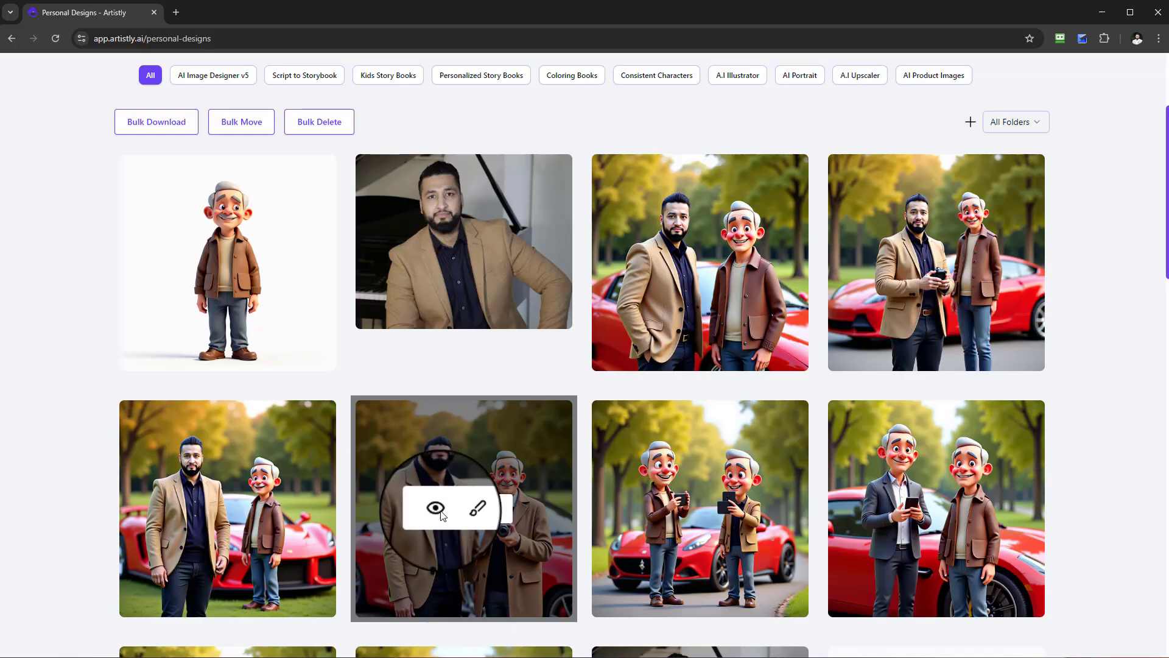
click(434, 505)
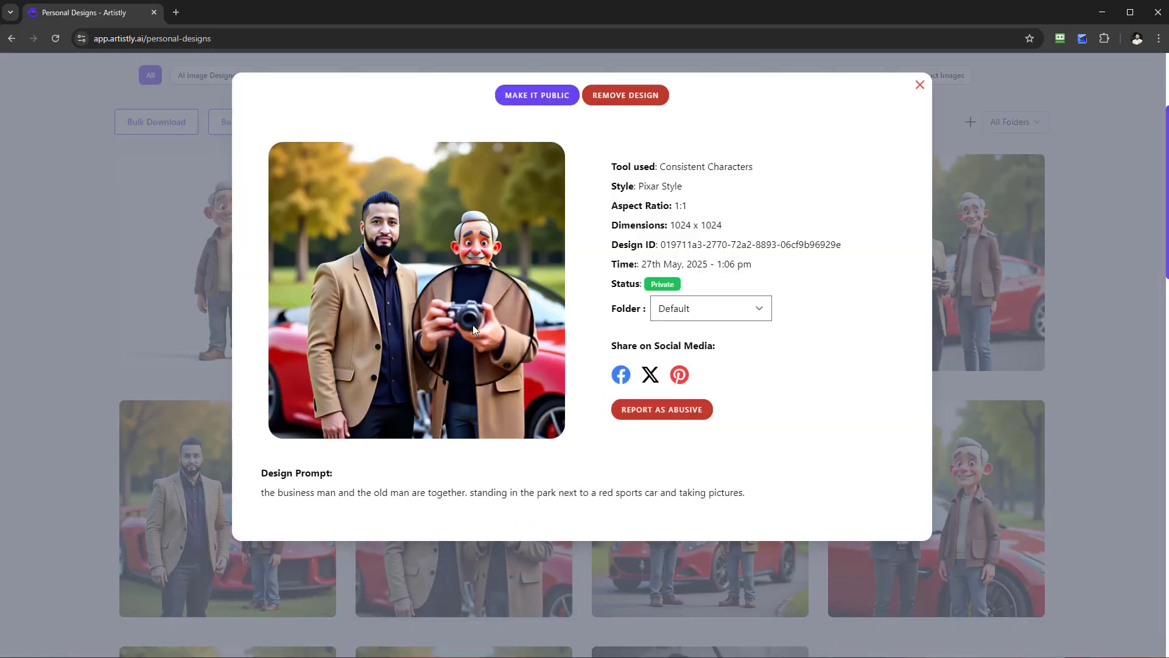
click(920, 85)
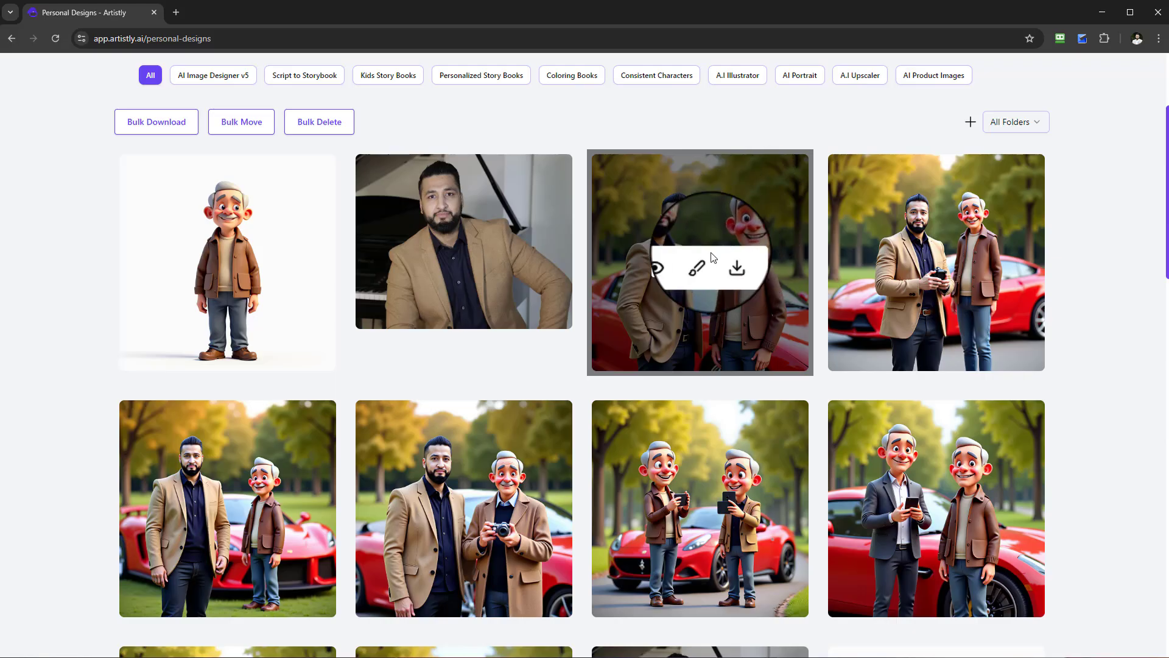
Look over the new results and check the bearded man's face in the design with the camera-holding old man.
scroll(686, 276, down, 1)
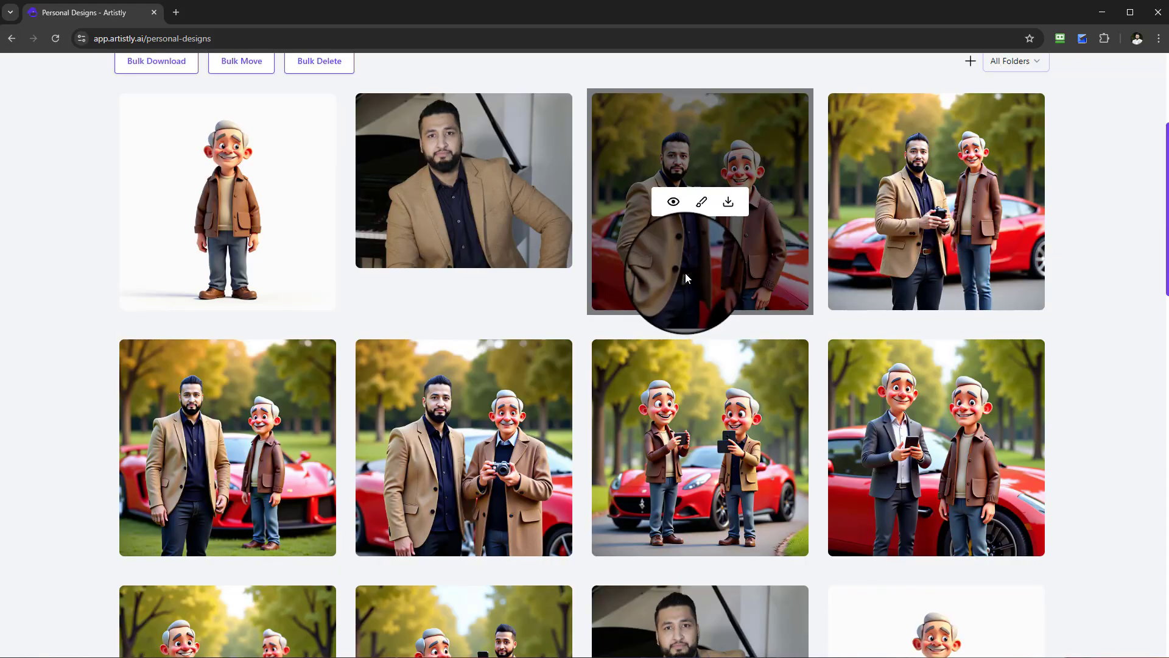
scroll(686, 278, up, 2)
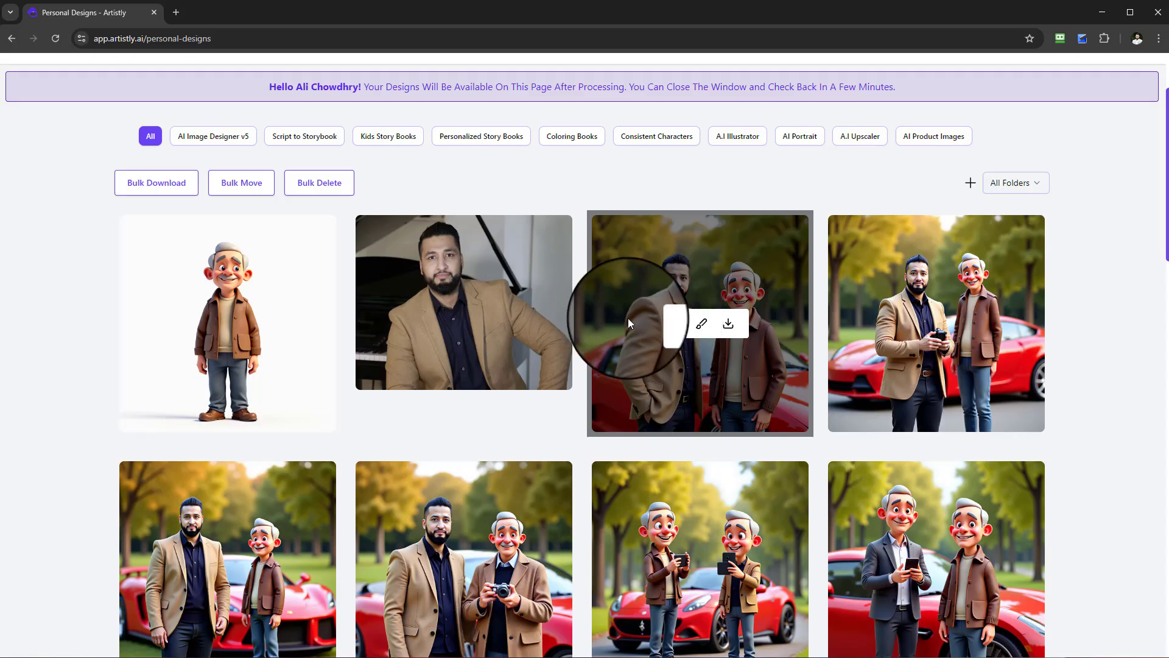
scroll(711, 360, down, 2)
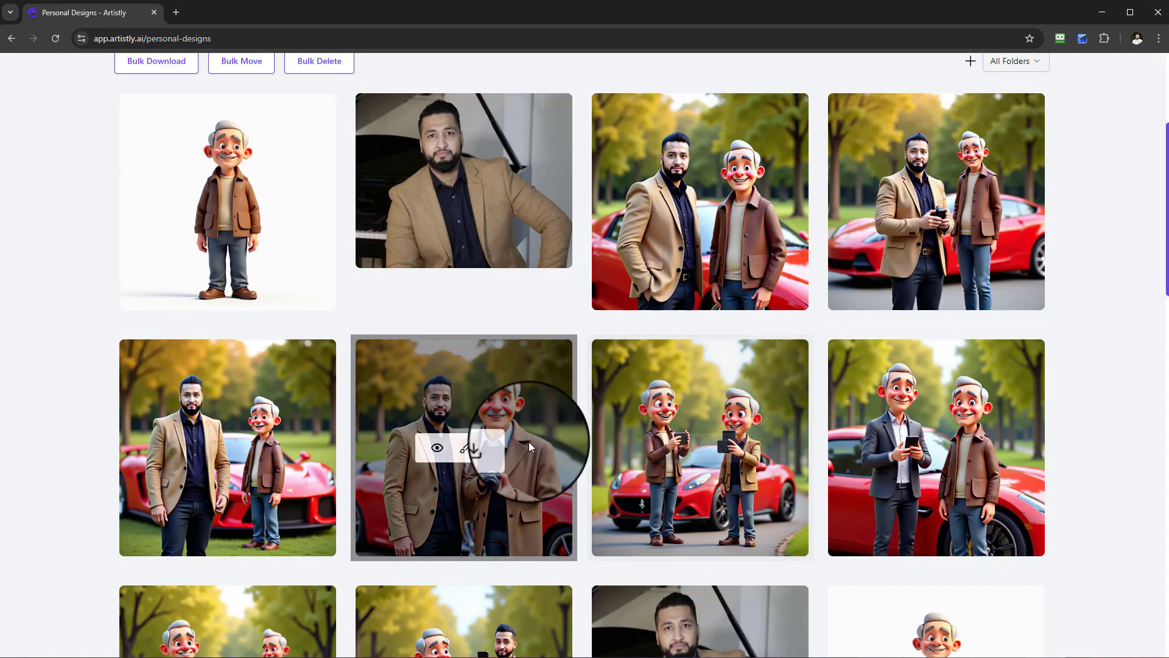
click(436, 451)
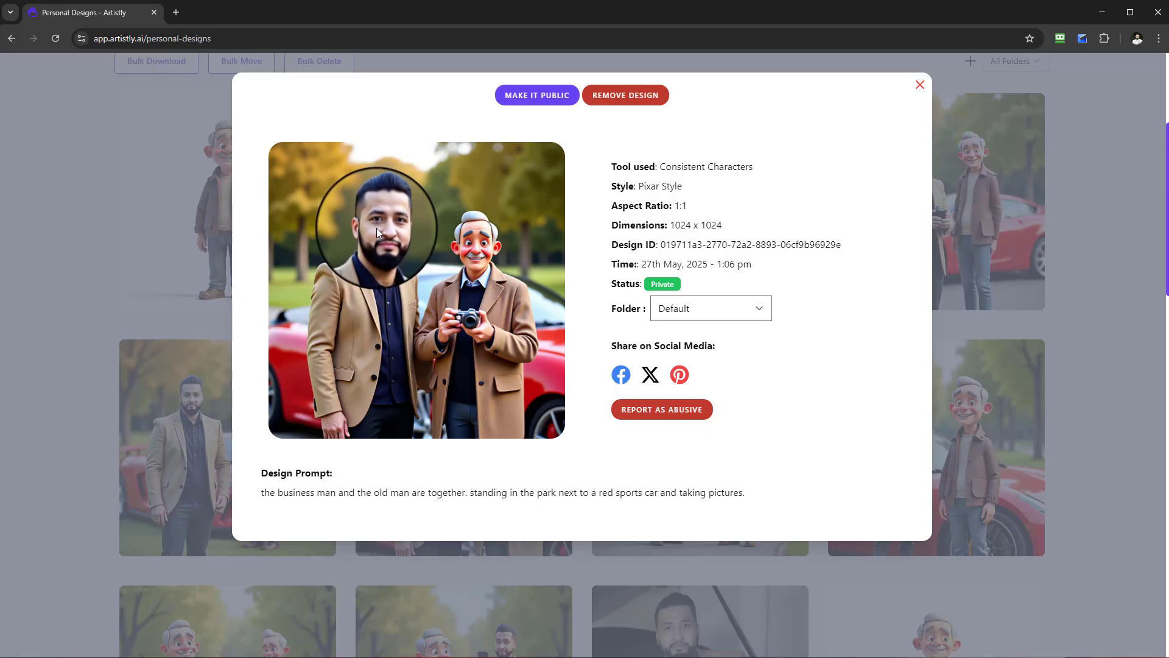
click(919, 87)
Open the design with the camera-holding old man in the image editor and bring up the Face Swapper.
mouse_move(523, 436)
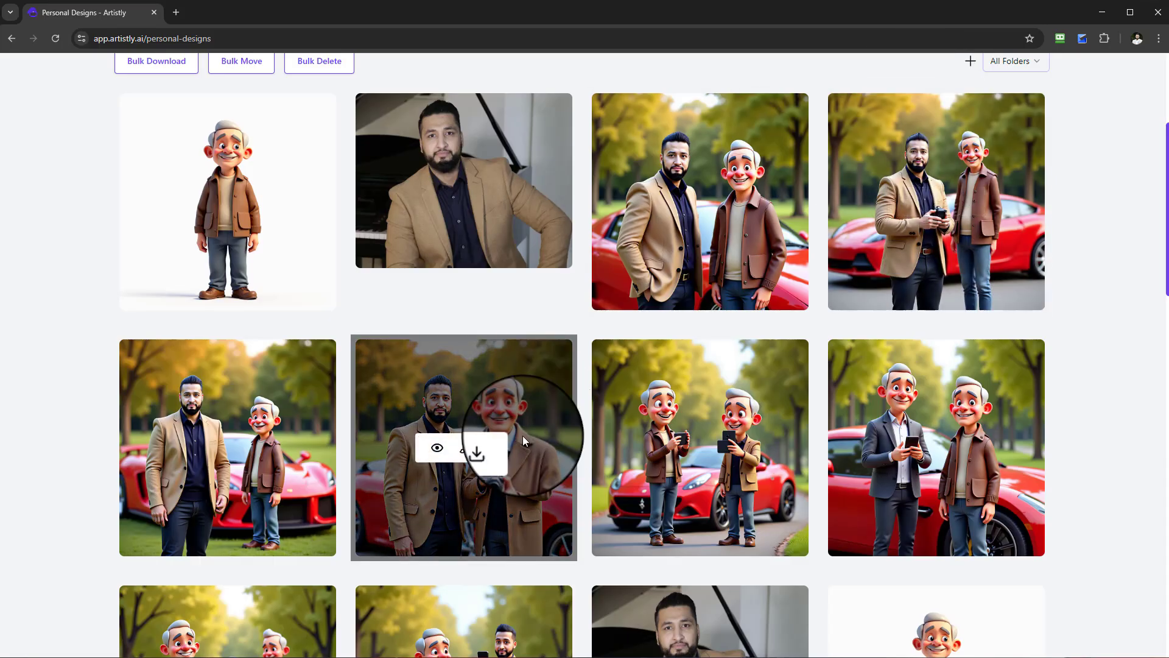
click(465, 451)
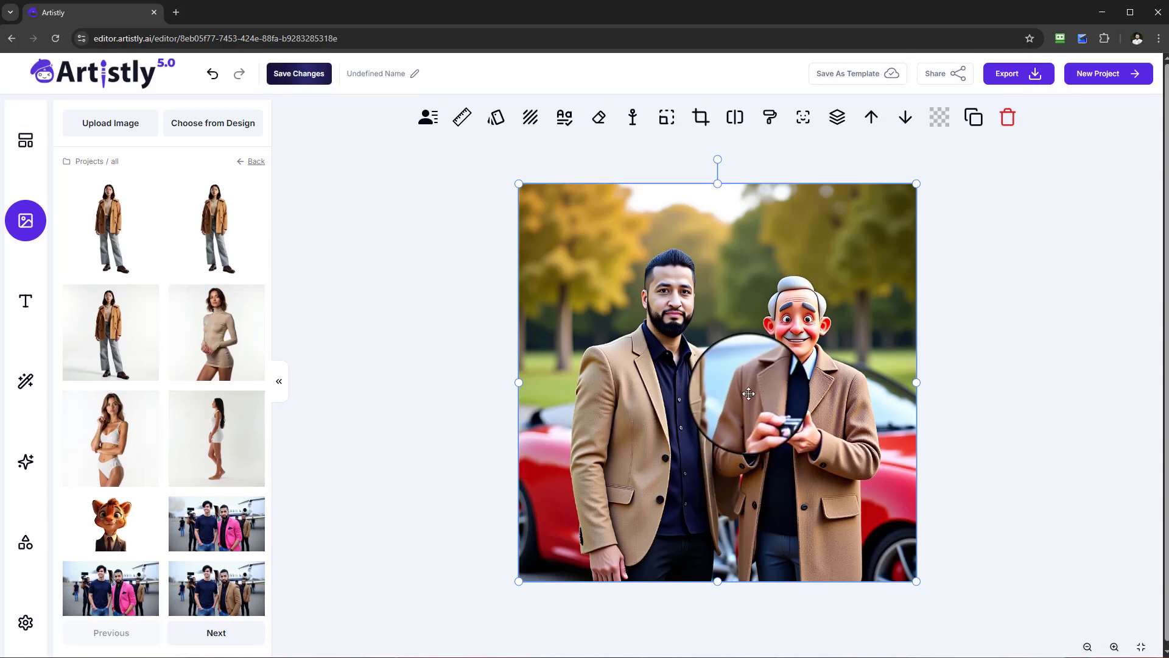
click(796, 125)
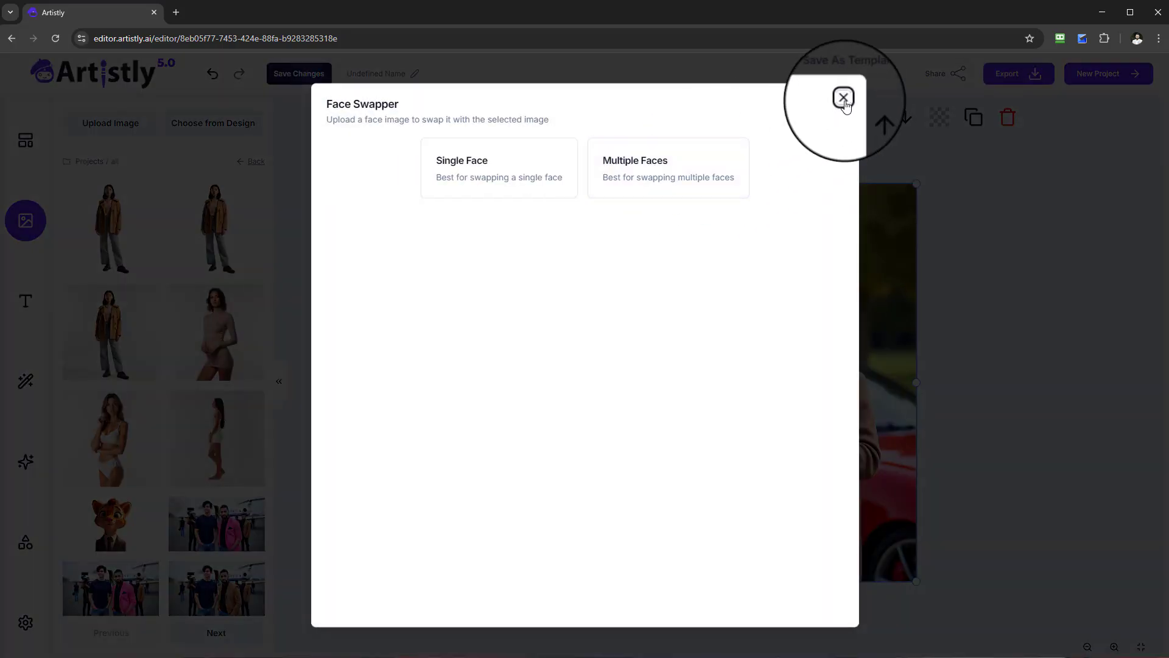
Run a multiple-face swap that replaces face 1, the bearded man, with his real photo, and insert the result in the editor.
click(716, 186)
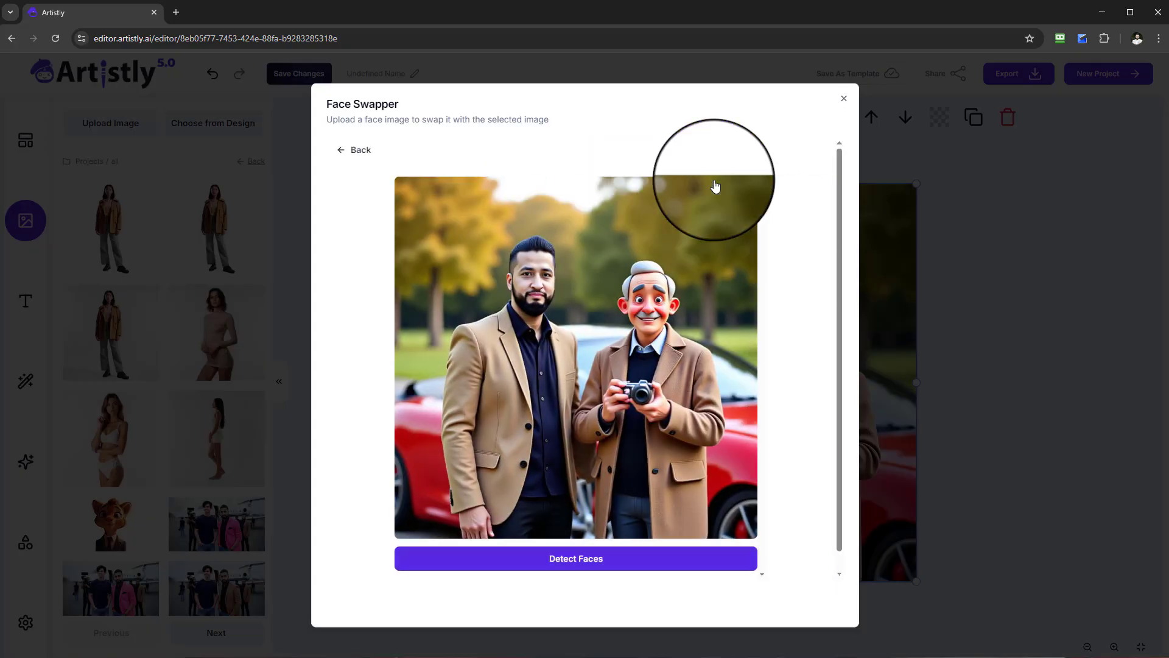
click(561, 561)
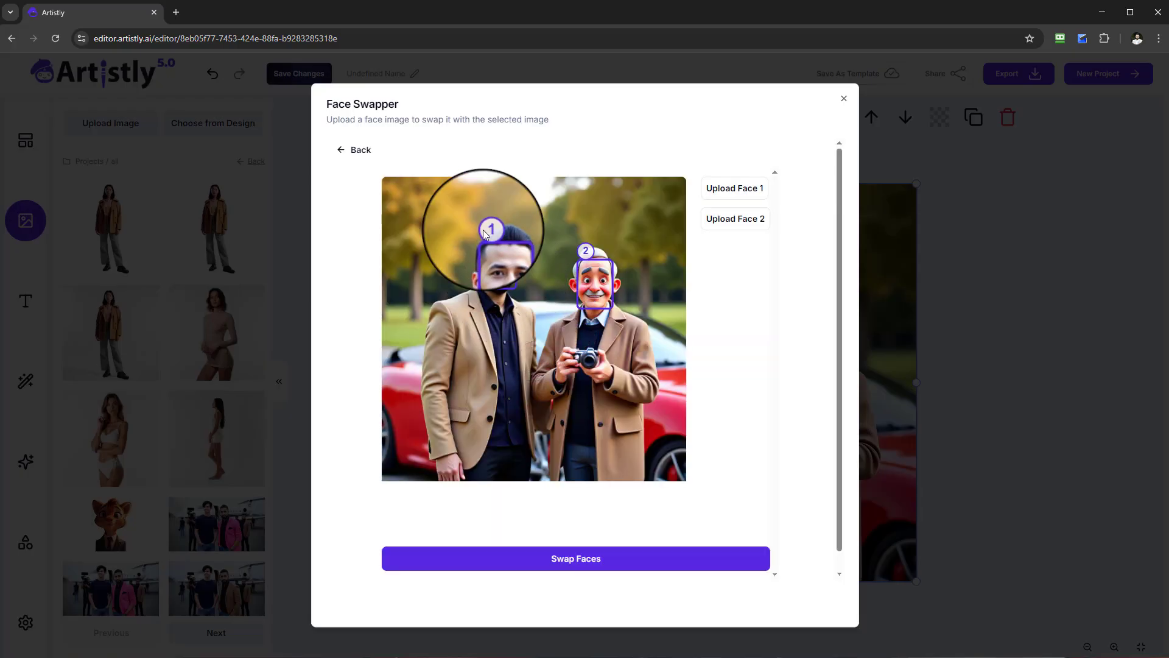
click(725, 199)
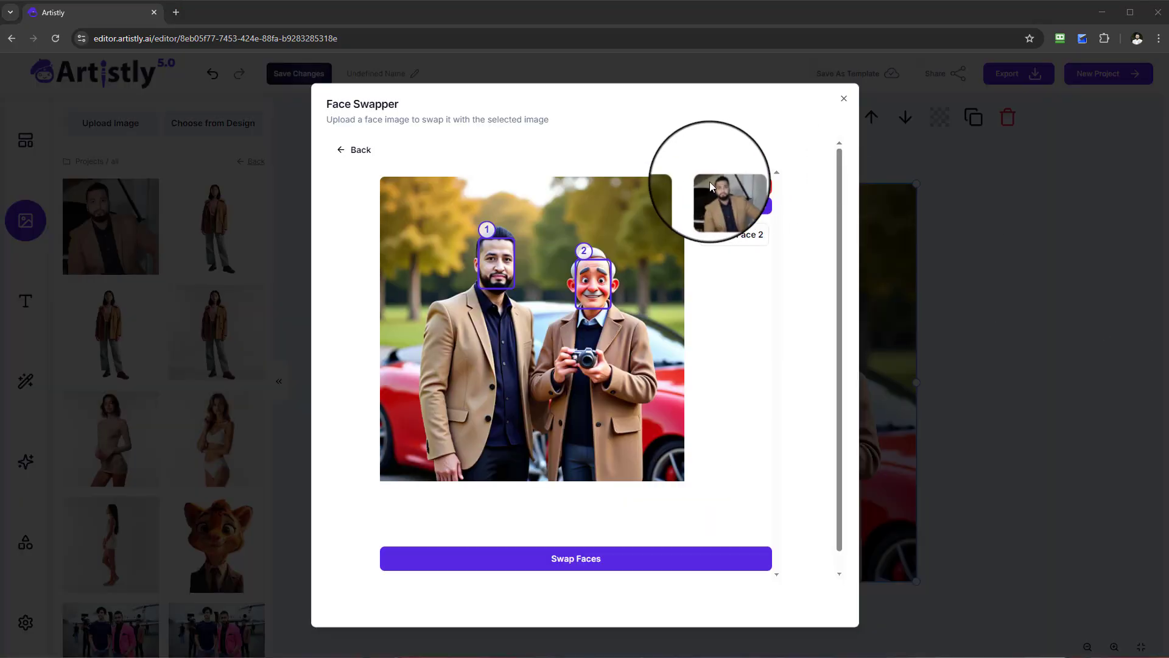
click(616, 569)
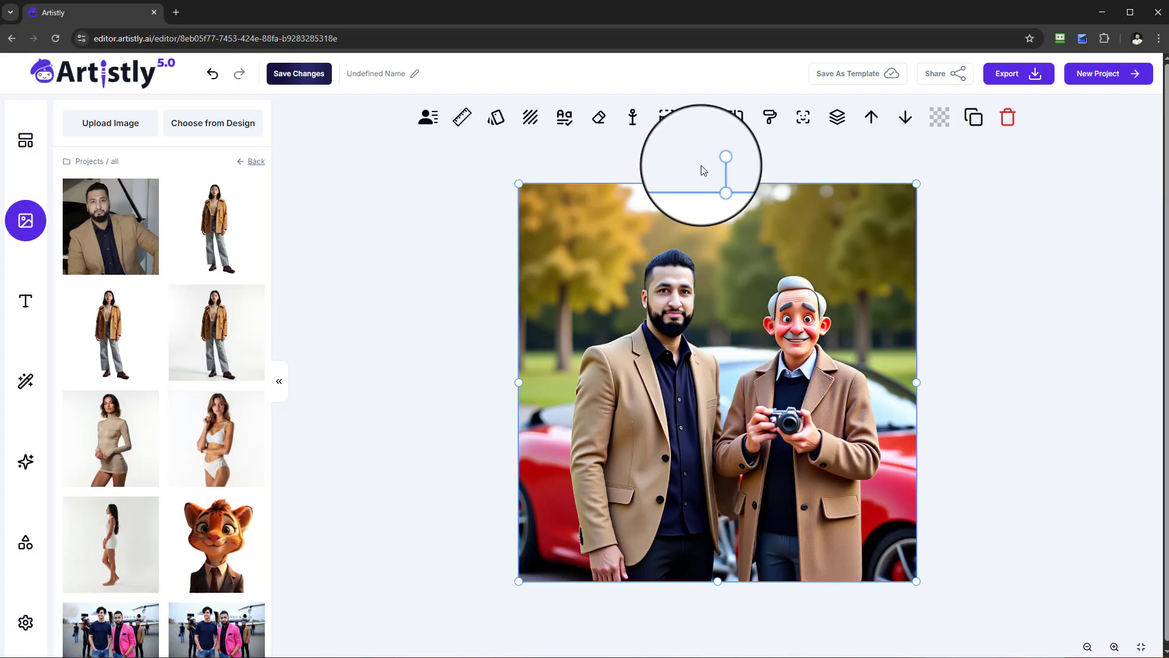
Smart Expand the park image to 16:9 and add the expanded version to the canvas.
click(674, 128)
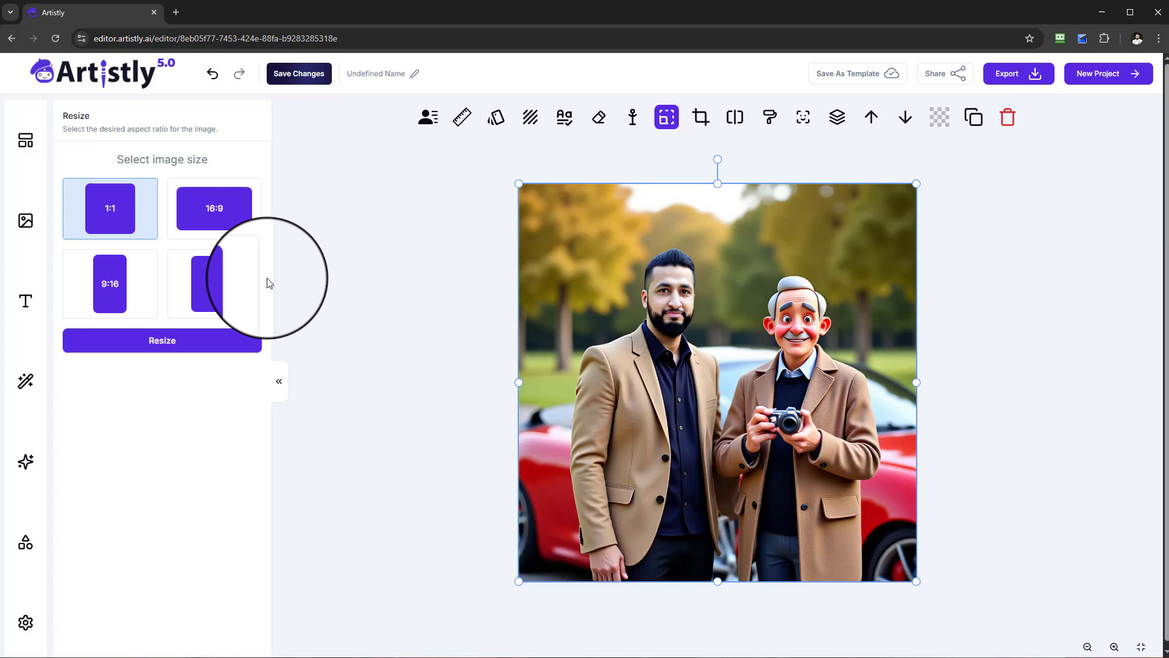
click(194, 221)
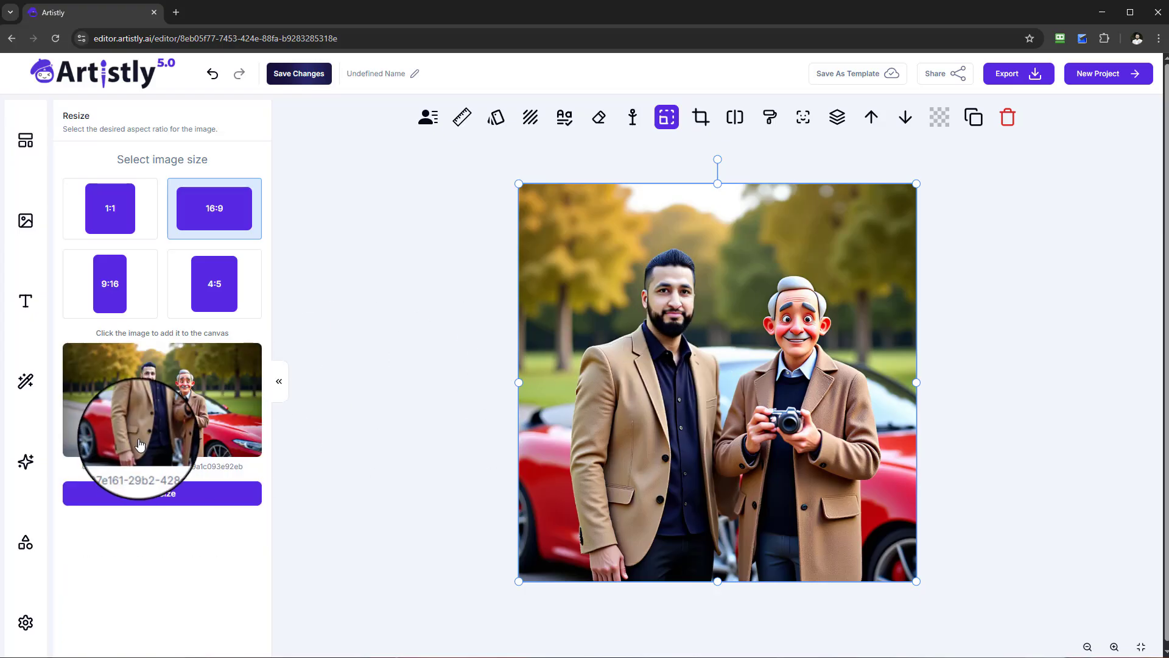
click(149, 440)
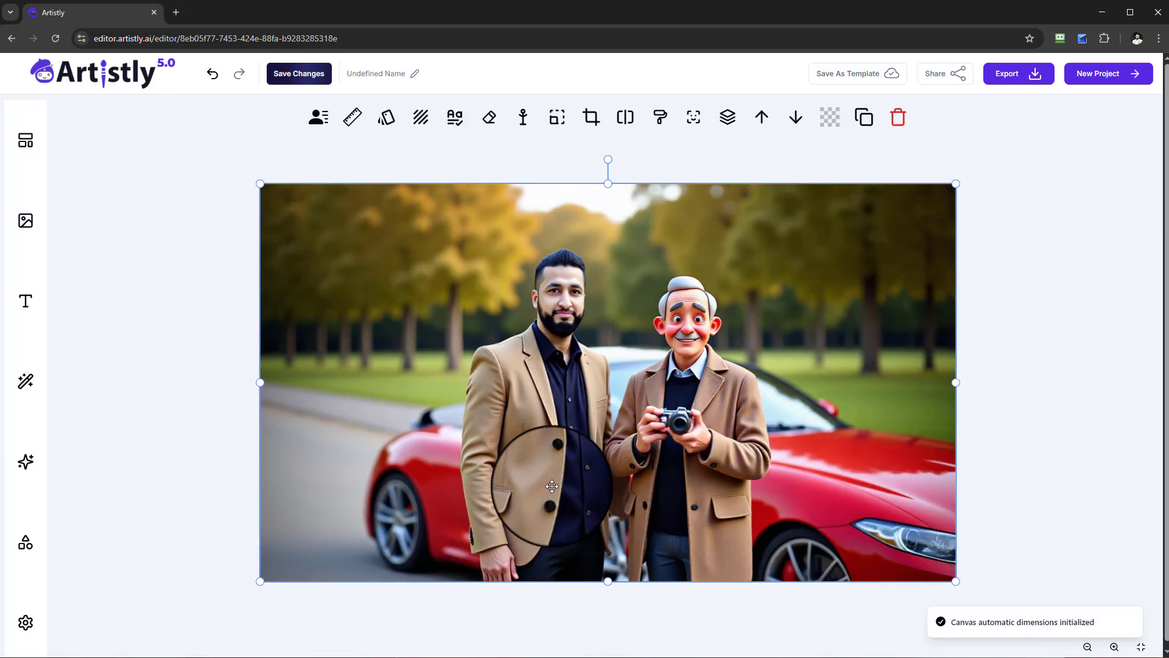
View the Inpainting options for the expanded park image and close them without generating anything.
click(660, 126)
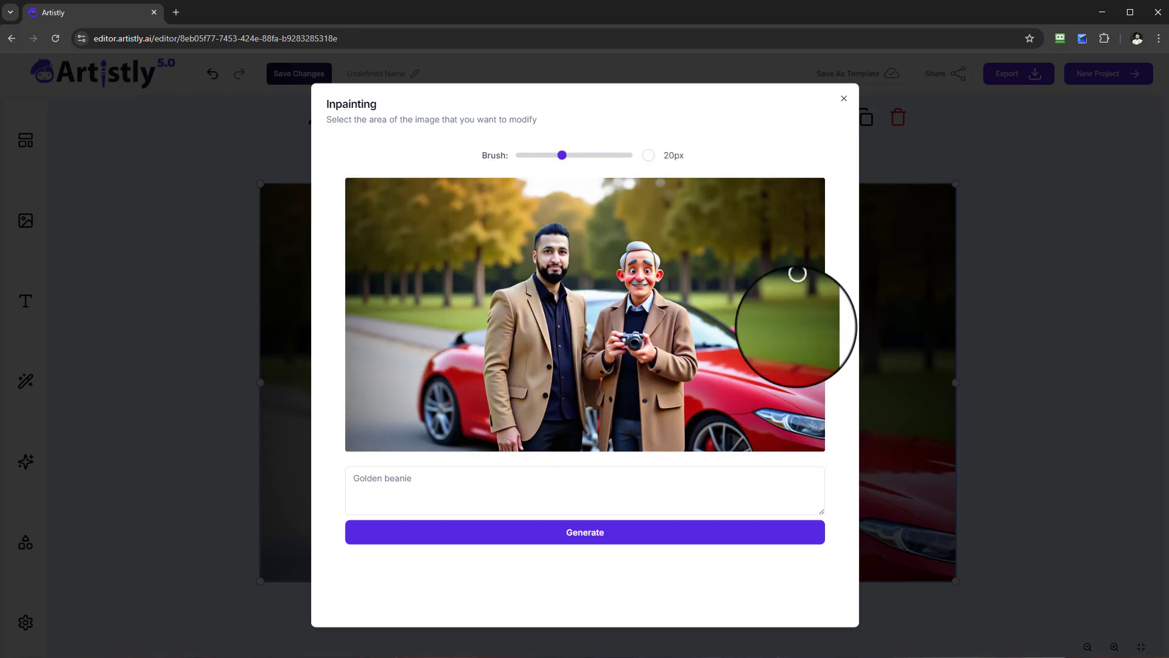
click(844, 99)
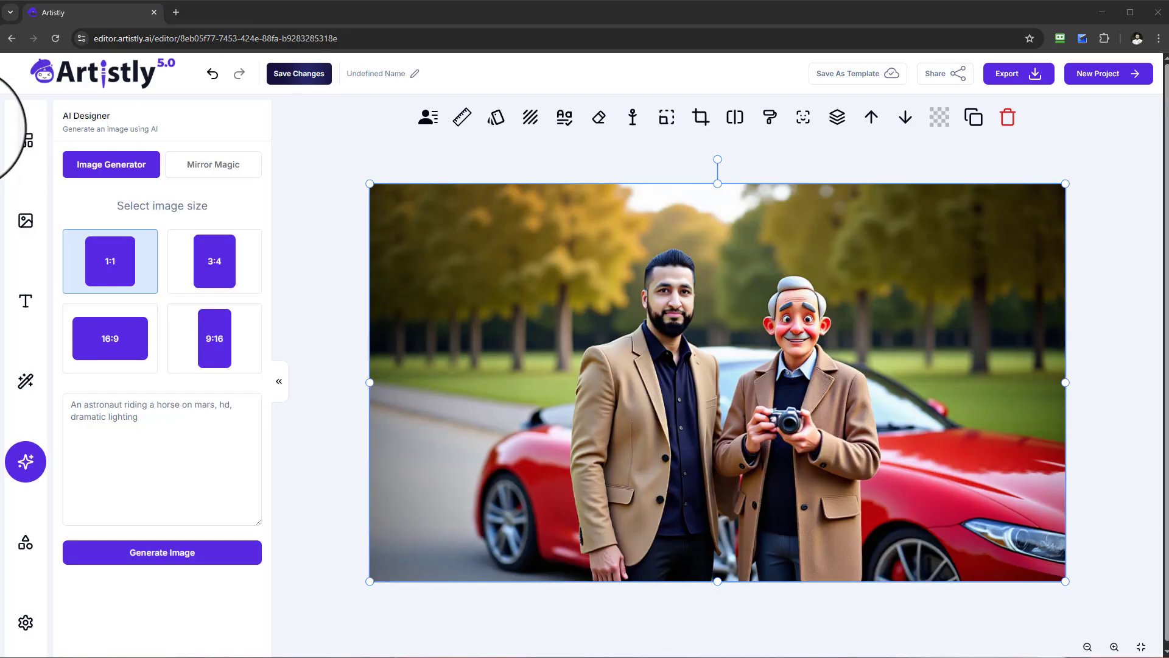
Import the existing Artistly design of the navy T-shirt man and the bearded man close together by the private jet.
click(37, 224)
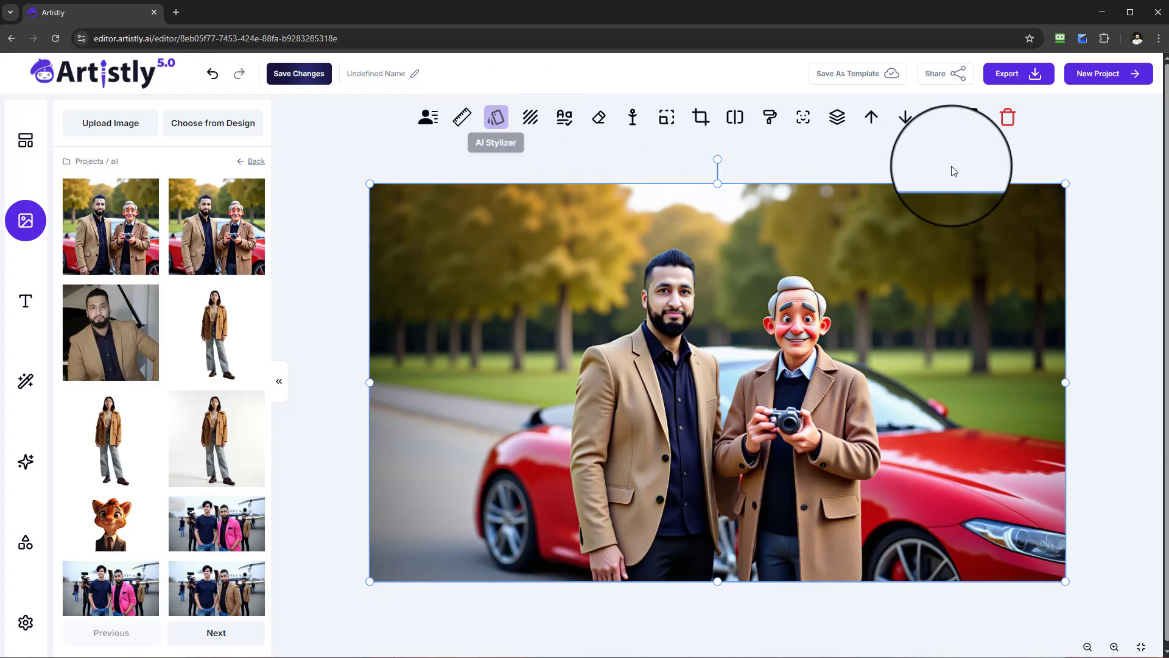
click(210, 124)
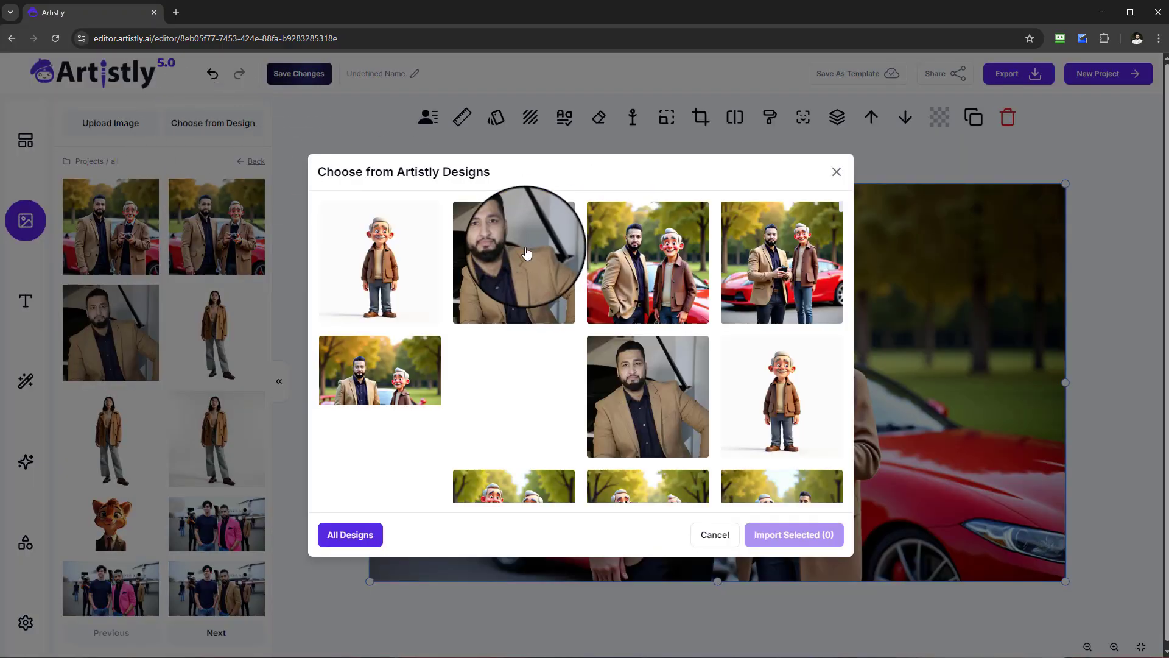
scroll(729, 301, down, 5)
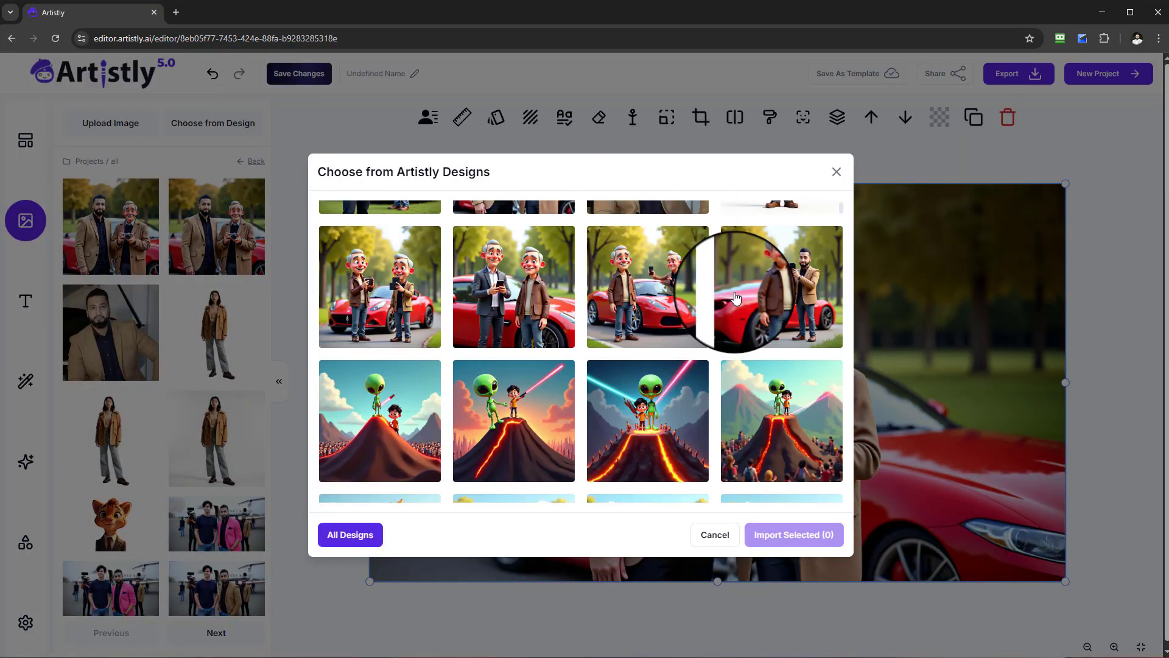
scroll(740, 297, down, 4)
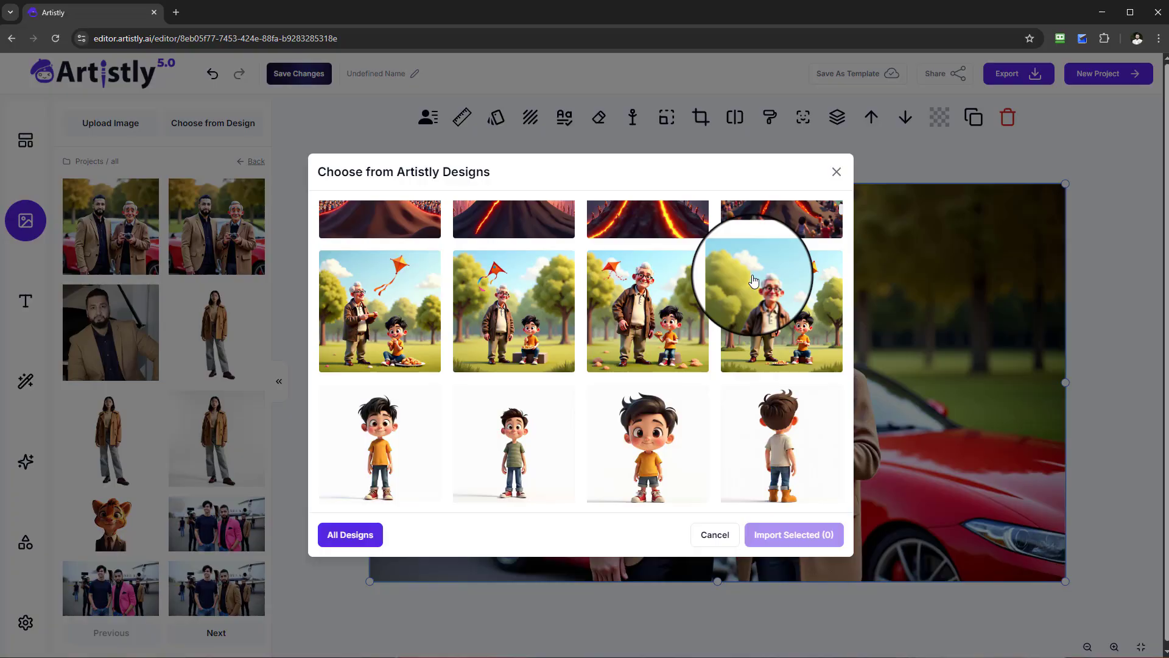
scroll(753, 280, down, 7)
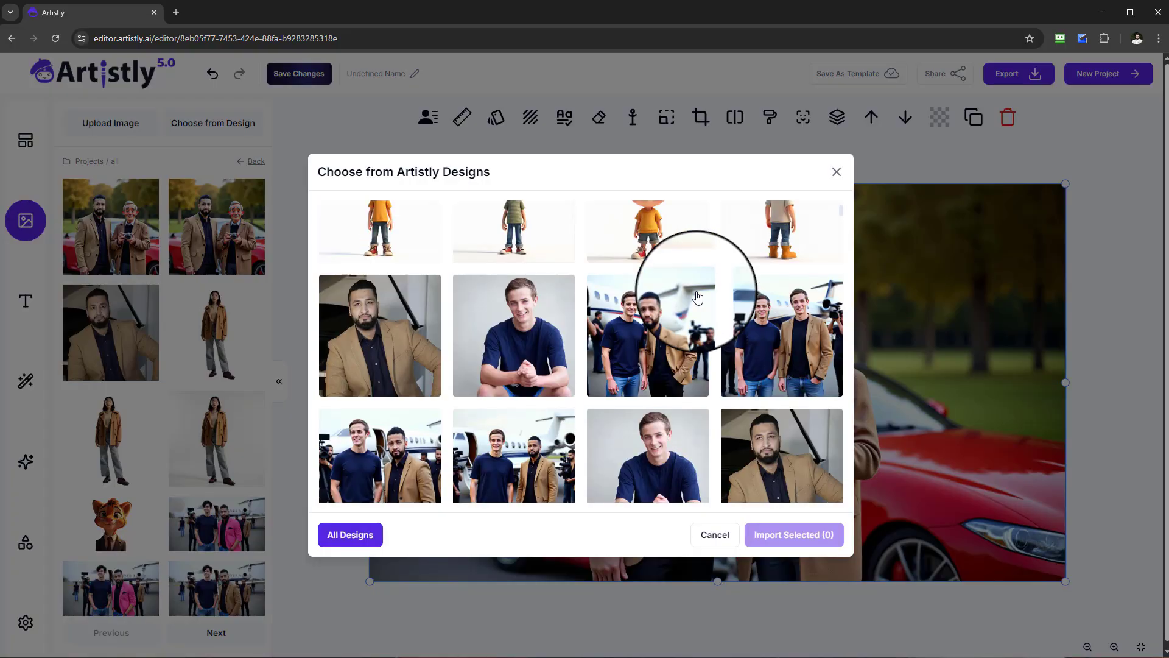
scroll(693, 303, down, 3)
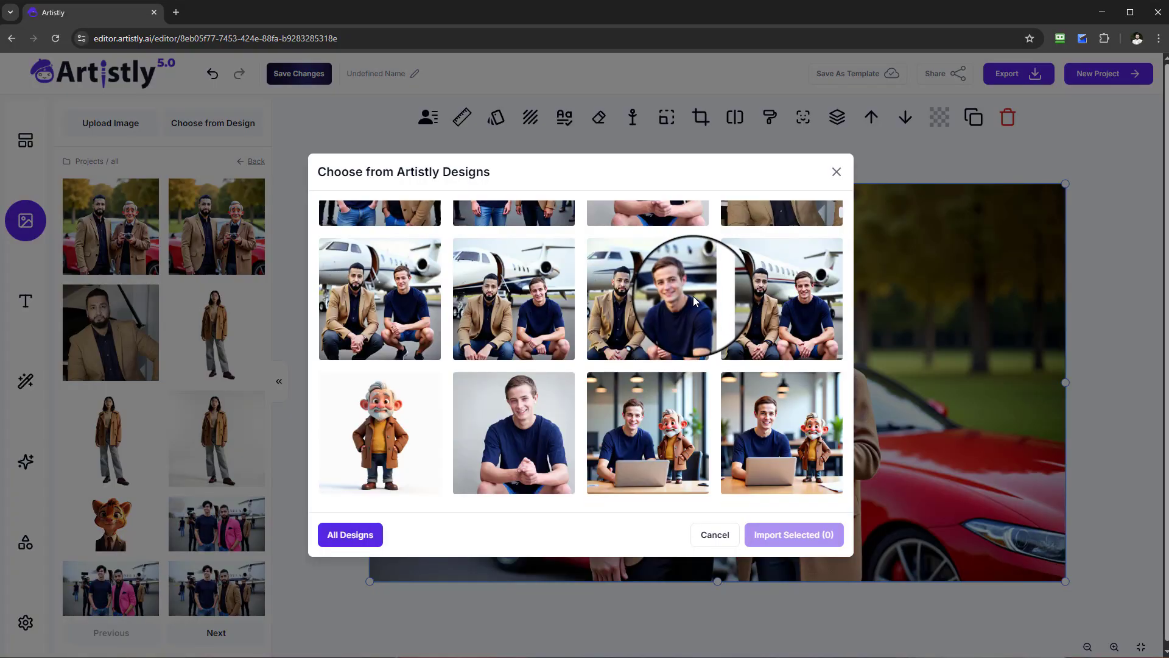
scroll(694, 315, up, 2)
scroll(694, 315, up, 2)
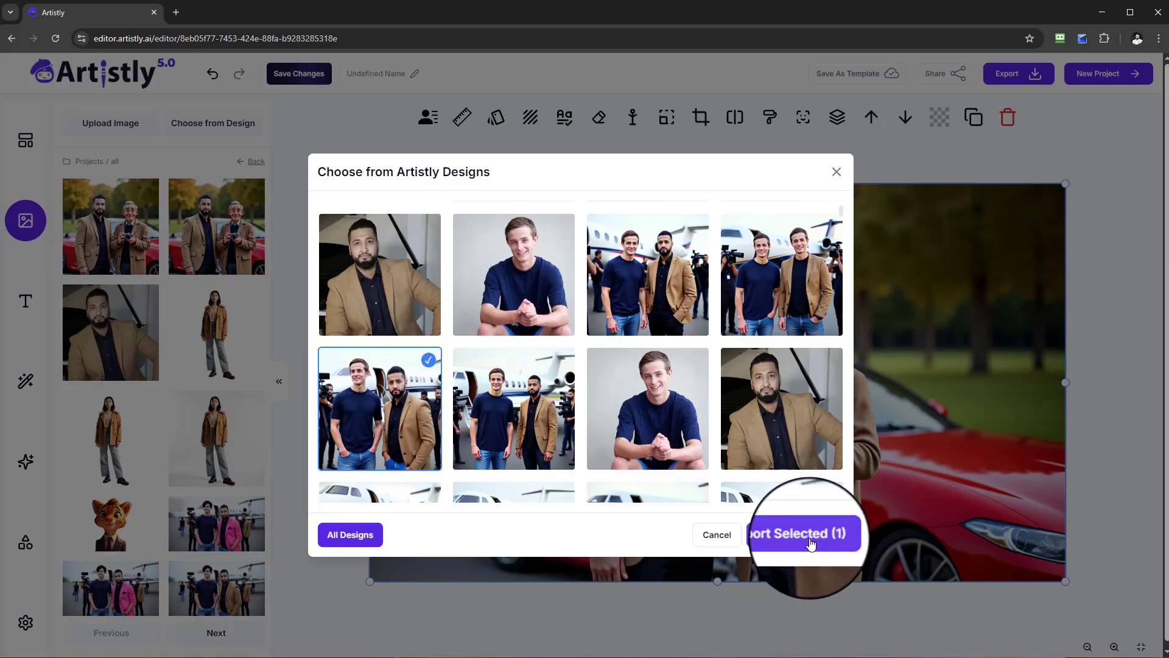
click(810, 542)
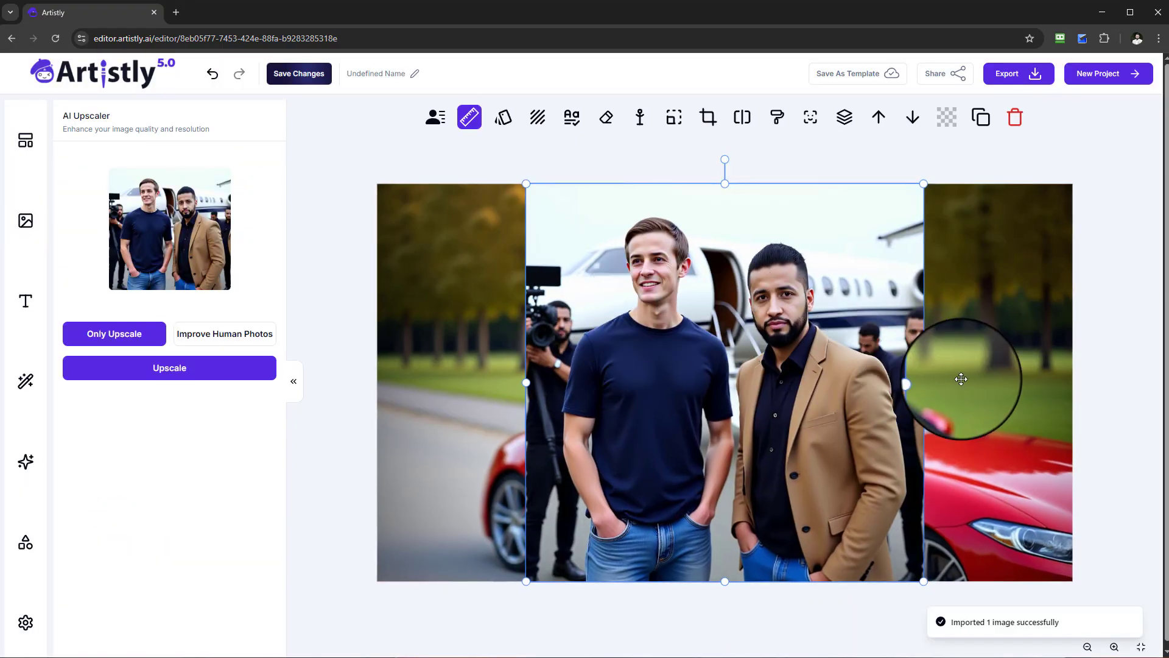
Delete both park images behind the private jet picture and select the jet picture.
click(972, 371)
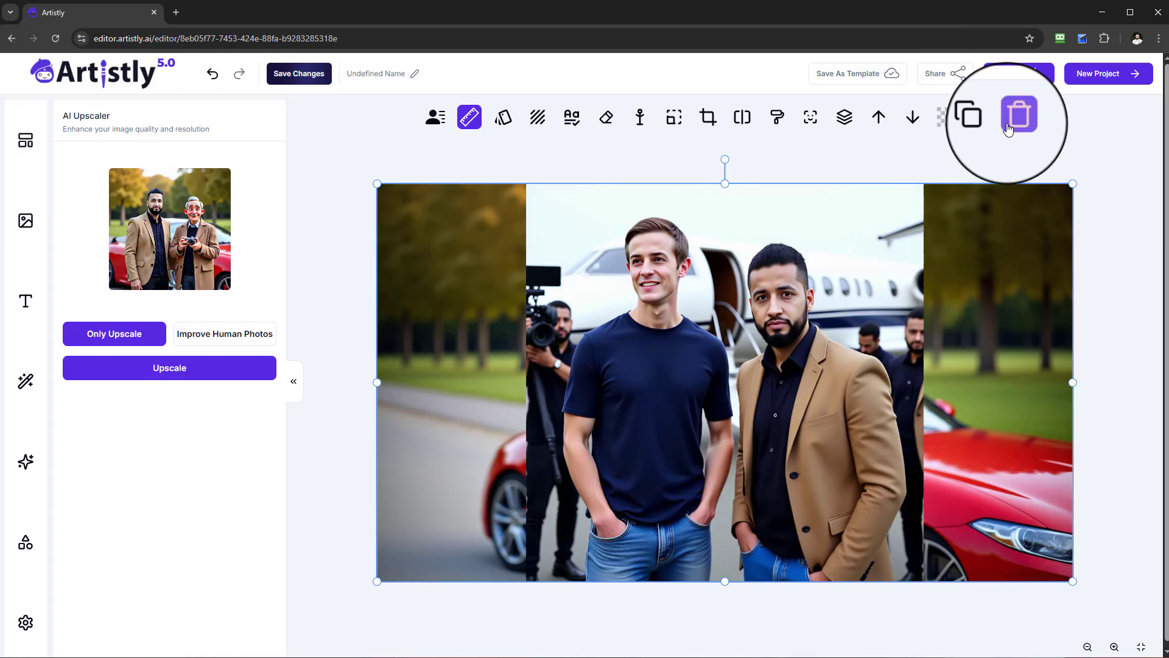
click(1011, 116)
click(475, 295)
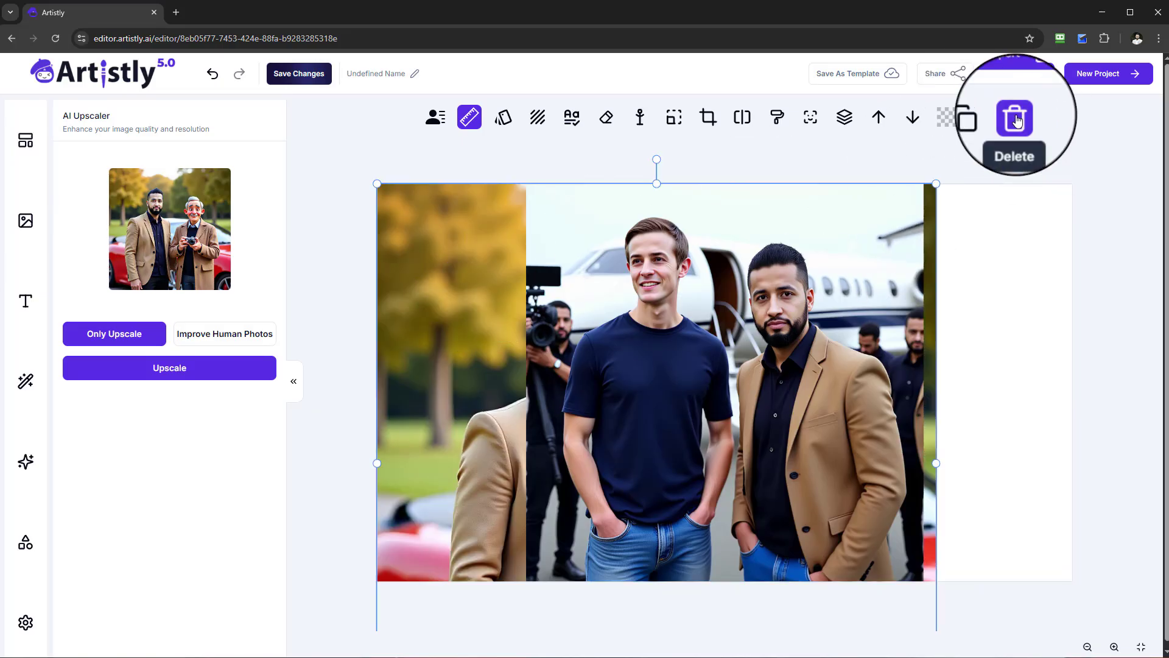
click(1013, 116)
click(798, 268)
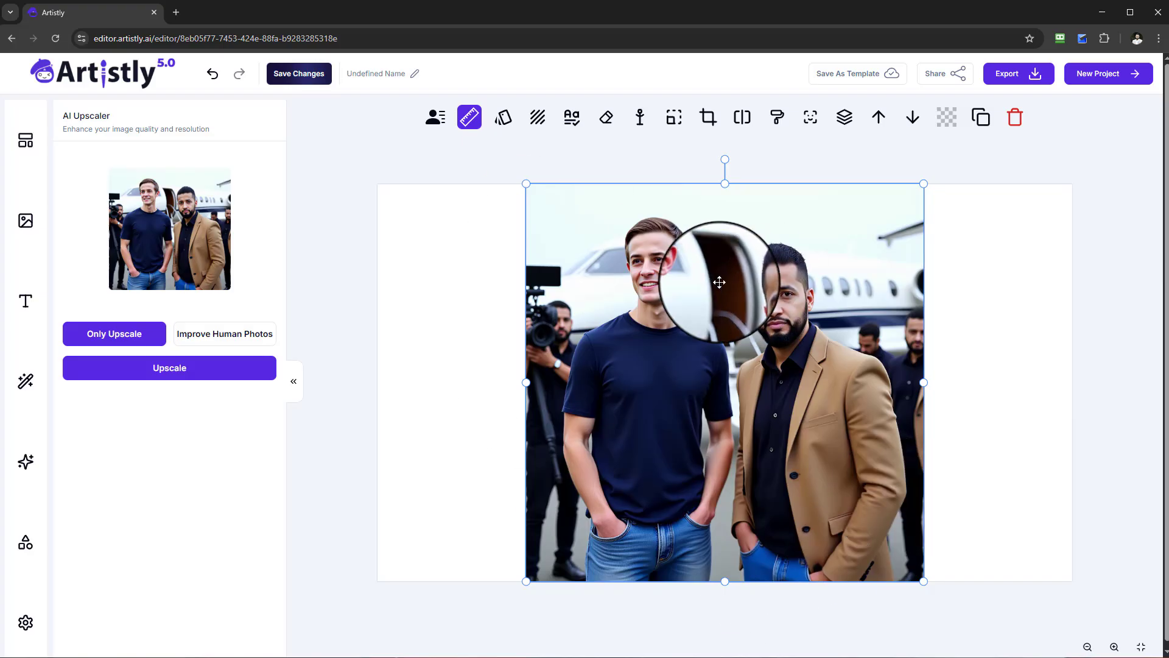
Detect the faces in the jet picture for a multiple-face swap and assign the bearded man's real photo to face 3.
click(811, 117)
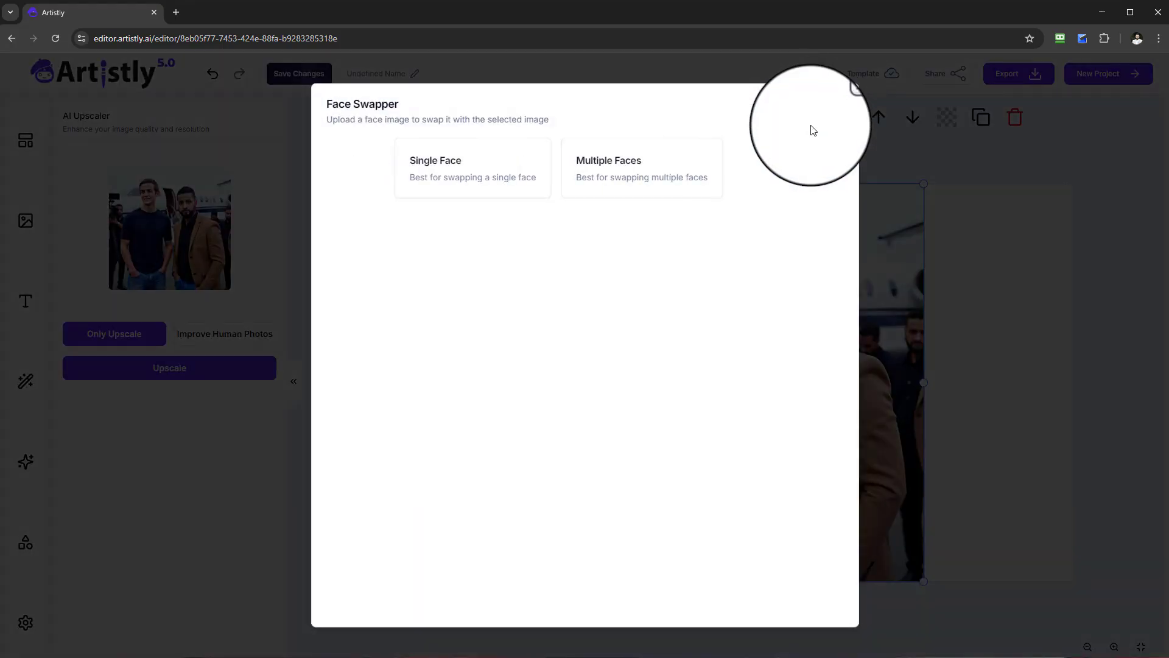
click(627, 177)
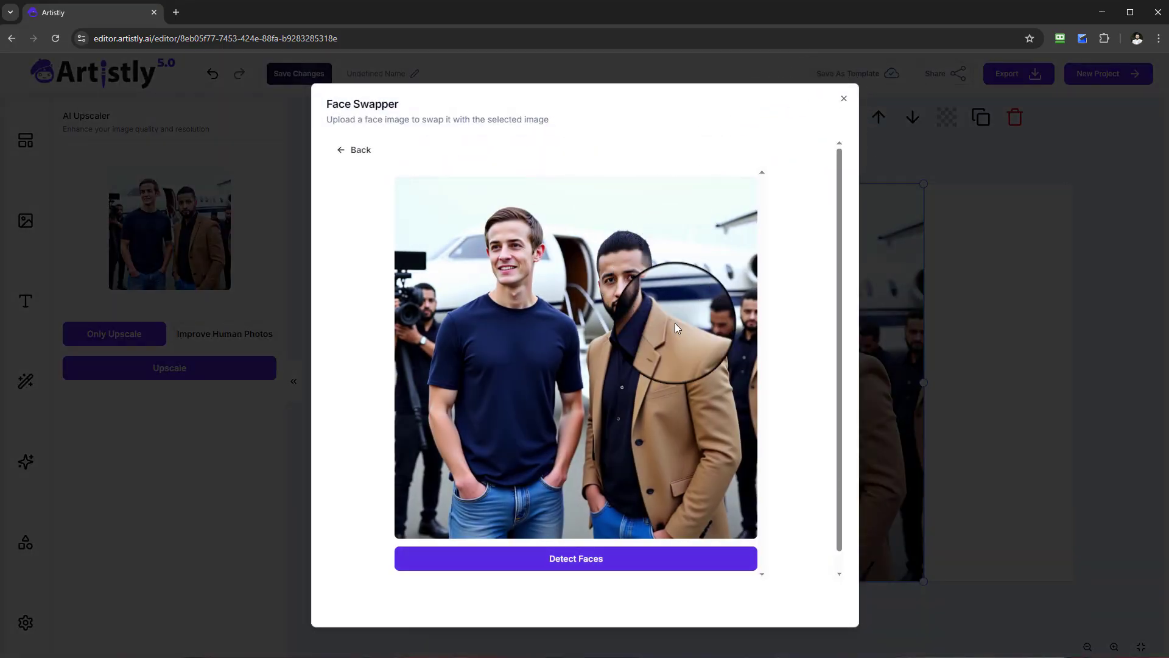
click(654, 565)
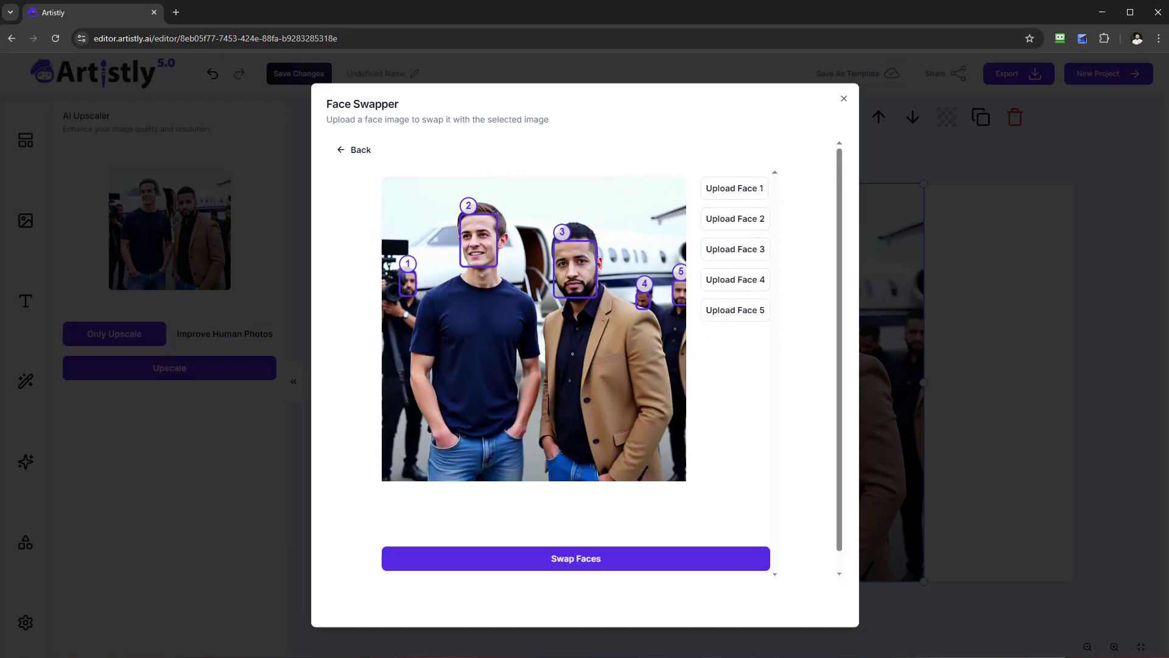
click(733, 255)
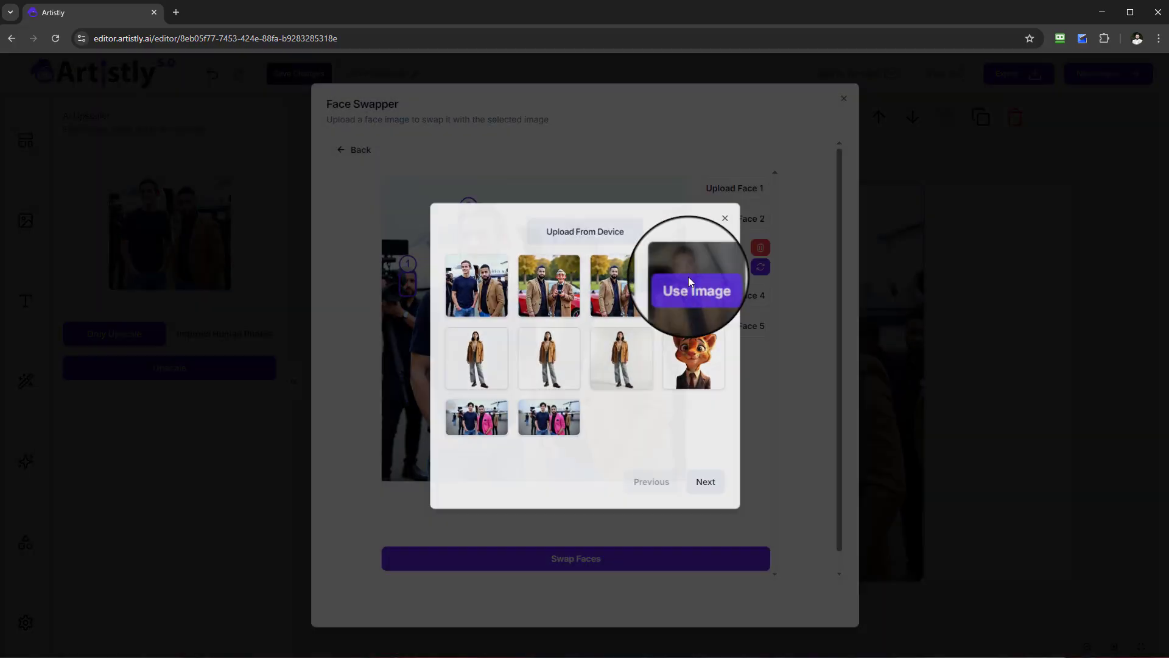
click(689, 286)
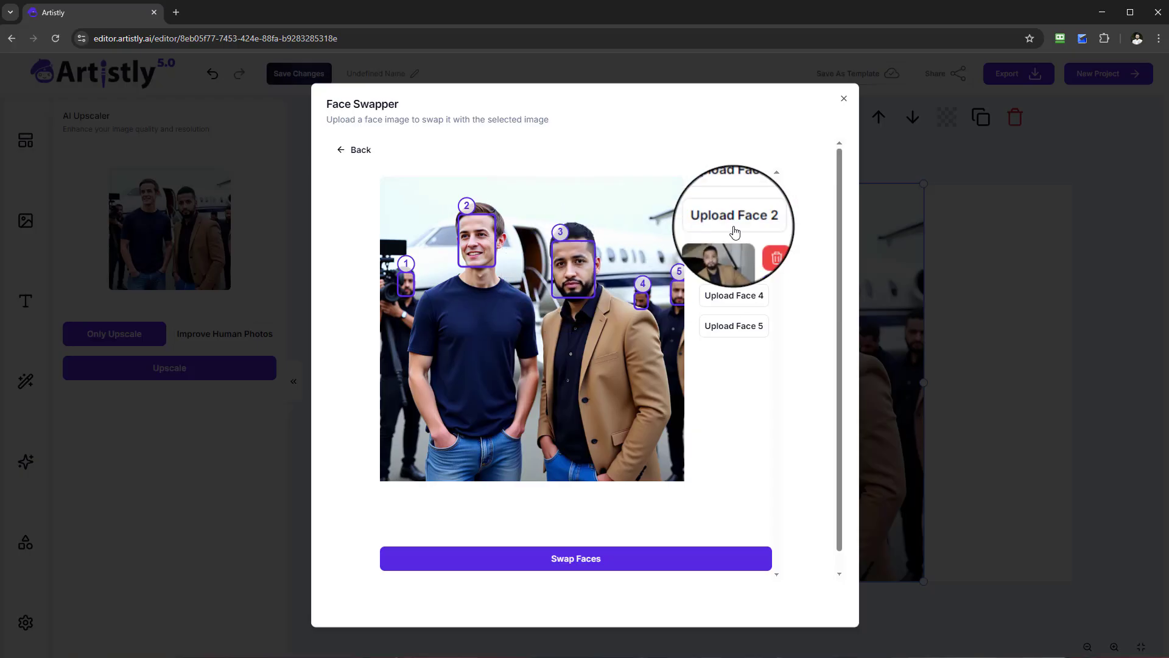
Assign the photo of the man in the white shirt to face 1, swap the faces and insert the result in the editor.
click(734, 188)
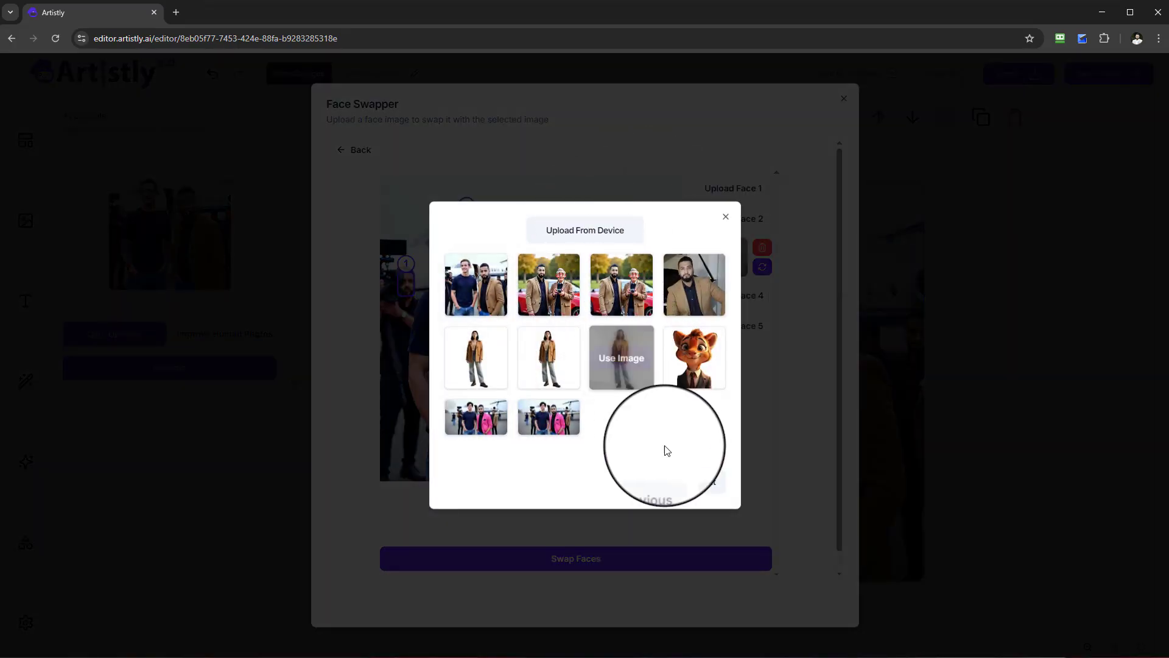
click(719, 487)
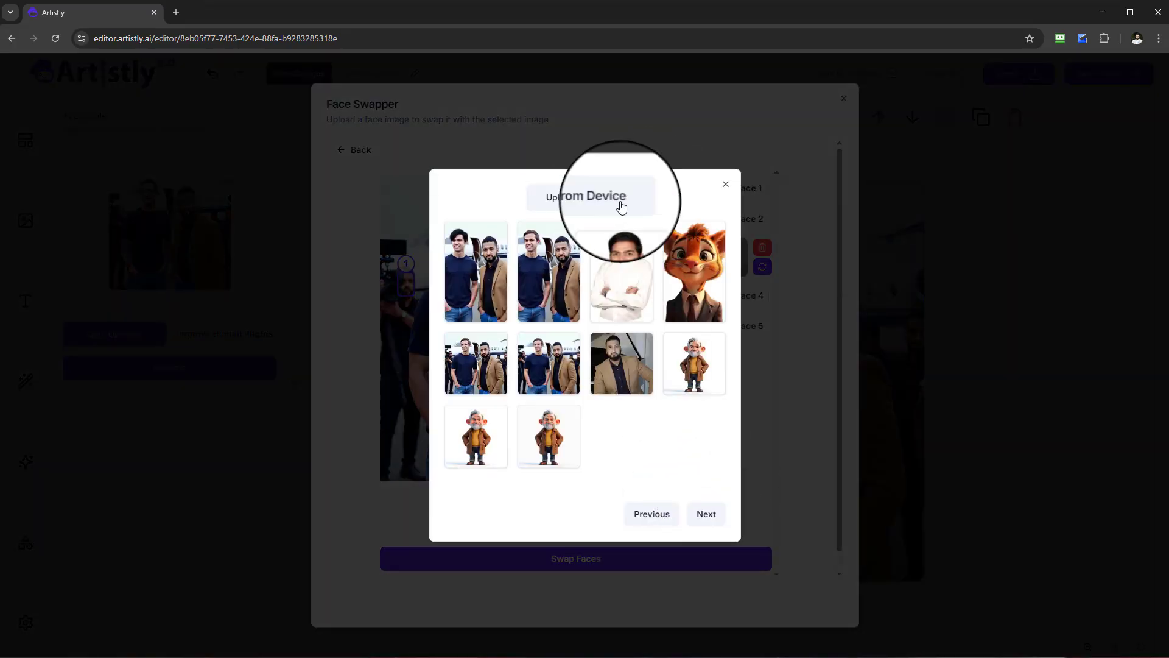
mouse_move(625, 250)
click(620, 274)
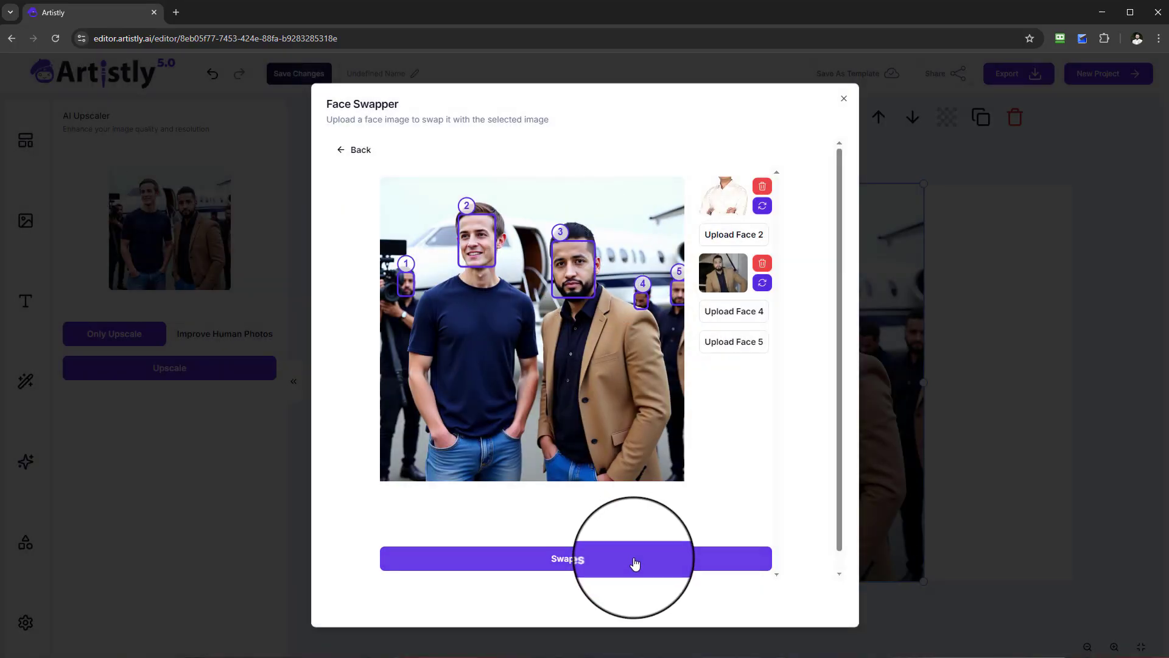
click(634, 564)
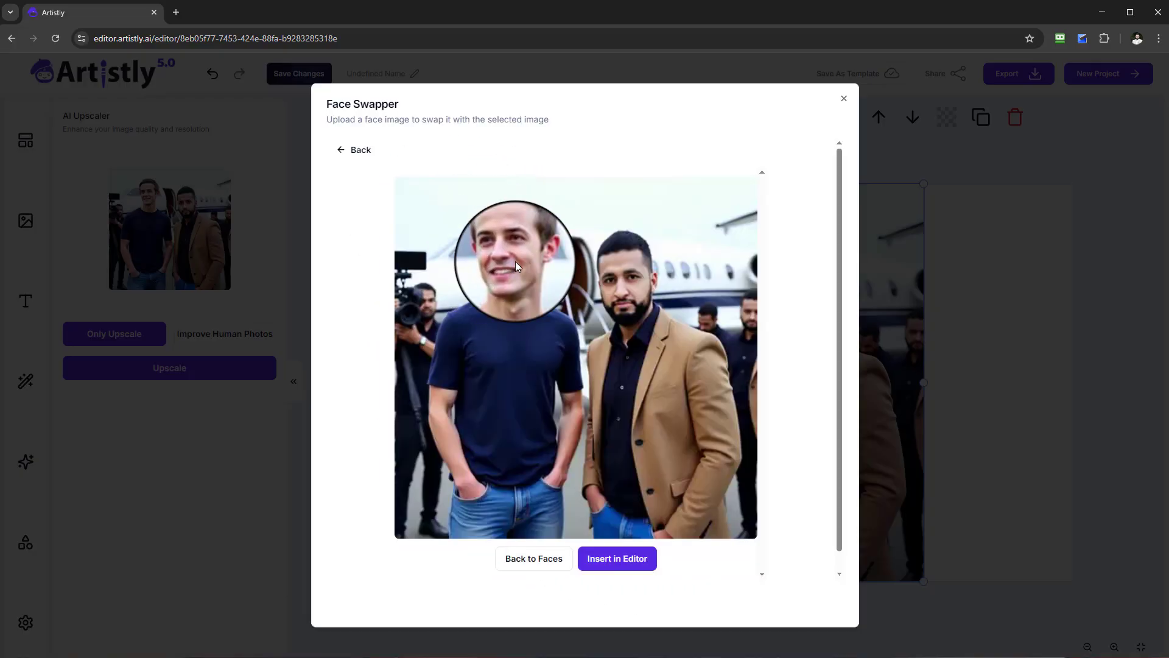
click(633, 558)
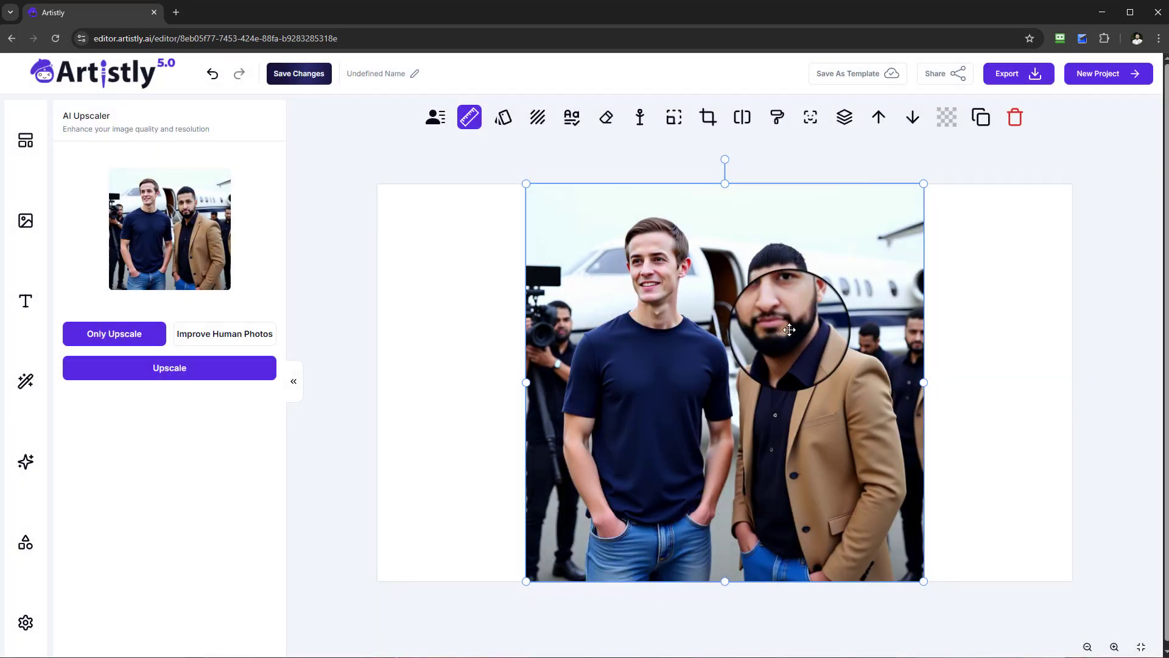
Run another multiple-face swap on the jet picture, replacing face 2 with the face of the man in the white shirt.
click(811, 118)
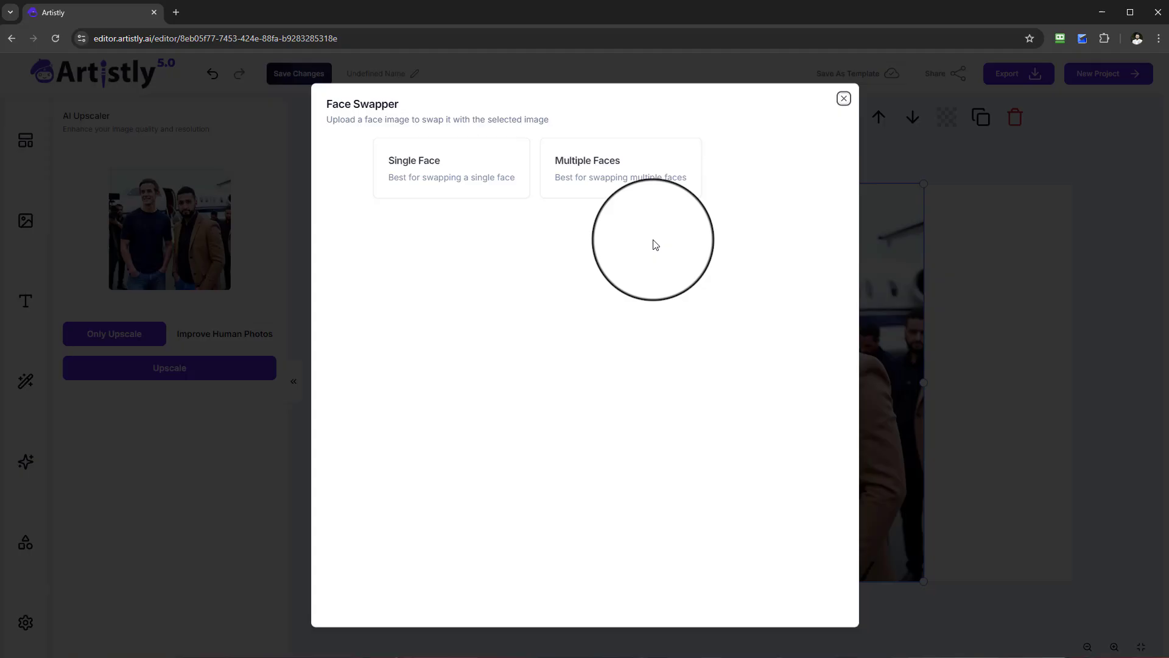
click(655, 177)
click(600, 568)
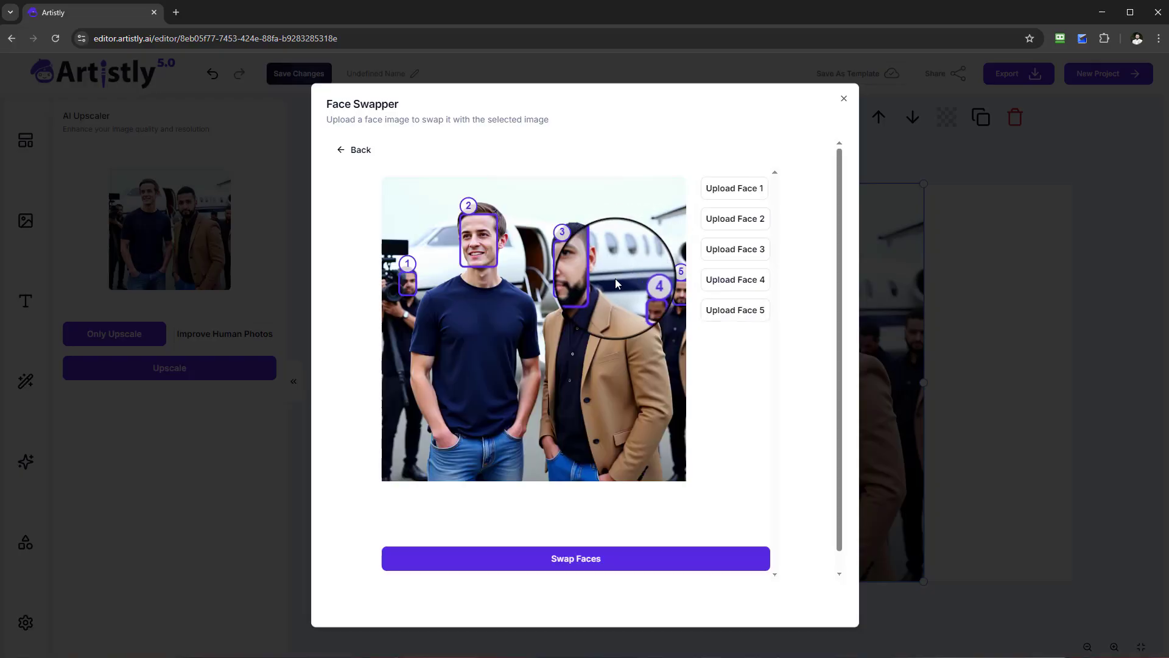
click(744, 224)
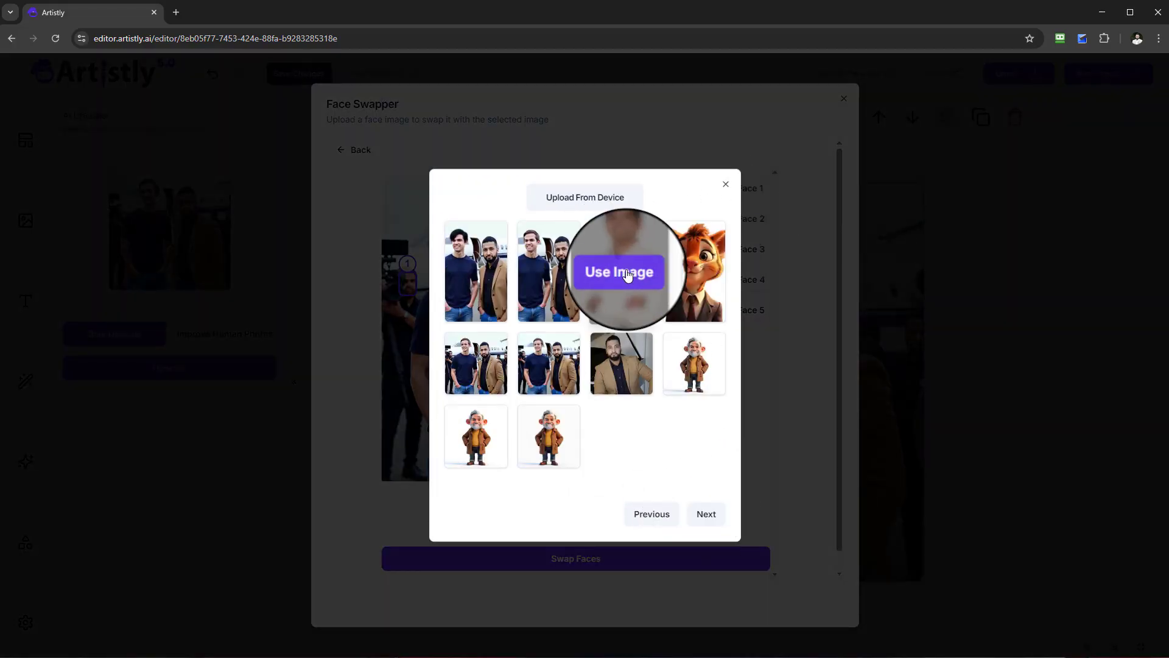
click(620, 273)
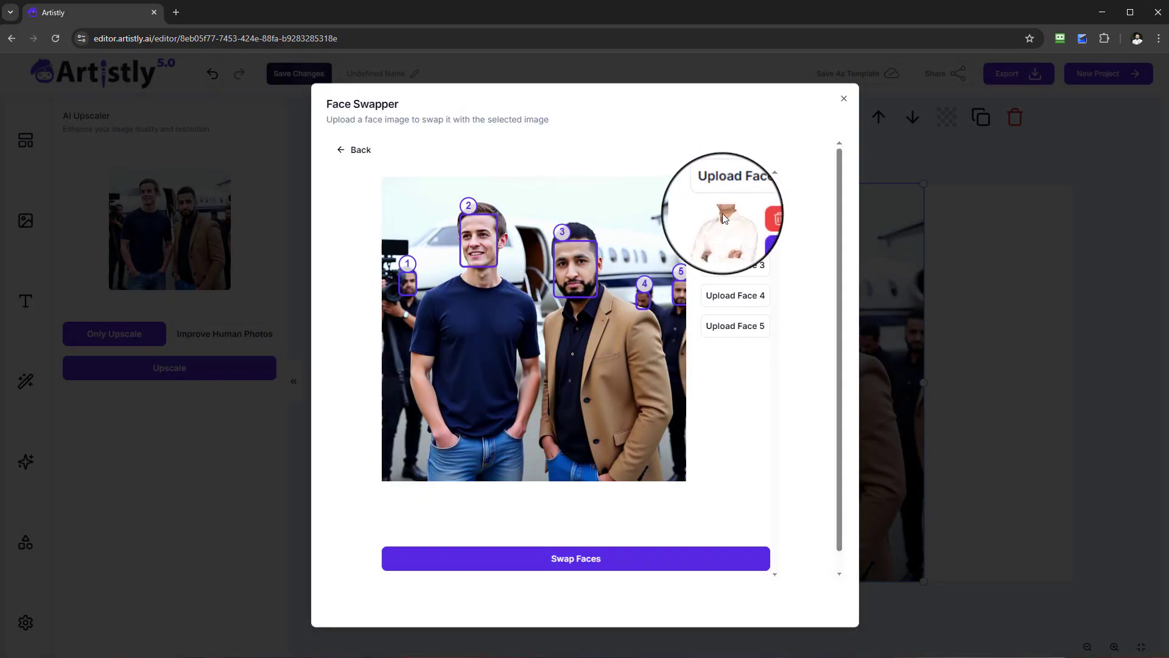
click(601, 559)
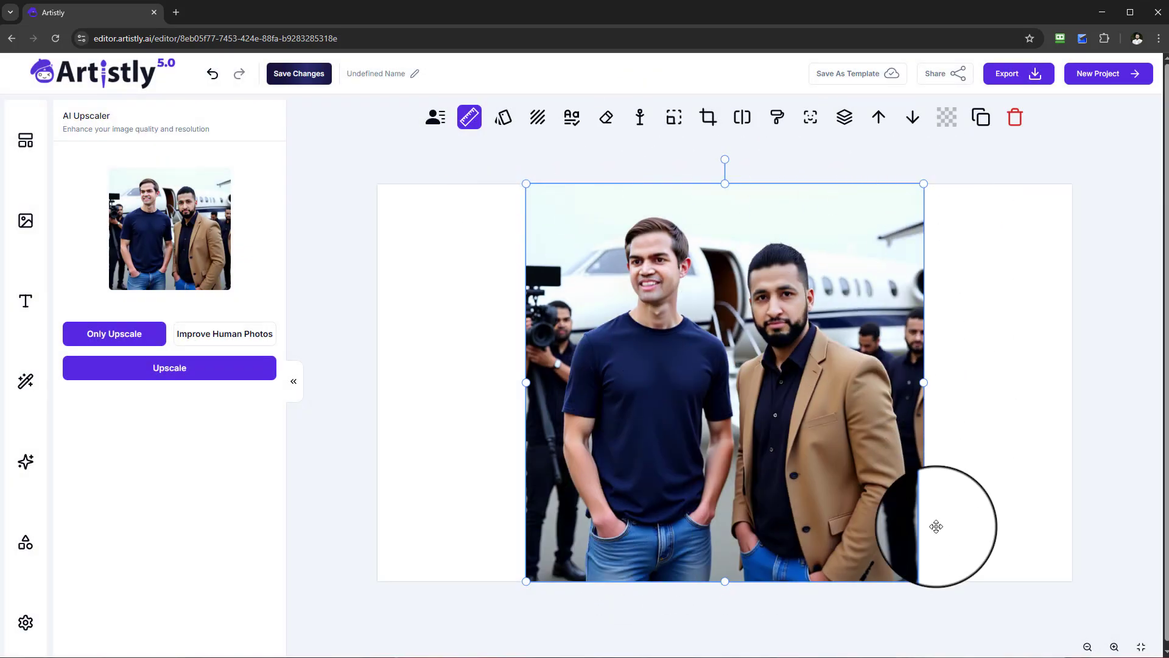
Resize the face-swapped jet picture to 16:9 and place the expanded version on the canvas.
click(679, 126)
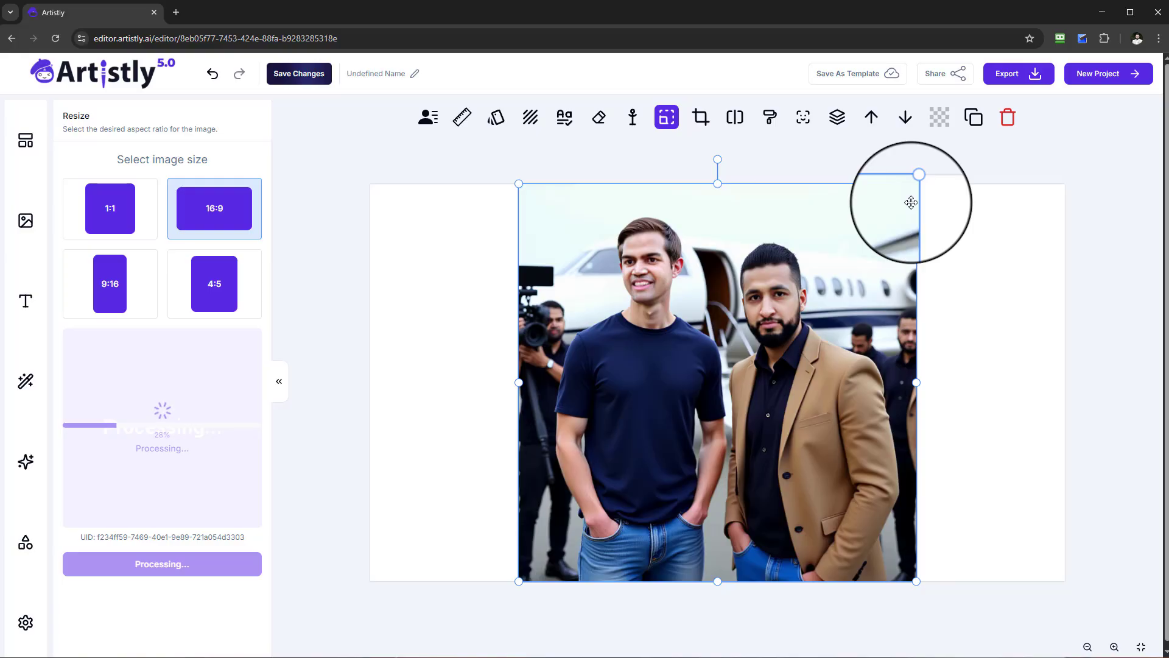
click(196, 442)
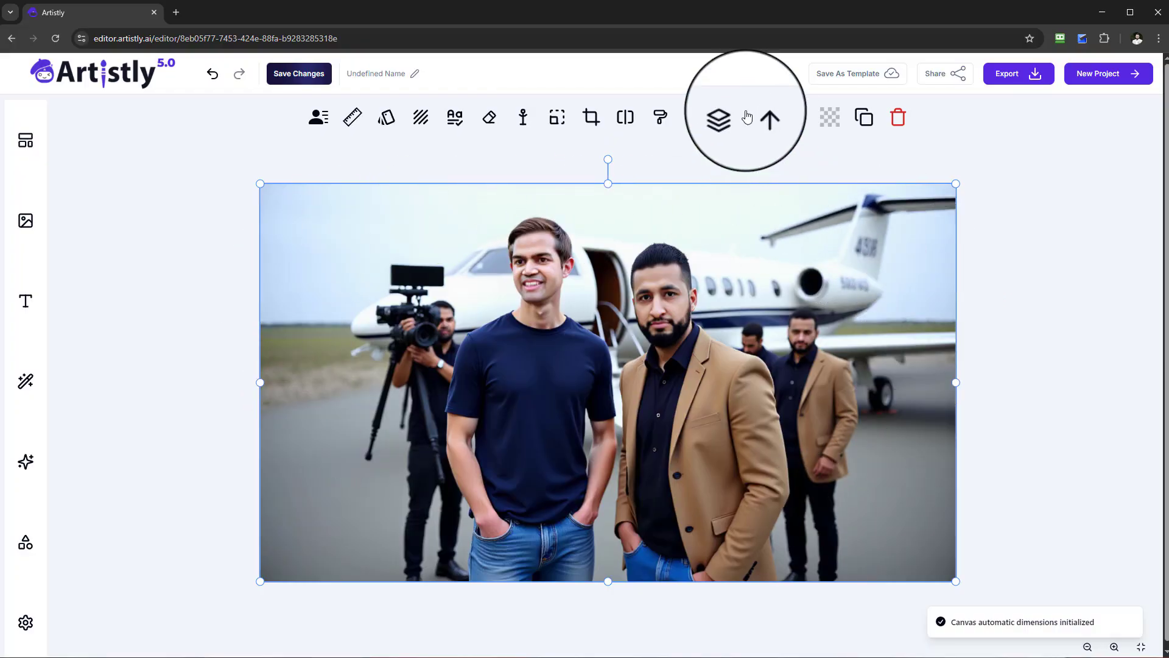
Start inpainting the expanded jet picture and mask the bearded man's tan blazer with a 37 px brush.
click(687, 130)
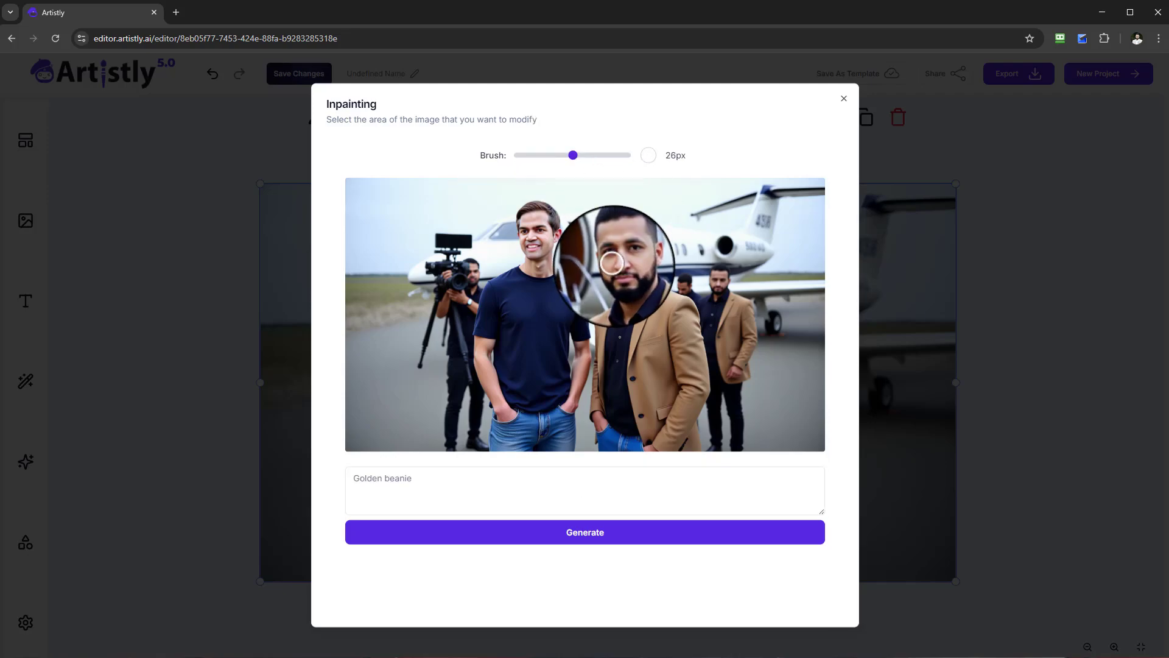
mouse_move(660, 296)
mouse_down()
mouse_move(629, 426)
mouse_move(655, 374)
mouse_up()
mouse_move(659, 449)
mouse_down()
mouse_move(689, 391)
mouse_move(690, 328)
mouse_move(680, 311)
mouse_move(661, 346)
mouse_move(658, 288)
mouse_move(649, 344)
mouse_move(595, 394)
mouse_move(594, 319)
mouse_move(656, 298)
mouse_up()
drag(643, 348, 676, 360)
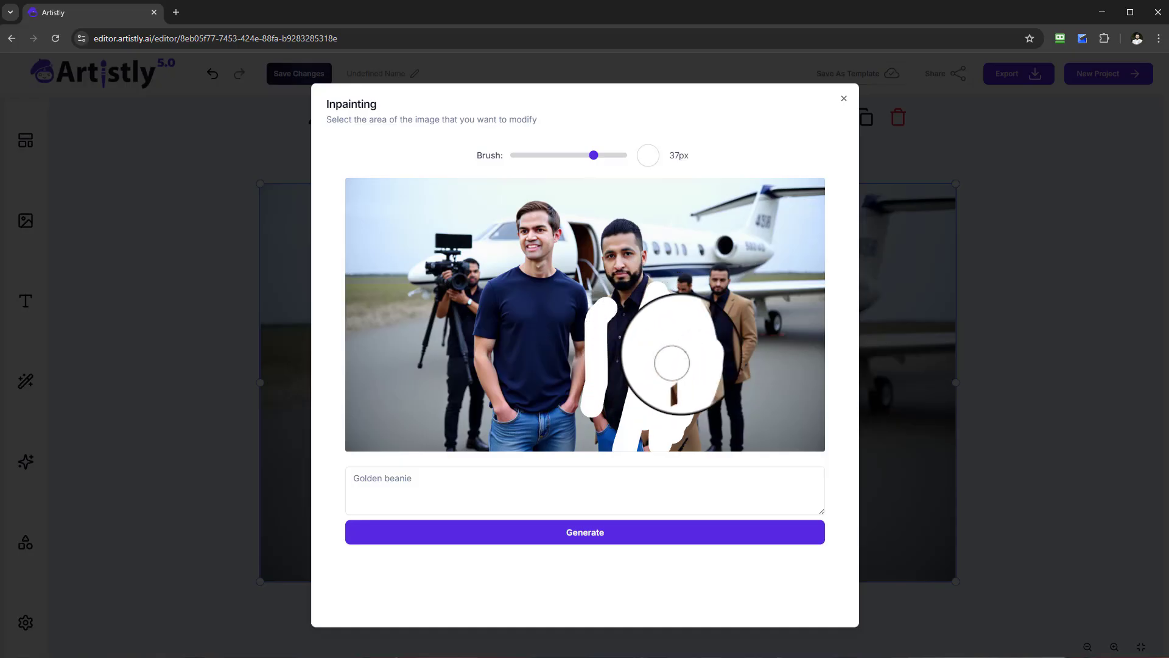
Generate the masked area with a prompt changing it to a red blazer and add the result to the canvas.
click(619, 510)
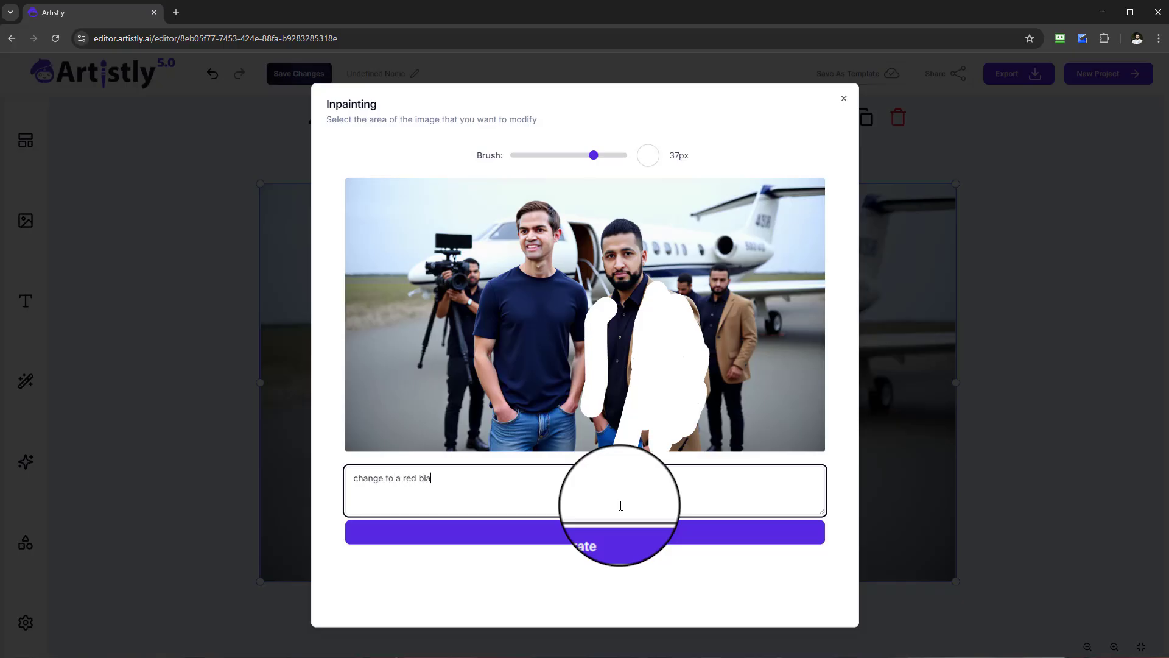
click(597, 546)
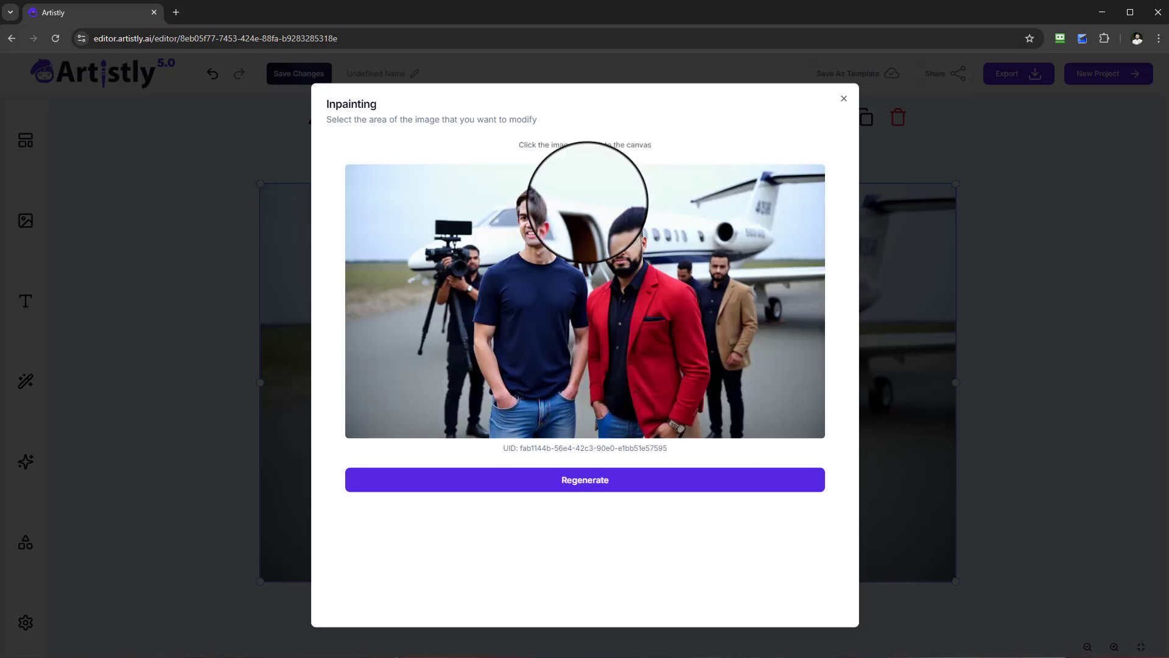
click(646, 365)
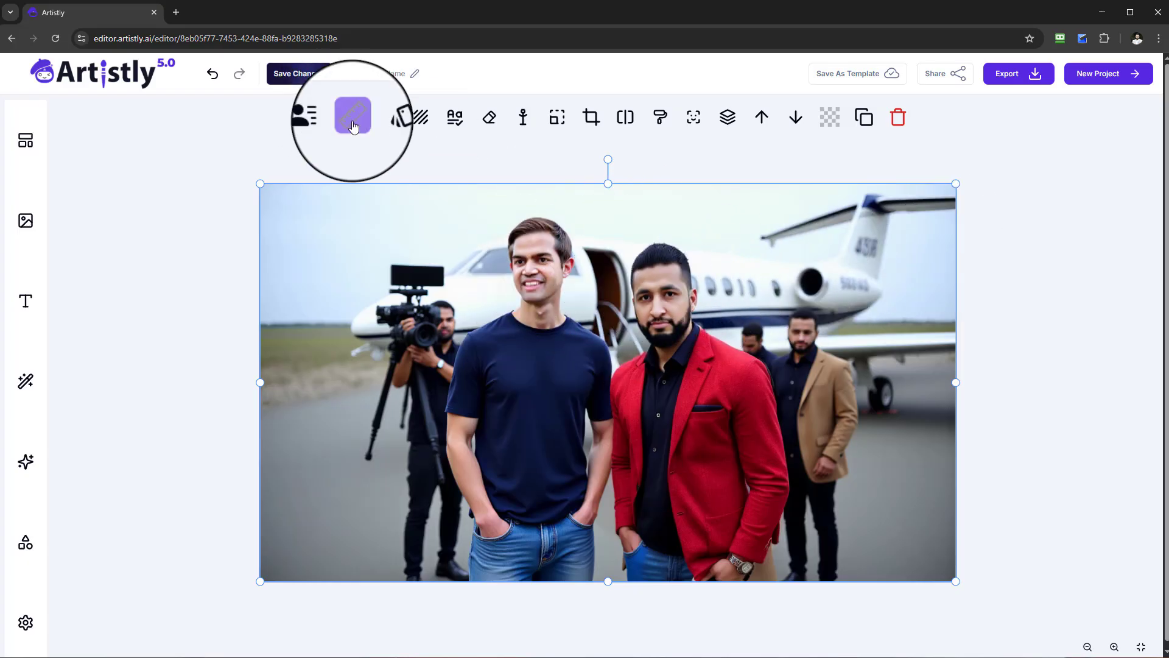
Upscale the red blazer picture with Improve Human Photos and insert the upscaled version on the canvas.
click(352, 125)
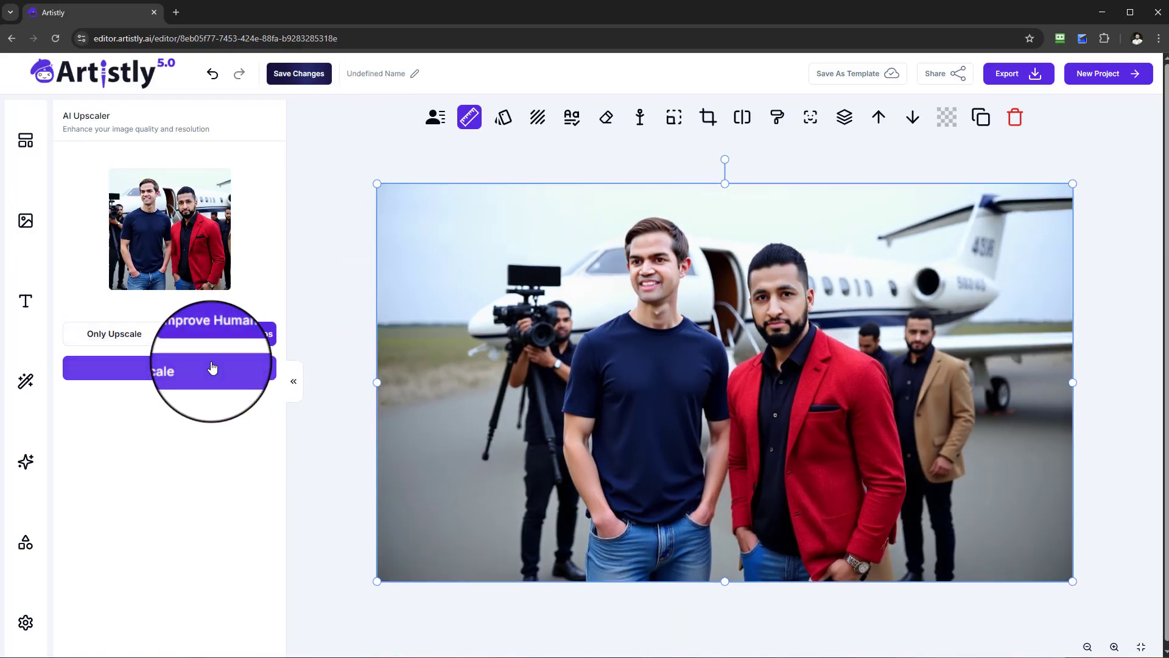
click(212, 369)
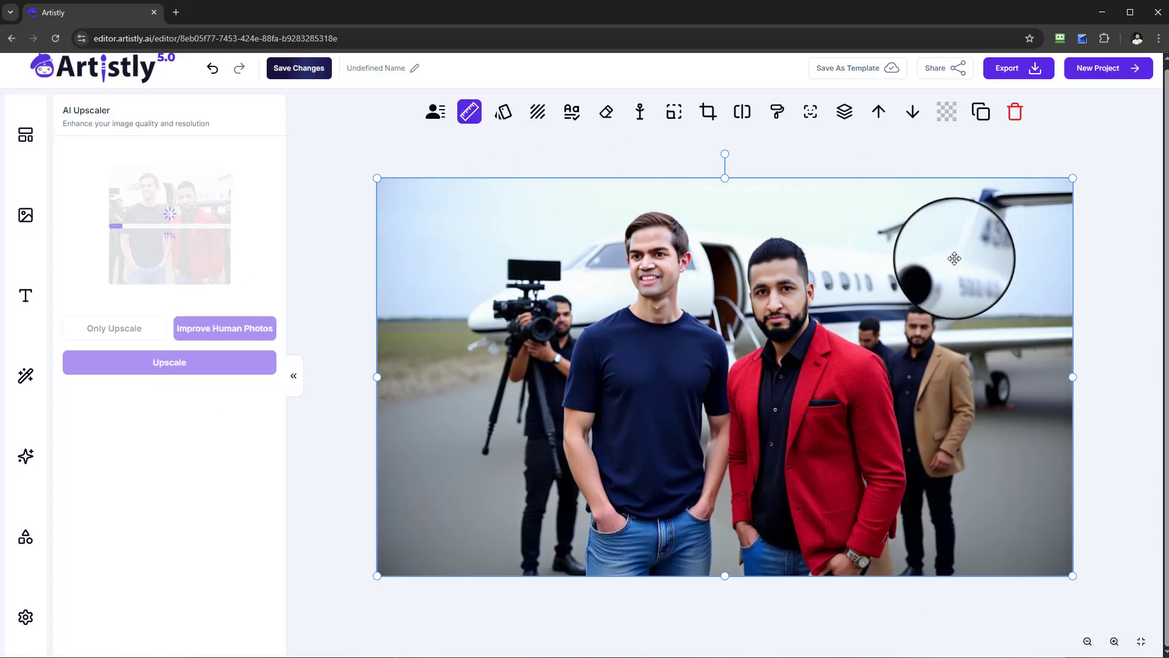
click(179, 243)
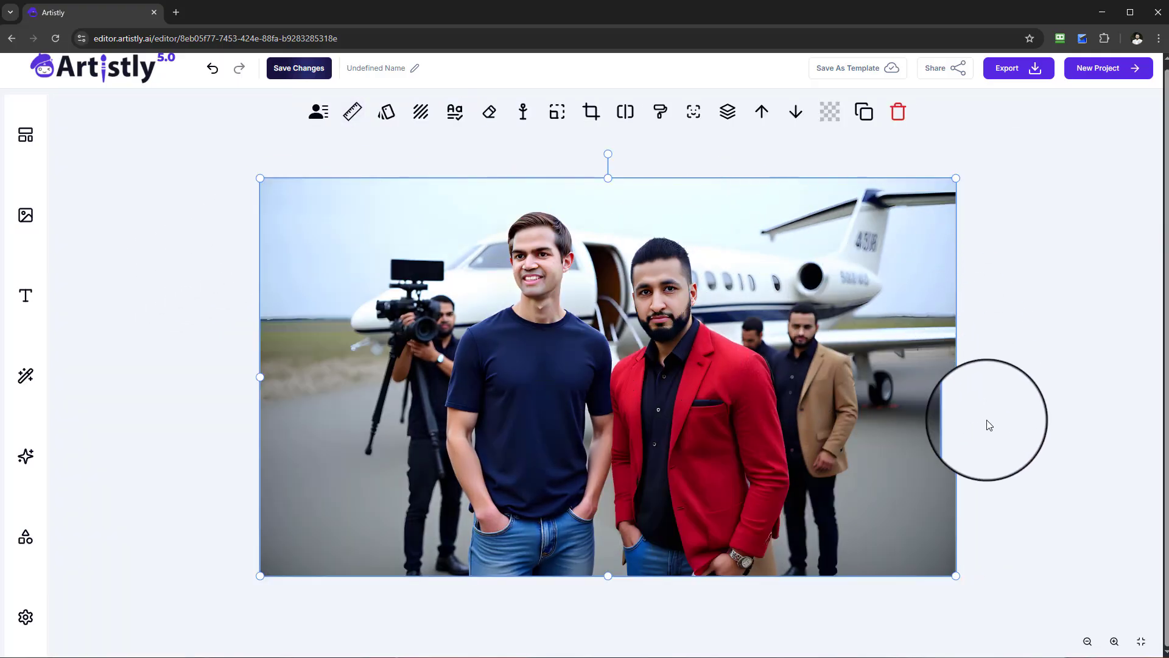
Zoom out on the finished jet picture and look through several pages of project images in the media library.
click(1086, 643)
click(1086, 642)
click(1087, 642)
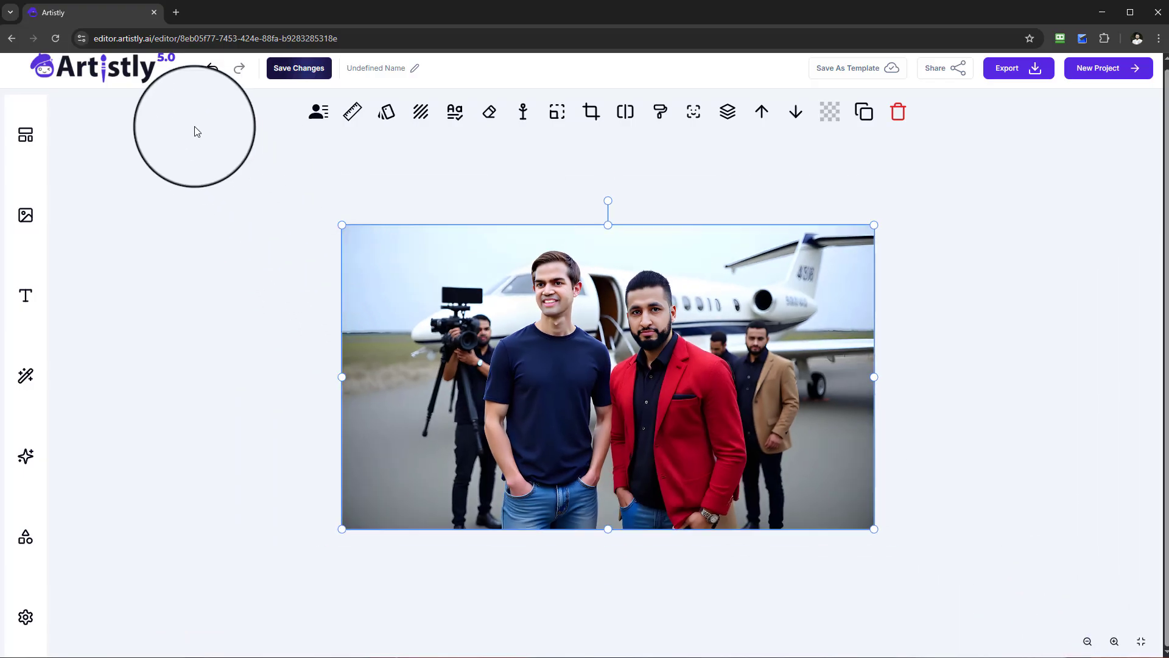
click(33, 234)
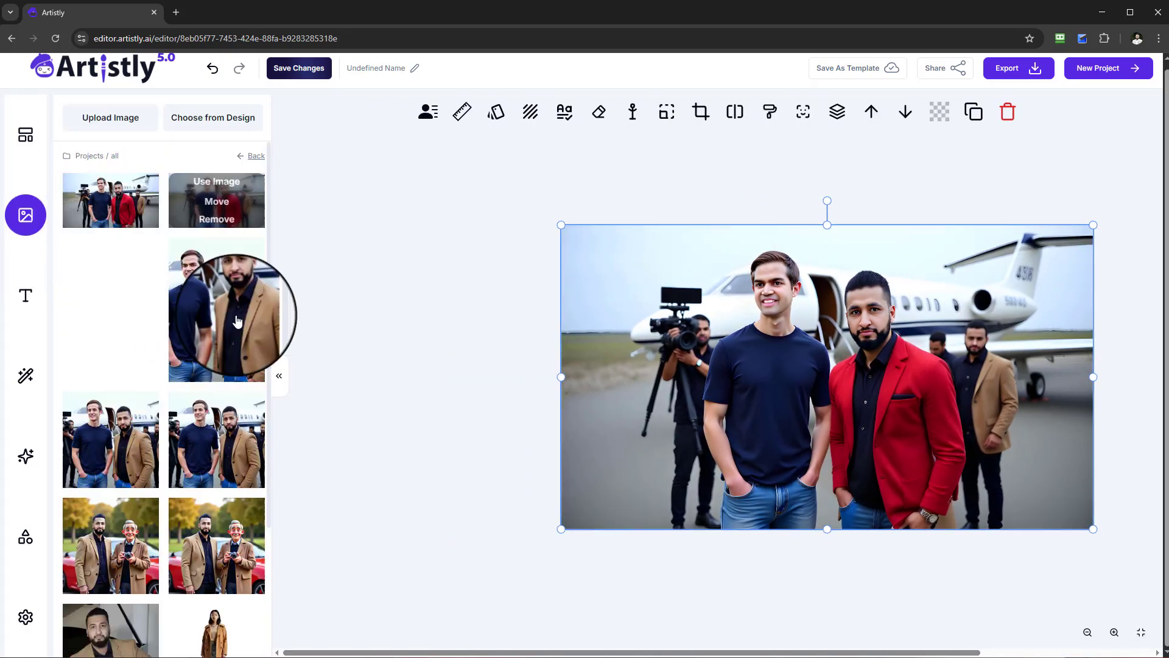
mouse_move(223, 374)
scroll(223, 374, down, 2)
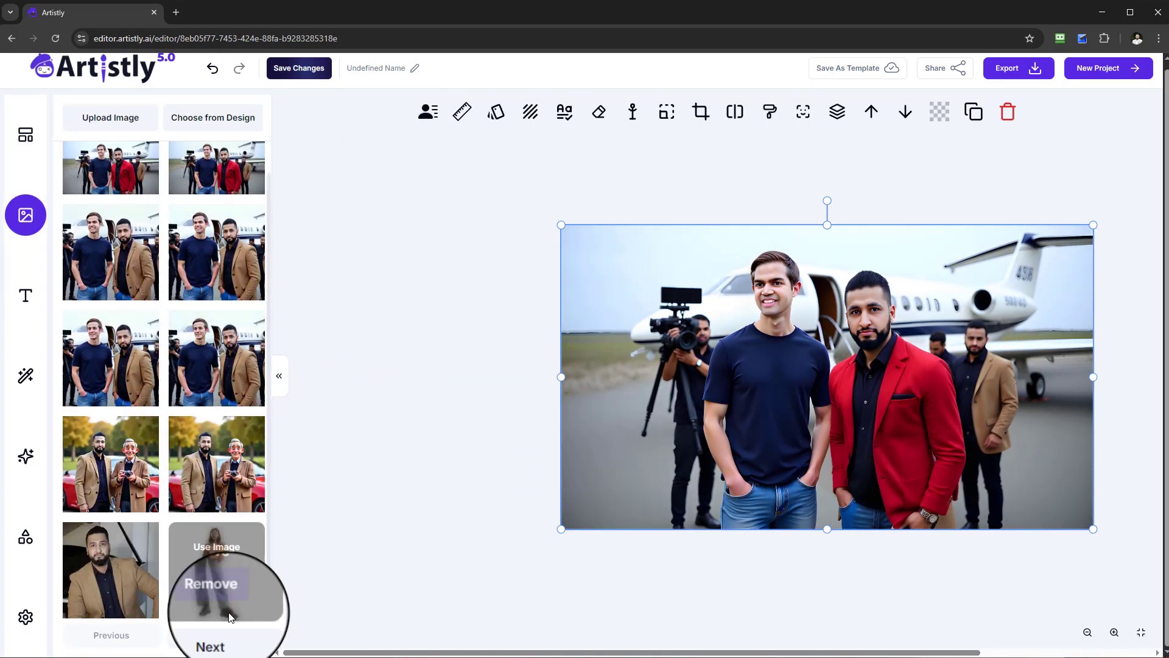
click(228, 637)
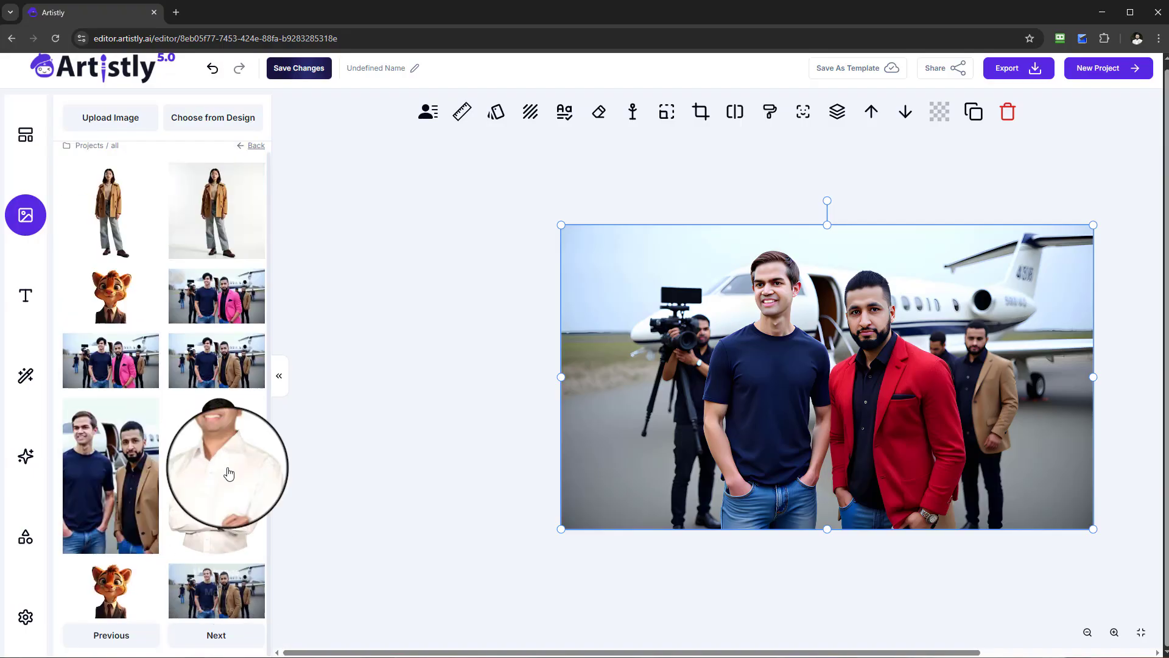
mouse_move(261, 481)
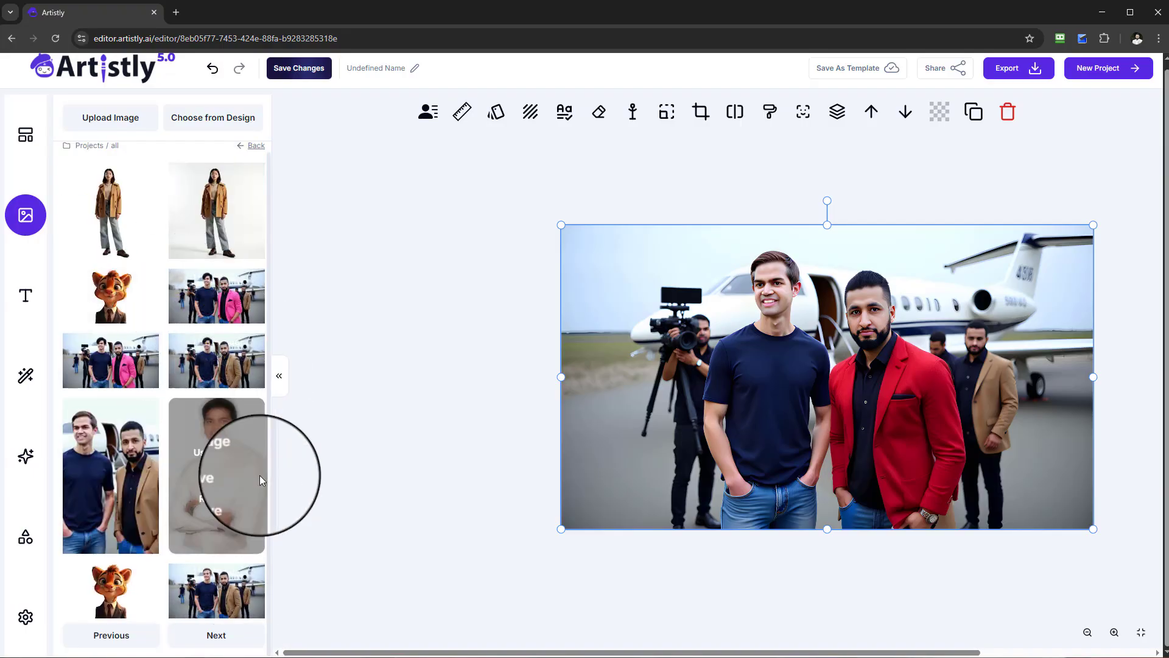
click(227, 634)
scroll(208, 431, down, 5)
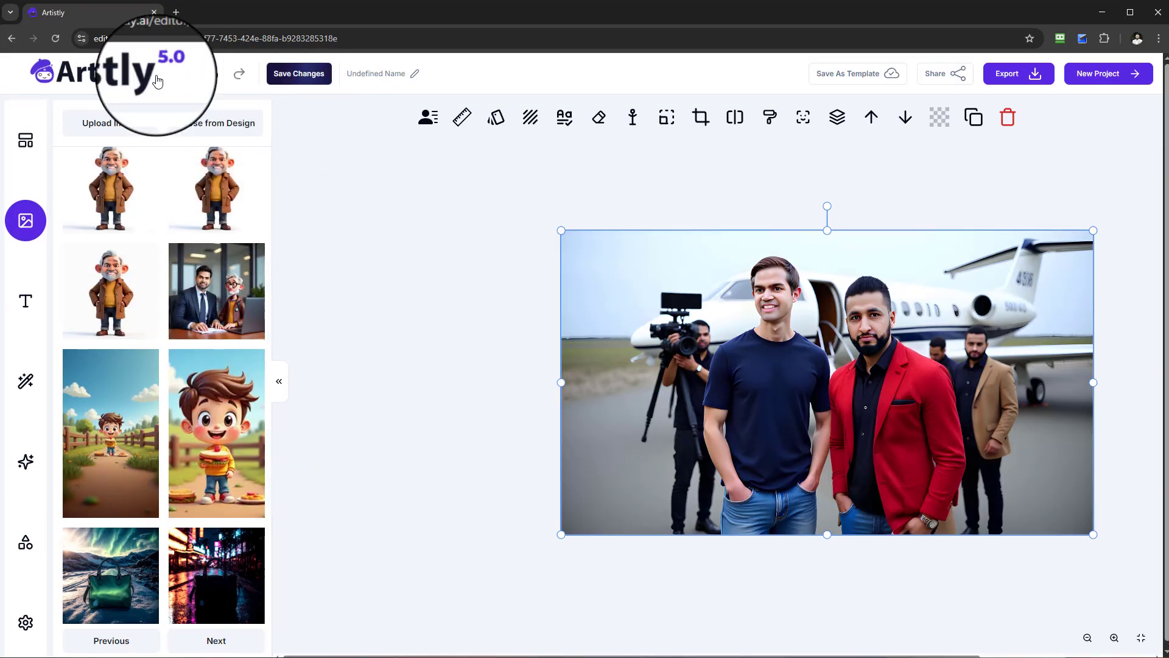
Leave the editor for the dashboard and open the Multi-consistent Characters category of Consistent Characters.
click(110, 70)
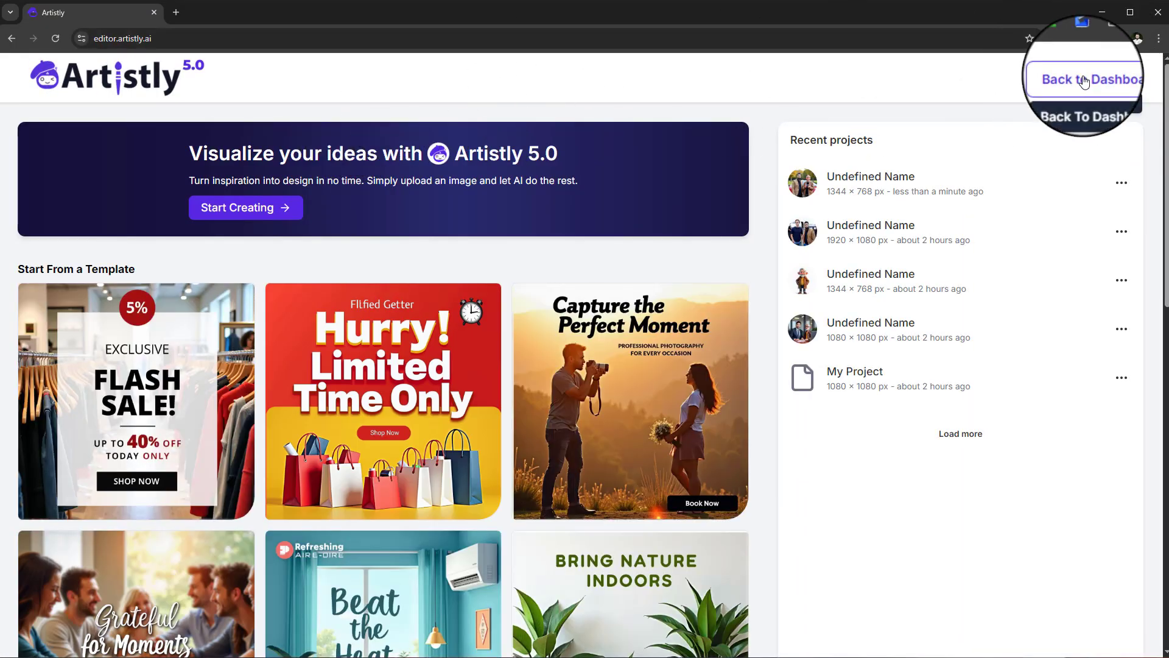
click(1060, 79)
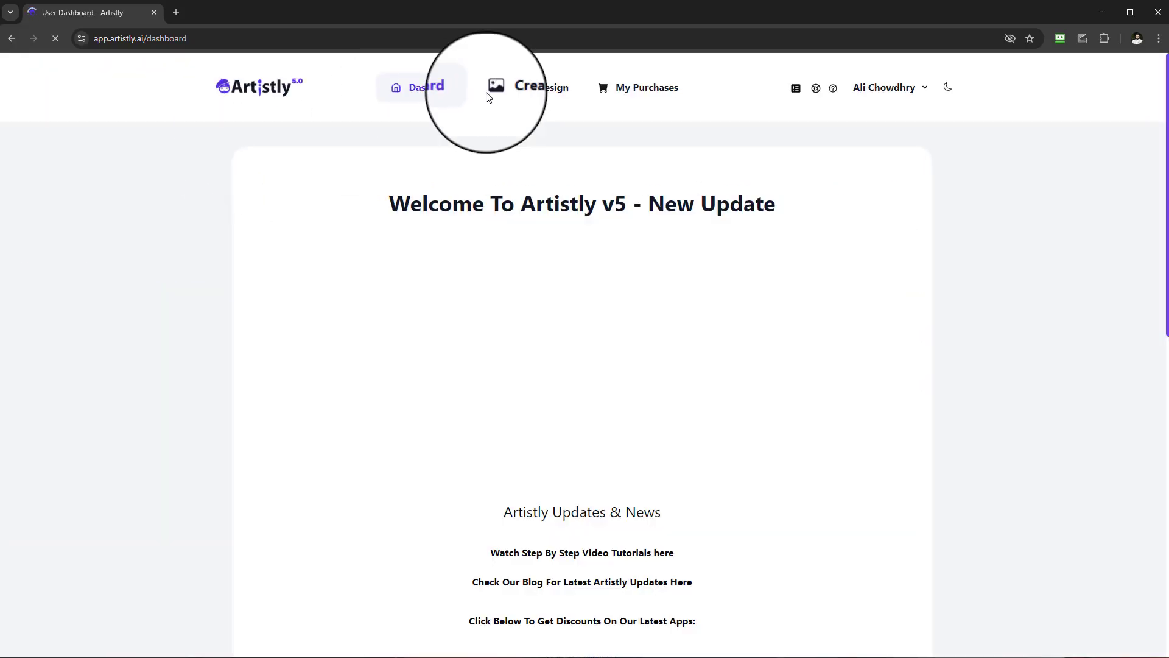
click(536, 87)
click(414, 250)
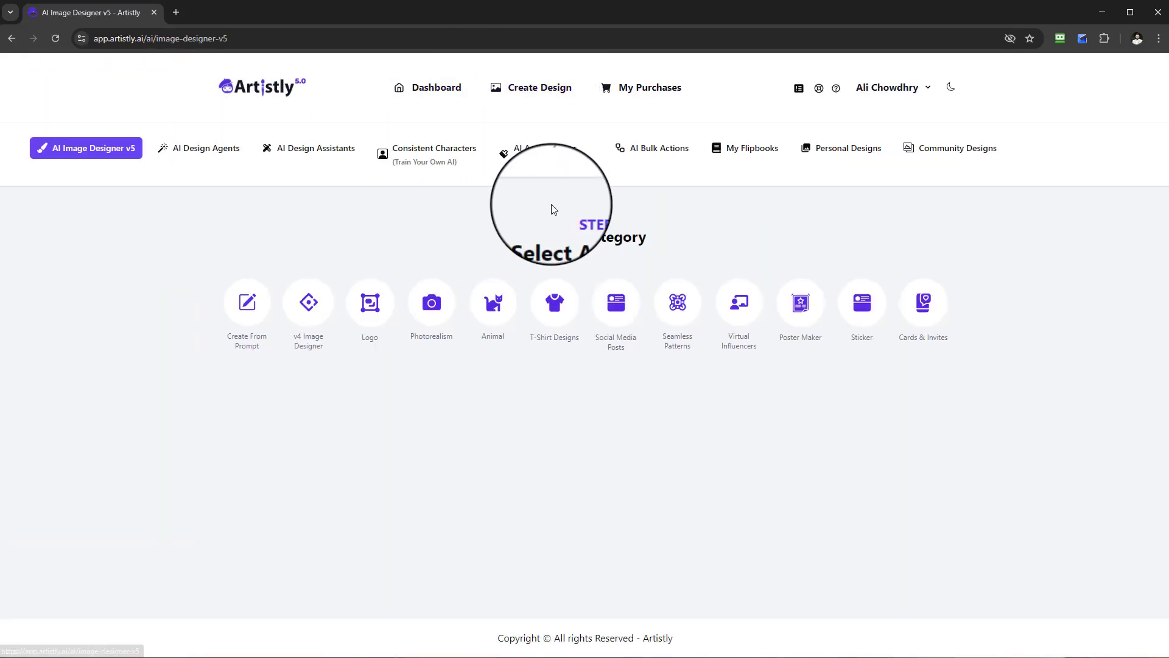
click(448, 157)
click(646, 291)
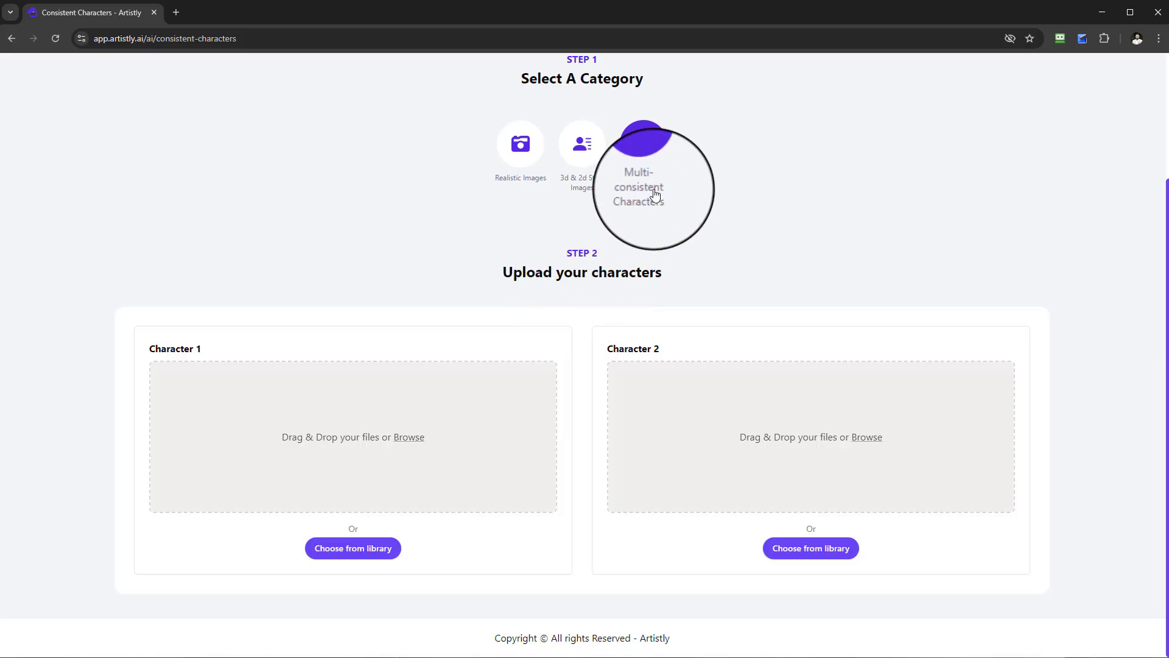
Open the personal designs and look through the earlier multi-character images down to the office scenes.
scroll(660, 227, up, 3)
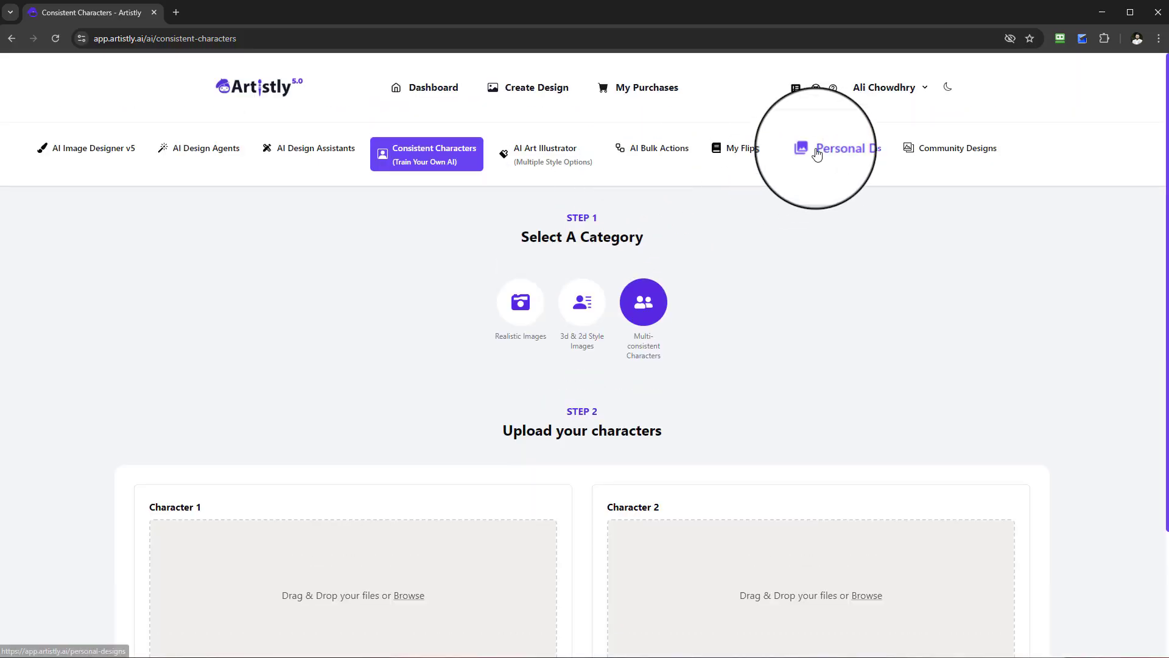
click(817, 154)
scroll(815, 234, down, 1)
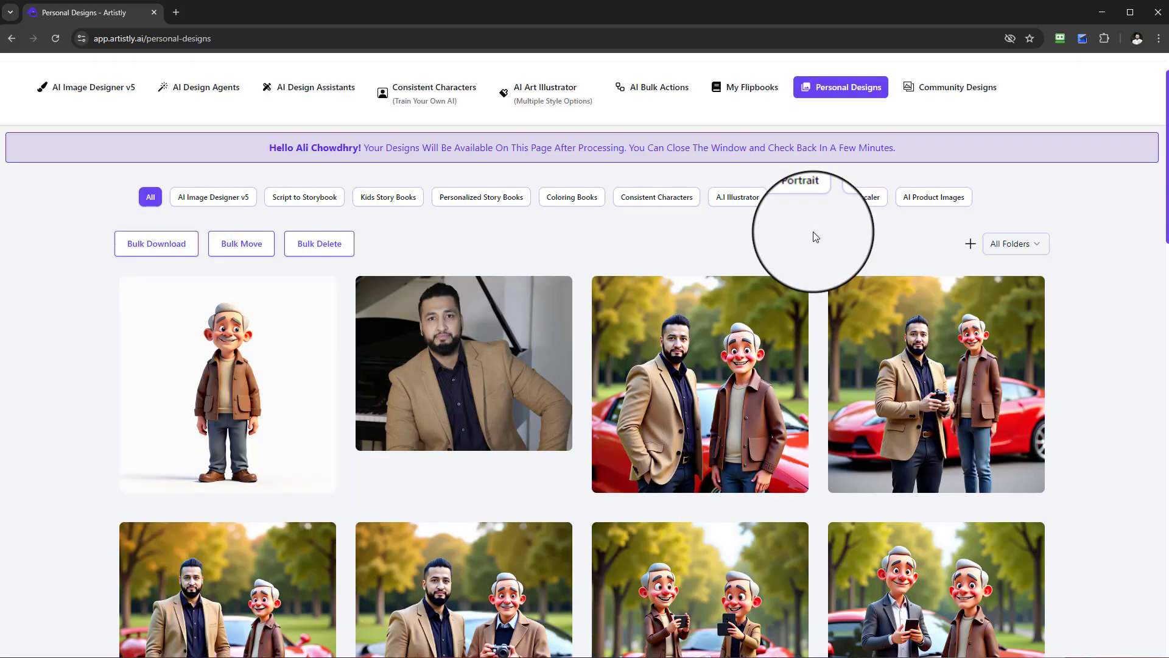
scroll(816, 237, down, 8)
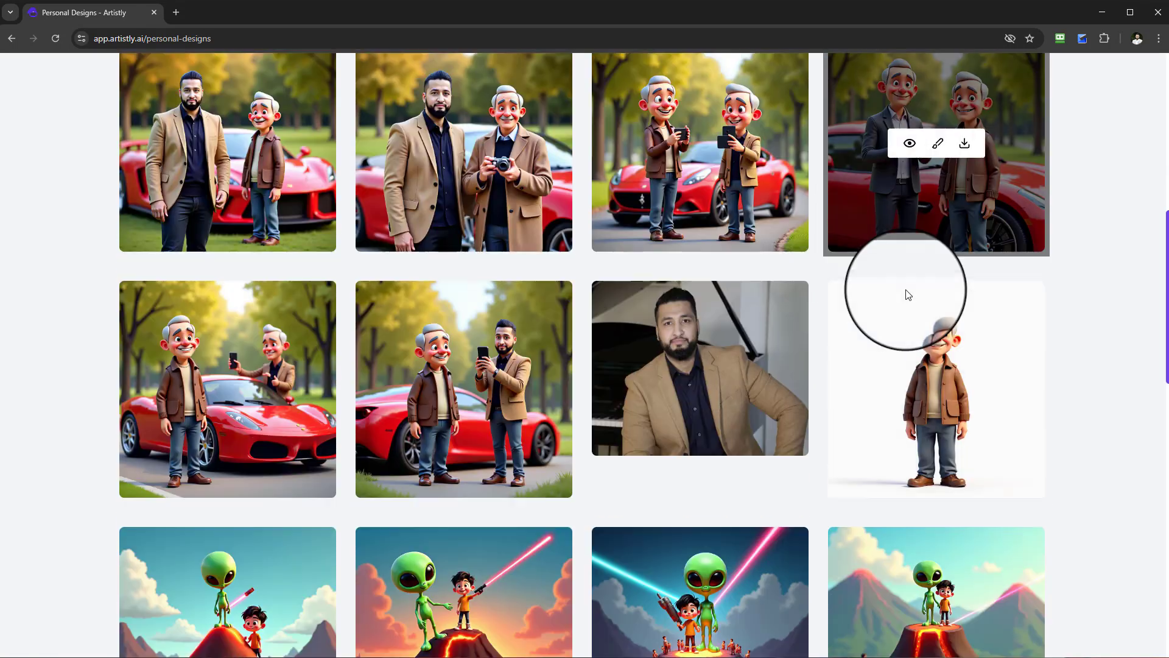
scroll(907, 294, down, 9)
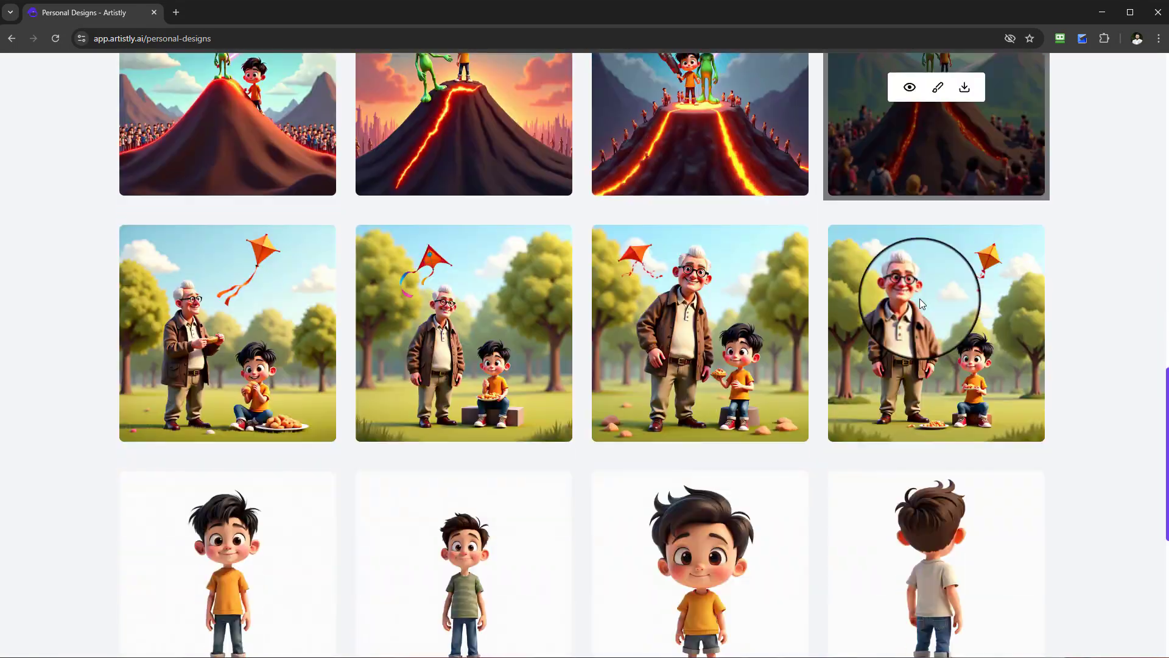
scroll(703, 316, down, 3)
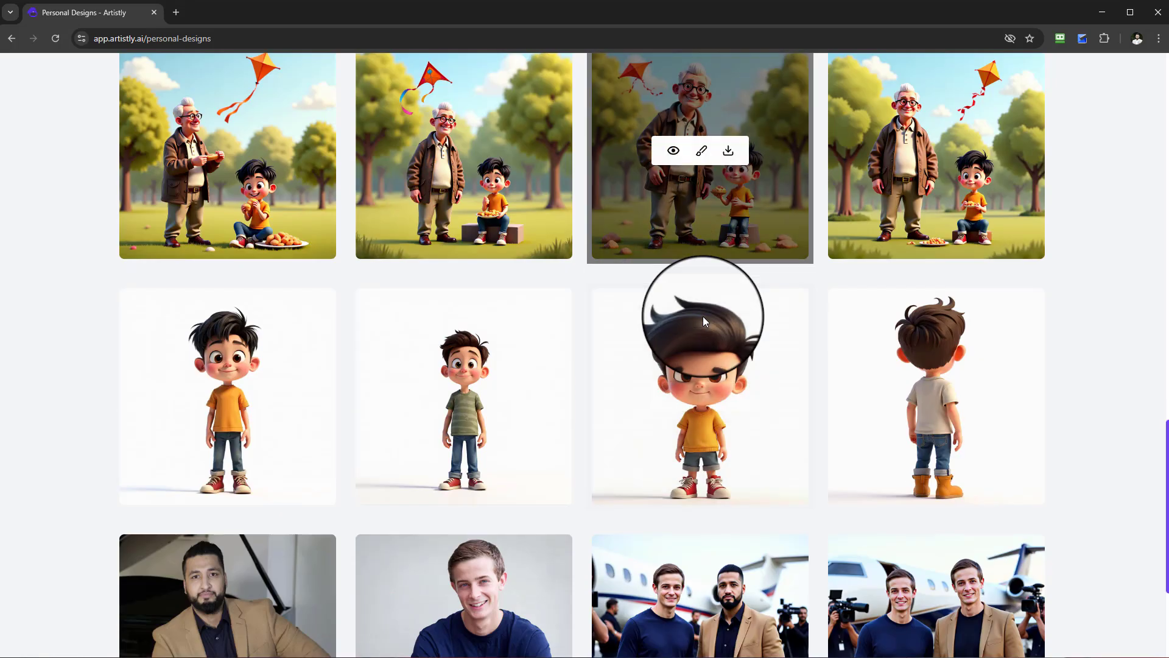
scroll(703, 316, down, 4)
click(603, 586)
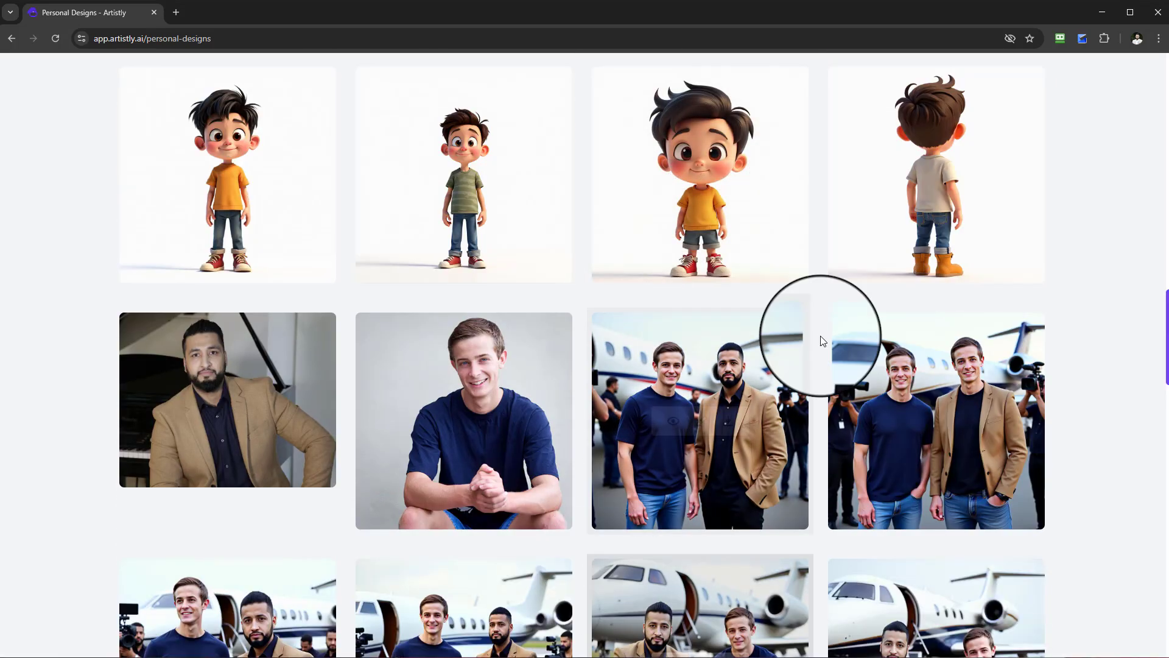
scroll(821, 340, down, 4)
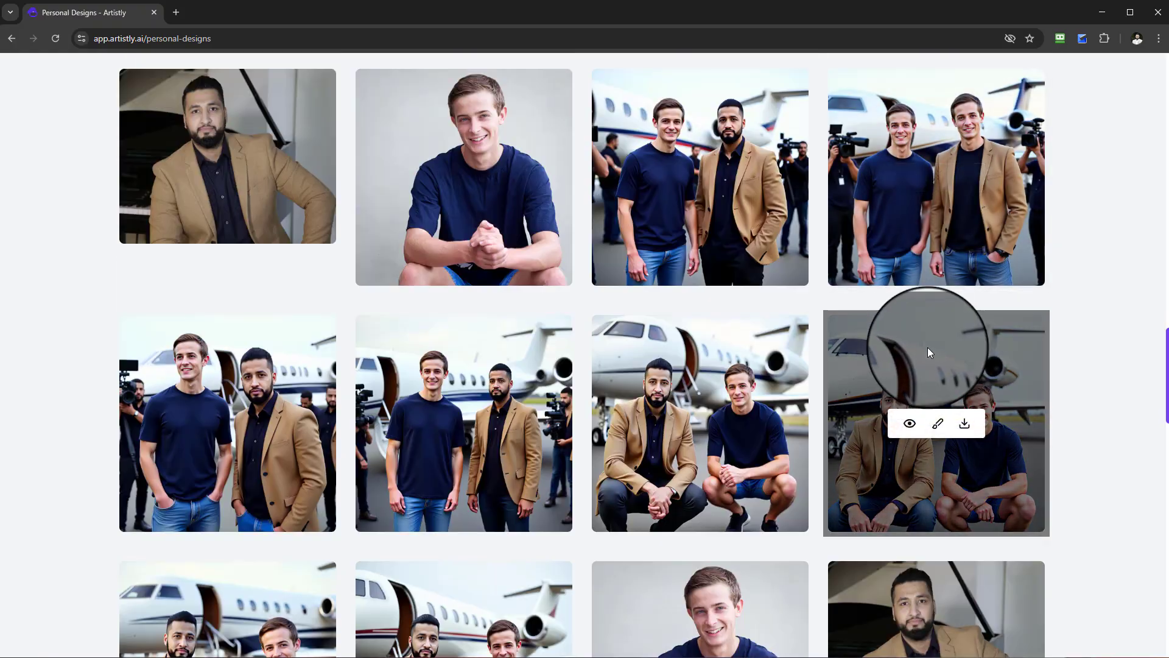
scroll(928, 352, down, 14)
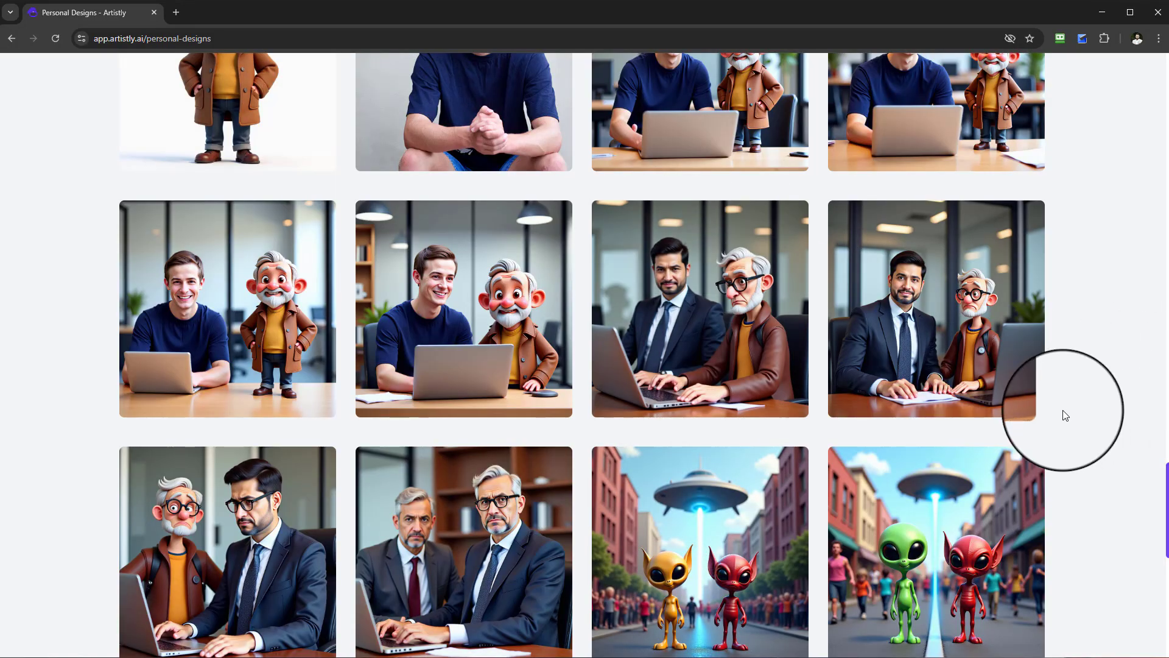
Preview the office image of the businessman and the cartoon old man at a laptop, and open it in the editor.
click(673, 310)
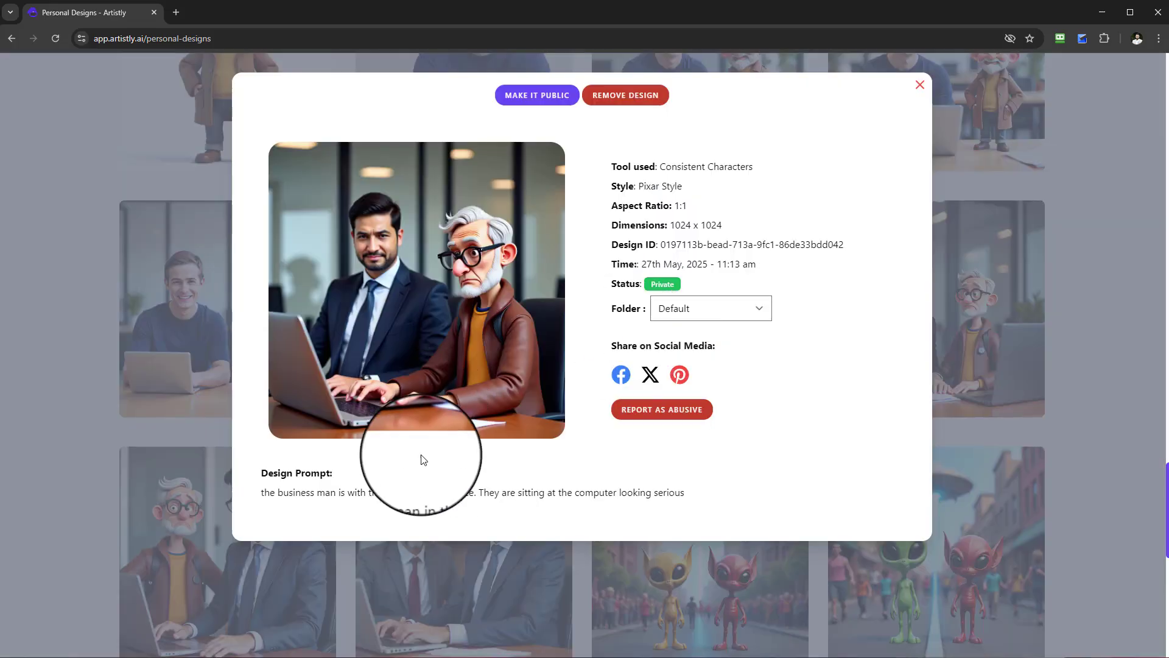
click(918, 84)
click(700, 314)
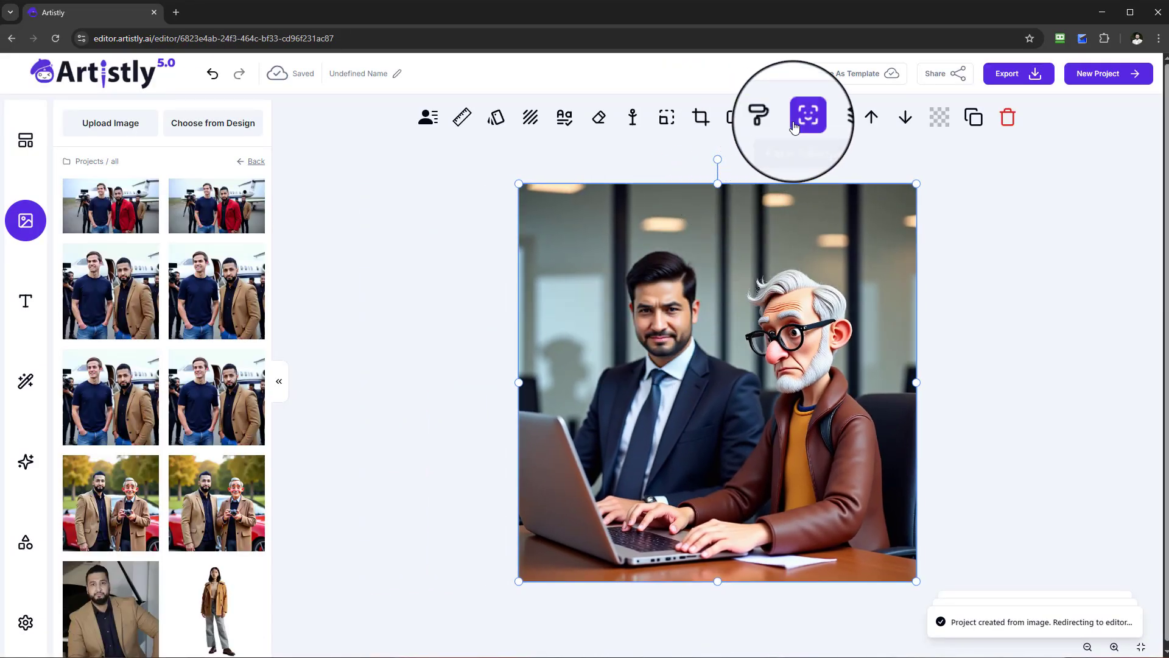
Run a multiple-face swap on the office picture, replacing face 1 with the bearded man's photo and leaving face 2 unassigned.
click(795, 126)
click(669, 177)
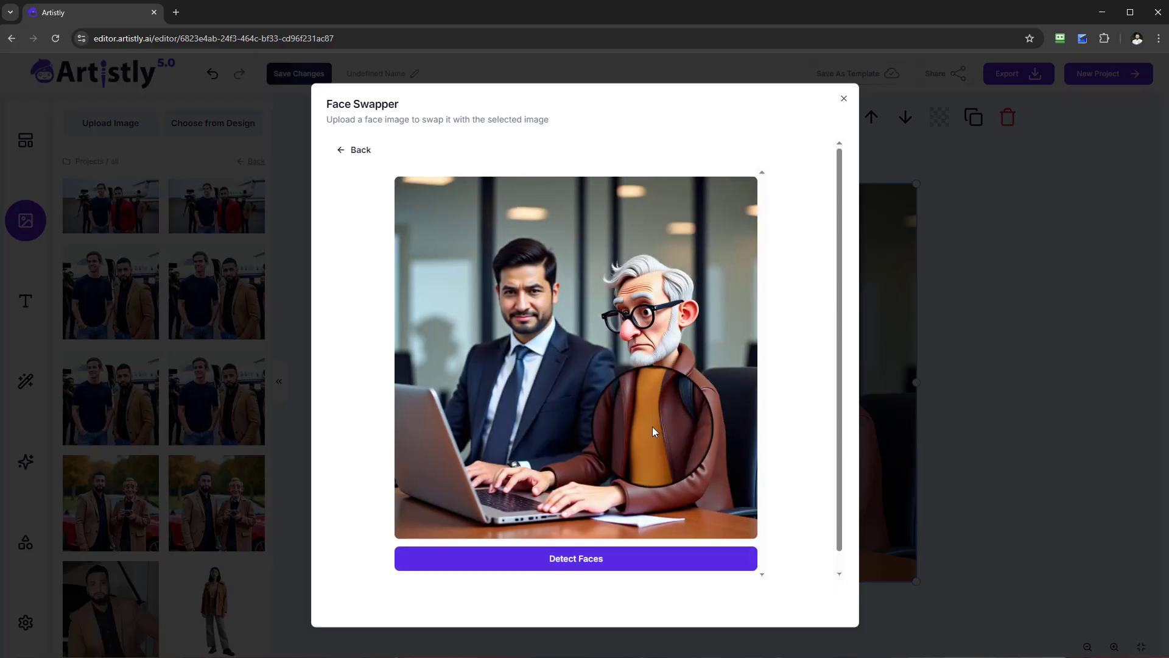
click(603, 574)
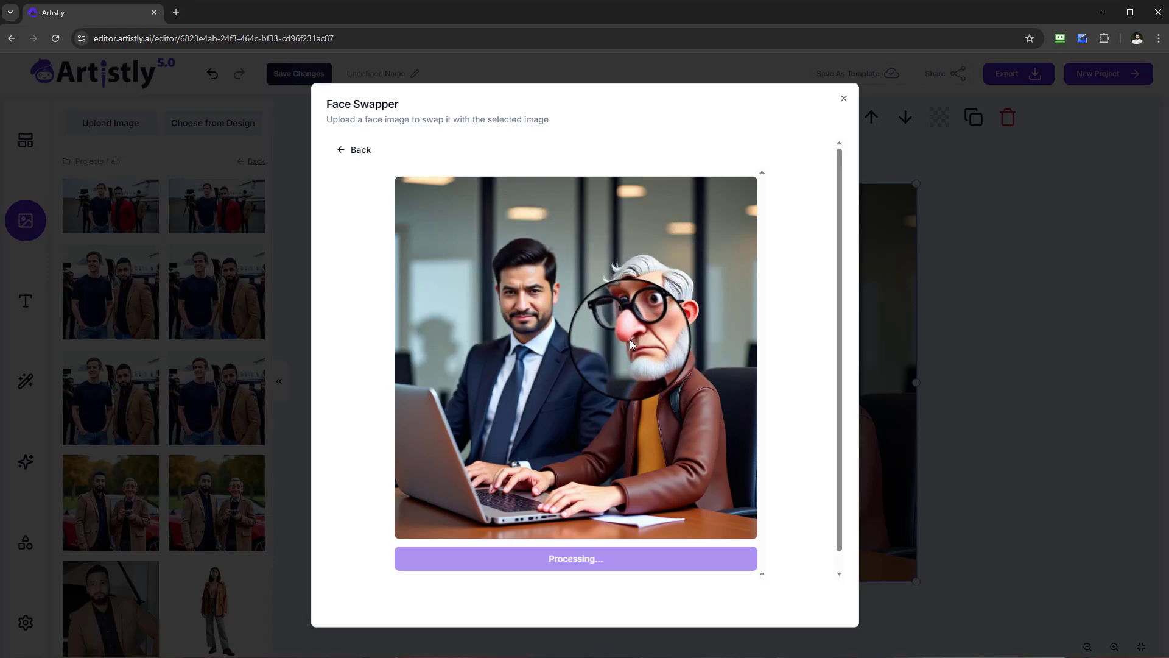
click(729, 197)
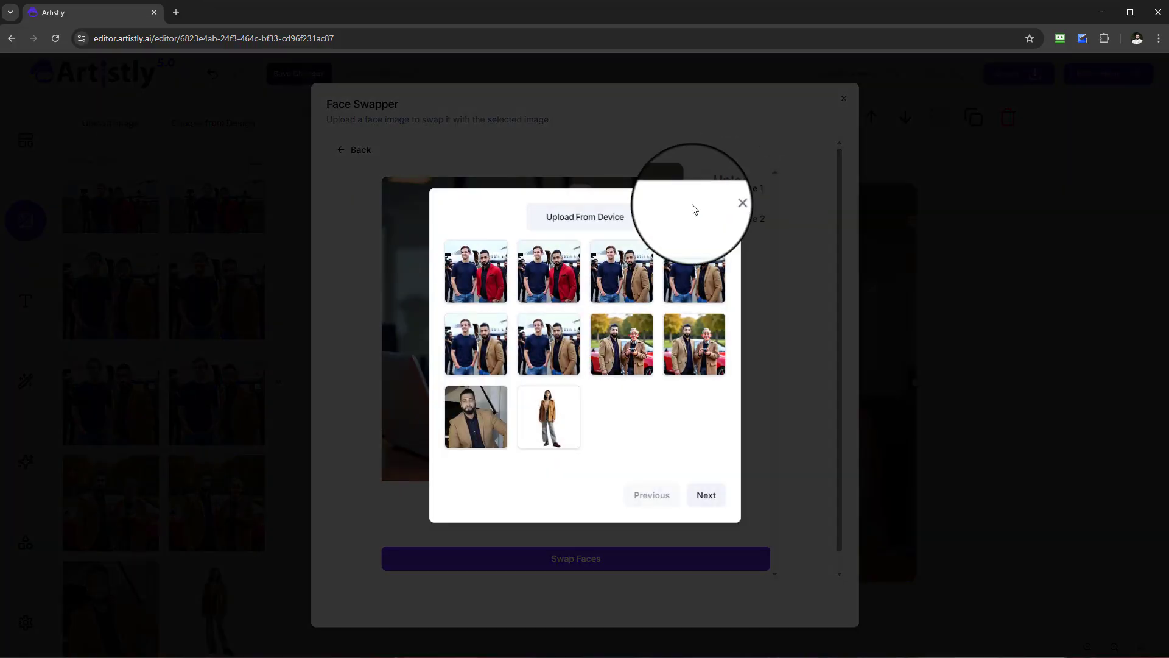
click(476, 417)
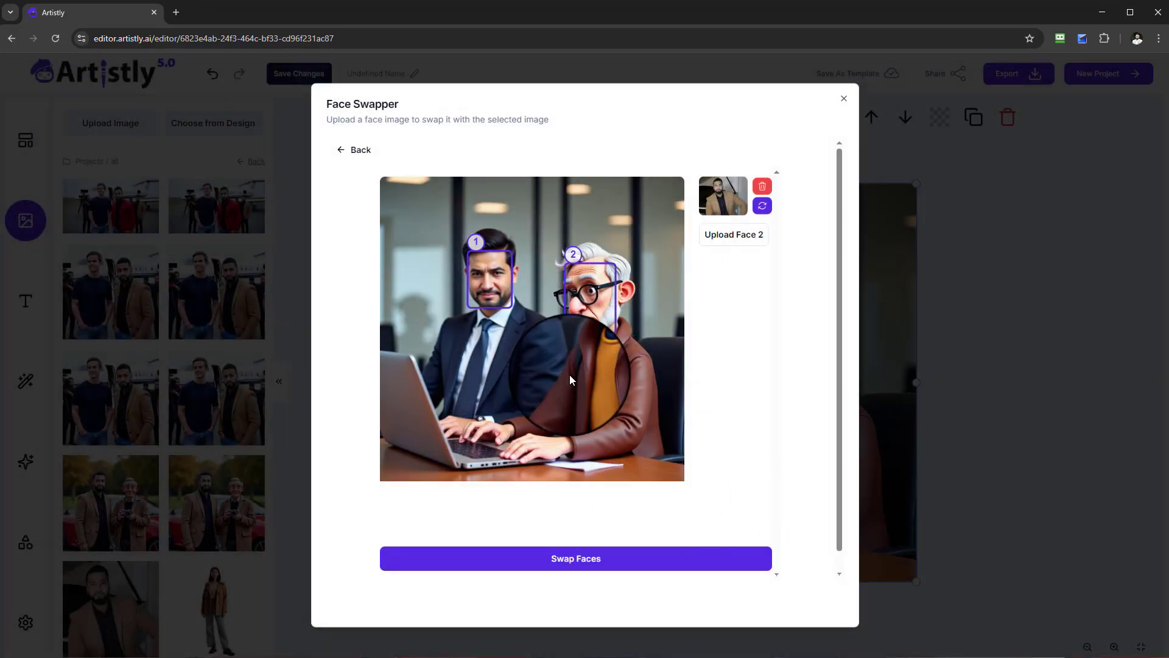
click(652, 561)
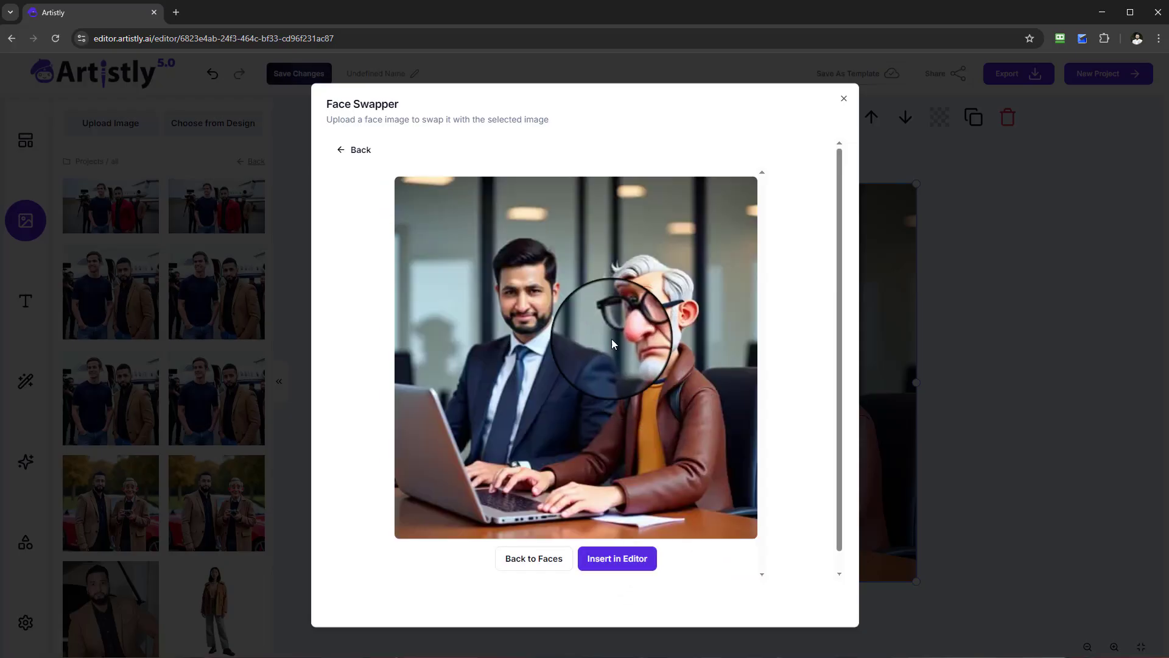
Insert the face-swapped office picture, upscale it with the Improve Human Photos option, and place the upscaled version on the canvas.
click(606, 559)
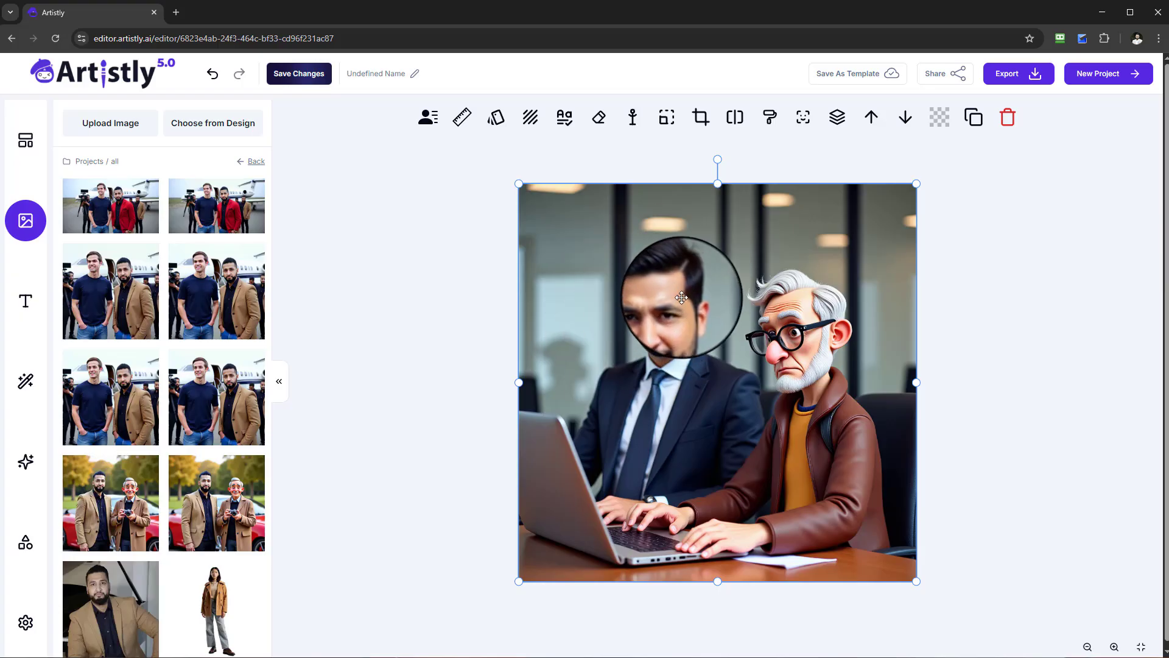
click(463, 120)
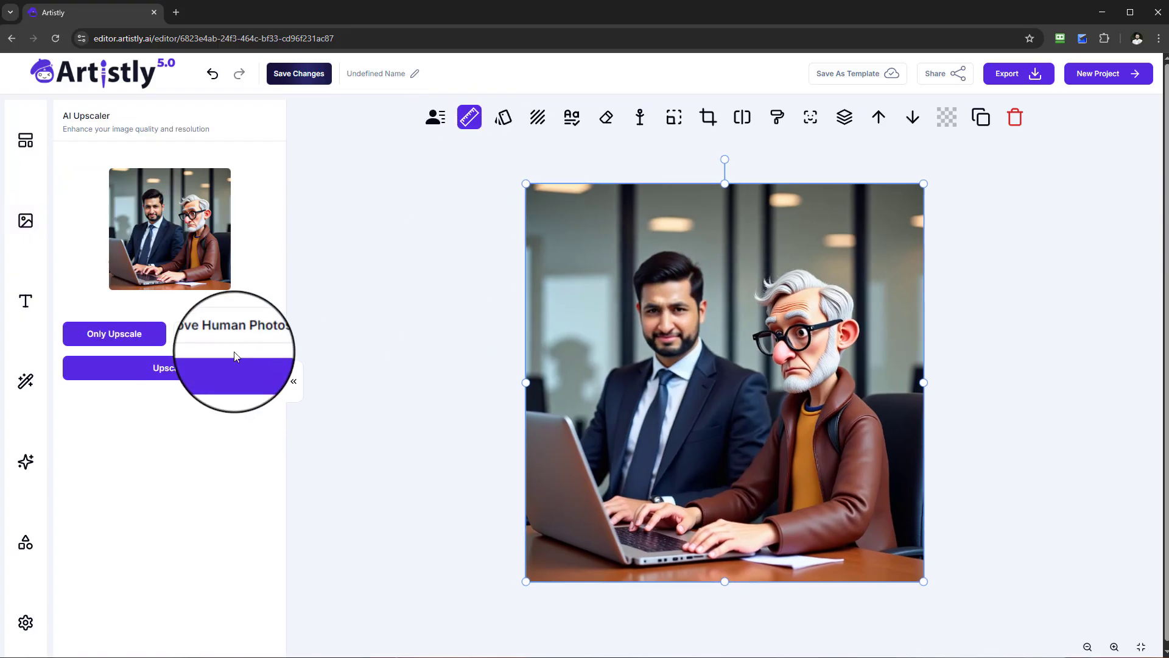
click(237, 360)
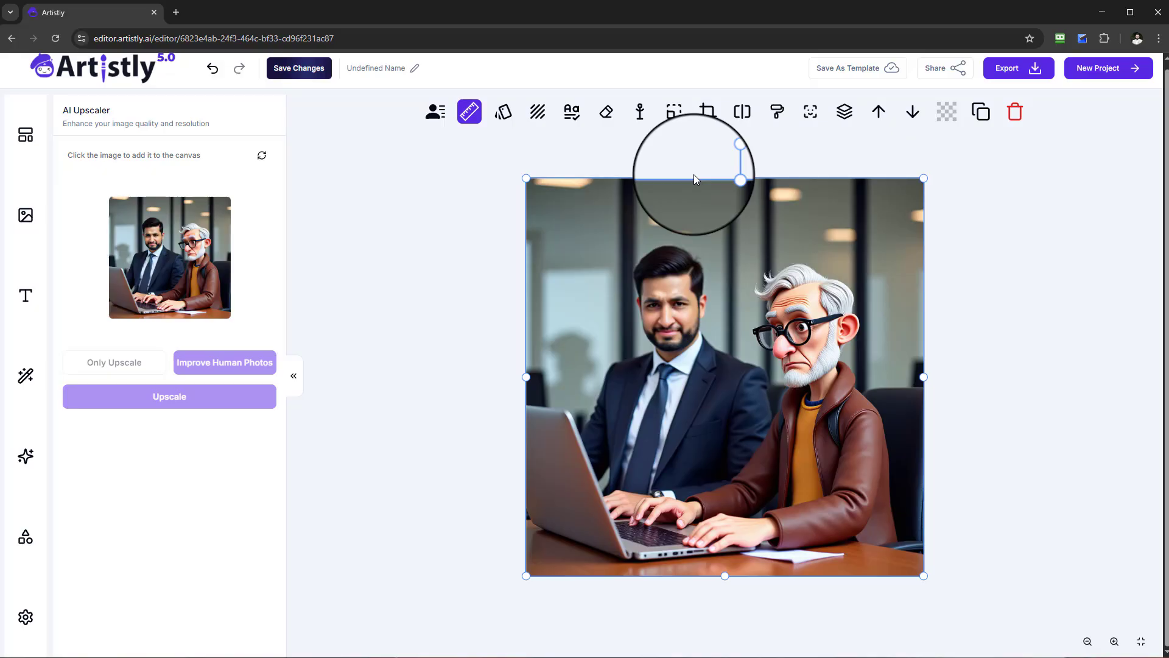
click(226, 246)
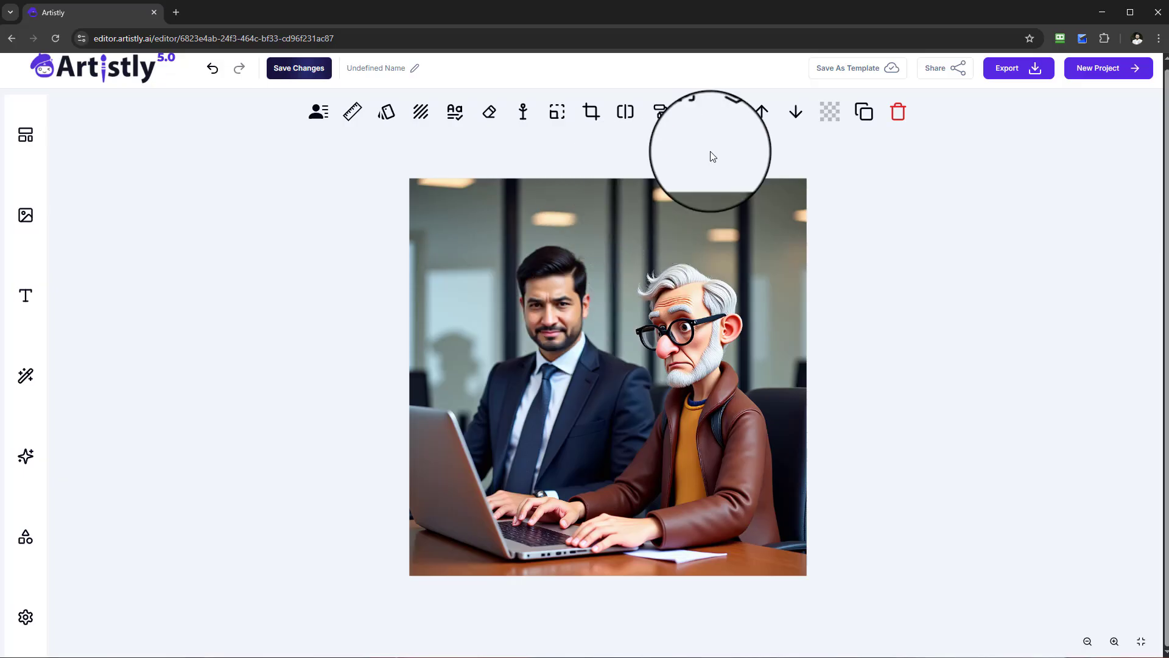
Leave the editor for the dashboard and open the personal designs from the Create Design area.
click(107, 76)
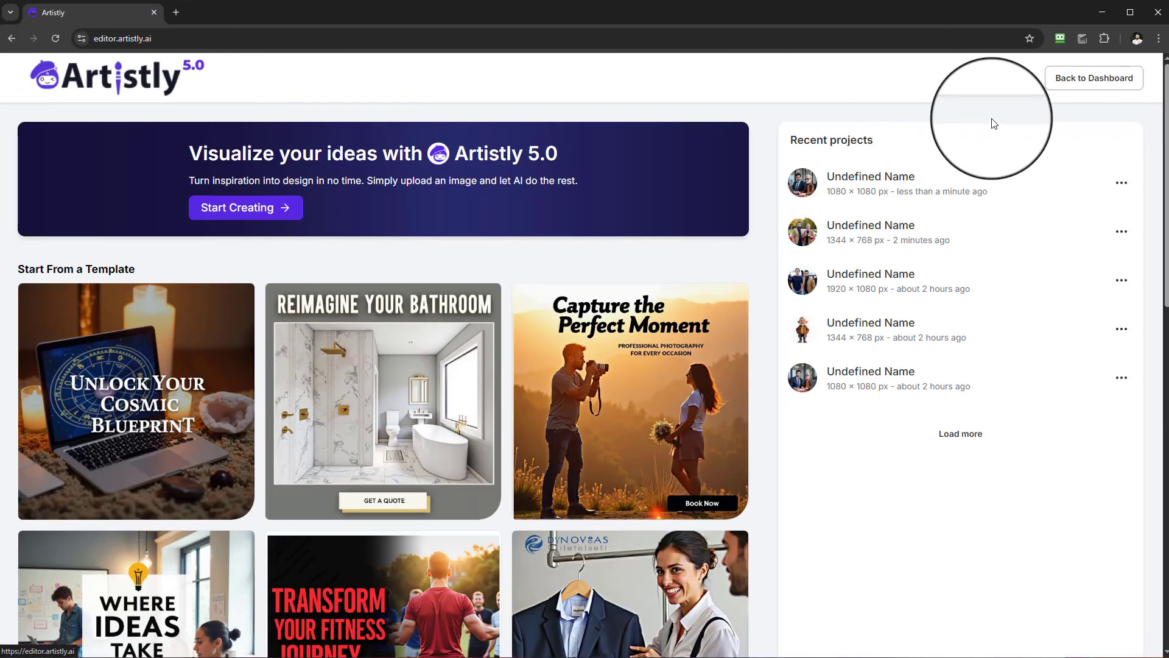
click(1076, 81)
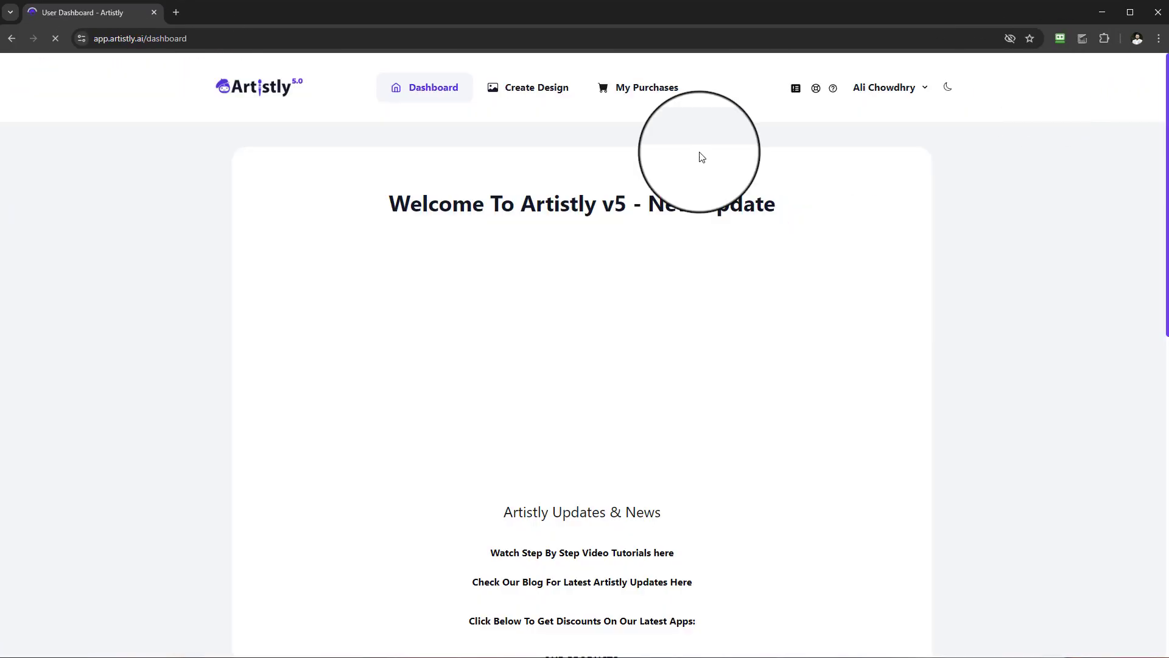
click(536, 97)
click(396, 317)
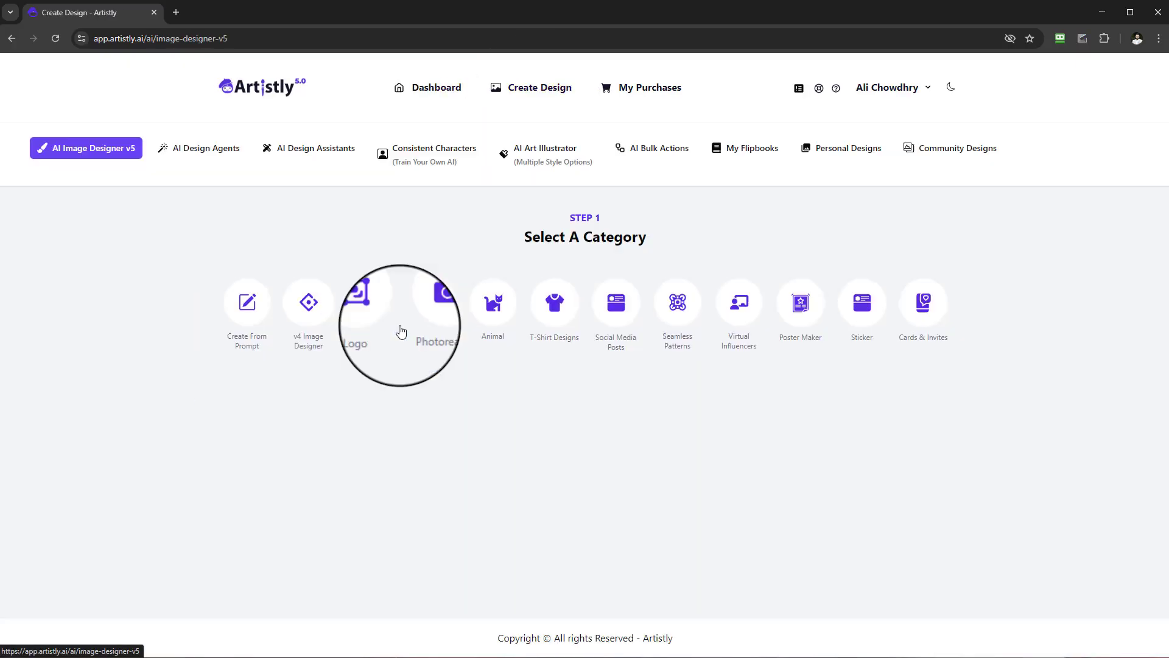
click(826, 149)
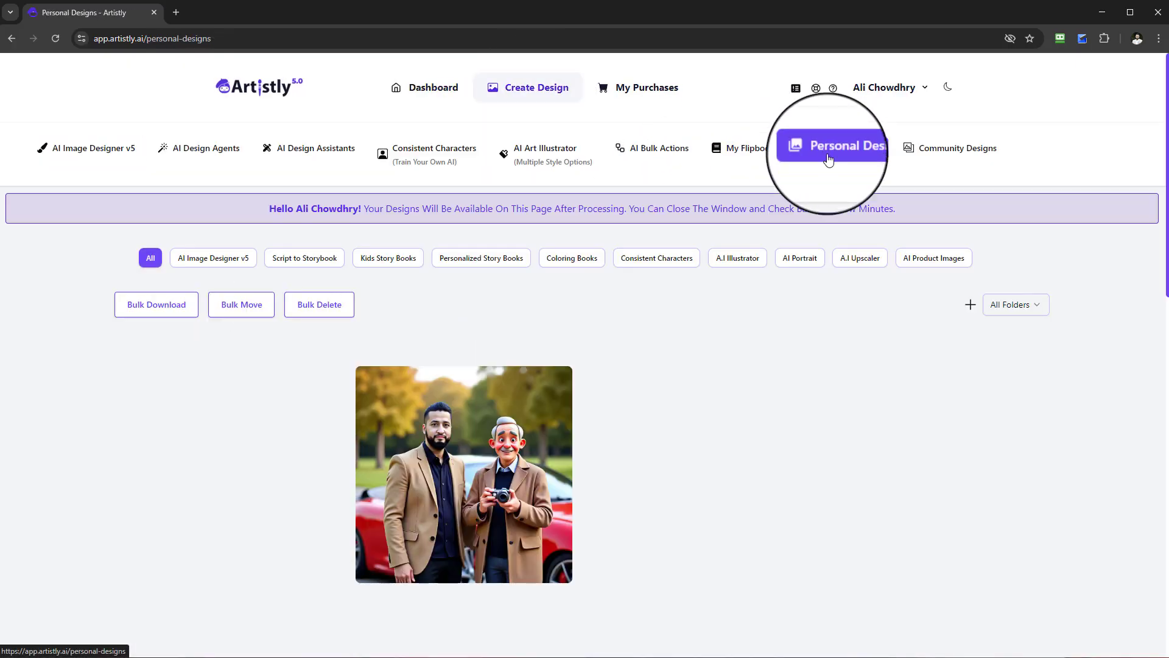
Look through the earlier multi-character designs past the airport, office and alien scenes, and load more of them.
scroll(962, 396, down, 2)
scroll(996, 360, down, 15)
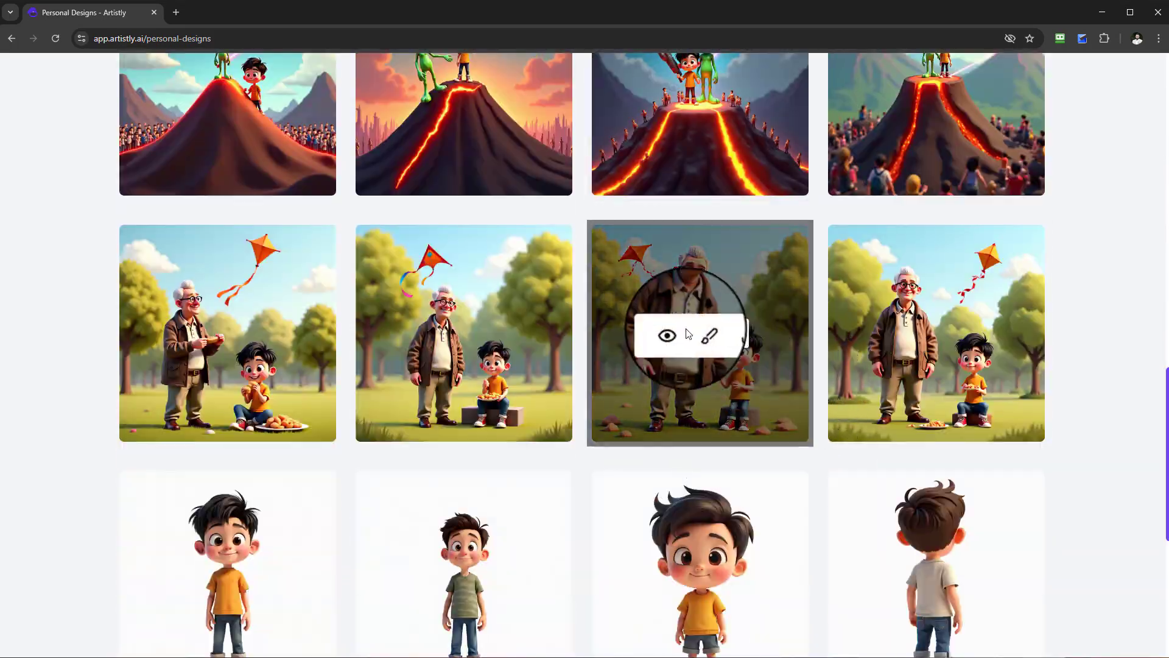
scroll(905, 412, down, 7)
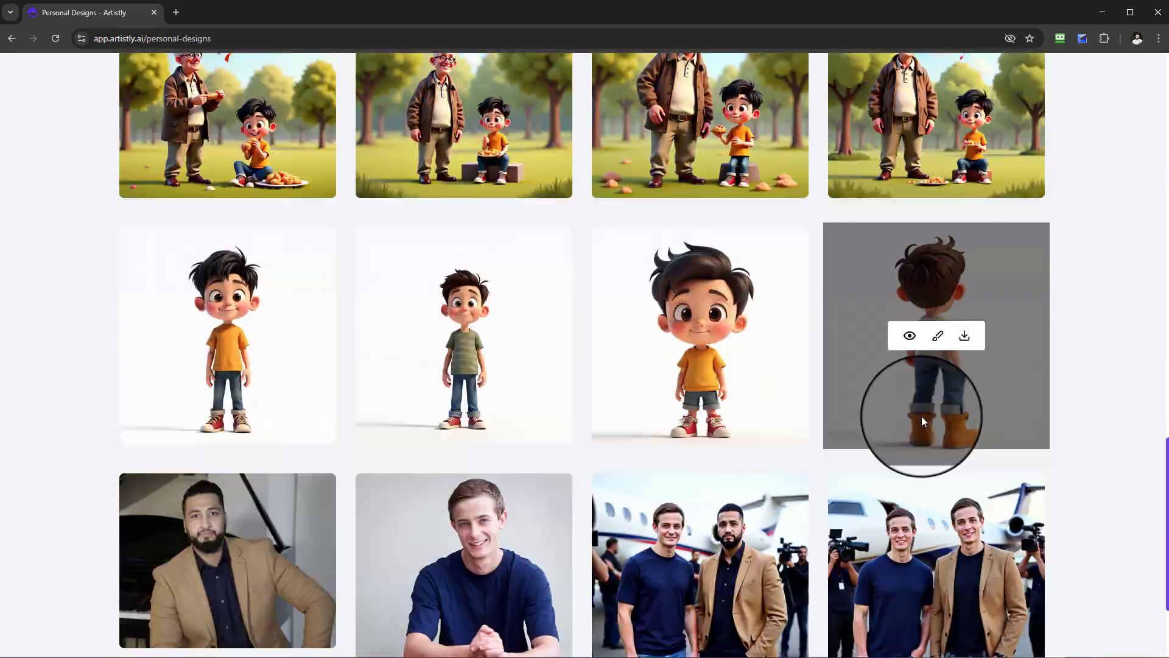
click(584, 585)
scroll(852, 517, down, 12)
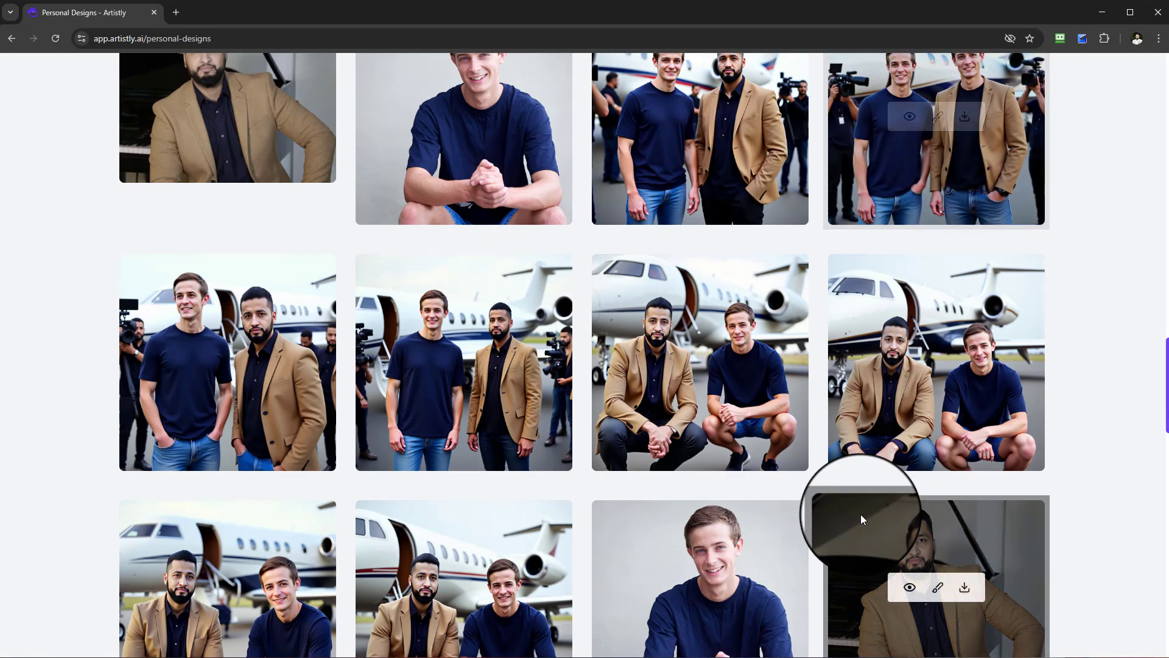
scroll(504, 287, up, 5)
scroll(667, 366, down, 8)
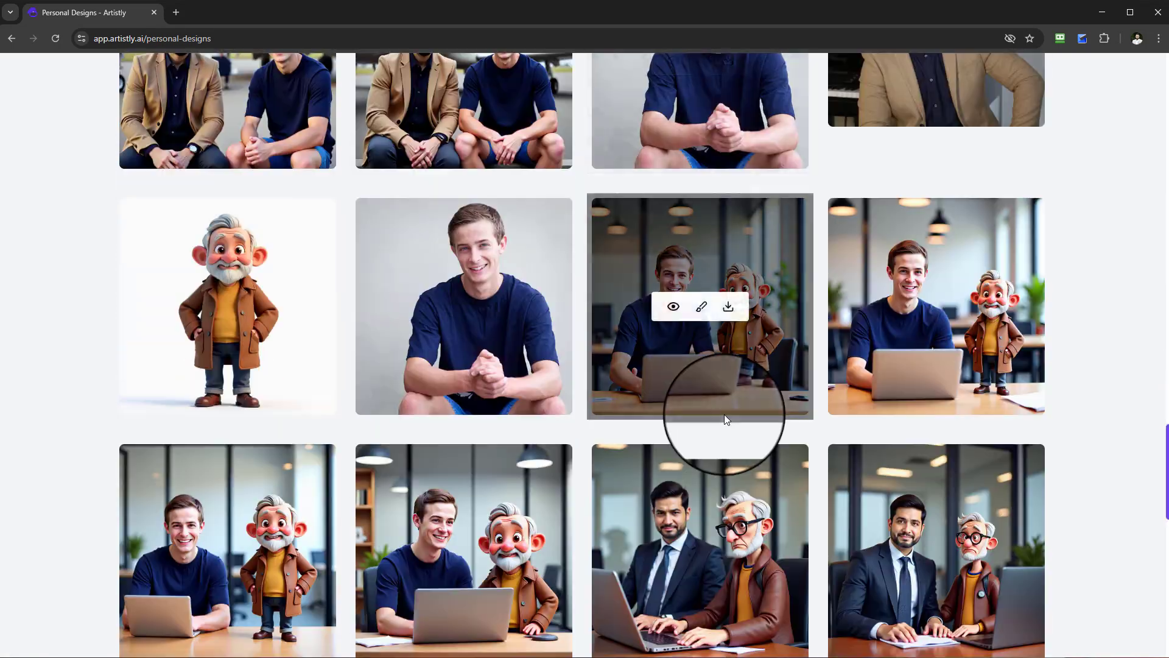
scroll(761, 365, down, 2)
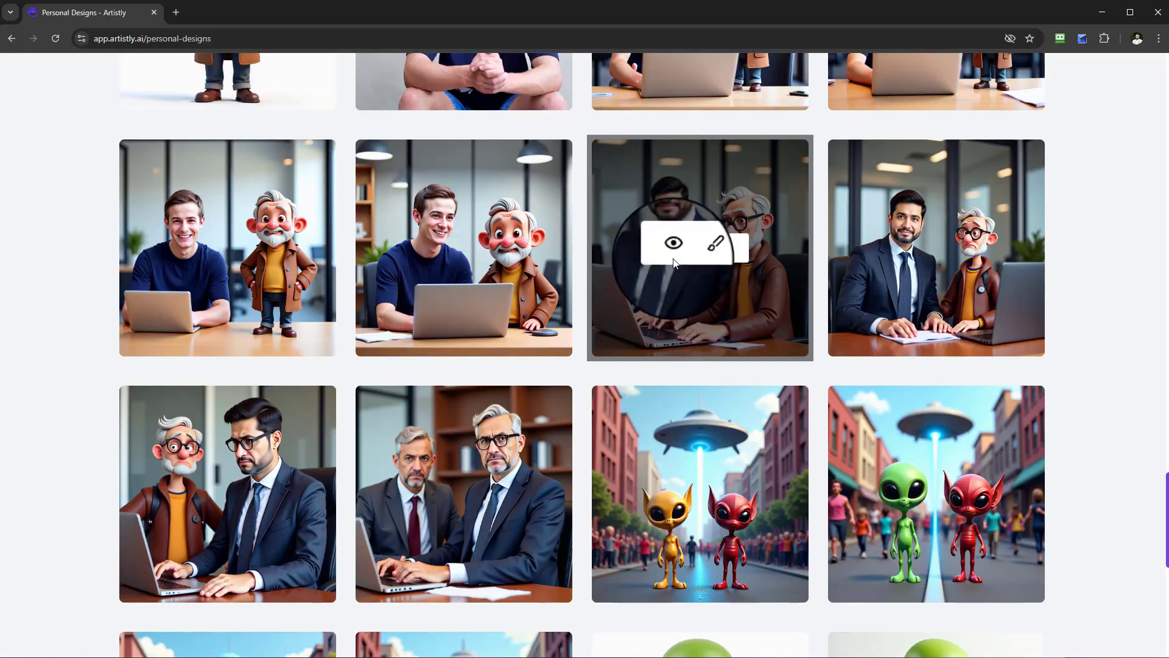
scroll(656, 285, down, 7)
scroll(640, 407, down, 3)
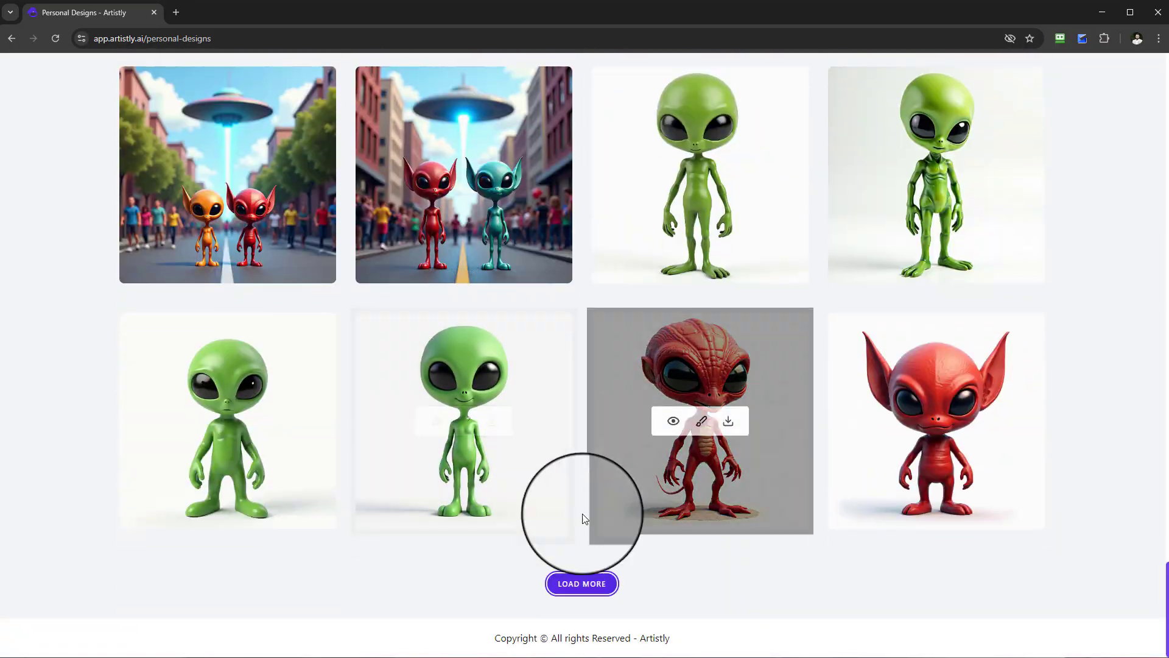
click(579, 583)
scroll(673, 465, down, 7)
scroll(681, 452, down, 5)
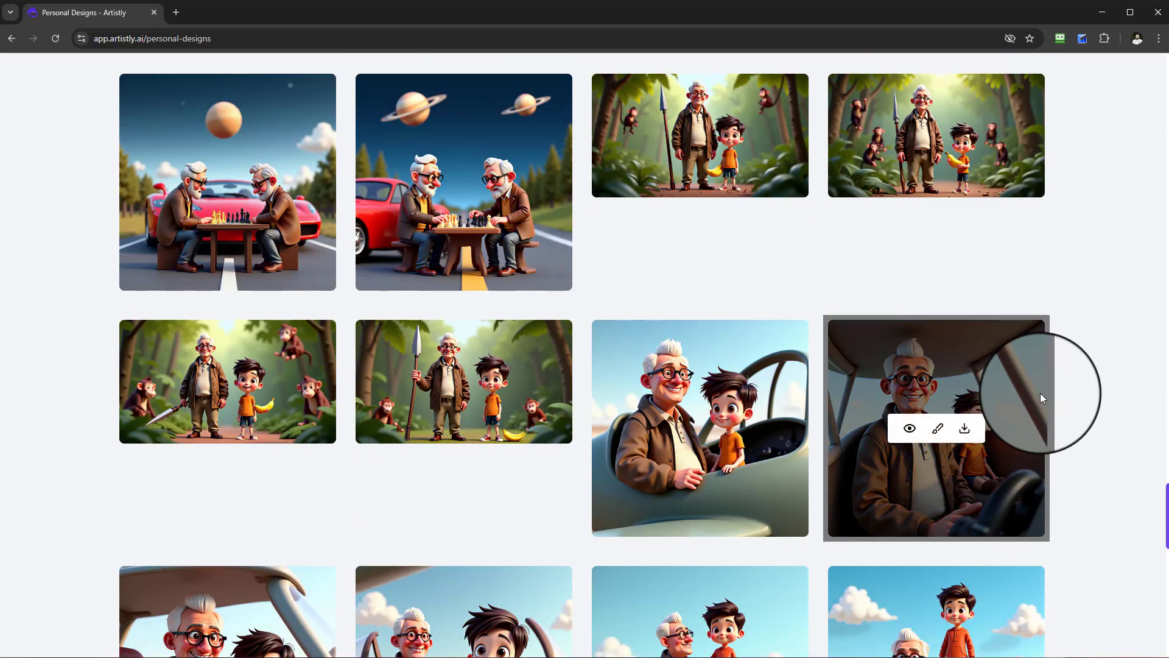
Preview the first jungle image of the man with a spear and the boy with a banana, read its design prompt, and close it.
scroll(1104, 420, up, 2)
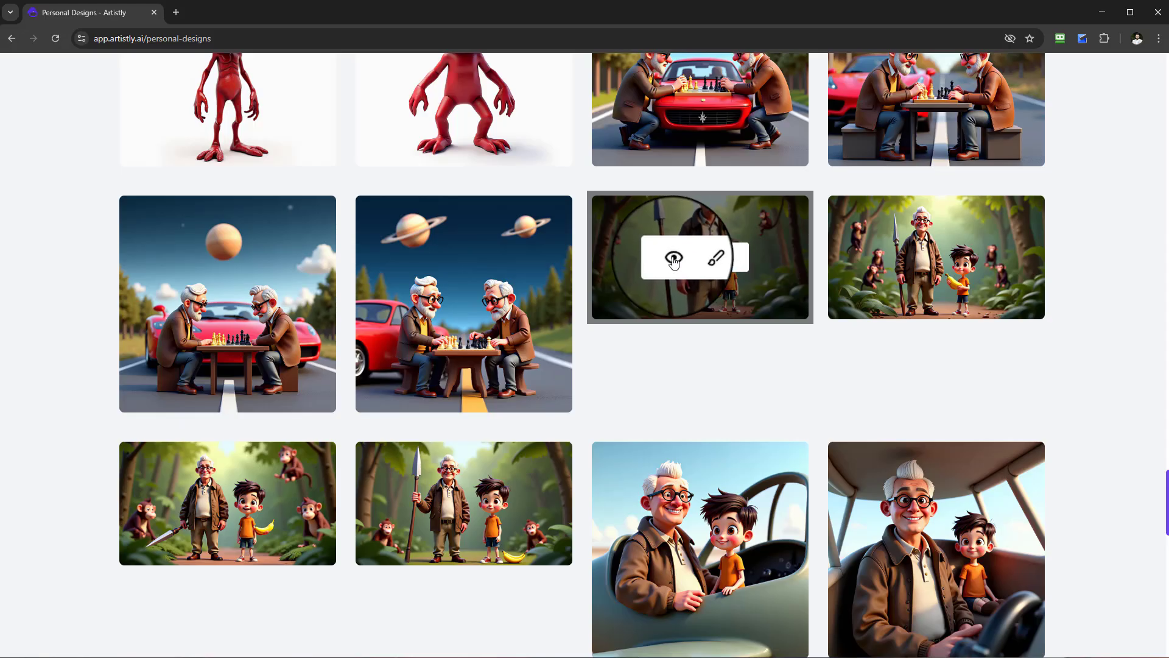
click(674, 261)
drag(262, 487, 695, 481)
click(806, 474)
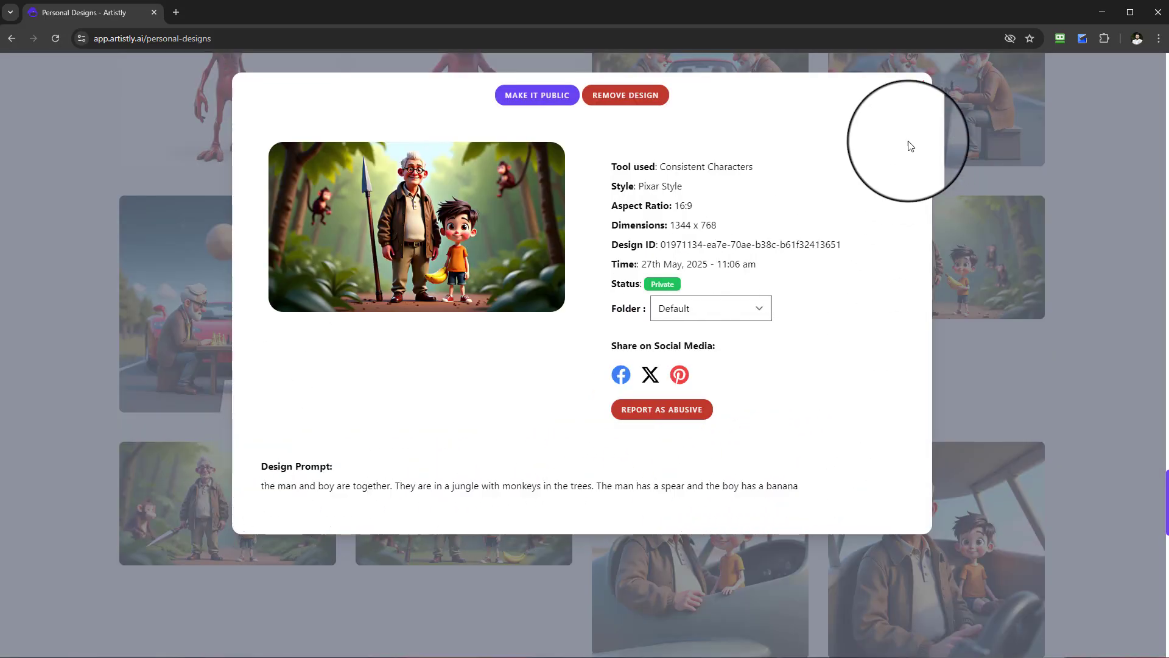
click(920, 85)
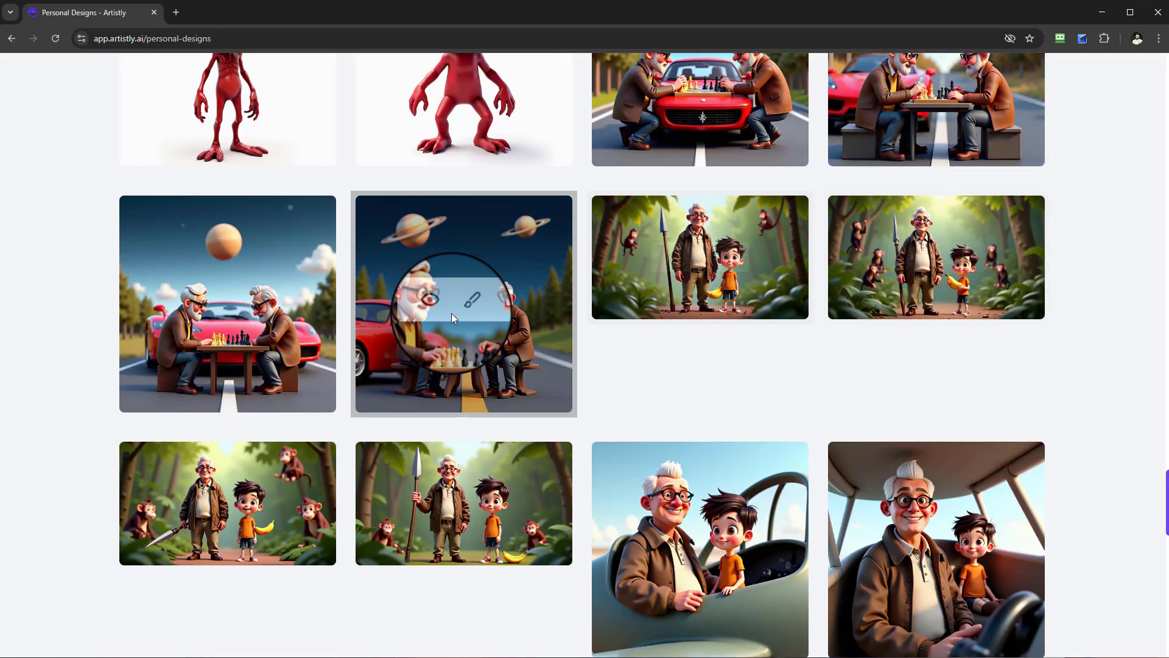
Examine the older plane and car scenes of the man and boy, and return to the newest personal designs.
scroll(590, 440, down, 5)
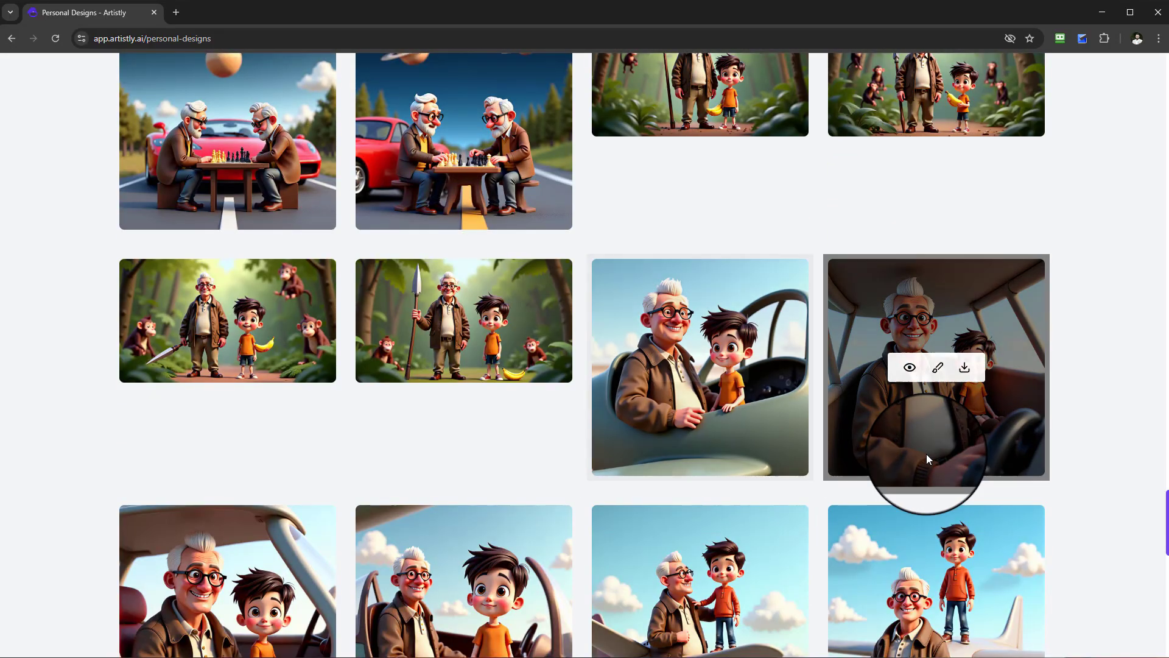
scroll(989, 360, down, 12)
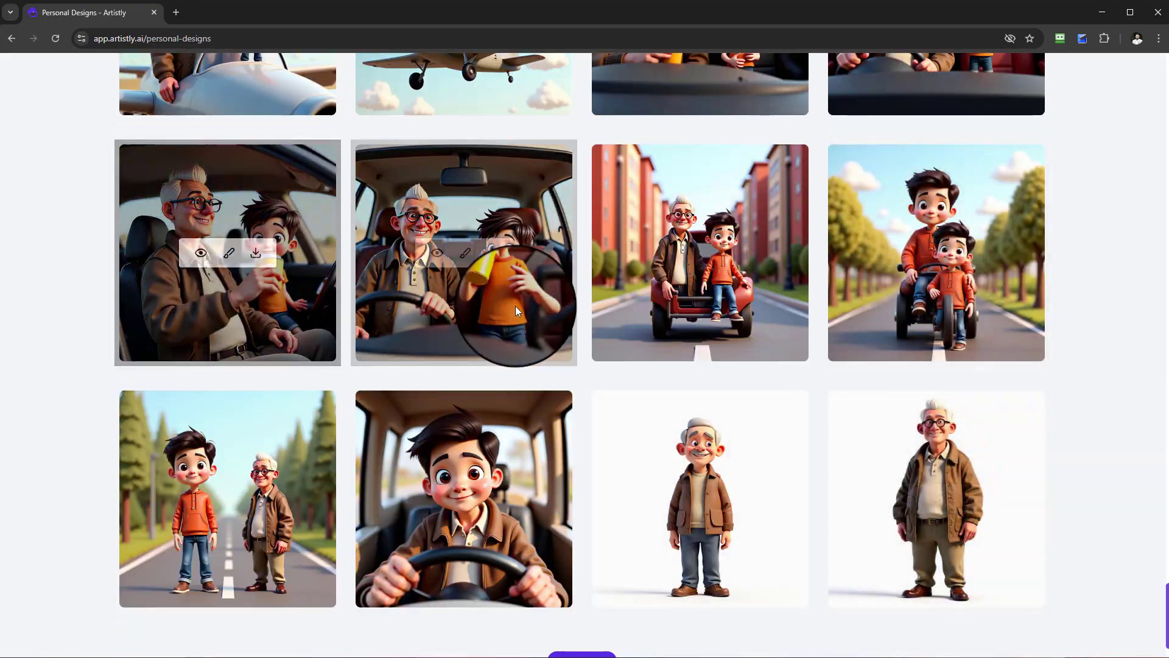
scroll(463, 341, up, 11)
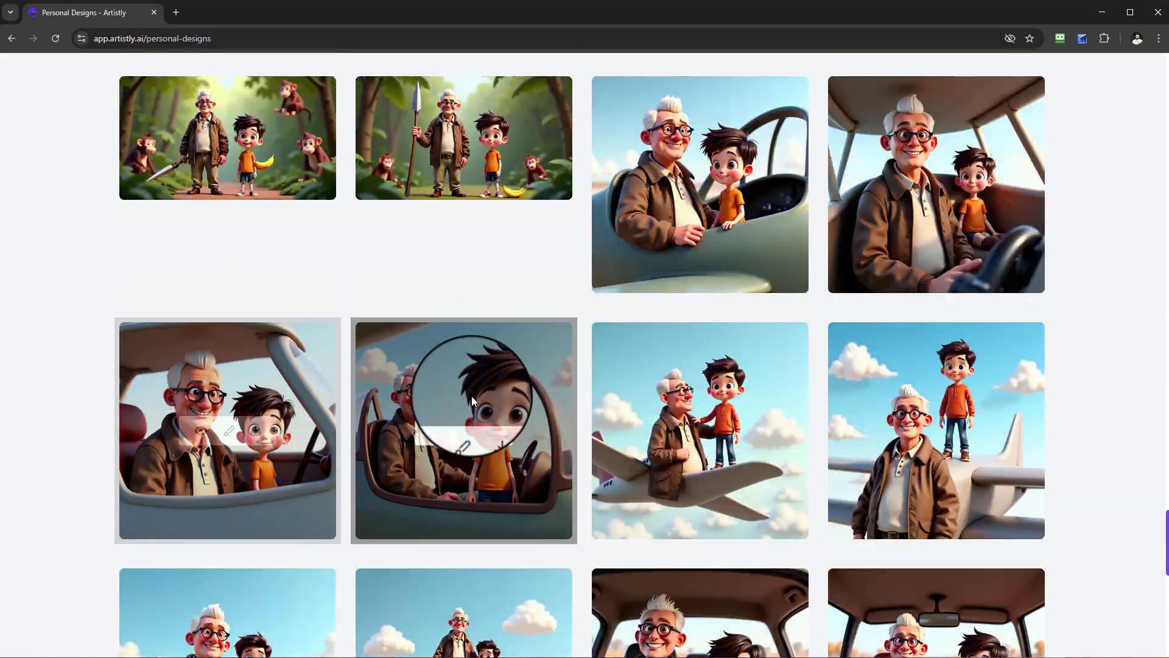
scroll(513, 397, up, 5)
scroll(256, 419, up, 13)
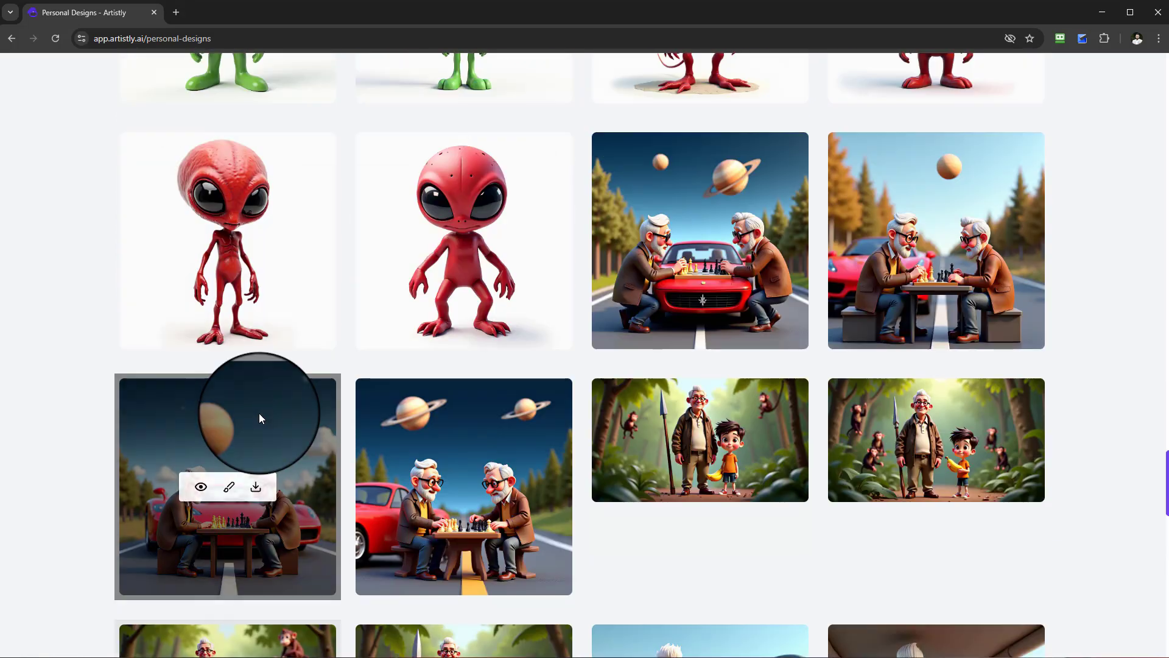
scroll(617, 460, up, 17)
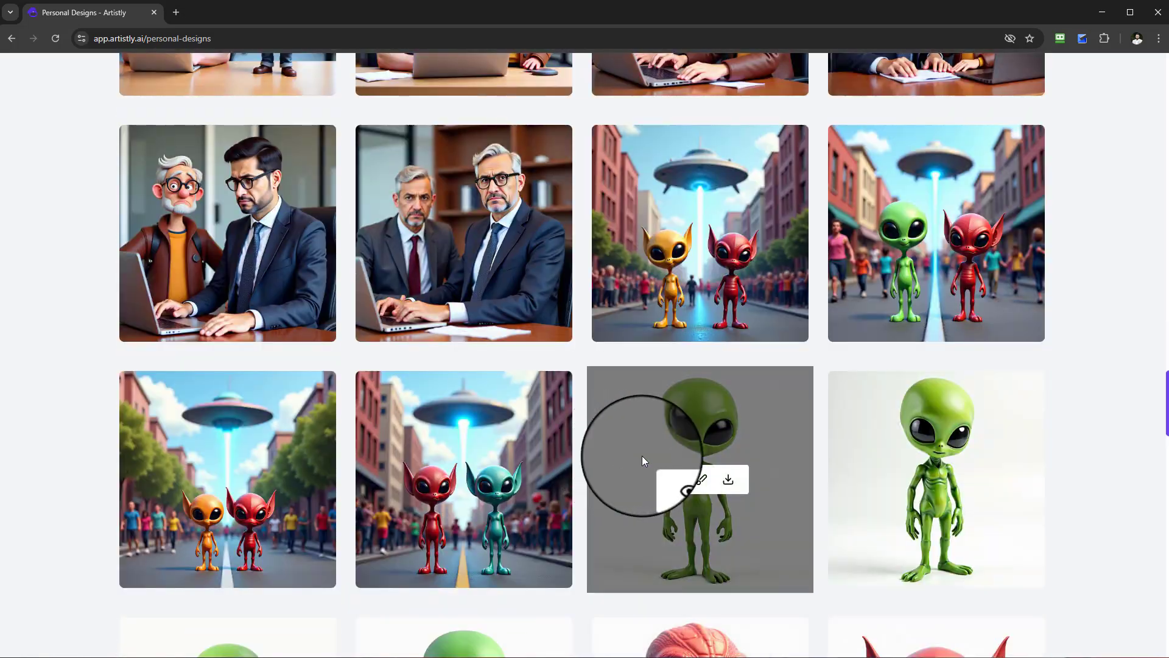
scroll(707, 434, up, 20)
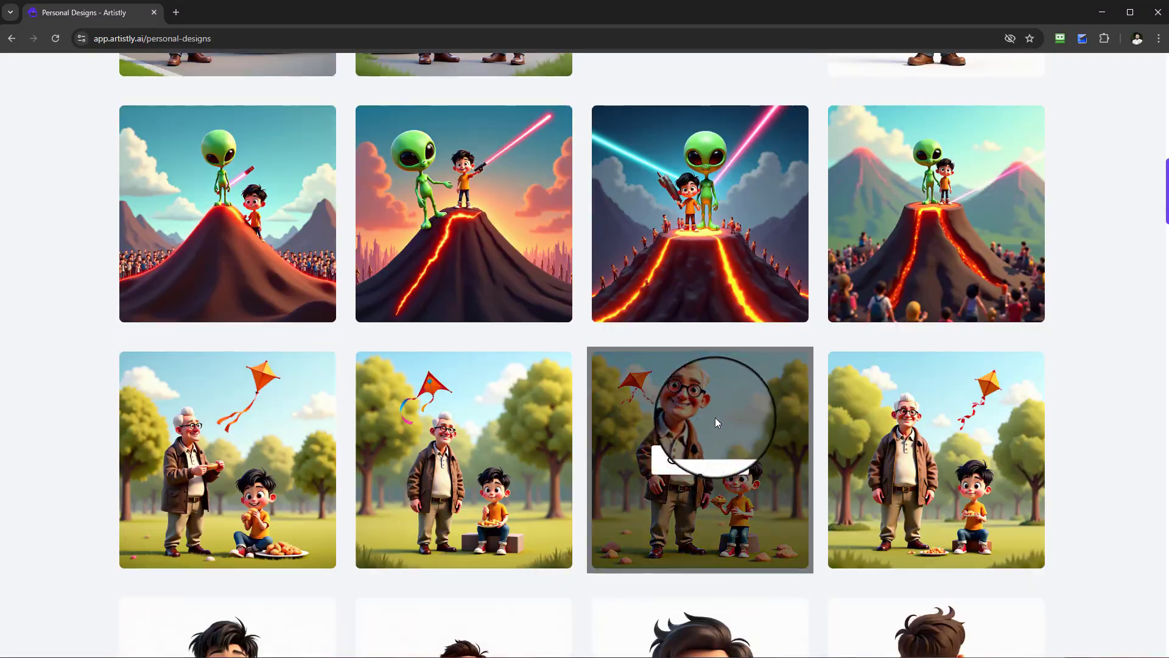
scroll(715, 418, up, 9)
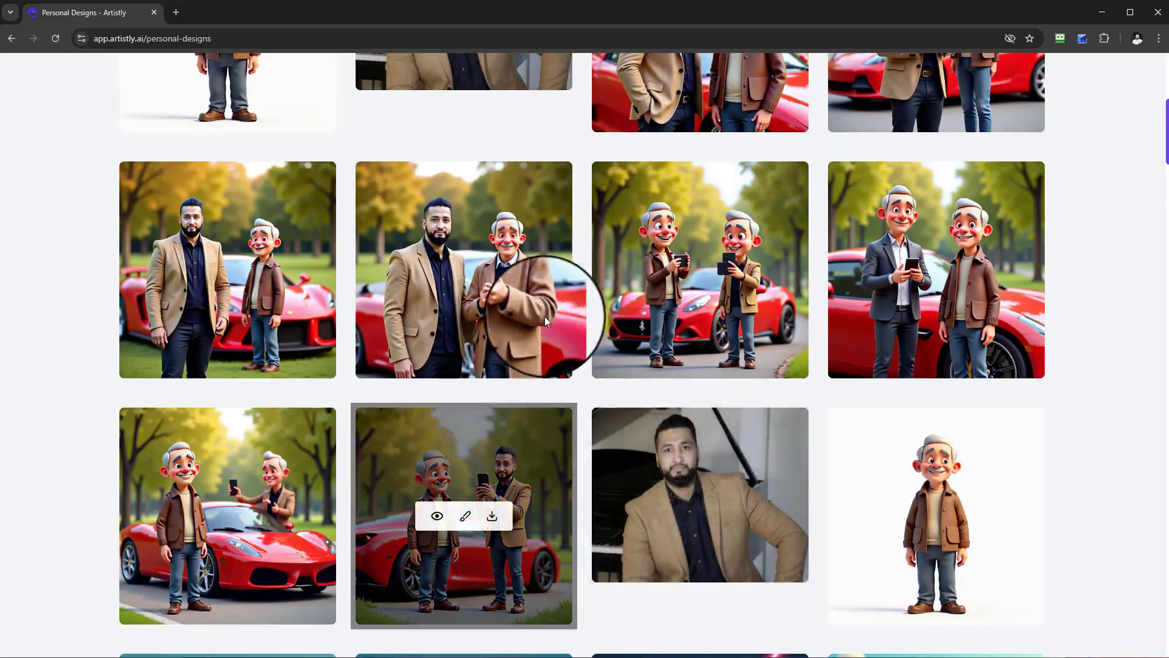
scroll(536, 335, up, 5)
scroll(539, 344, up, 3)
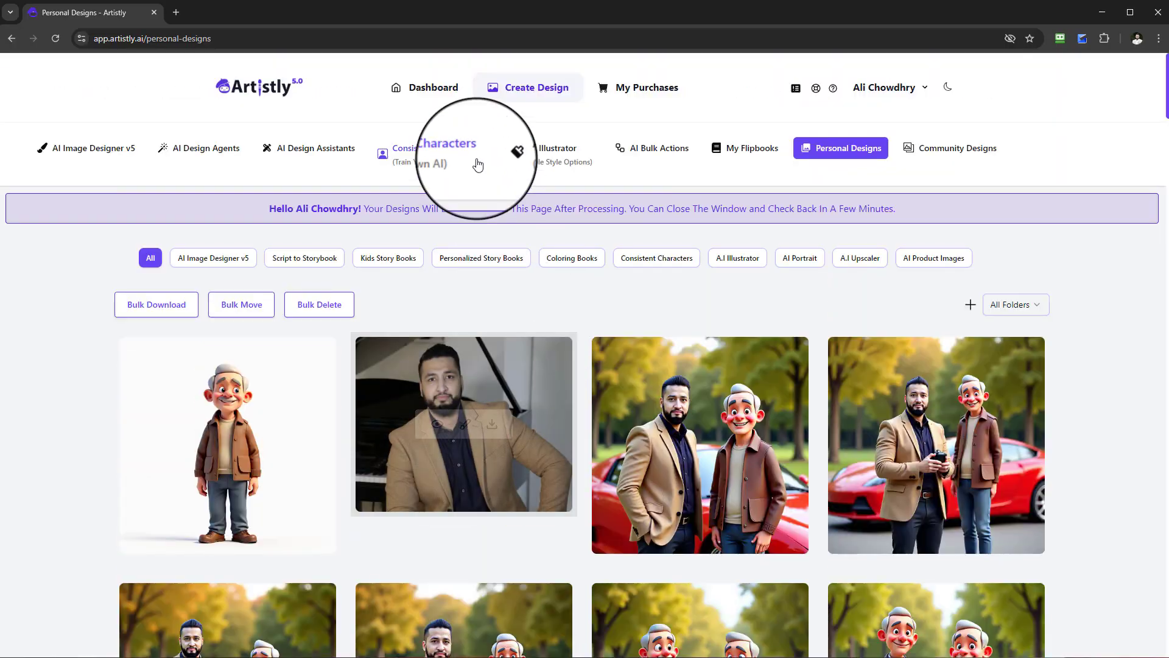
Visit Consistent Characters, return to the personal designs, and open the volcano image with the alien, boy, crowd and distant mountains in the editor.
click(429, 154)
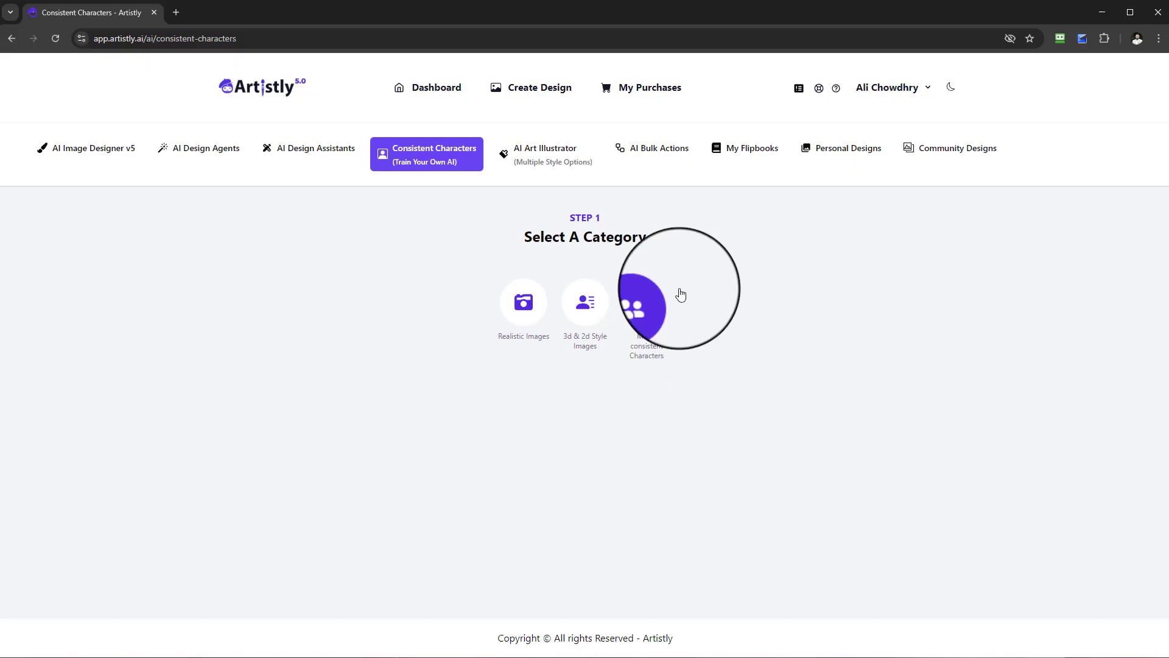
click(846, 150)
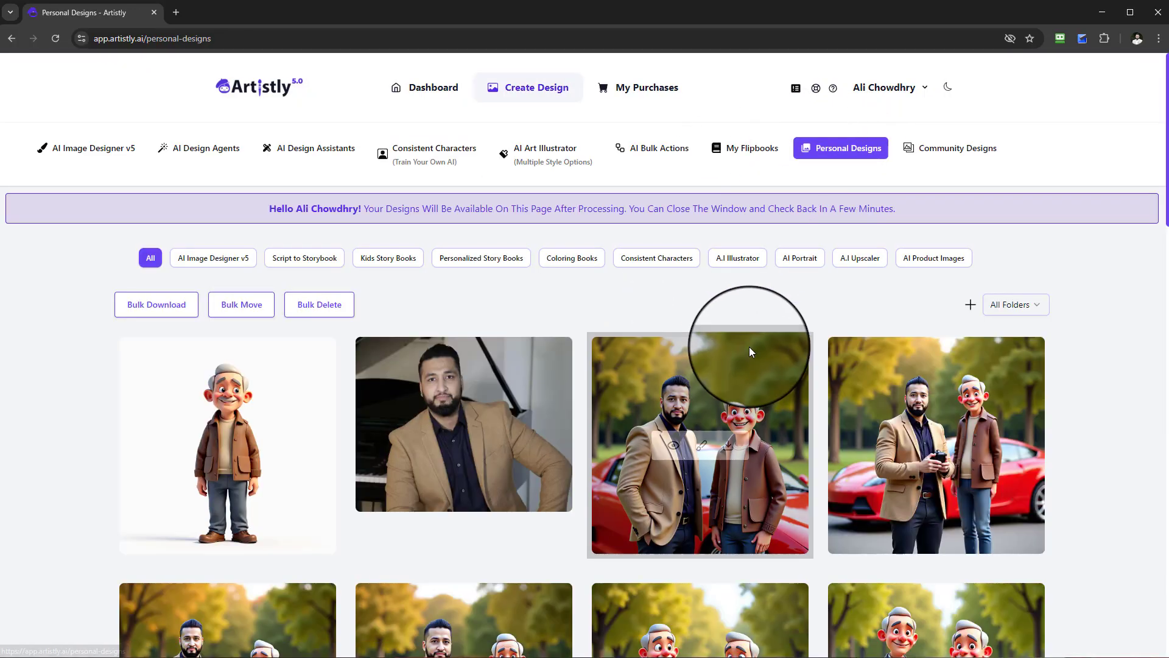
scroll(773, 395, down, 6)
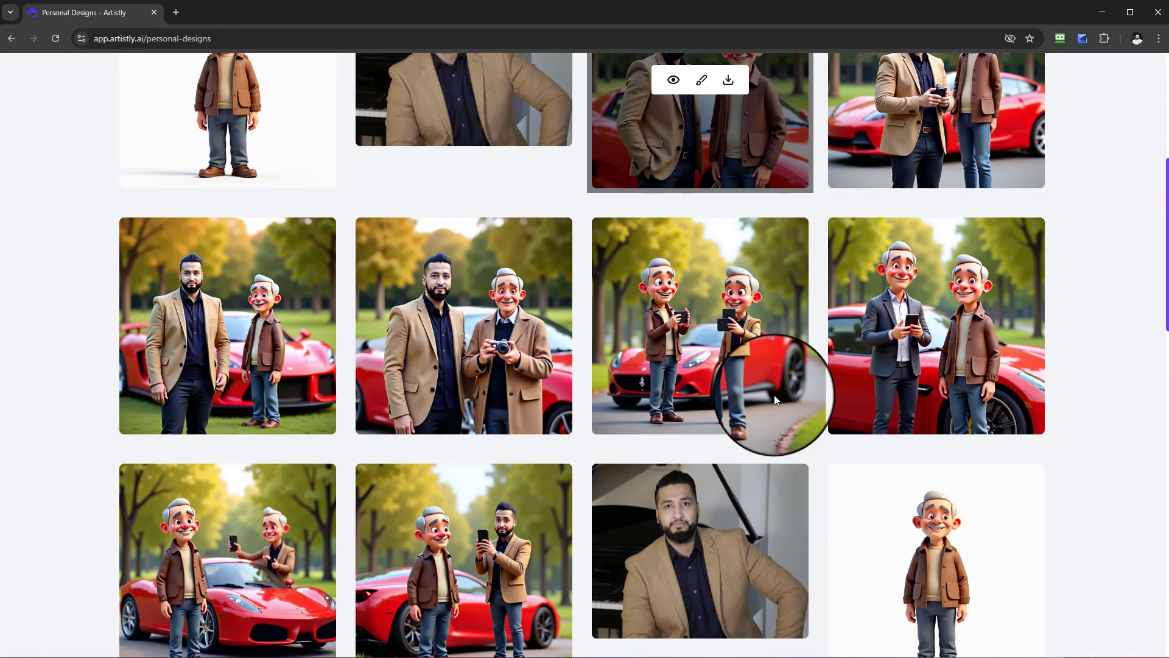
scroll(634, 395, down, 1)
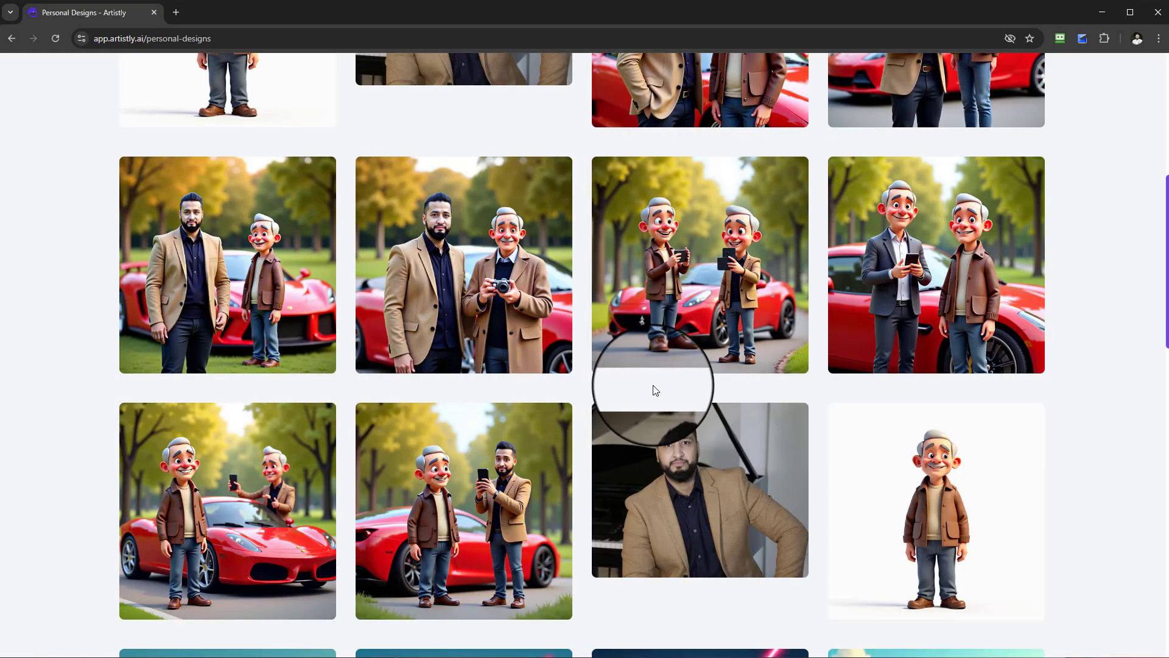
scroll(656, 390, down, 5)
mouse_move(467, 217)
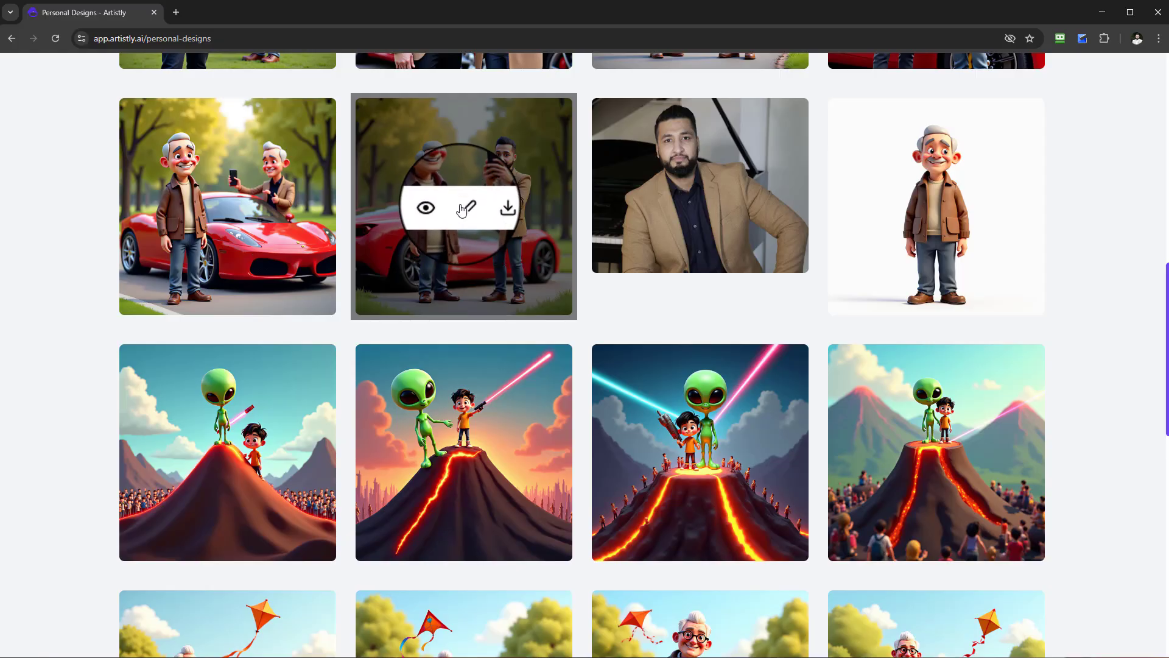
scroll(627, 472, down, 3)
scroll(627, 470, up, 1)
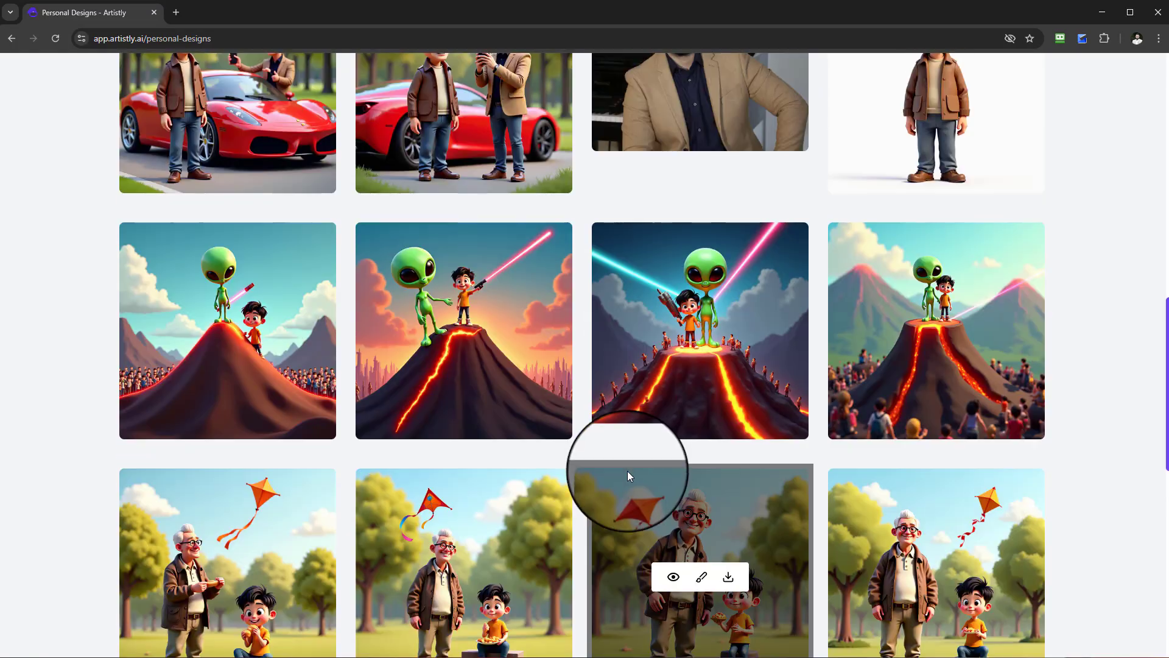
scroll(634, 466, down, 3)
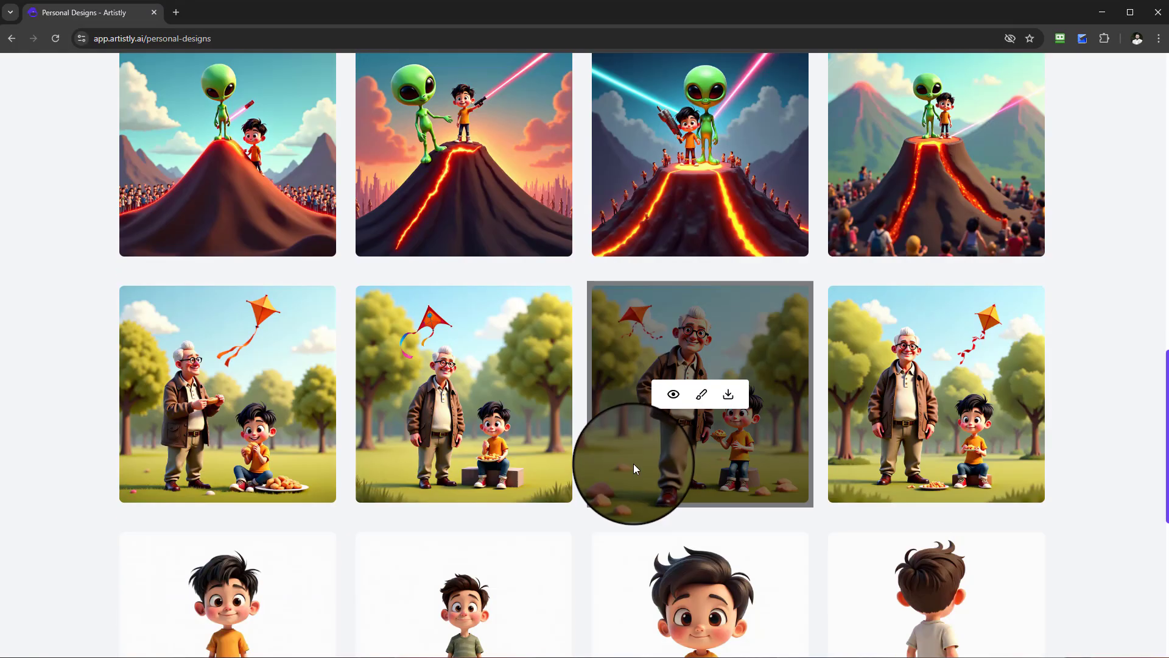
scroll(633, 466, up, 3)
mouse_move(458, 311)
mouse_move(960, 366)
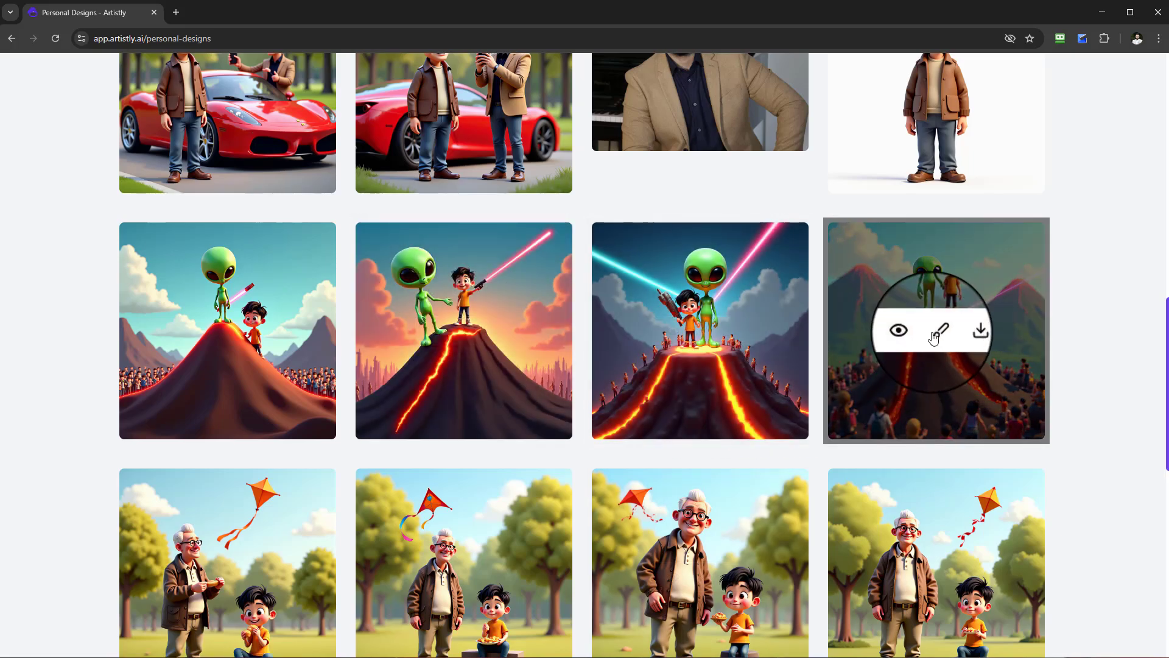
click(939, 333)
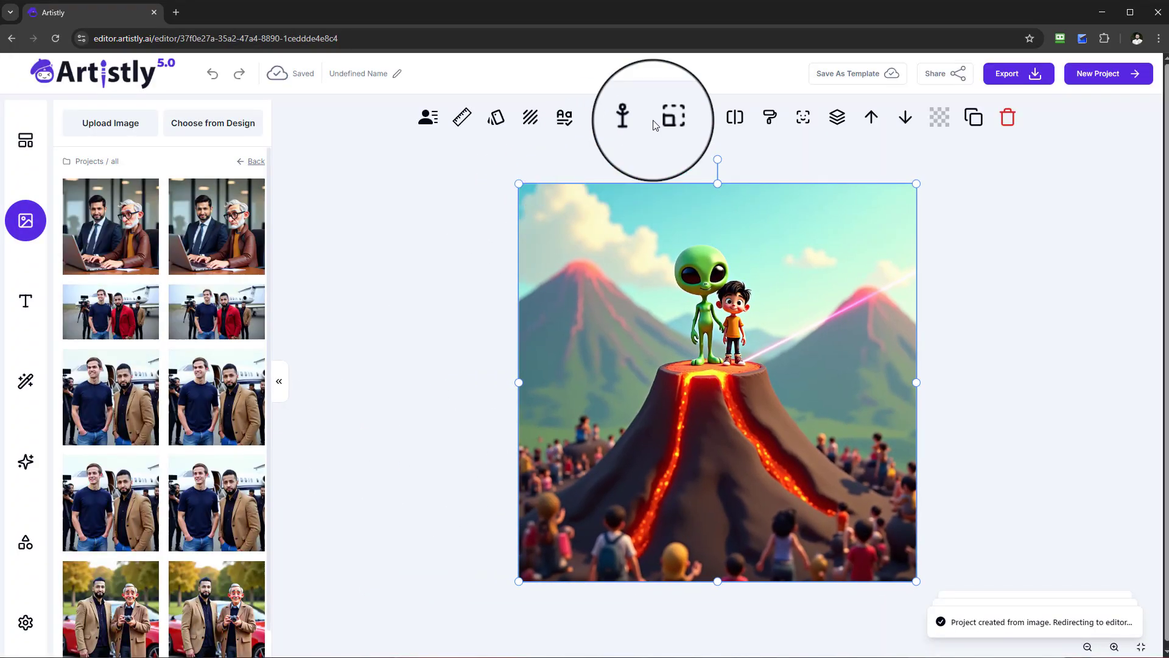
Expand the volcano image to a 16:9 aspect ratio and place the generated version on the canvas.
click(678, 123)
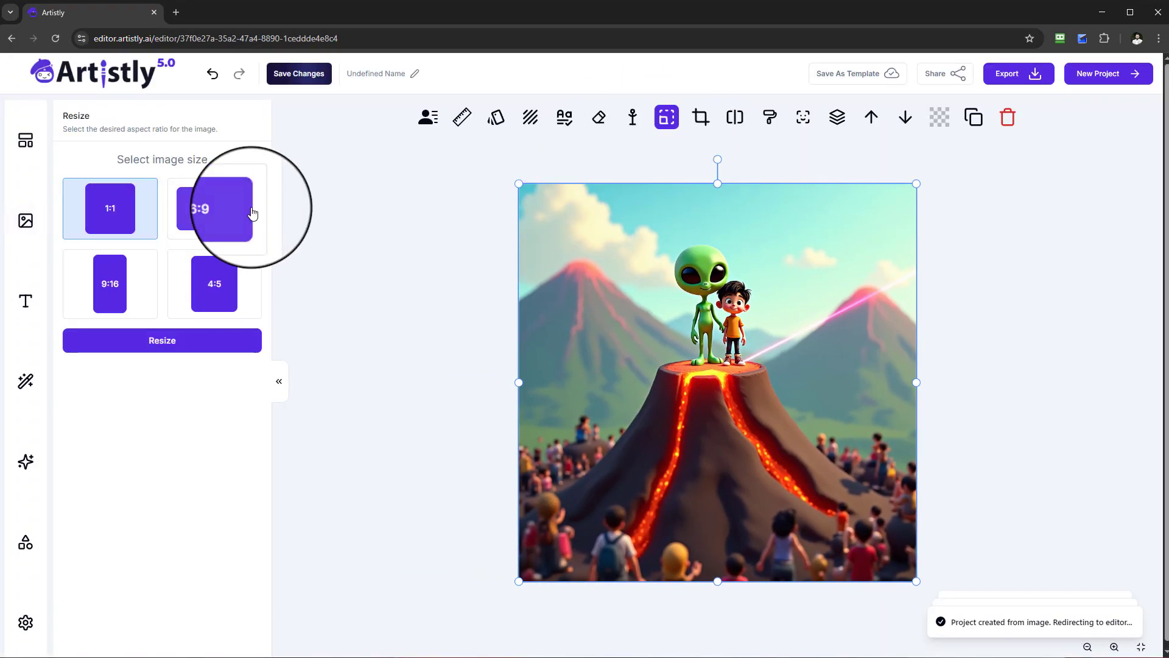
click(245, 210)
click(214, 343)
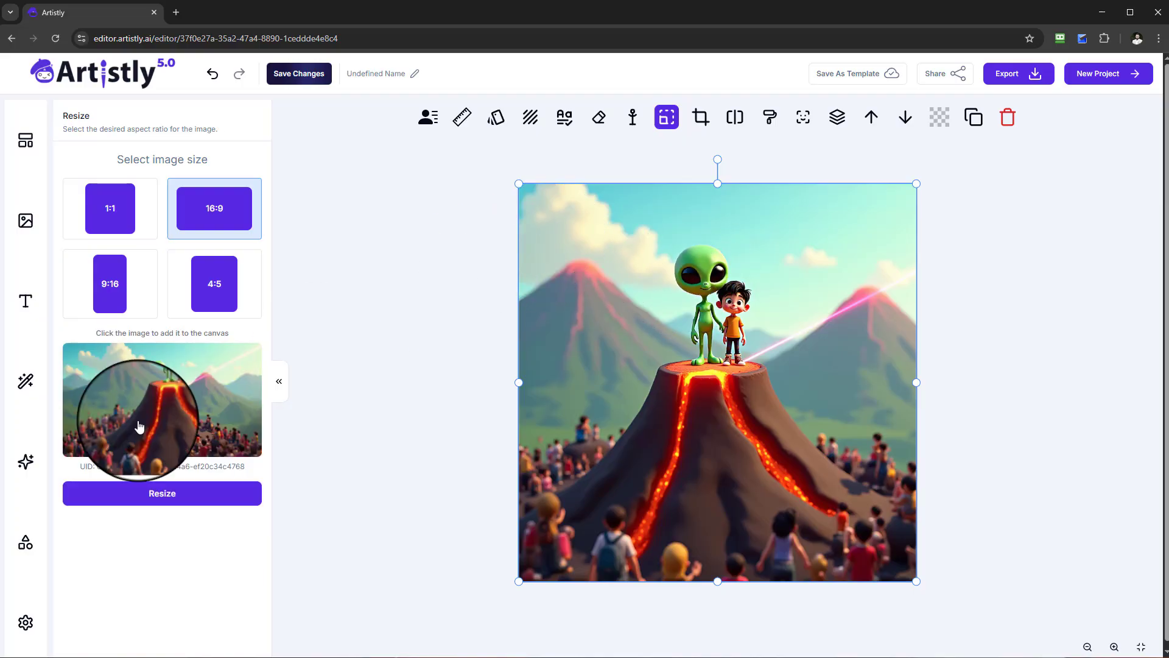
click(131, 407)
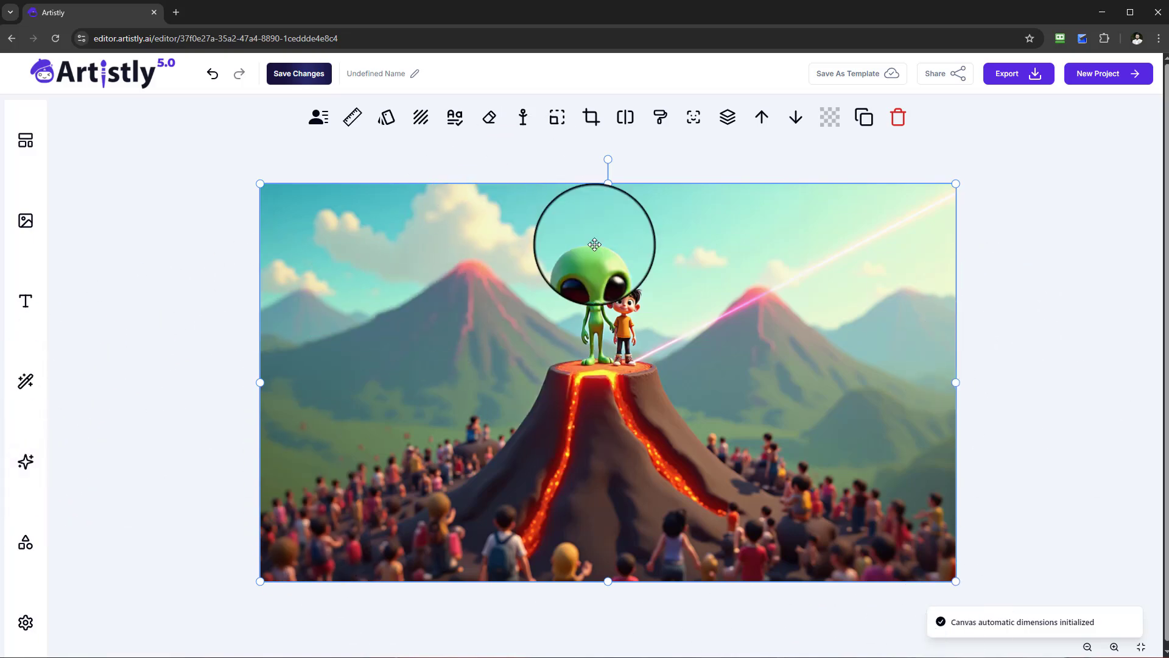
Resize the widened volcano image to a 9:16 aspect ratio and place the generated vertical version on the canvas.
click(564, 126)
click(134, 305)
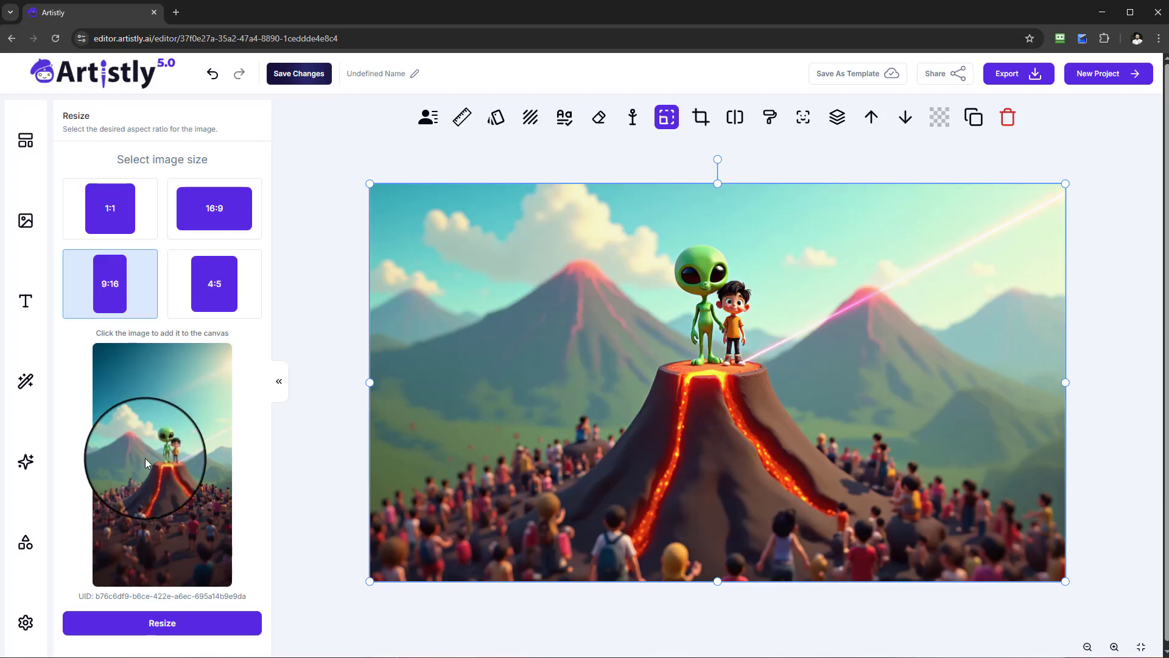
click(146, 450)
click(783, 425)
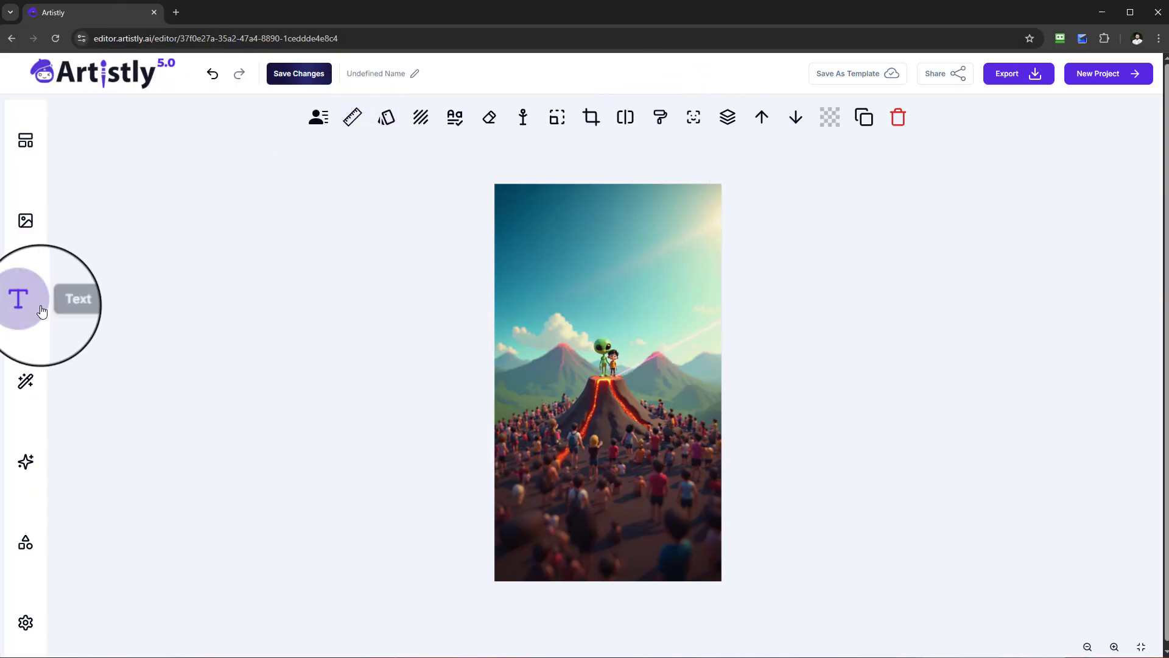
Add a heading text to the vertical volcano image and centre it in the sky near the upper edge.
click(41, 311)
click(179, 201)
drag(730, 367, 734, 218)
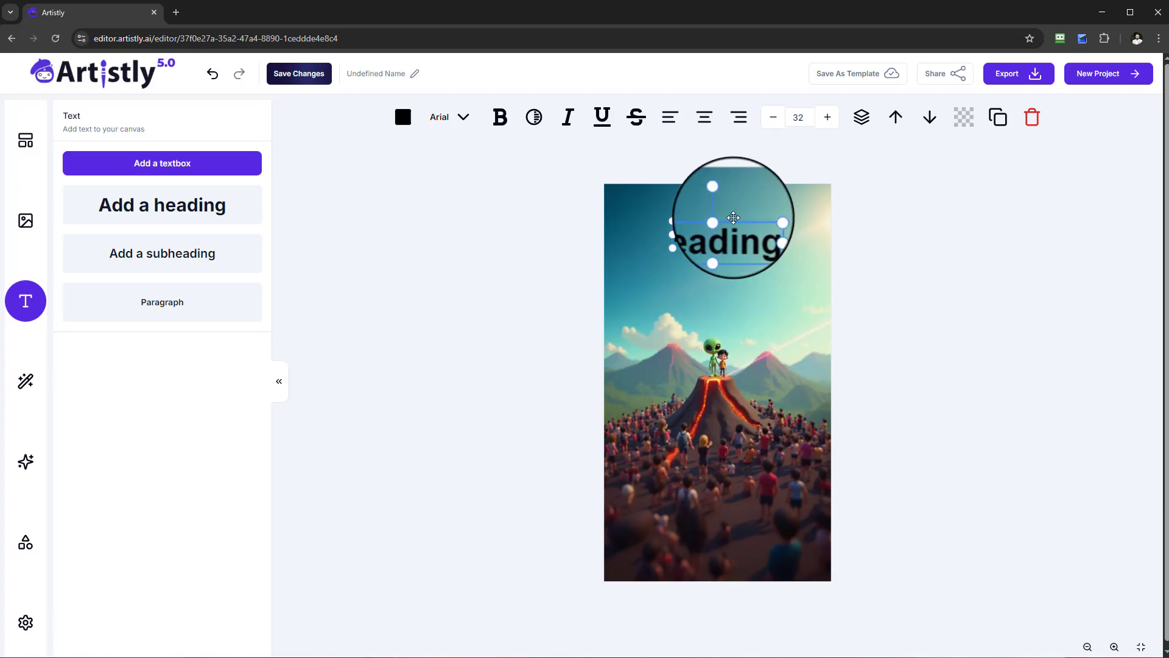
click(784, 217)
click(719, 210)
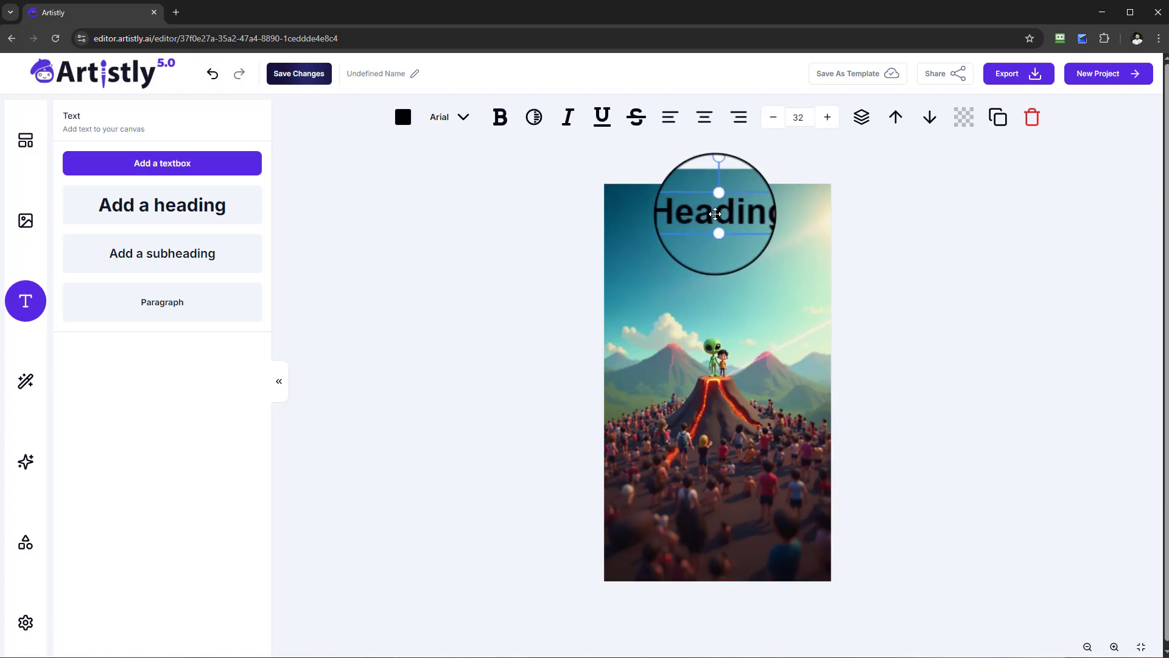
drag(705, 213, 708, 219)
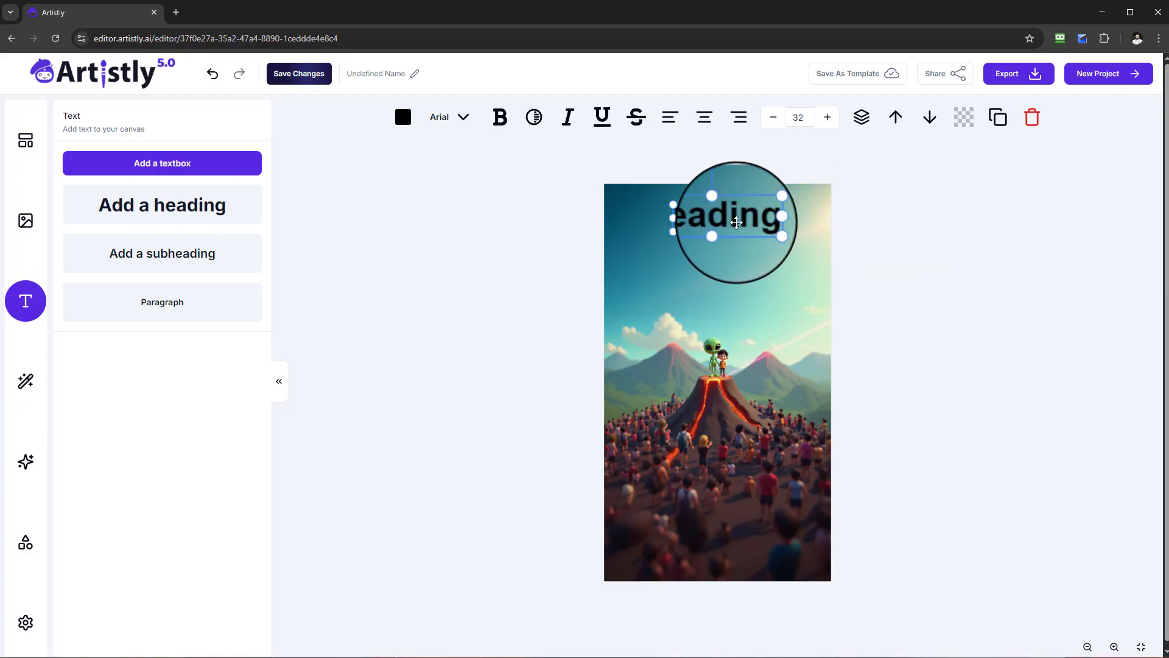
click(908, 247)
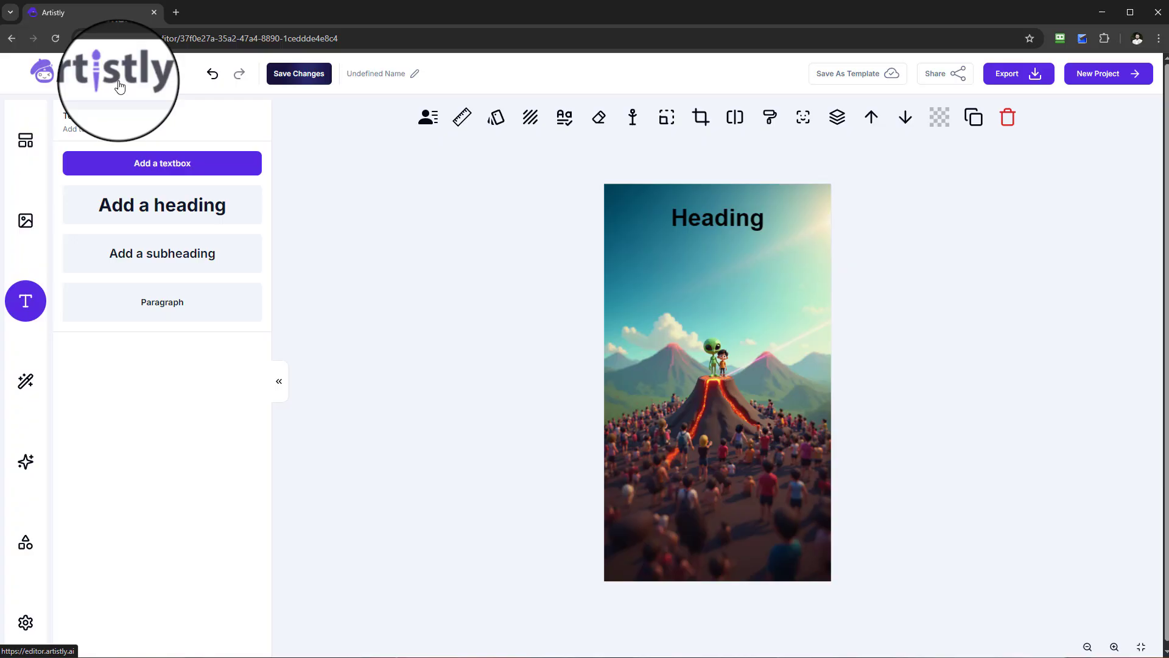
Leave the editor and open the Multi-consistent Characters category of Consistent Characters from the design tools.
click(120, 85)
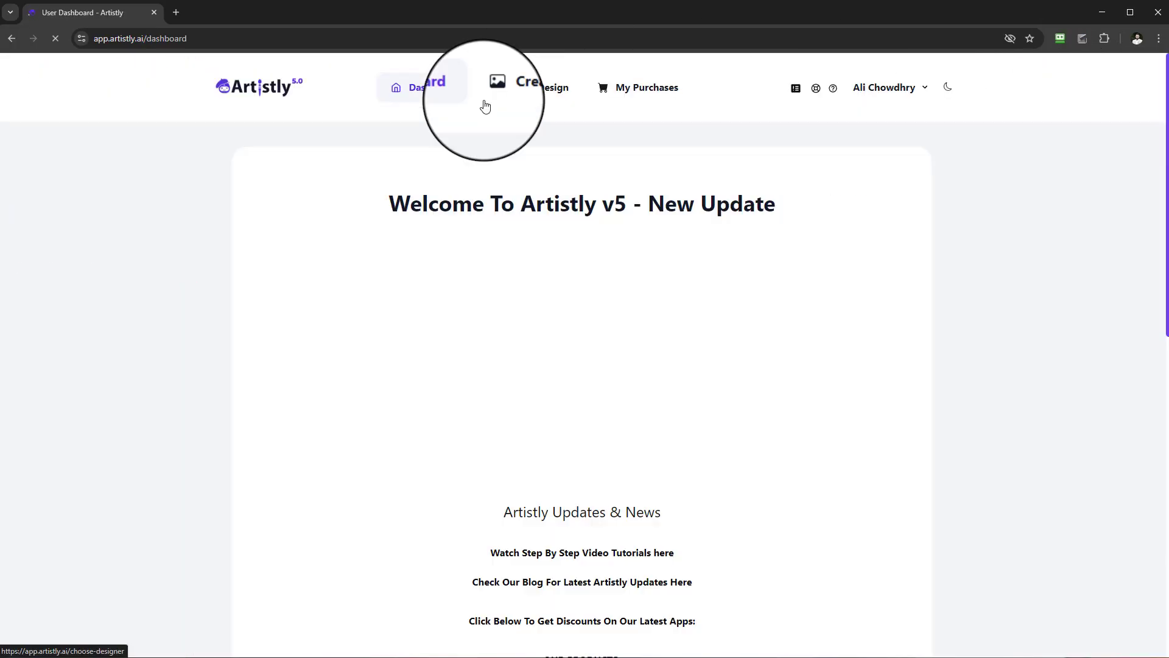
click(538, 91)
click(430, 304)
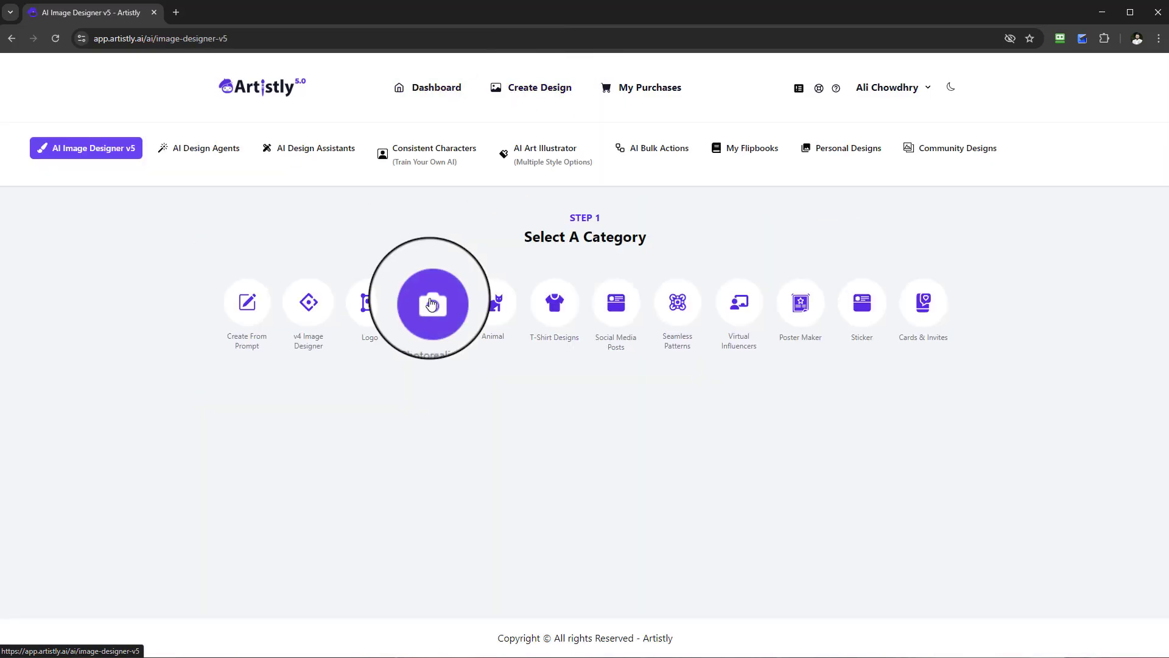
click(438, 161)
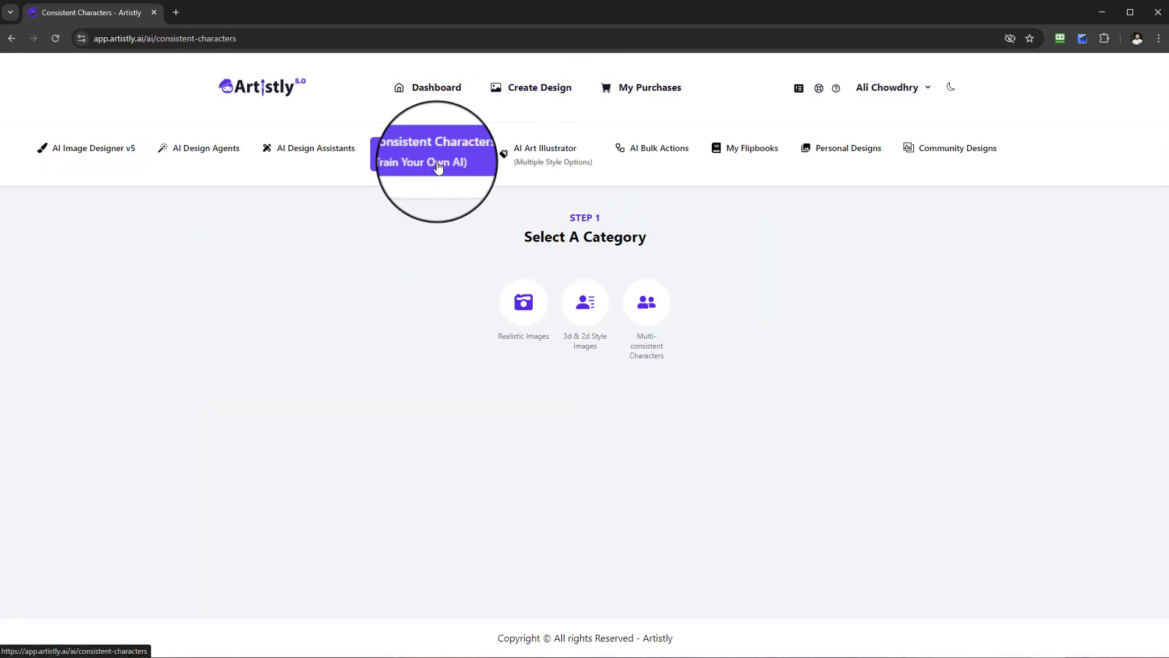
click(652, 312)
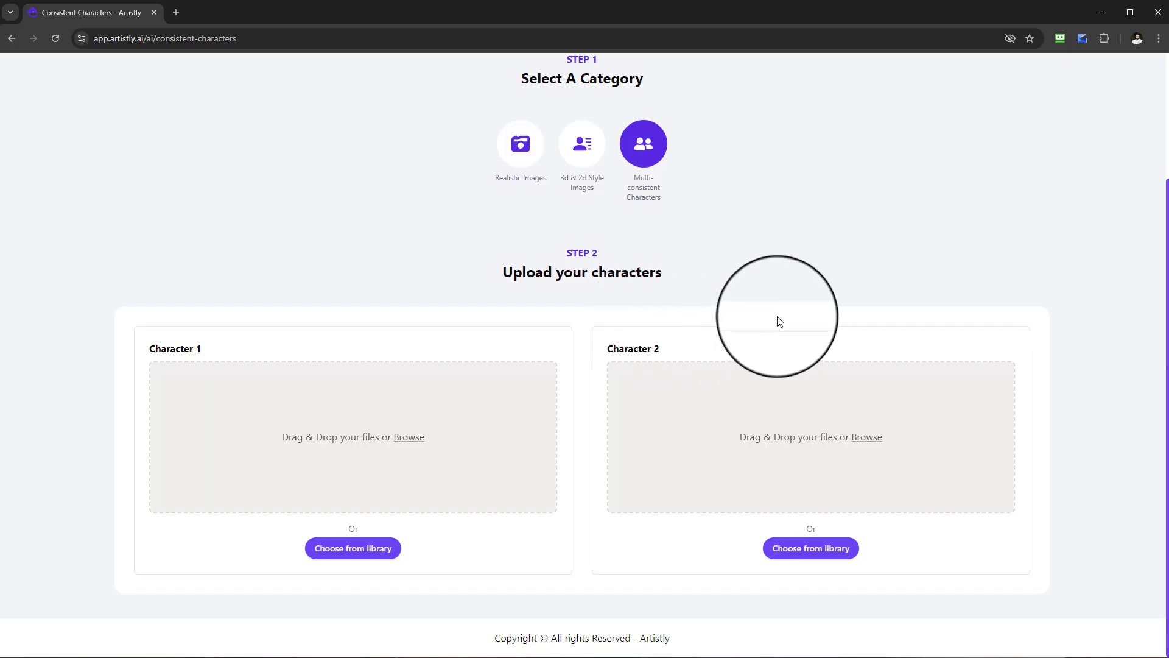
Go to the personal designs, preview the rightmost park image of the man and boy with a kite, read its design prompt, and close it.
scroll(780, 321, up, 3)
click(840, 152)
scroll(810, 347, down, 12)
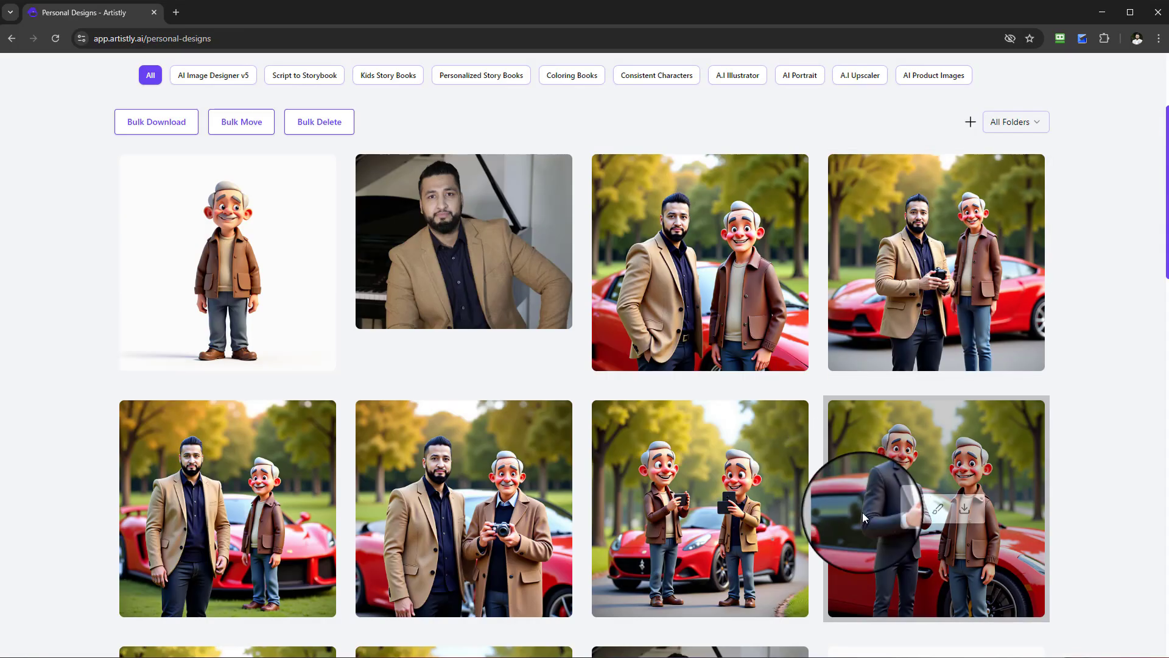
scroll(1122, 523, down, 10)
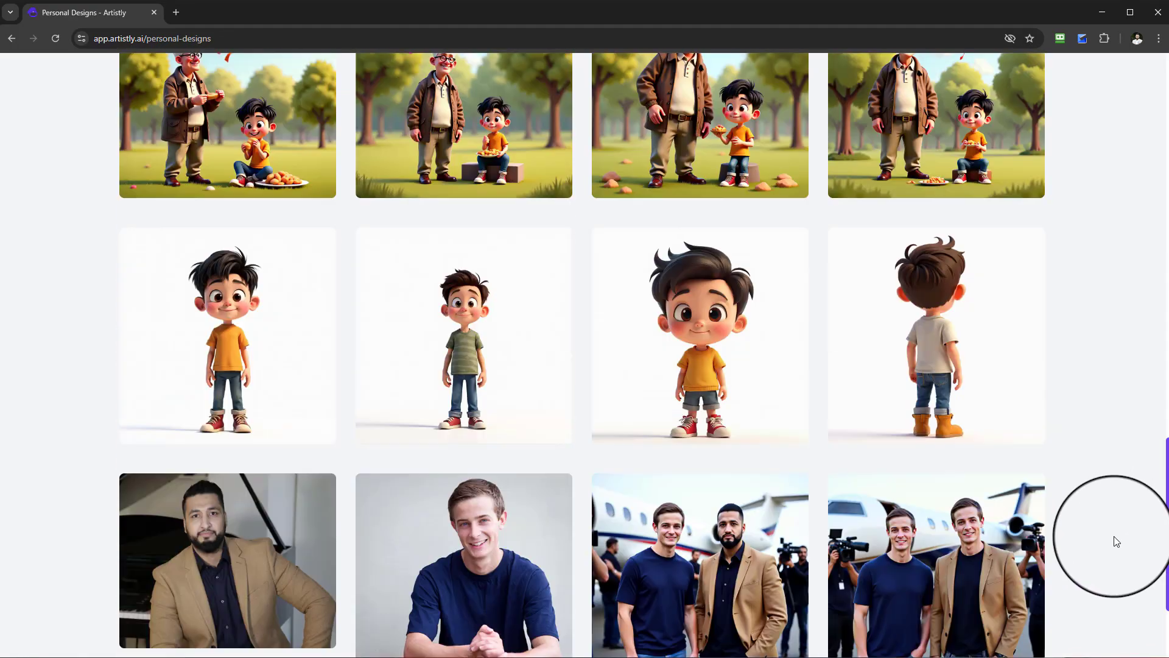
scroll(1115, 536, up, 3)
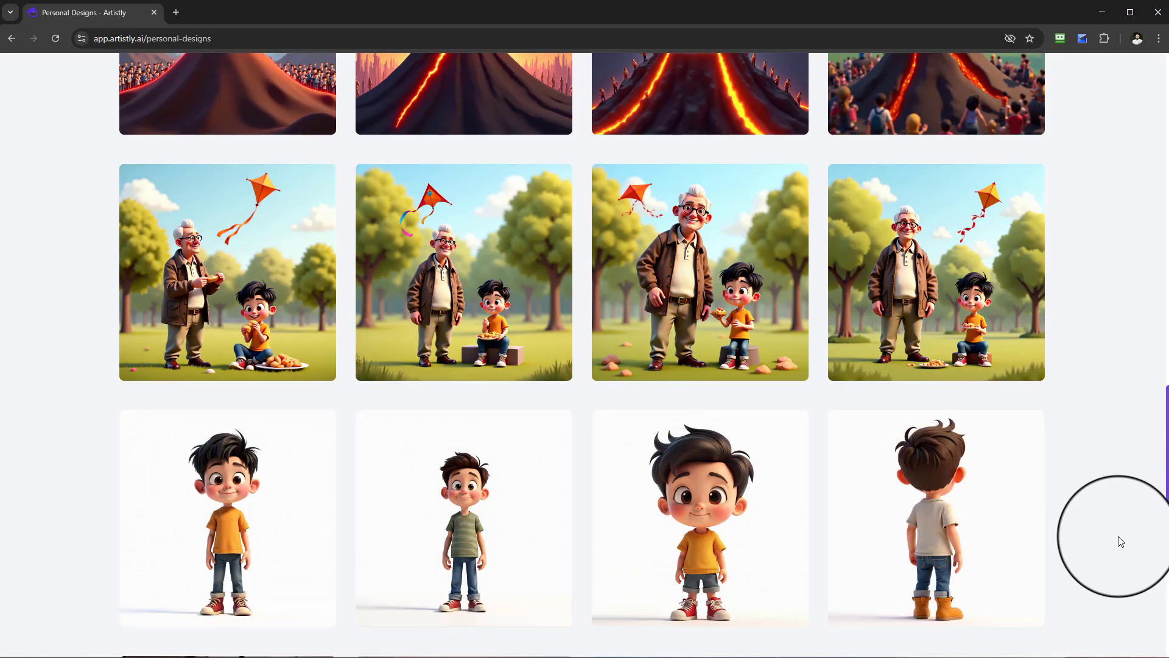
click(908, 268)
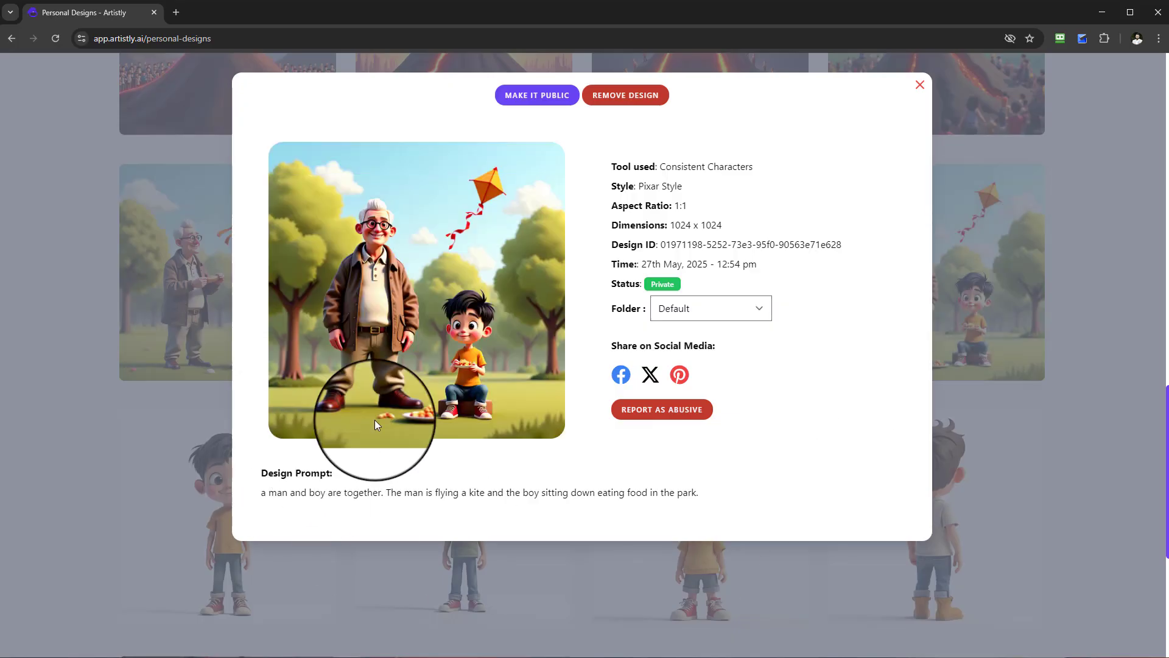
click(919, 87)
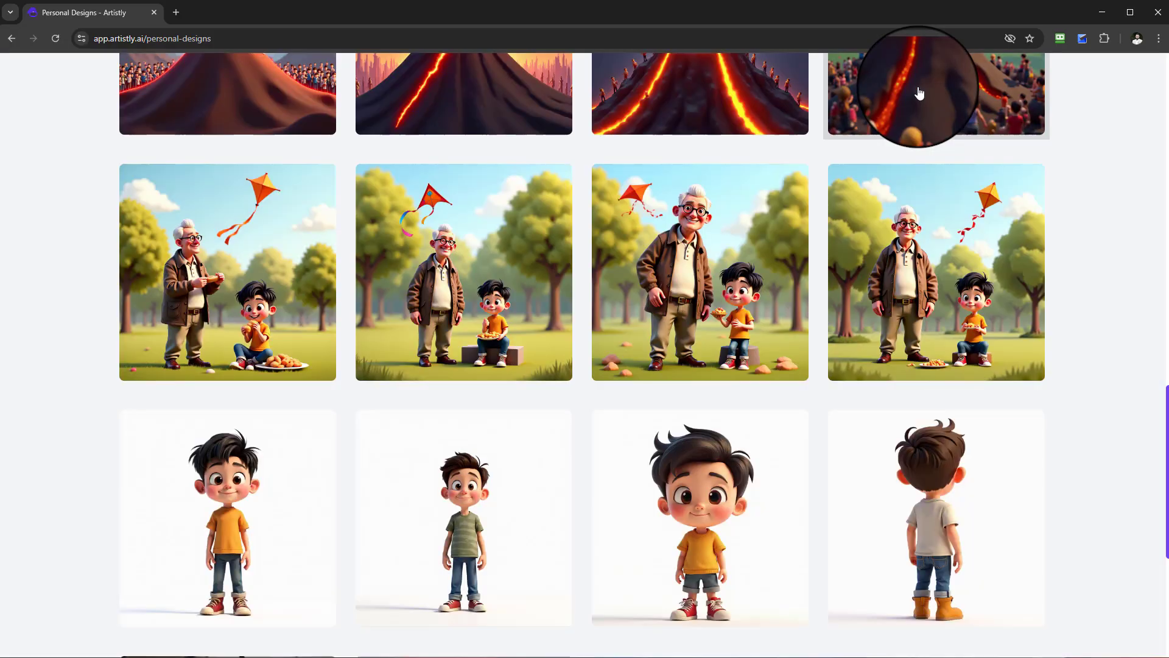
Look through the earlier personal designs past the boy portraits, airport and office scenes down to the alien characters.
scroll(600, 398, up, 1)
scroll(622, 427, down, 6)
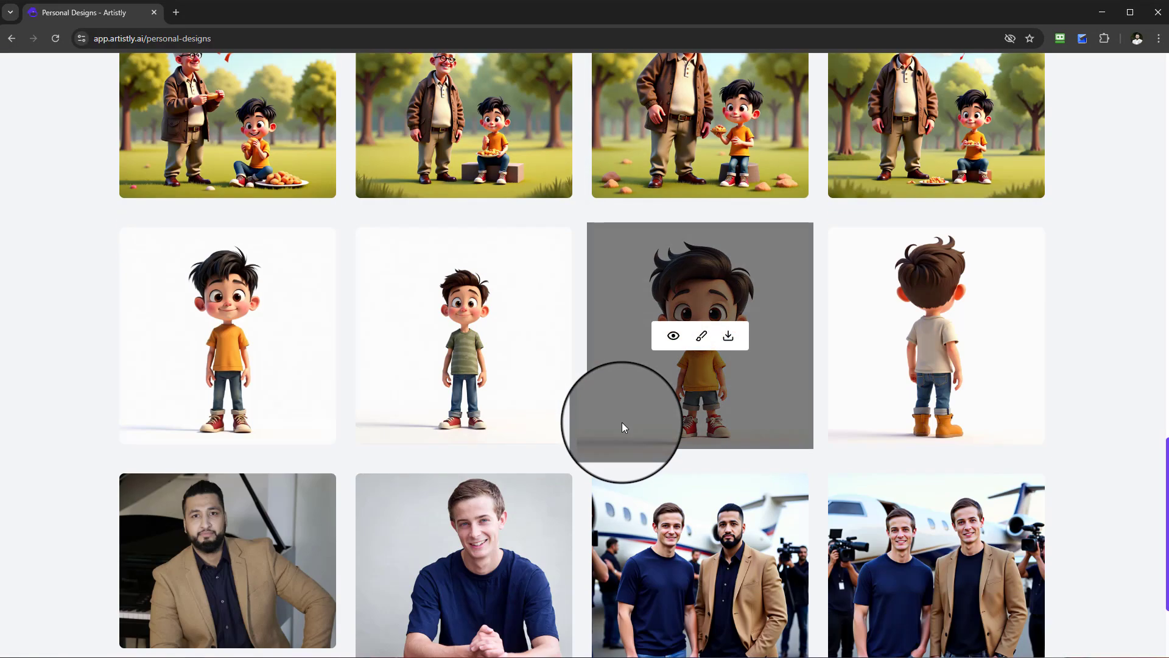
click(577, 583)
scroll(609, 516, down, 12)
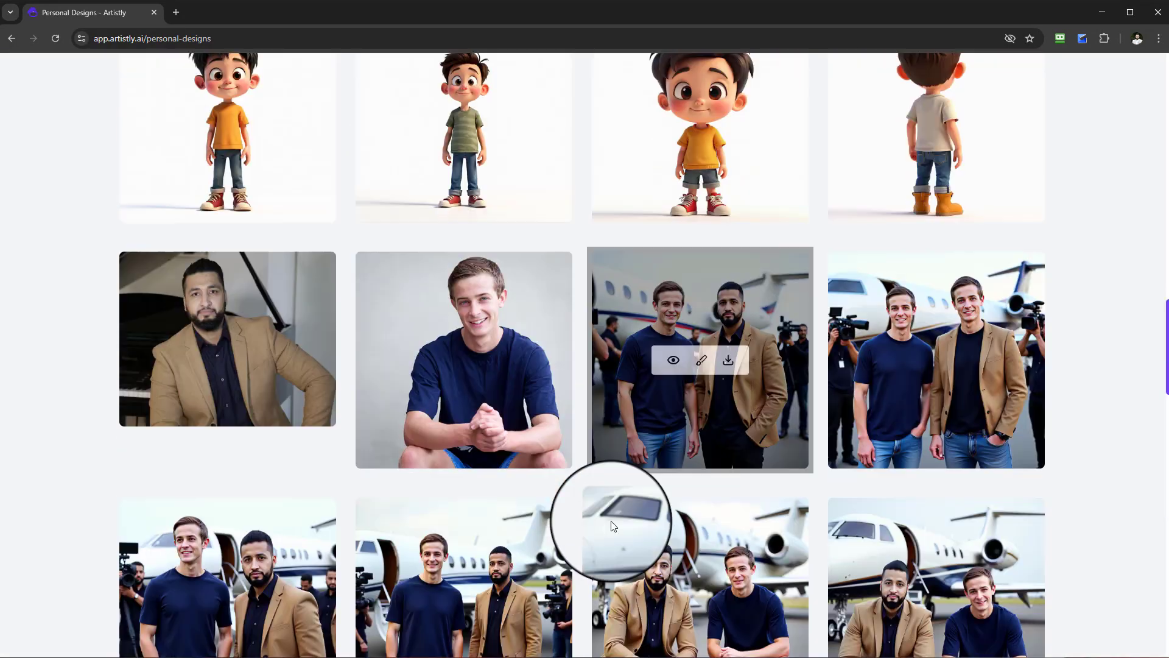
scroll(619, 516, down, 10)
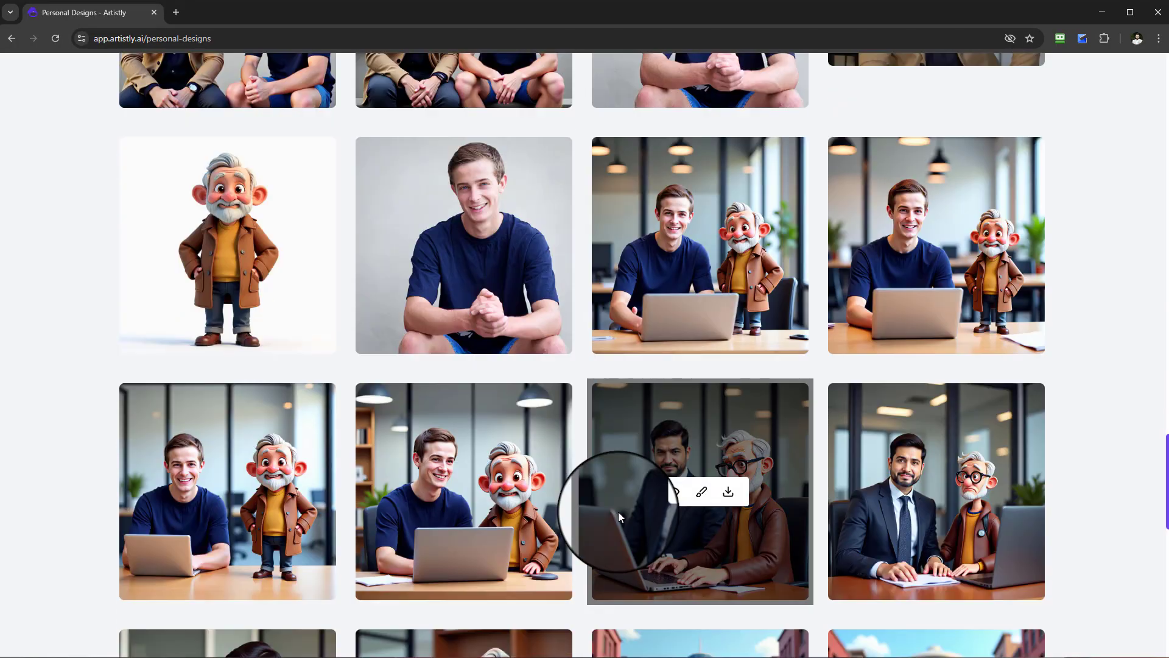
scroll(620, 515, down, 5)
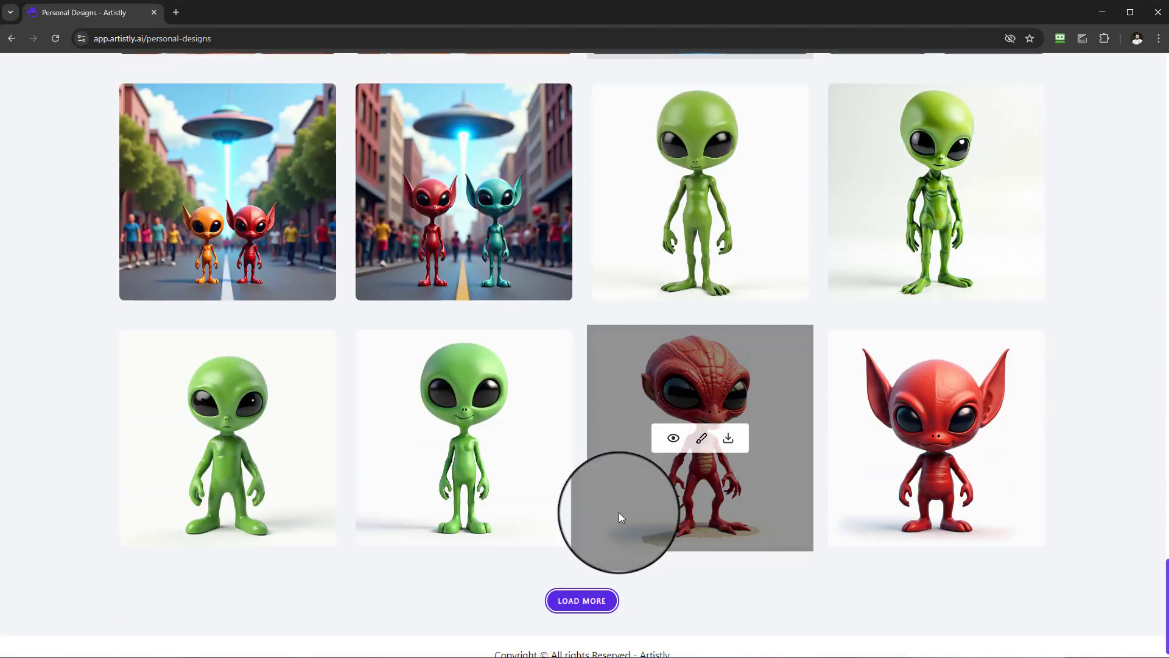
Load more personal designs, examine the chess, jungle, plane and car scenes, and return to the newest designs.
click(581, 582)
scroll(616, 542, down, 7)
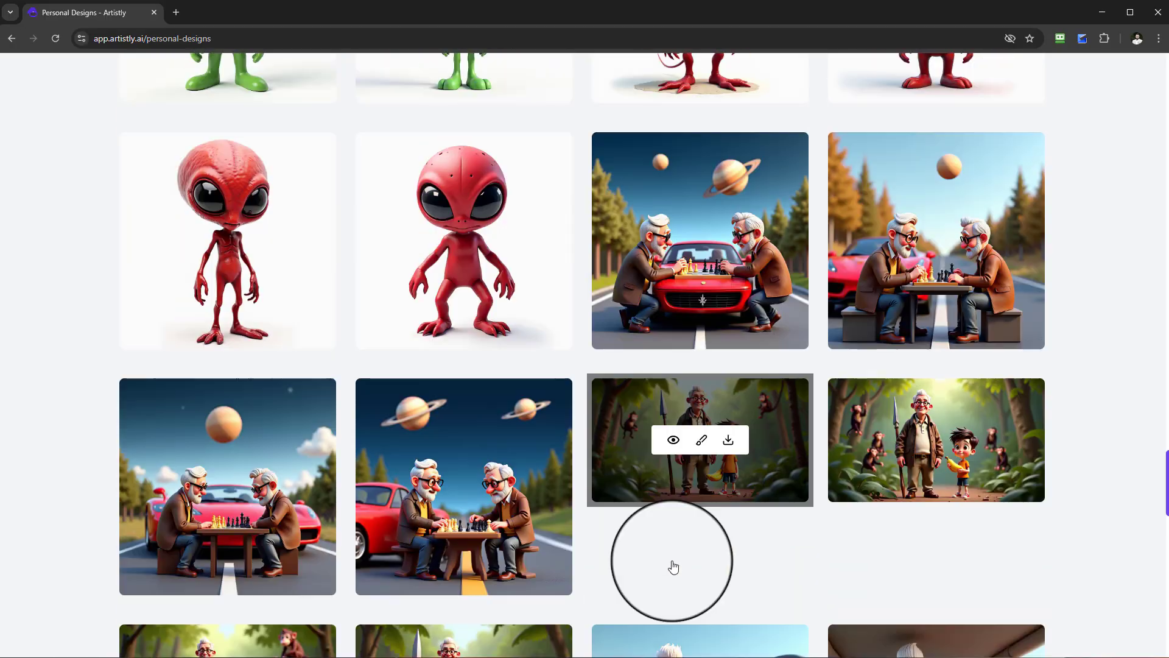
scroll(1136, 536, down, 6)
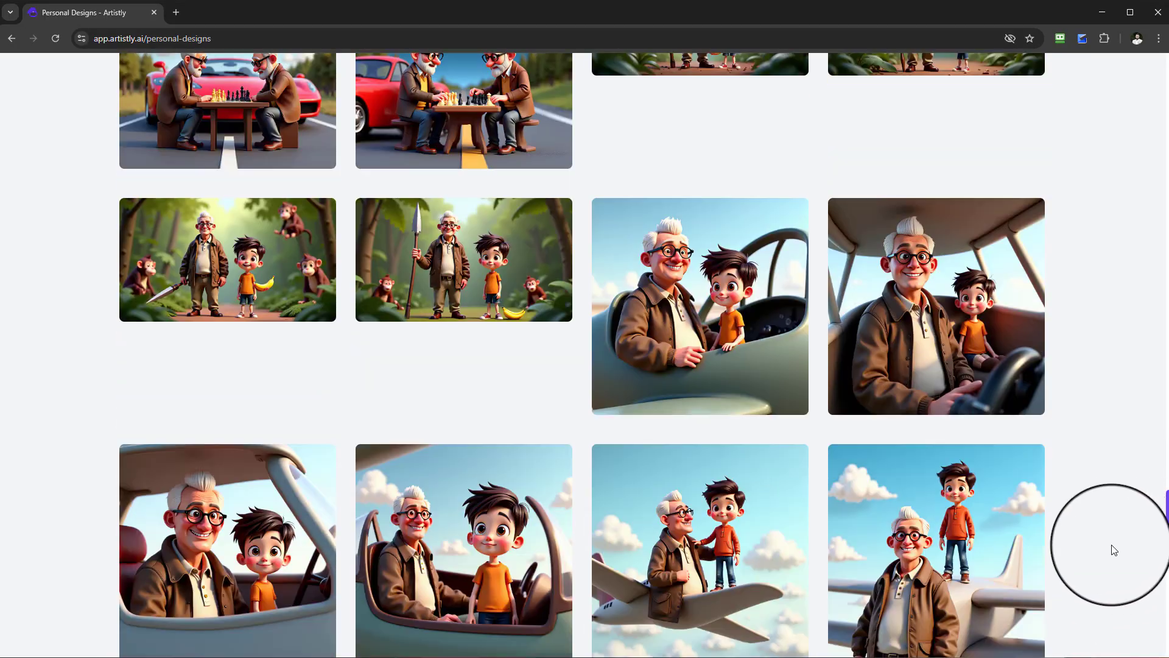
scroll(1160, 543, down, 3)
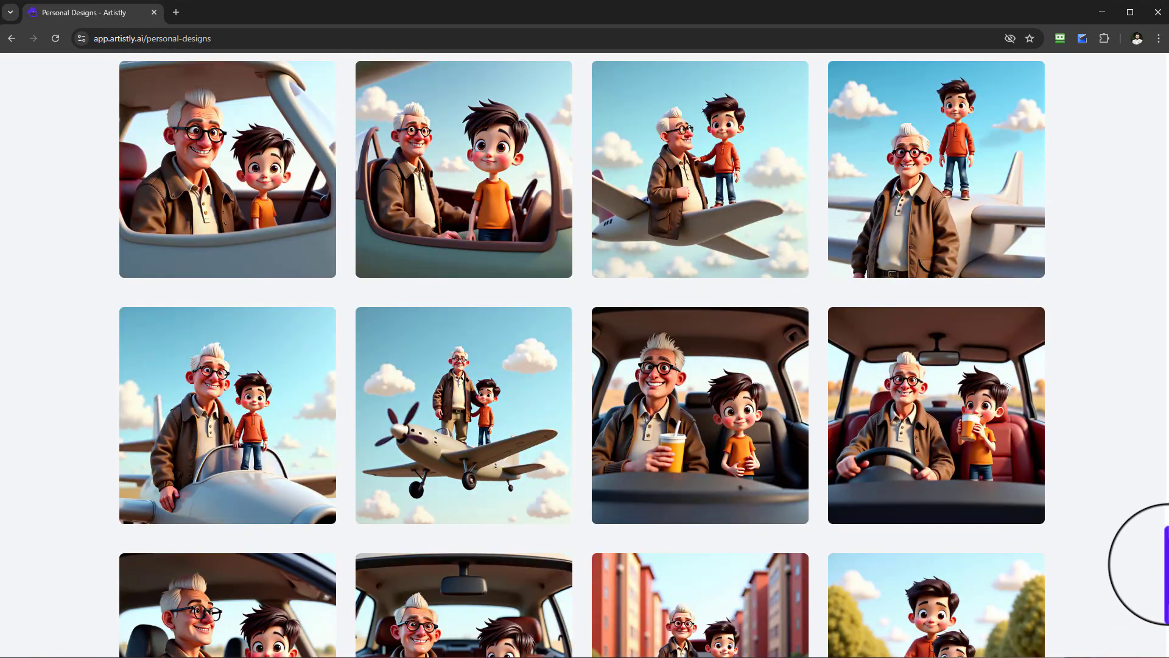
scroll(1165, 554, up, 4)
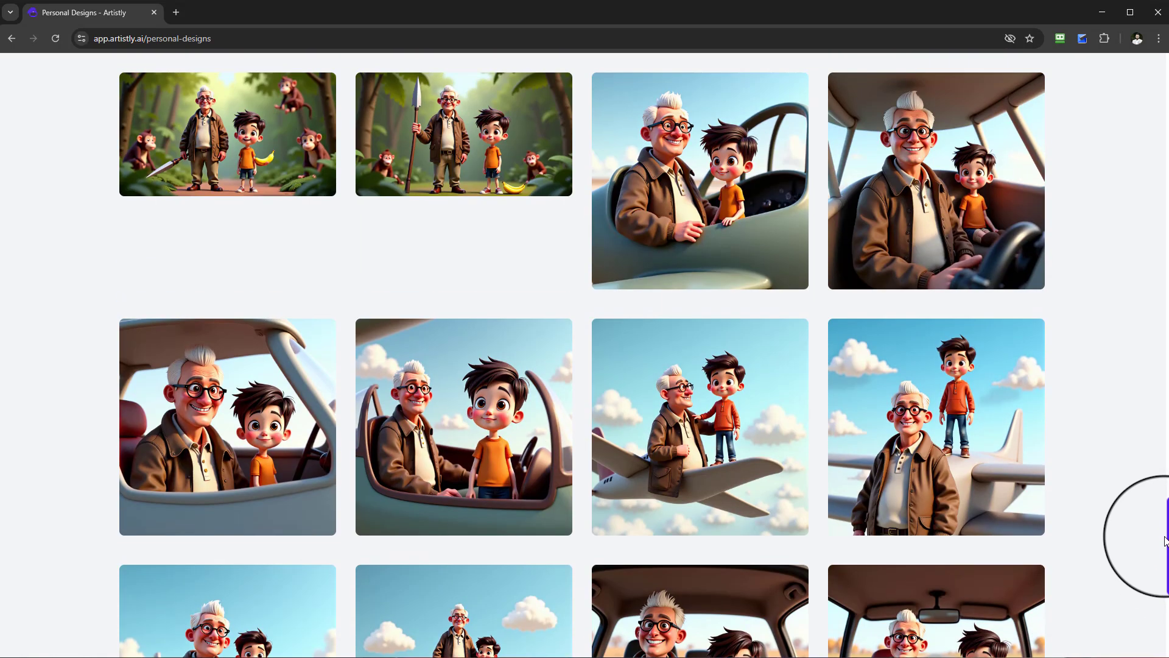
scroll(1165, 541, up, 1)
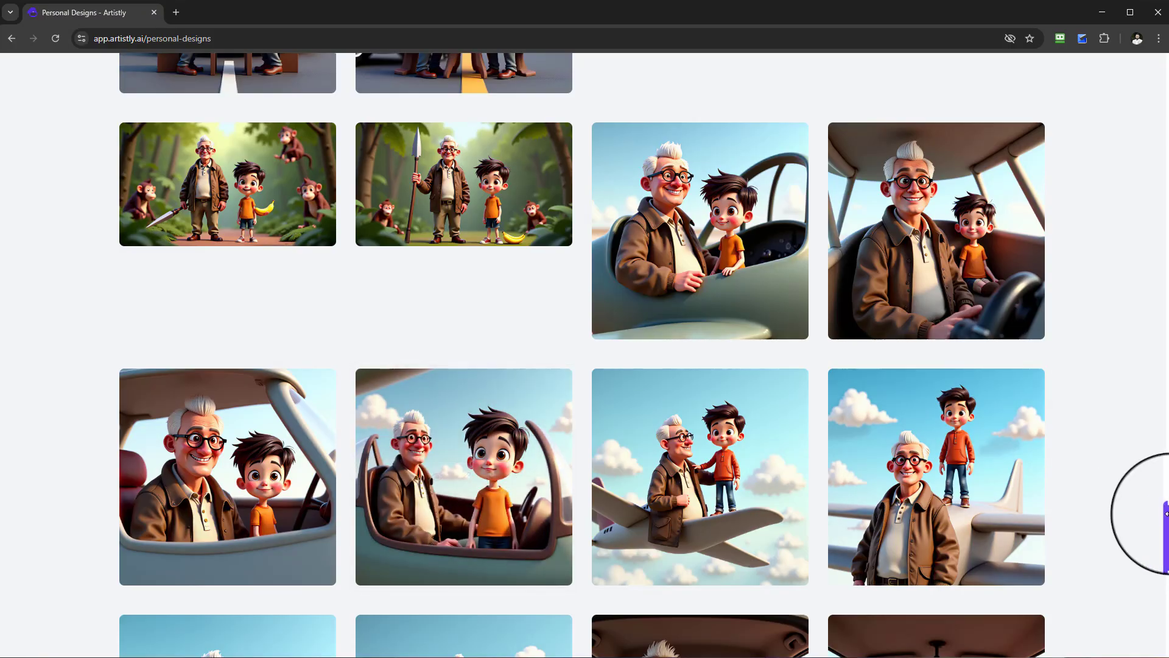
drag(1165, 514, 1164, 91)
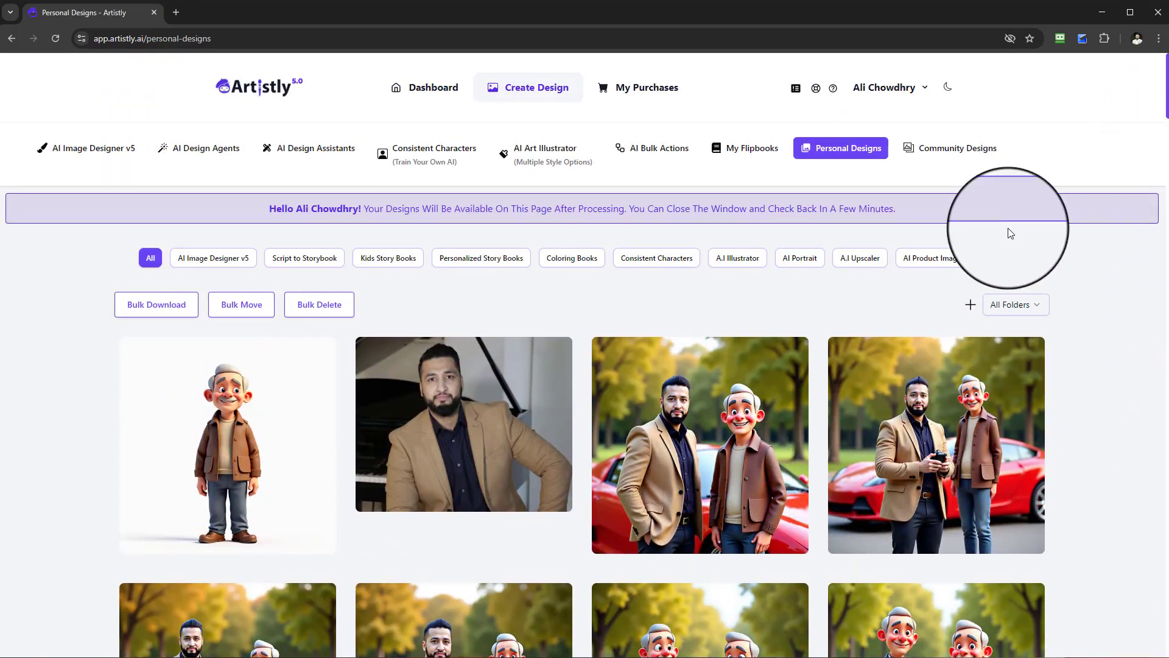